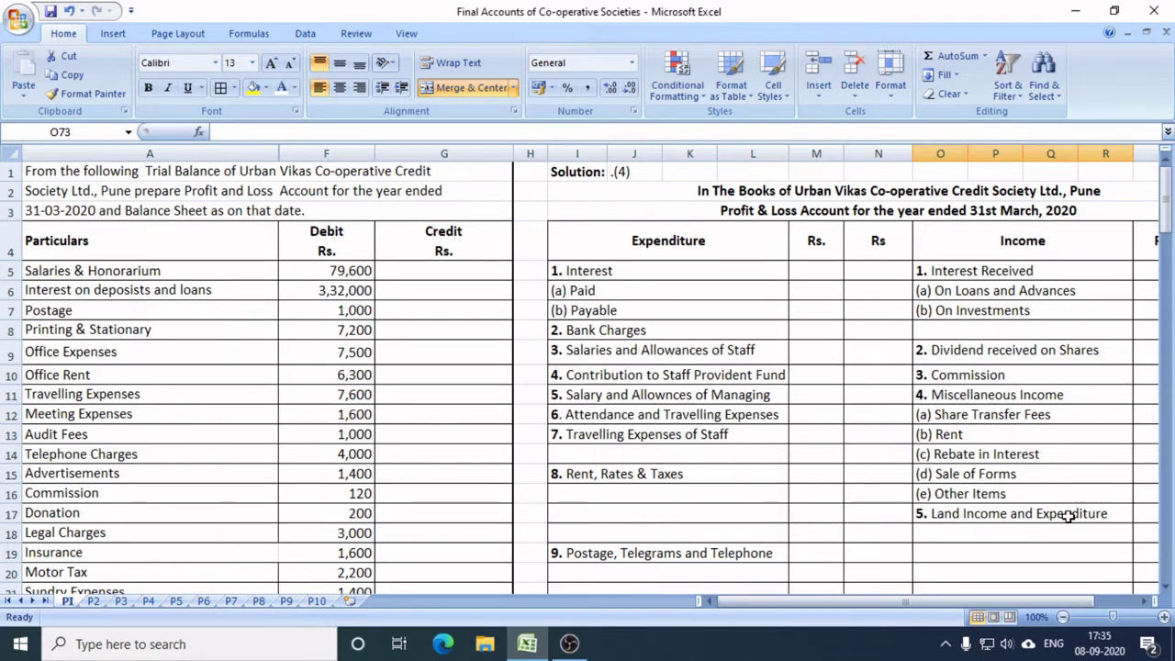
# Examine the Expenditure and Income headings of the Profit & Loss Account format down to its total row.
pyautogui.click(726, 233)
pyautogui.moveTo(754, 252); pyautogui.dragTo(923, 446)
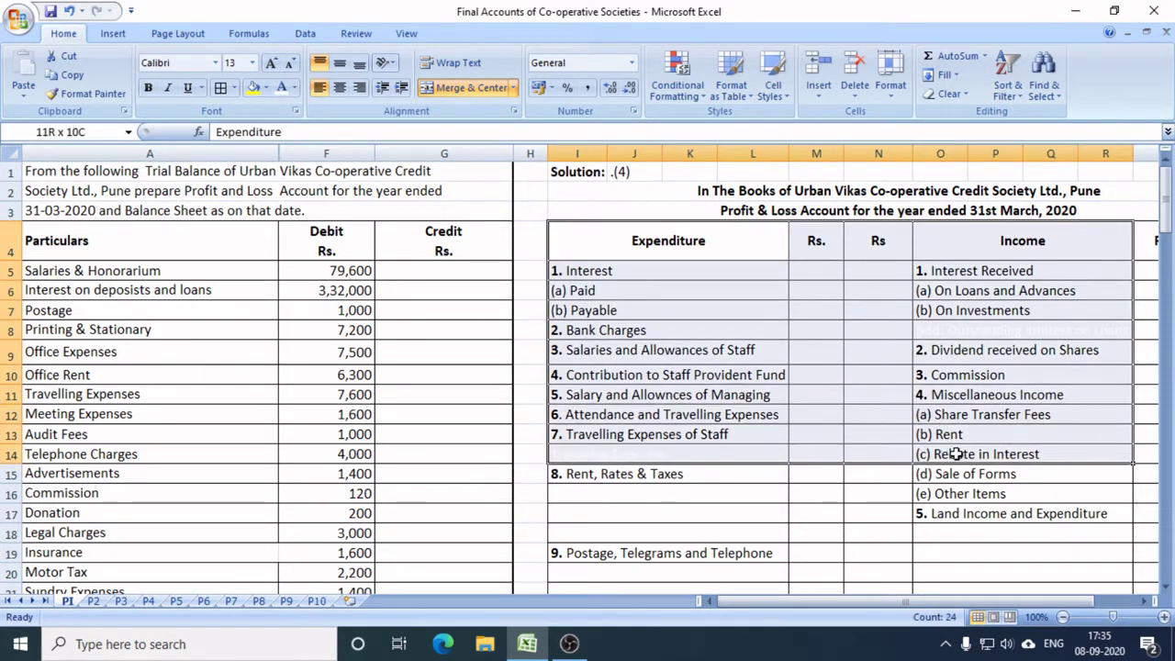
pyautogui.click(942, 420)
pyautogui.click(734, 252)
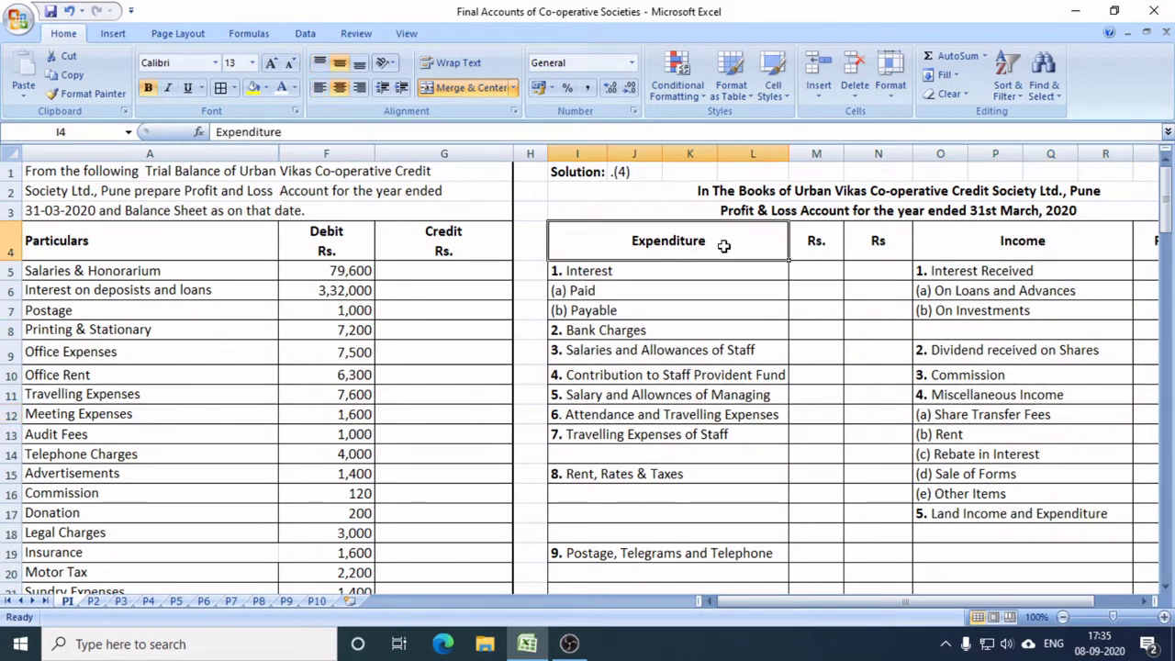
pyautogui.scroll(-4, 732, 352)
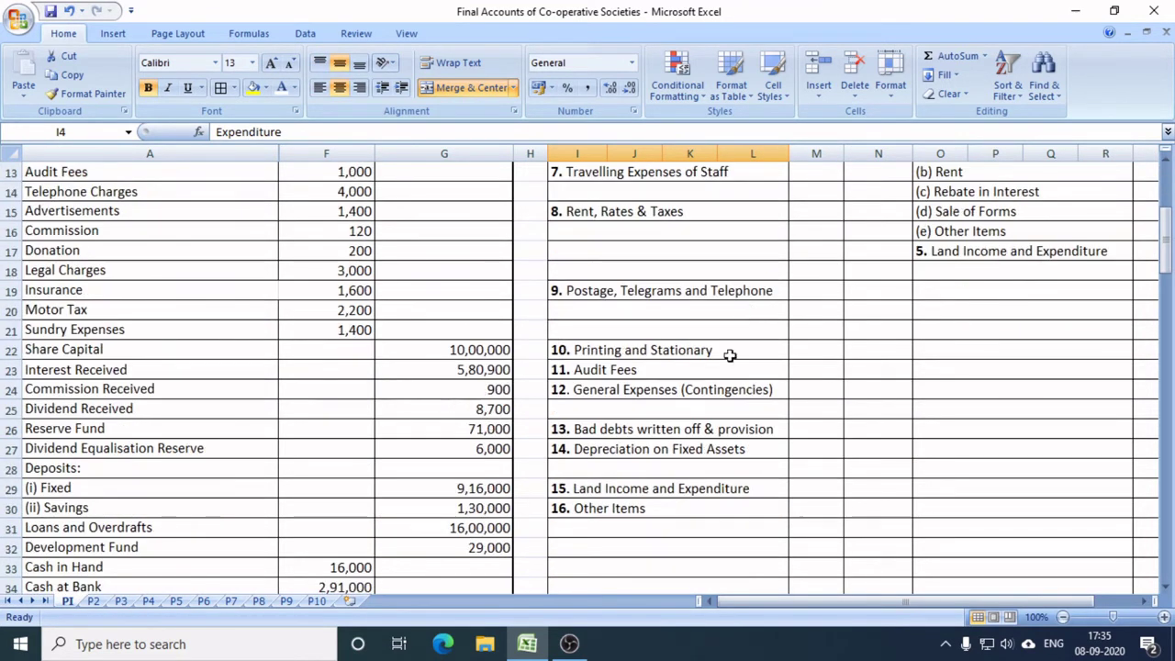
pyautogui.scroll(-4, 675, 514)
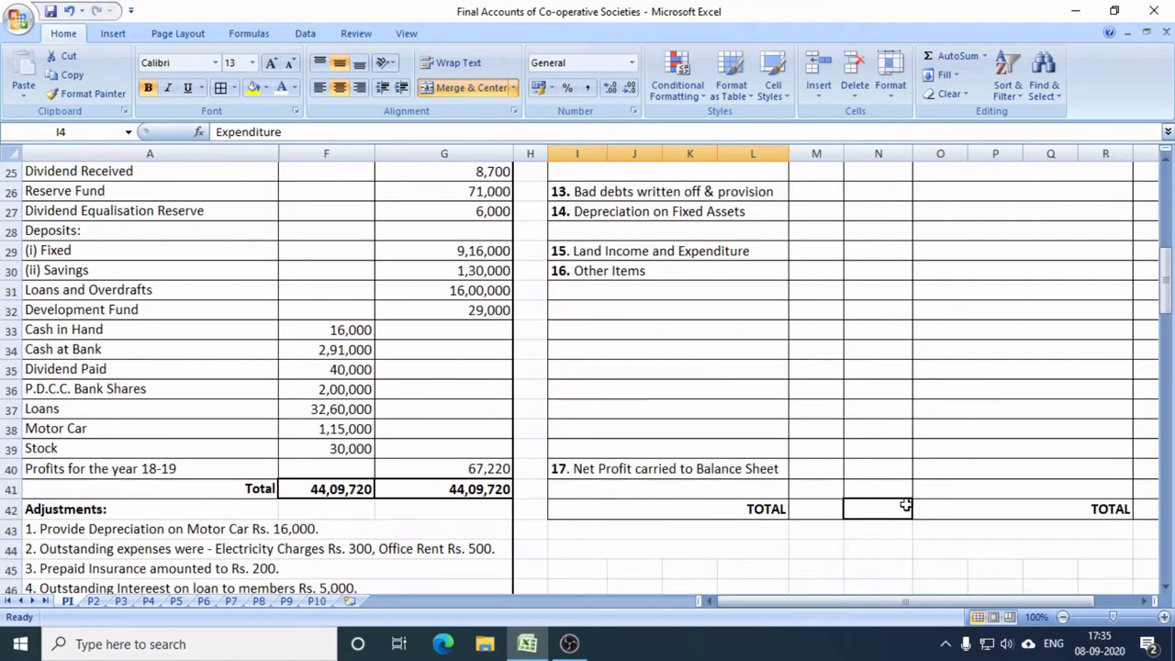
pyautogui.scroll(5, 960, 506)
pyautogui.scroll(3, 960, 506)
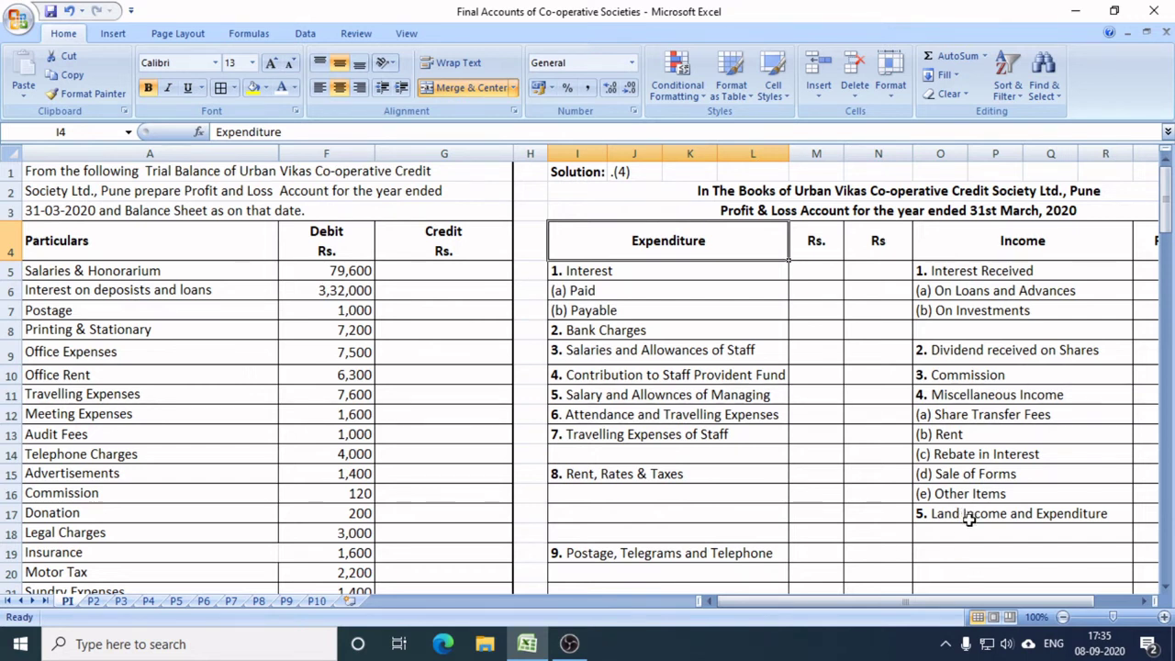
# Examine the Liabilities and Assets headings of the Balance Sheet format below the Profit & Loss Account.
pyautogui.scroll(-4, 961, 515)
pyautogui.scroll(-11, 754, 585)
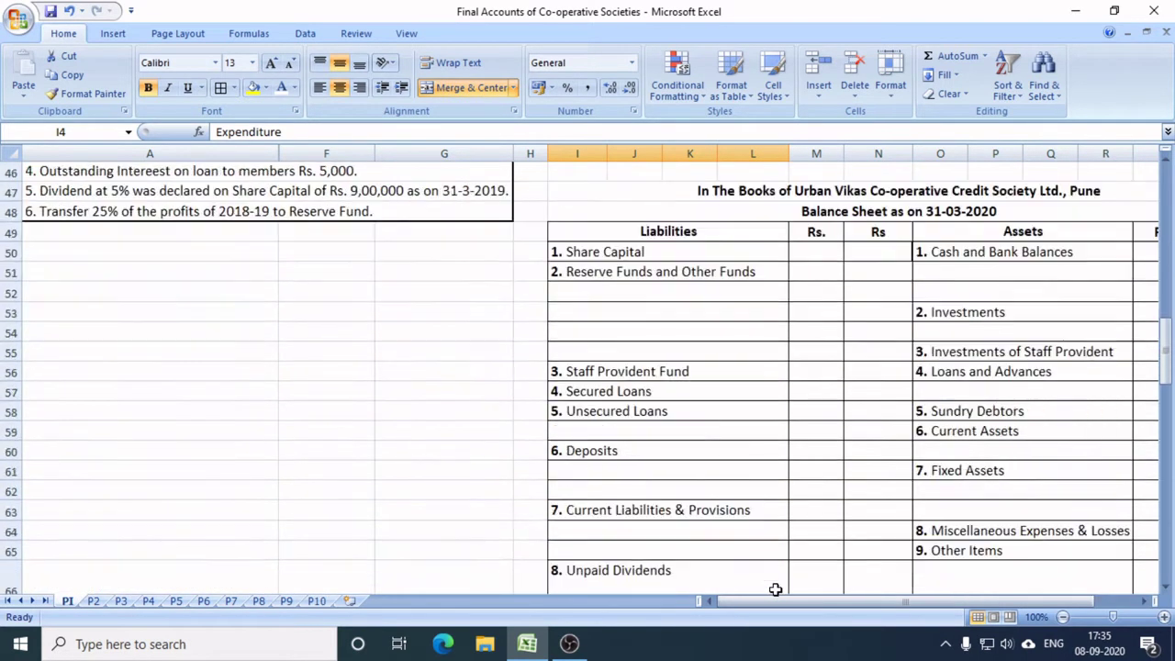
pyautogui.click(726, 235)
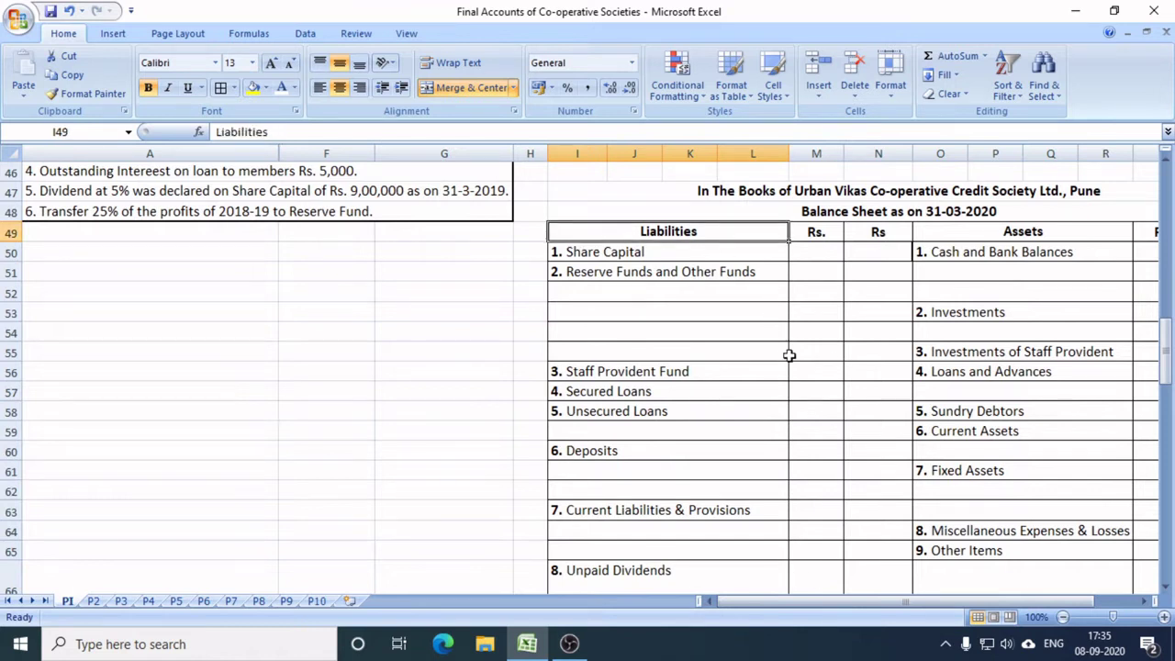
pyautogui.scroll(-2, 773, 418)
pyautogui.scroll(-2, 774, 424)
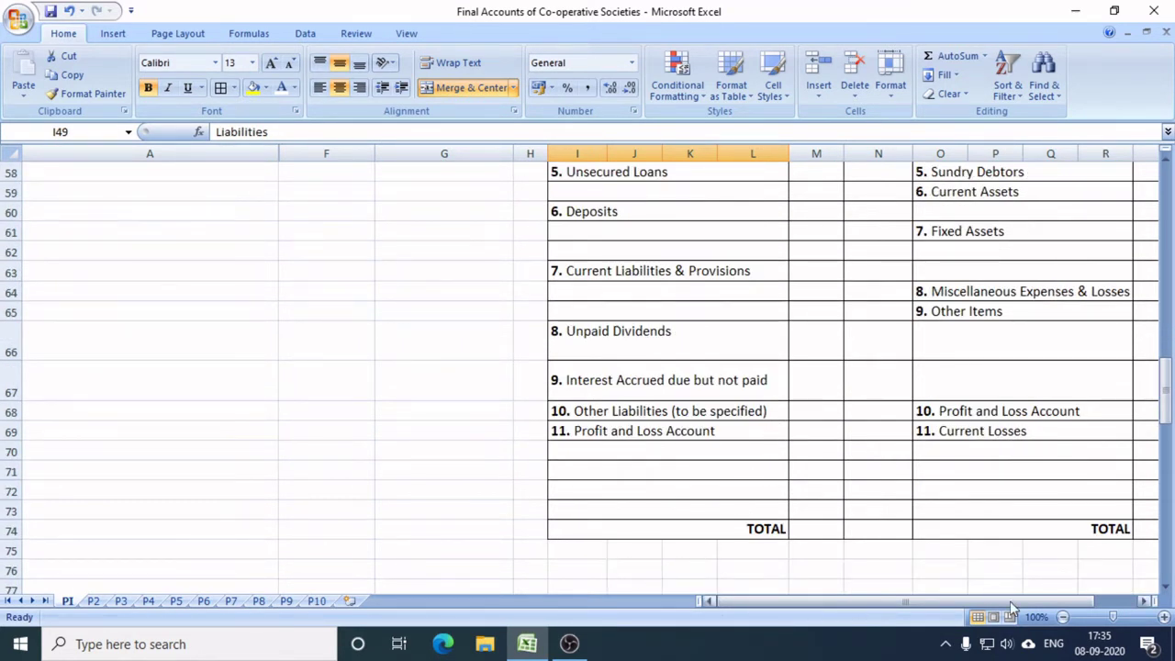
pyautogui.scroll(6, 1043, 599)
pyautogui.scroll(-5, 1018, 434)
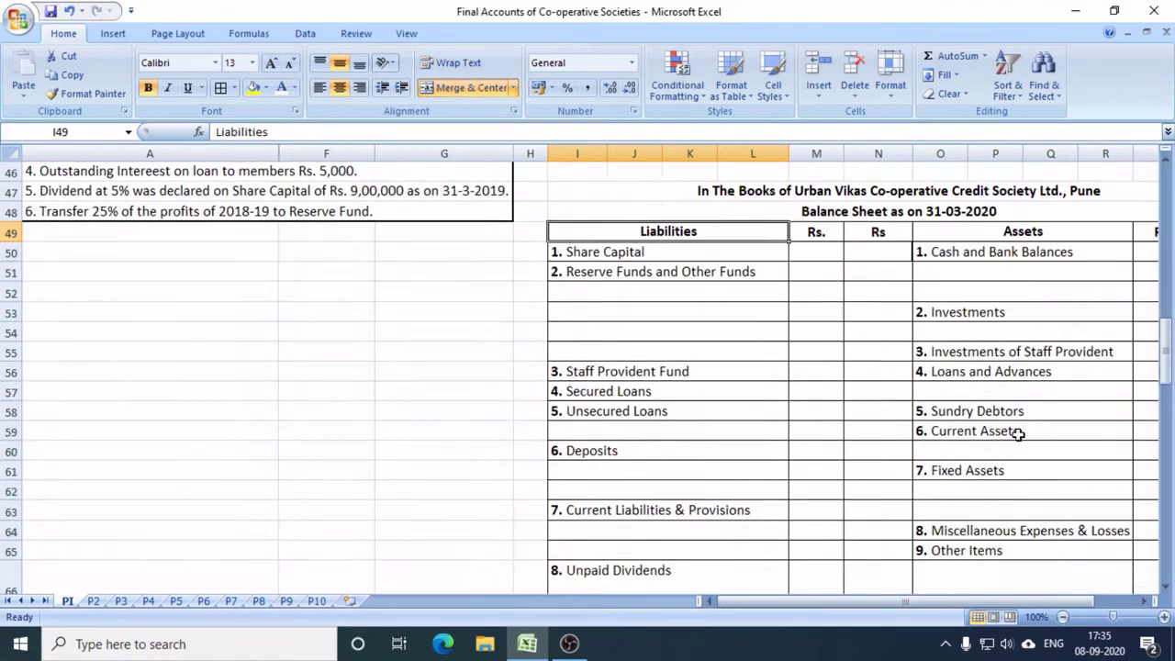
pyautogui.scroll(16, 989, 556)
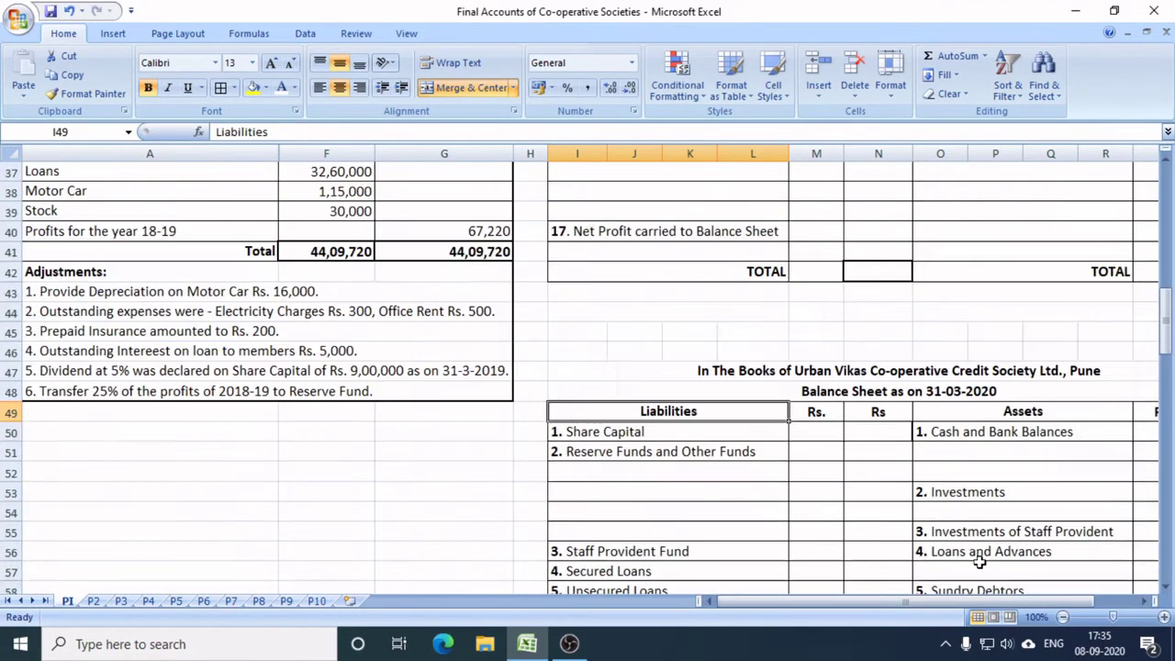
pyautogui.scroll(2, 979, 562)
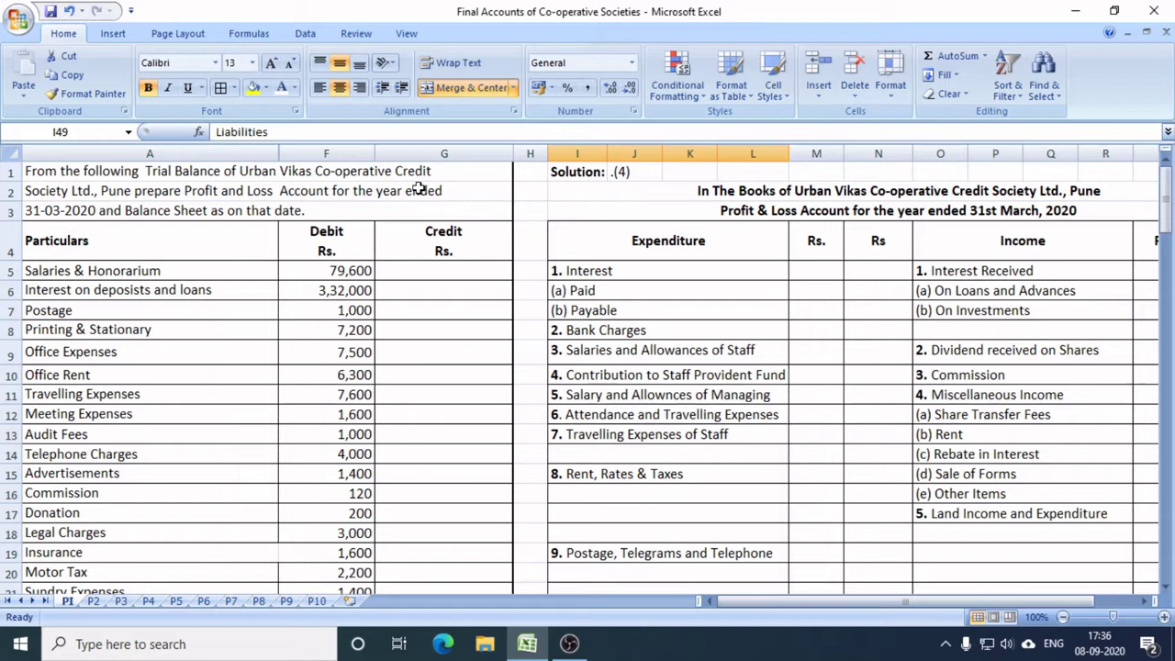
# Read through the trial balance entries and the six adjustments of the problem.
pyautogui.scroll(-4, 196, 497)
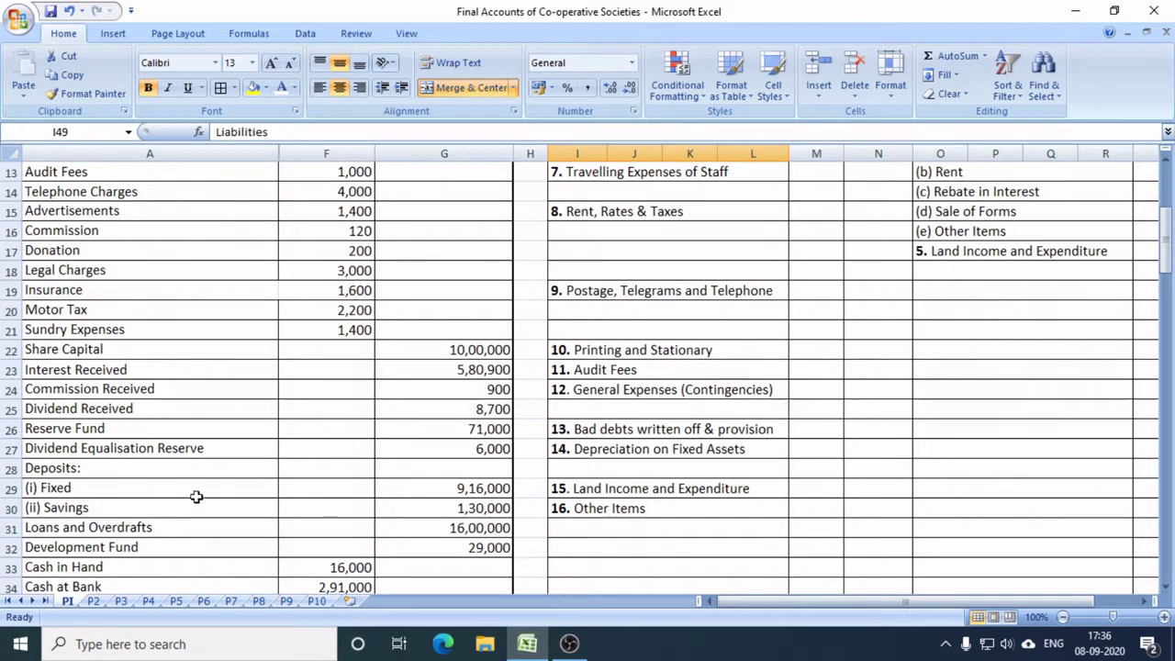
pyautogui.scroll(-6, 196, 497)
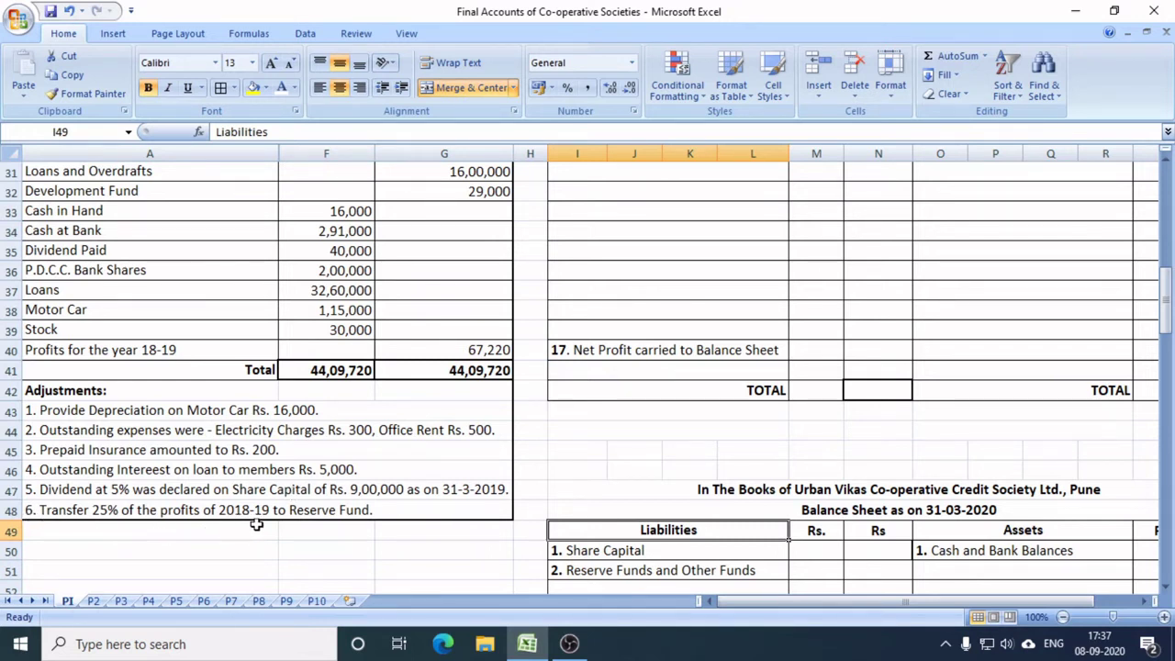
pyautogui.scroll(10, 335, 554)
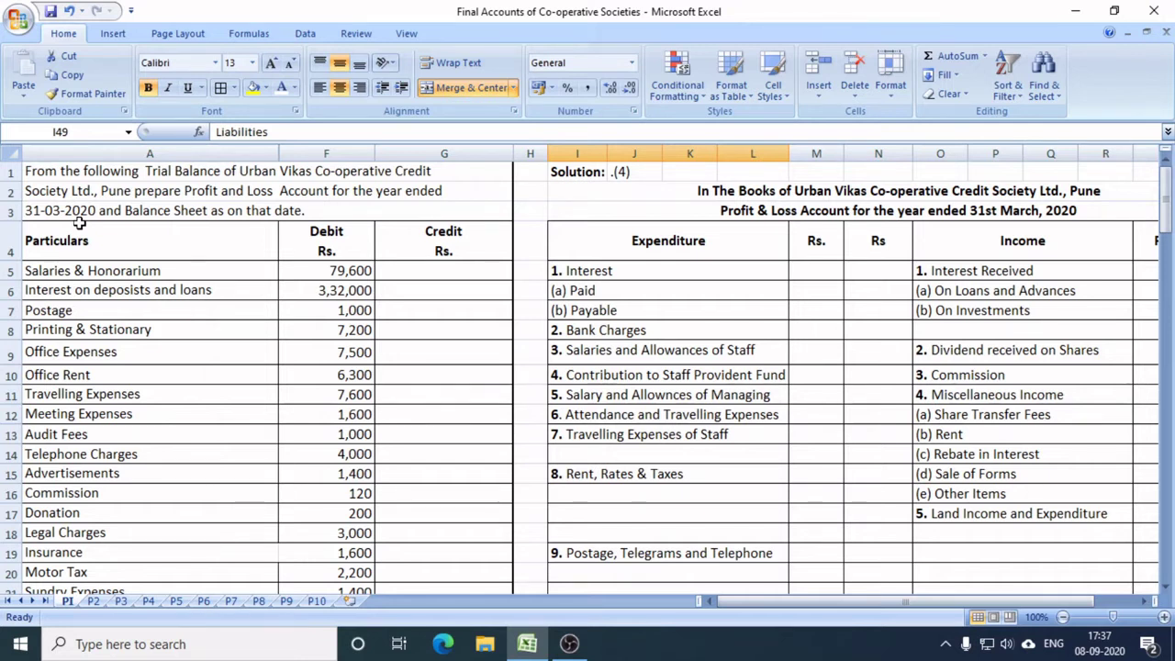
pyautogui.scroll(-8, 231, 394)
pyautogui.scroll(-3, 303, 457)
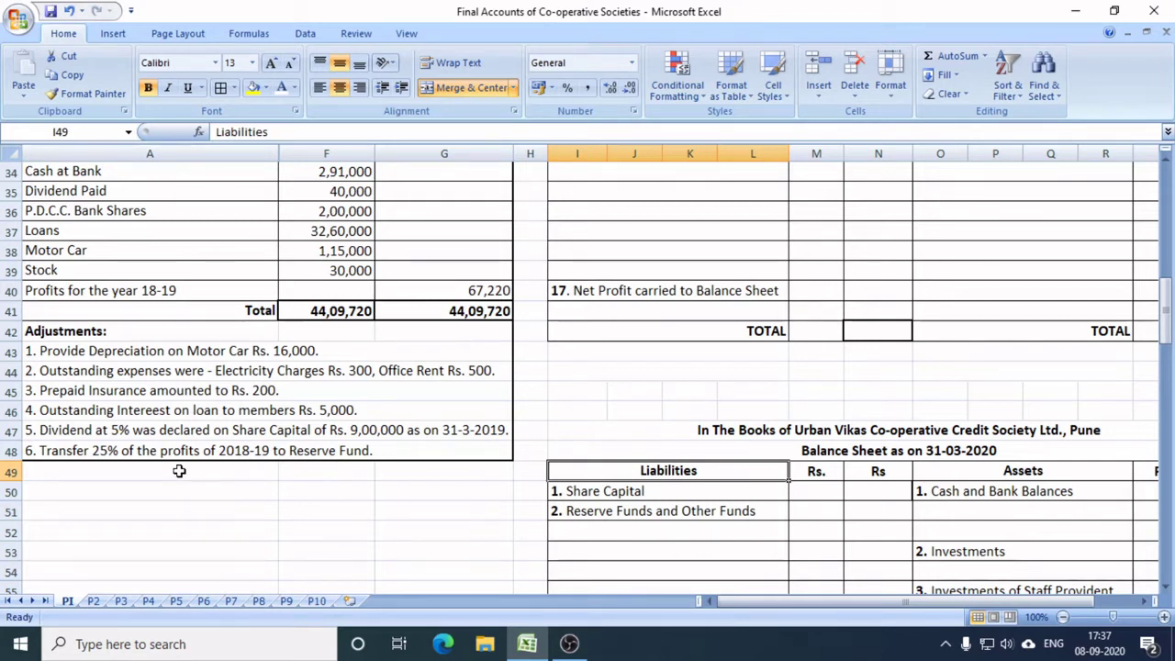
pyautogui.scroll(7, 493, 410)
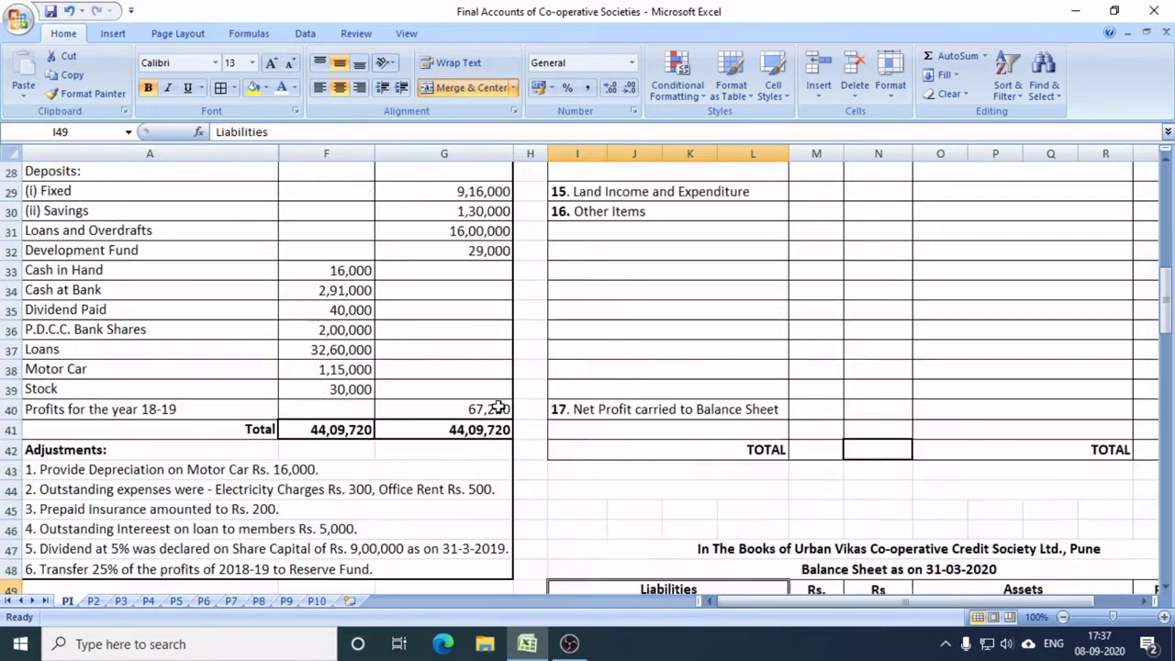
pyautogui.scroll(4, 504, 393)
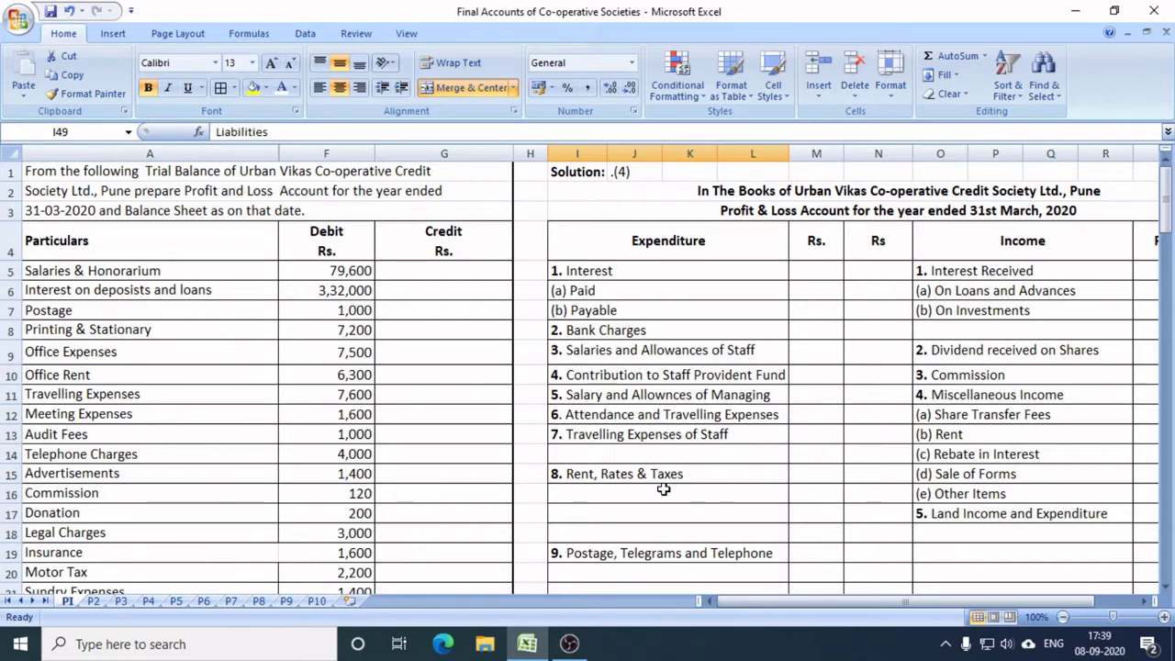
# Review the Profit & Loss and Balance Sheet headings against the trial balance, including interest accrued and the Profit and Loss Account item.
pyautogui.scroll(-6, 663, 490)
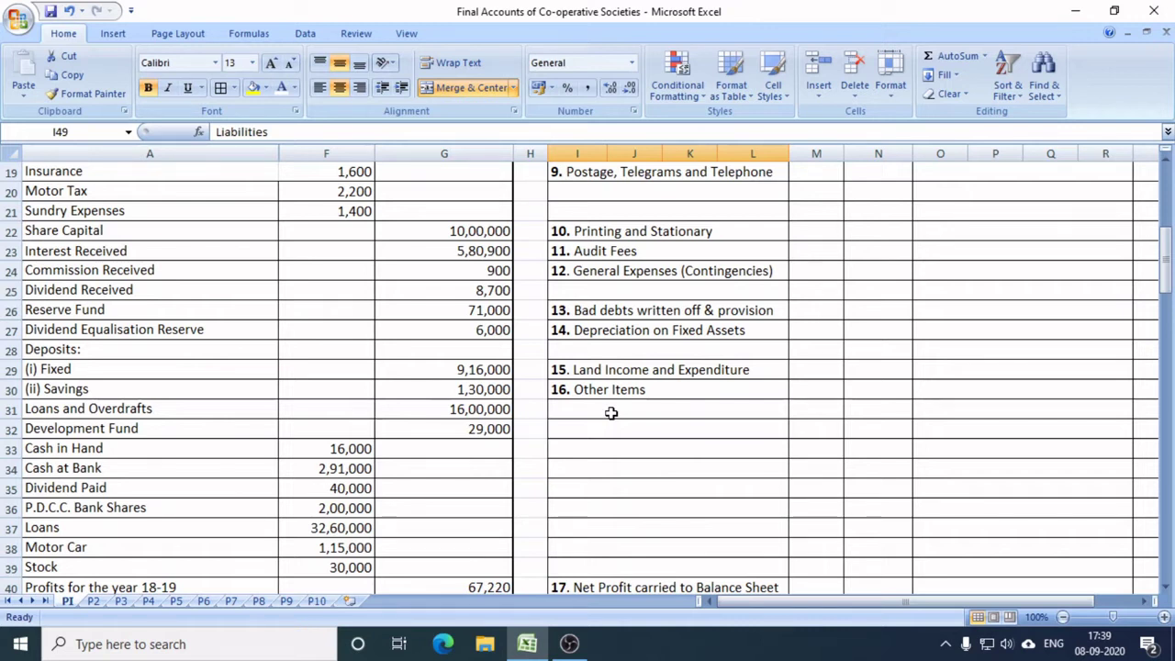
pyautogui.scroll(-4, 822, 441)
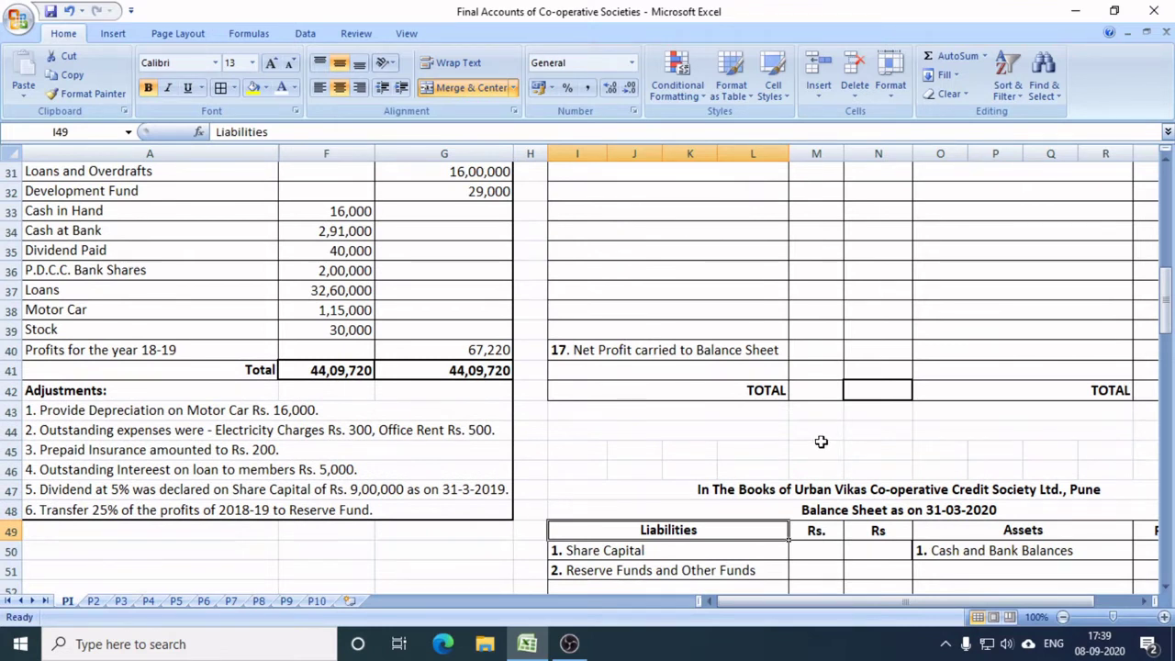
pyautogui.scroll(-7, 822, 442)
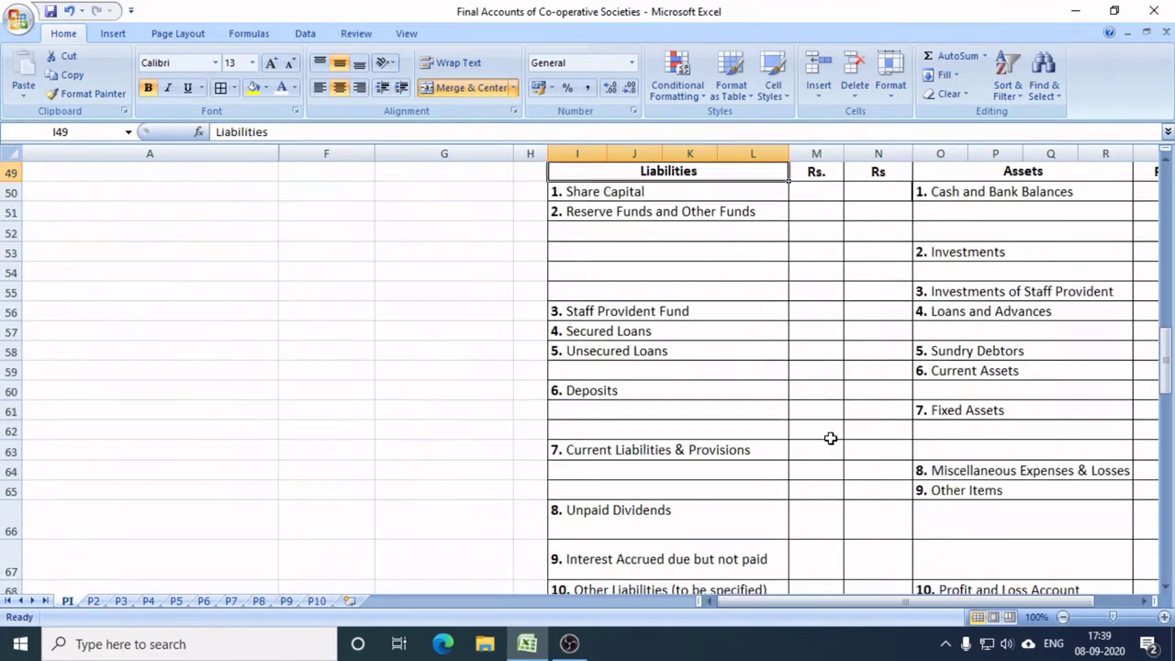
pyautogui.scroll(-2, 831, 439)
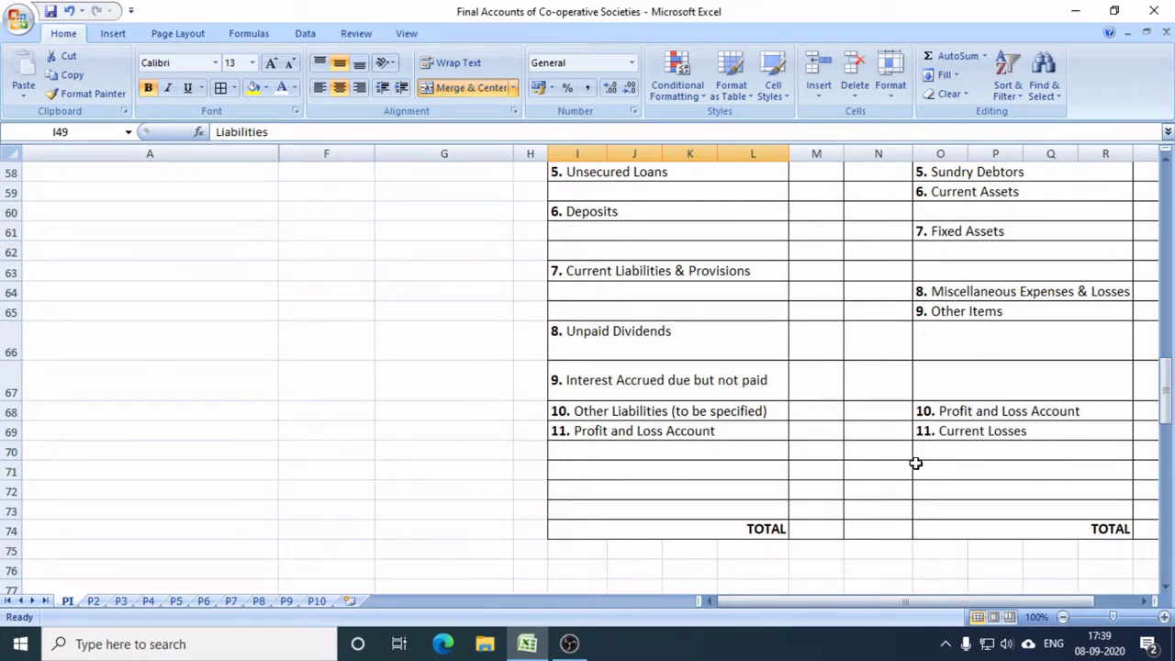
pyautogui.click(584, 384)
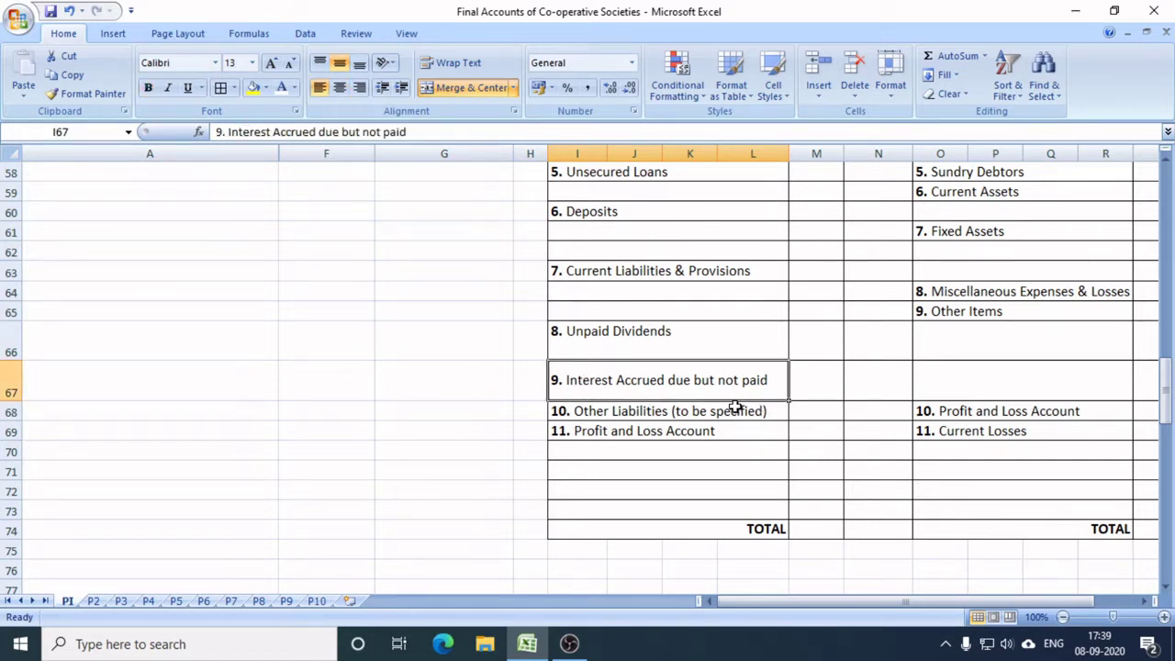
pyautogui.click(655, 431)
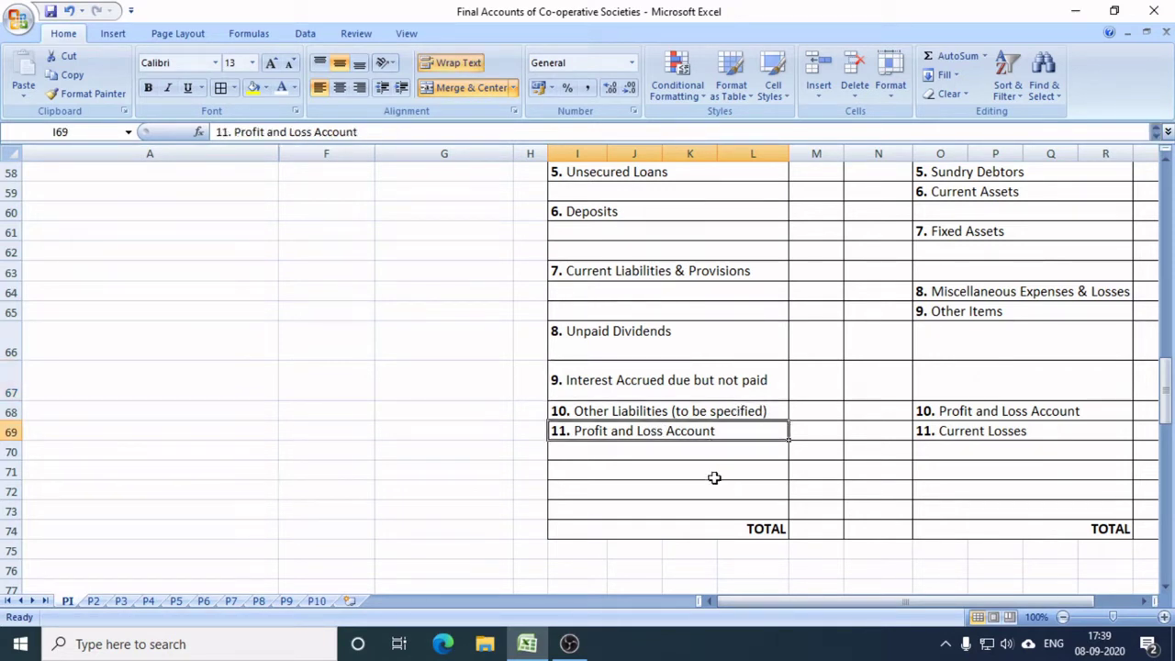
pyautogui.scroll(7, 698, 492)
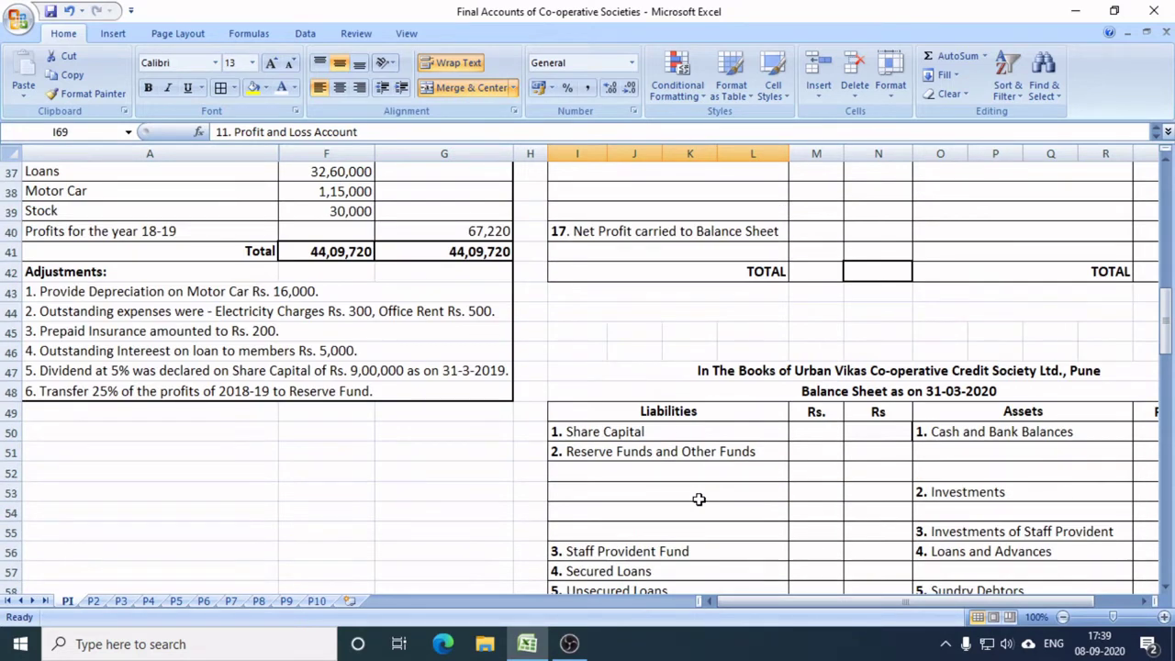
pyautogui.scroll(8, 698, 498)
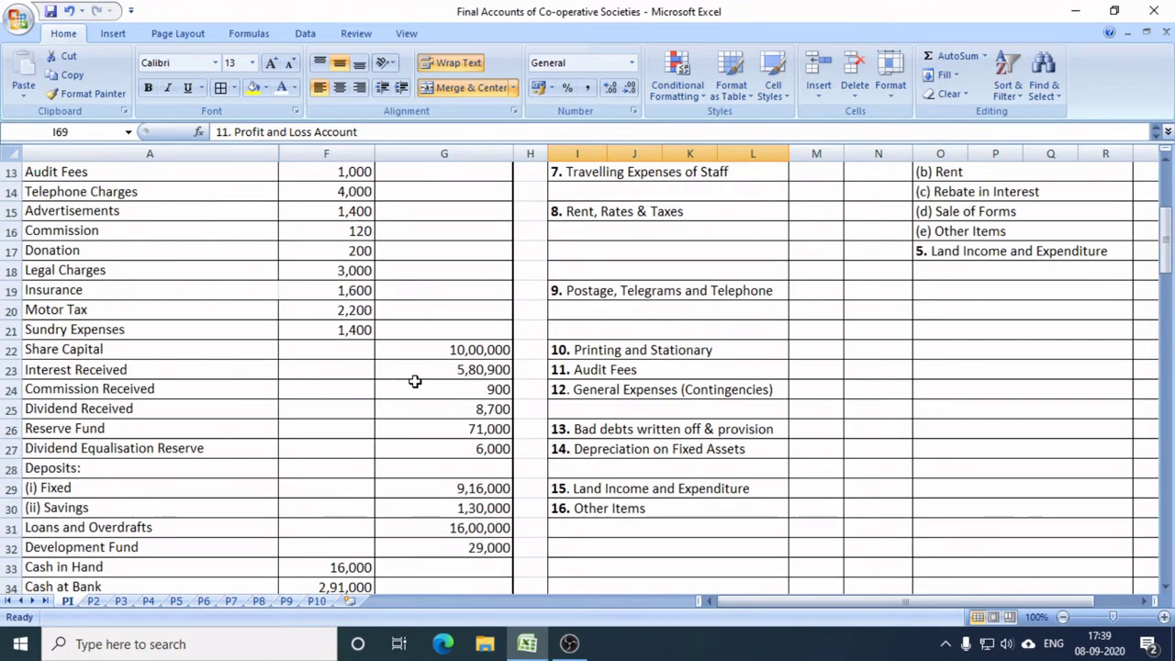
pyautogui.scroll(-6, 415, 381)
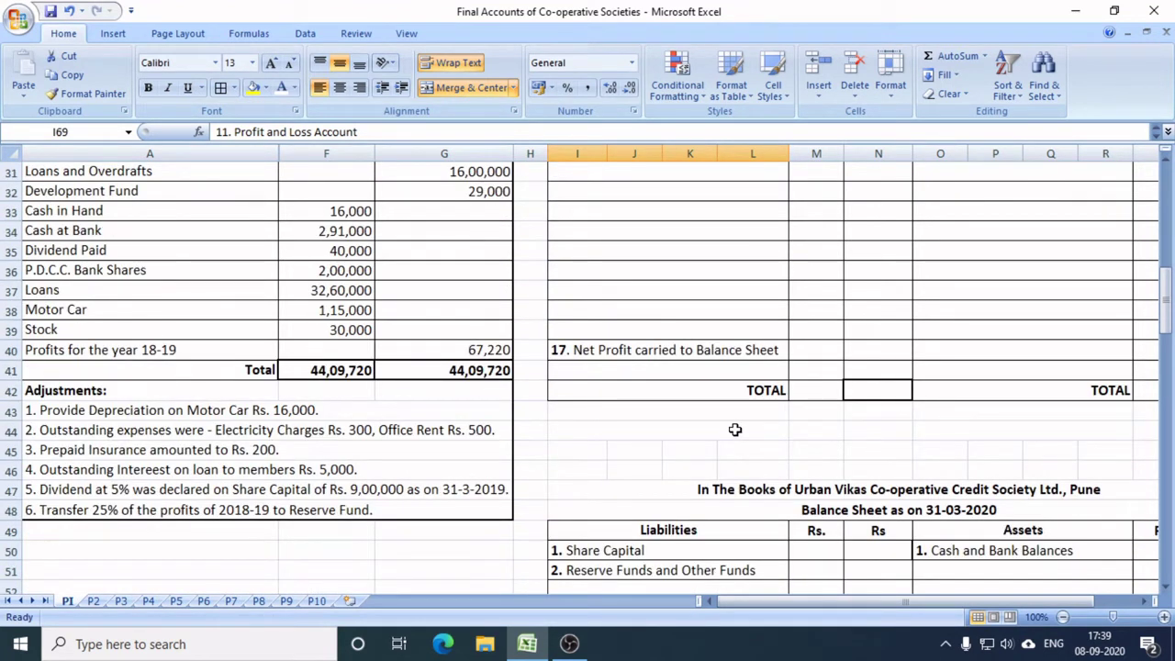
# Set the font colour of the entire PI sheet to Automatic.
pyautogui.scroll(10, 543, 343)
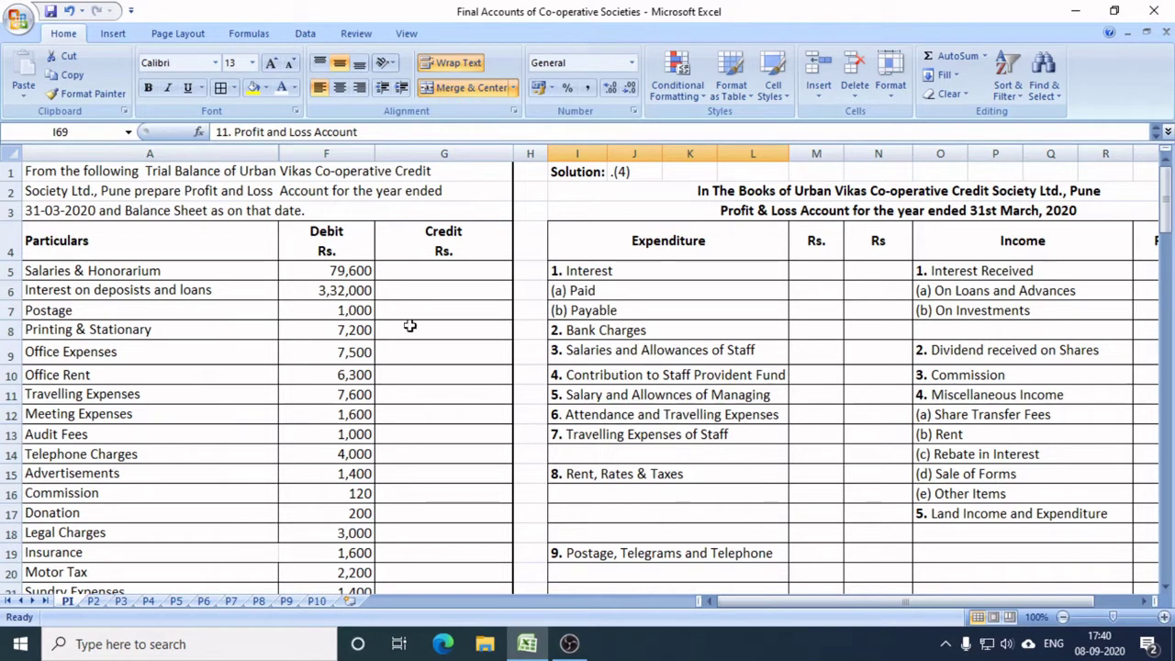
pyautogui.click(344, 273)
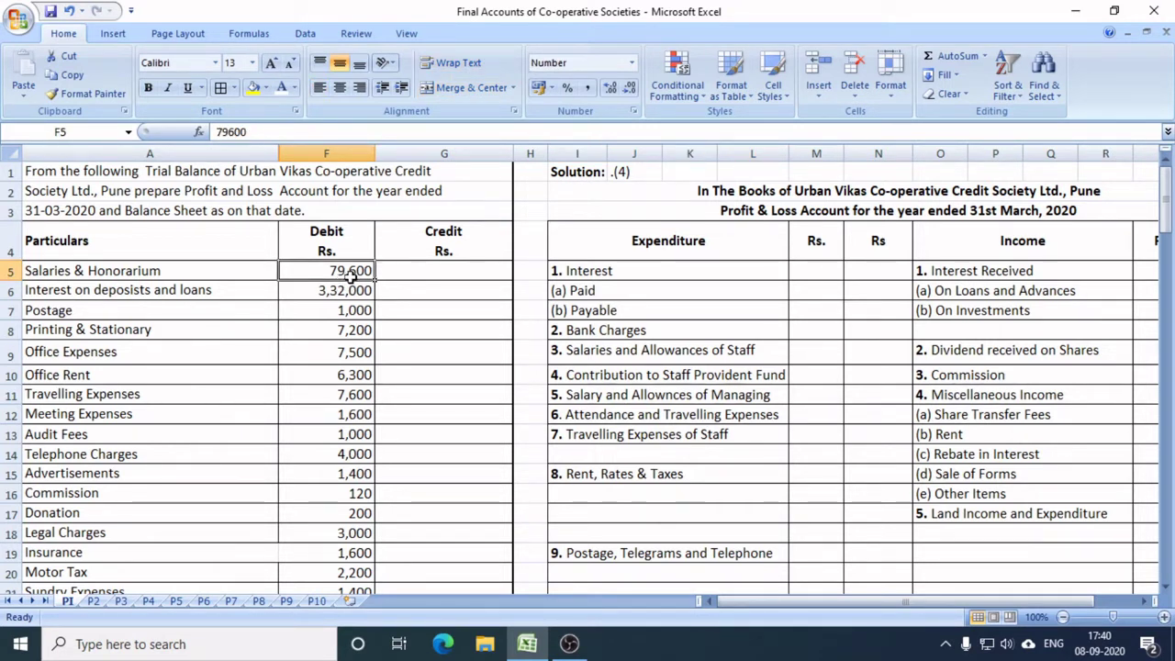
pyautogui.click(9, 153)
pyautogui.click(298, 95)
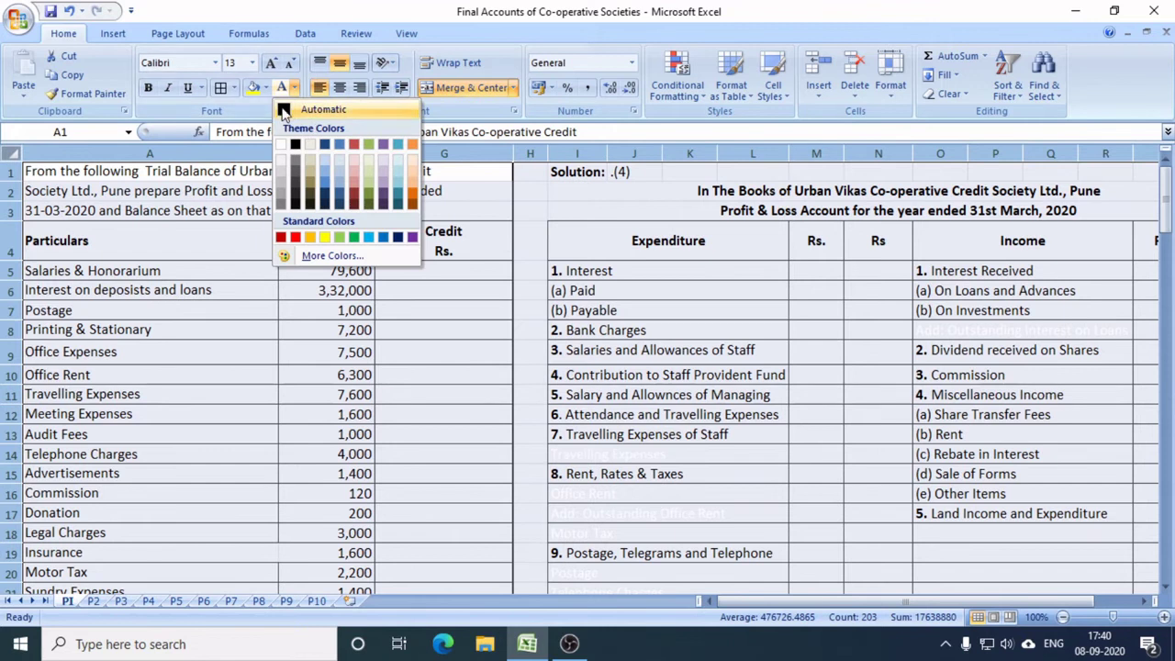
pyautogui.click(317, 105)
# Copy the Salaries & Honorarium debit amount of 79,600 to cell N9, beside Salaries and Allowances of Staff.
pyautogui.click(345, 299)
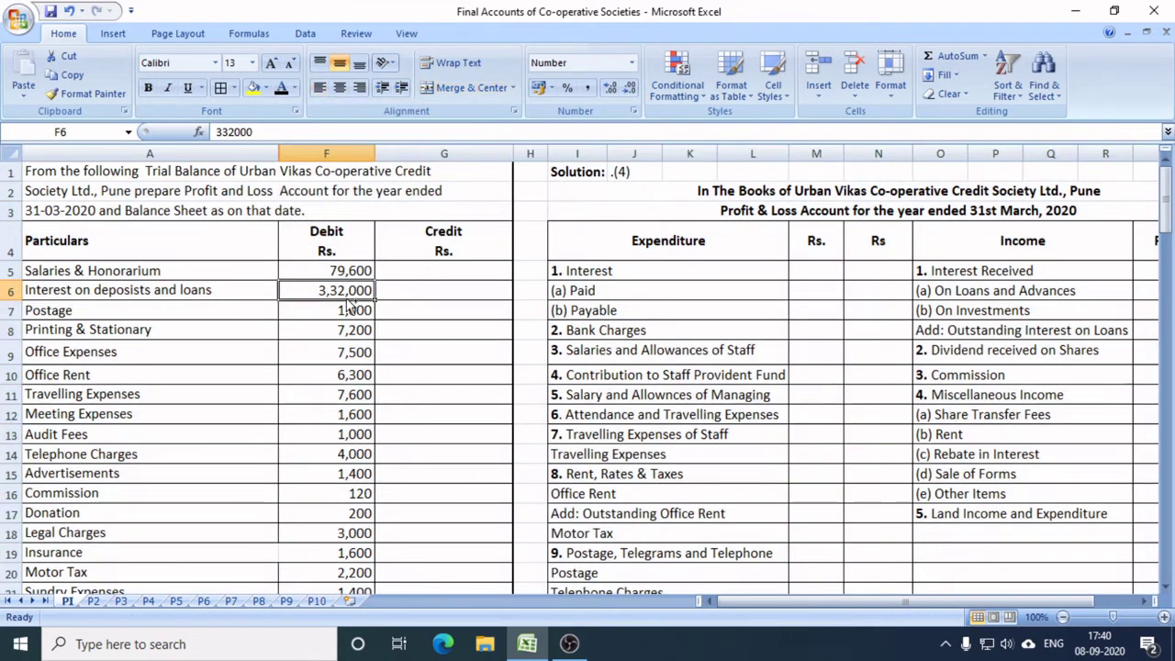
pyautogui.hotkey('ctrl', 'c')
pyautogui.click(338, 274)
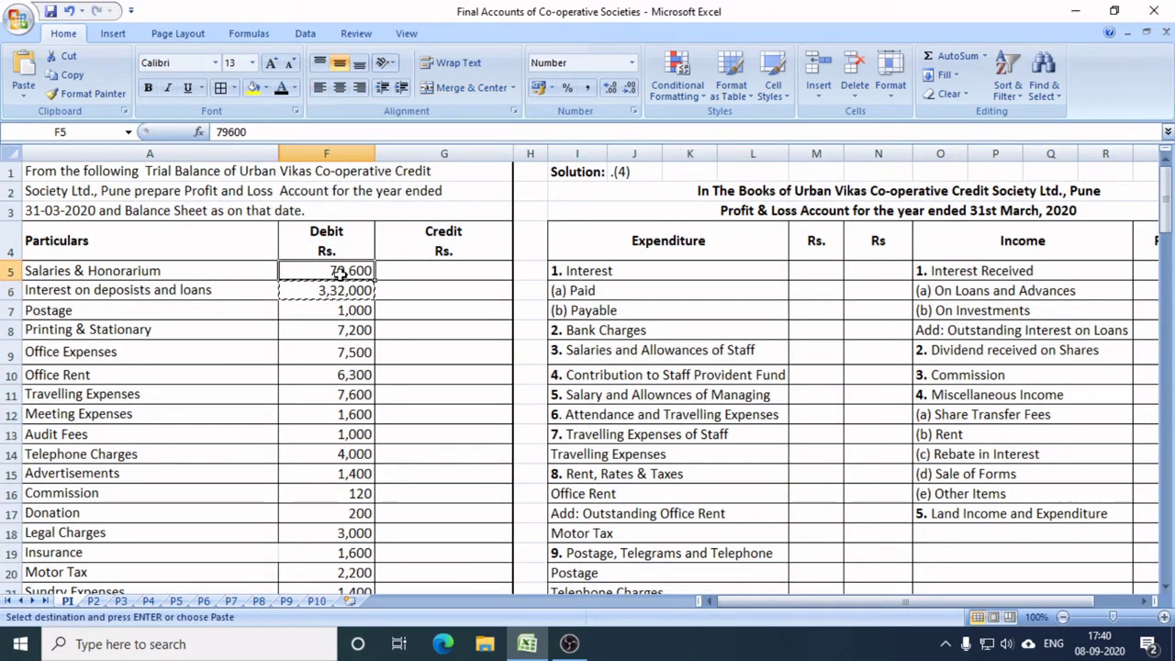
pyautogui.hotkey('ctrl', 'c')
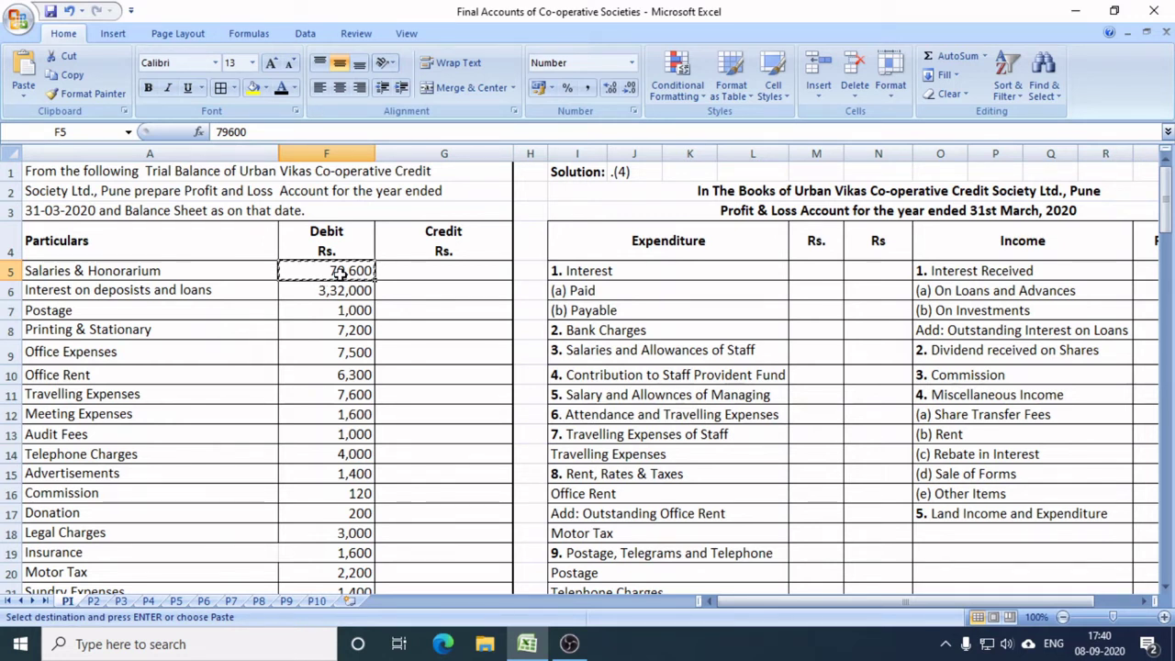
pyautogui.click(613, 359)
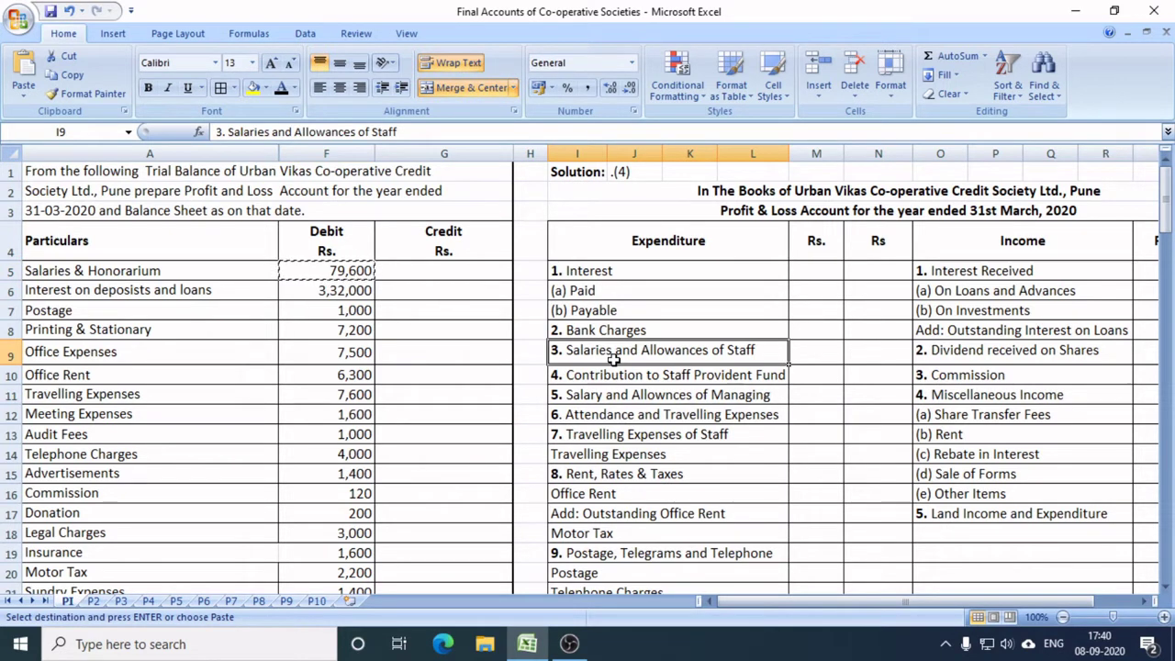
pyautogui.click(884, 352)
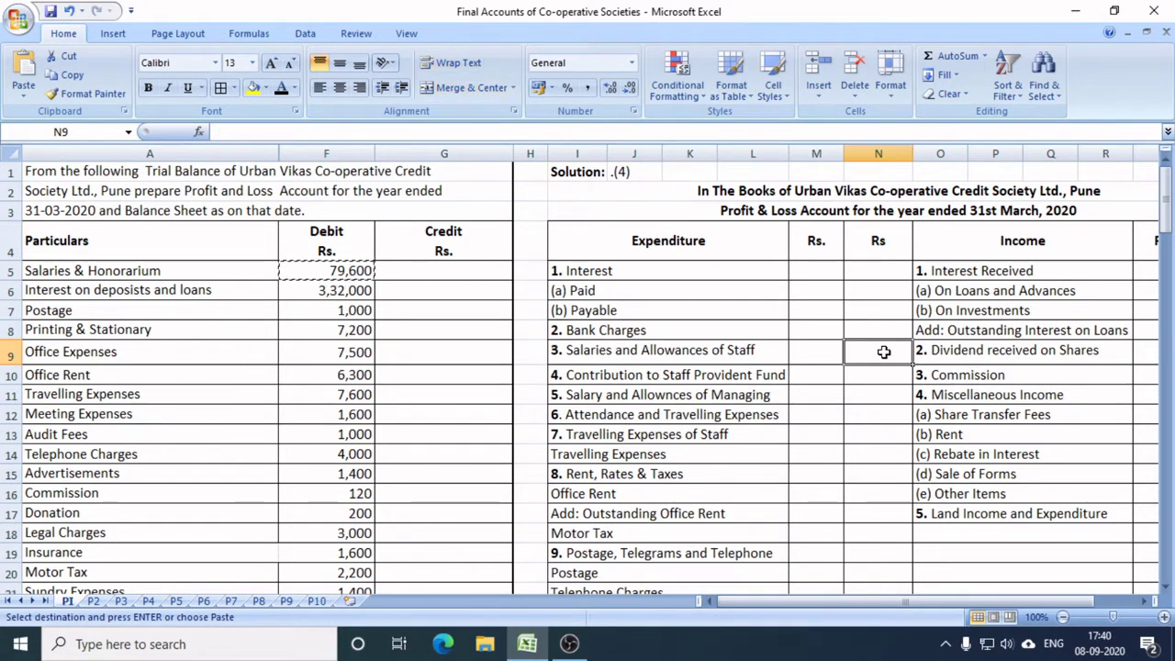
pyautogui.hotkey('ctrl', 'v')
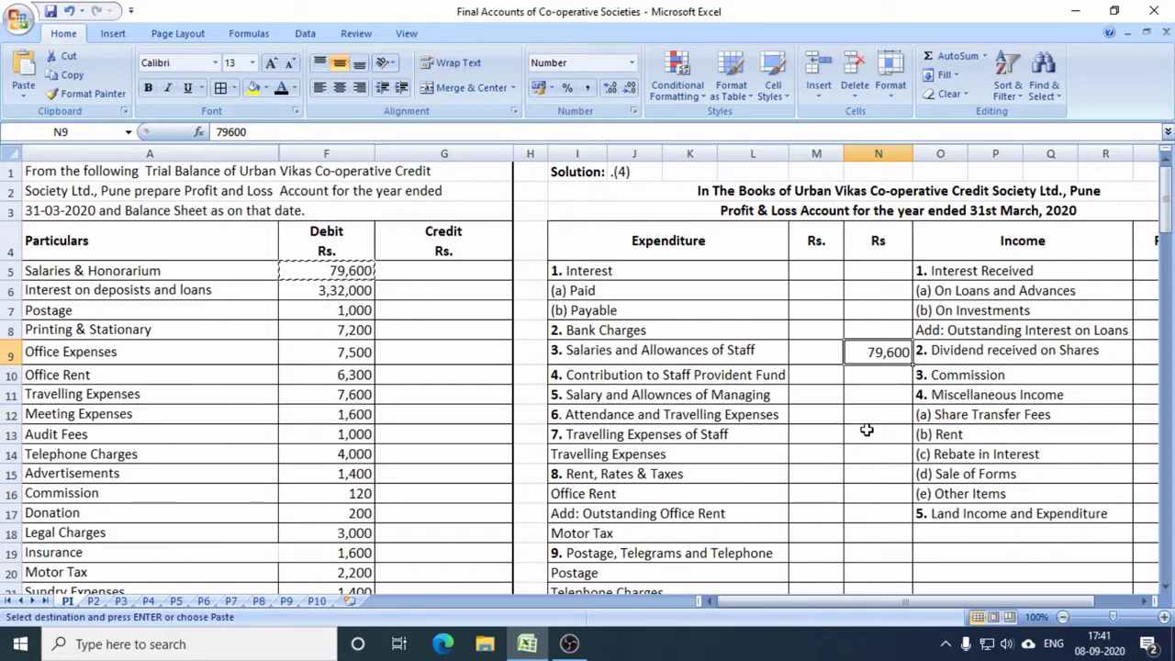
# Copy the Interest on deposits and loans debit amount of 3,32,000 to cell N6, beside (a) Paid under Interest.
pyautogui.click(341, 292)
pyautogui.hotkey('ctrl', 'c')
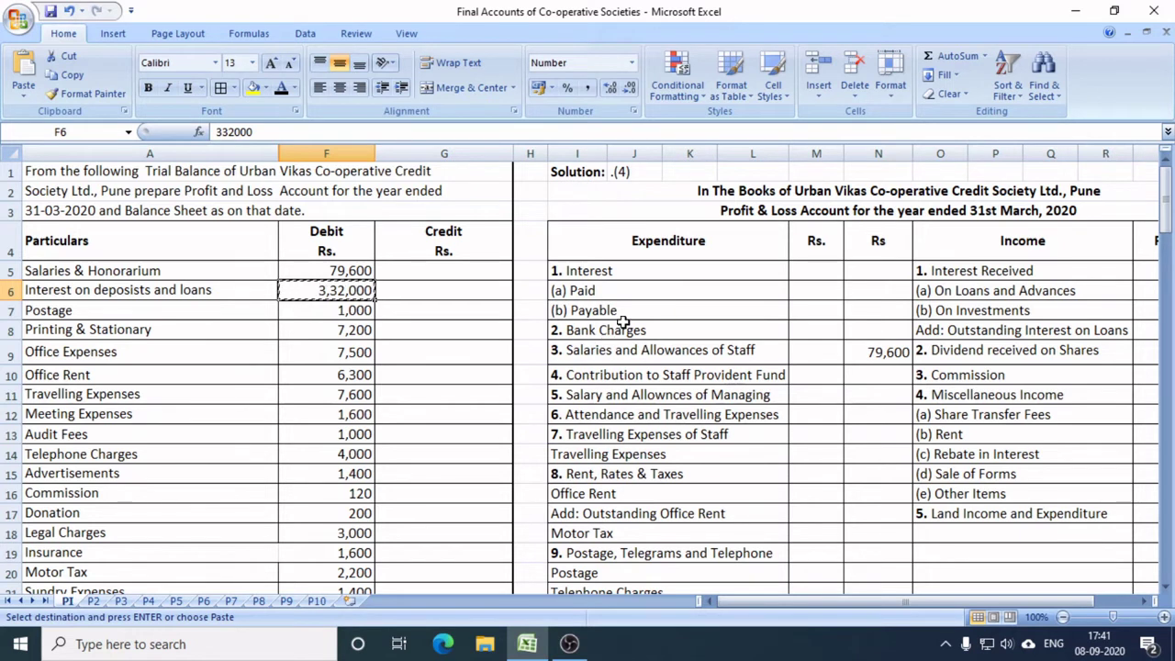
pyautogui.click(604, 275)
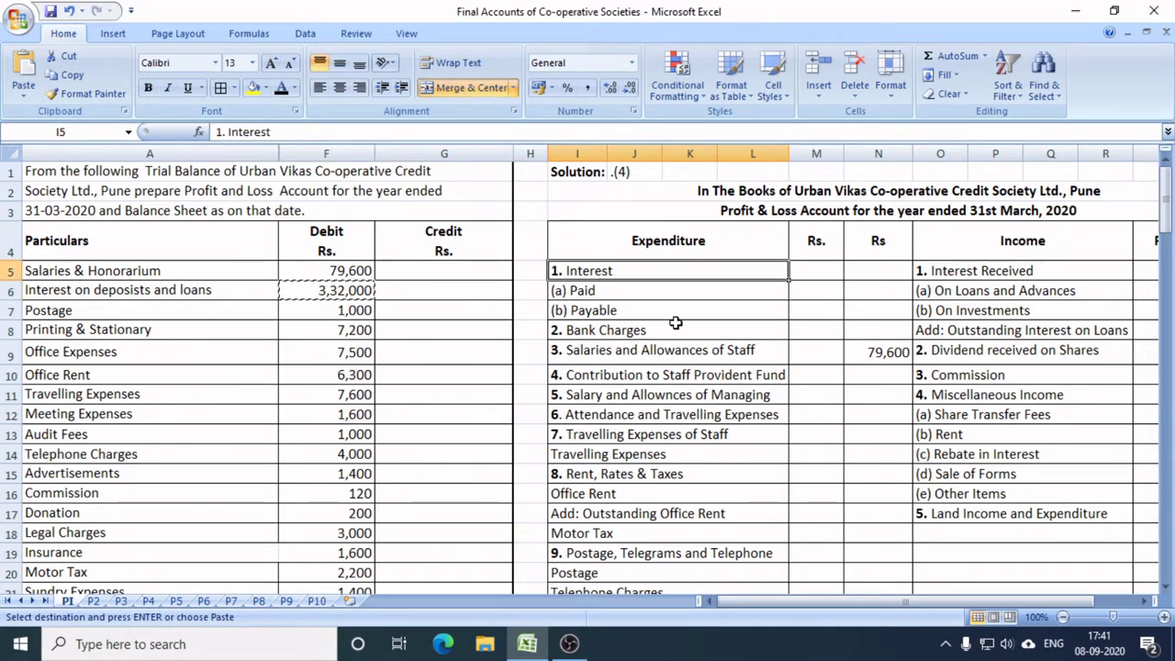
pyautogui.click(879, 292)
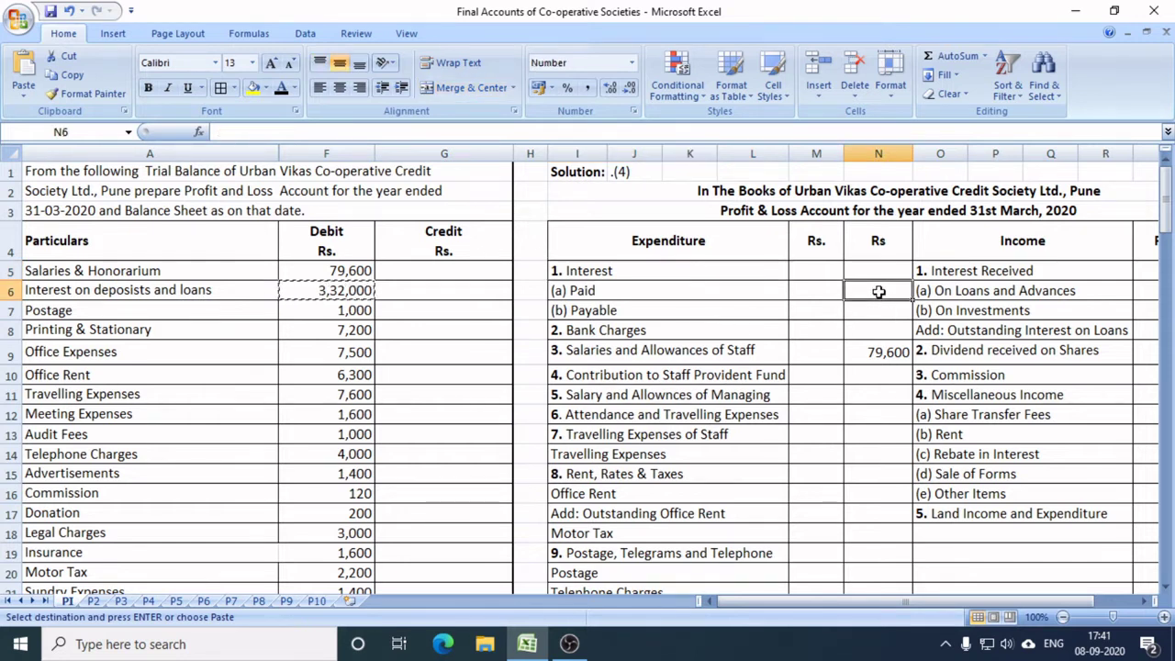
pyautogui.hotkey('ctrl', 'v')
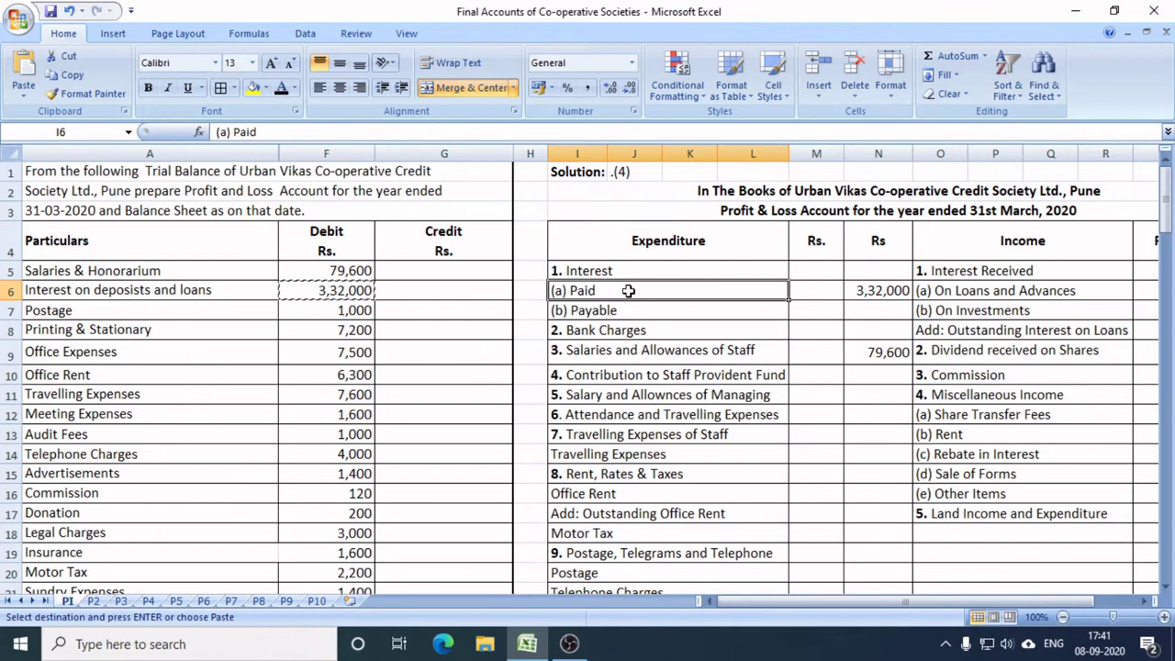
# Colour the Postage debit amount of 1,000 red and copy it to cell N20, beside Postage in the expenditure list.
pyautogui.click(341, 307)
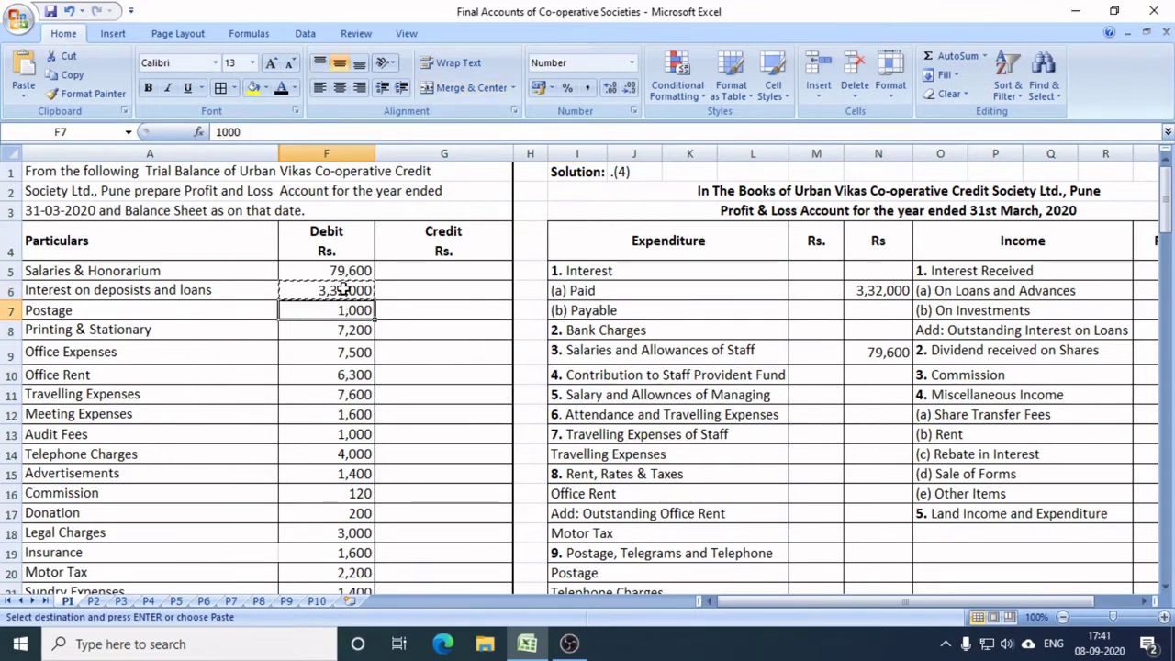
pyautogui.click(294, 88)
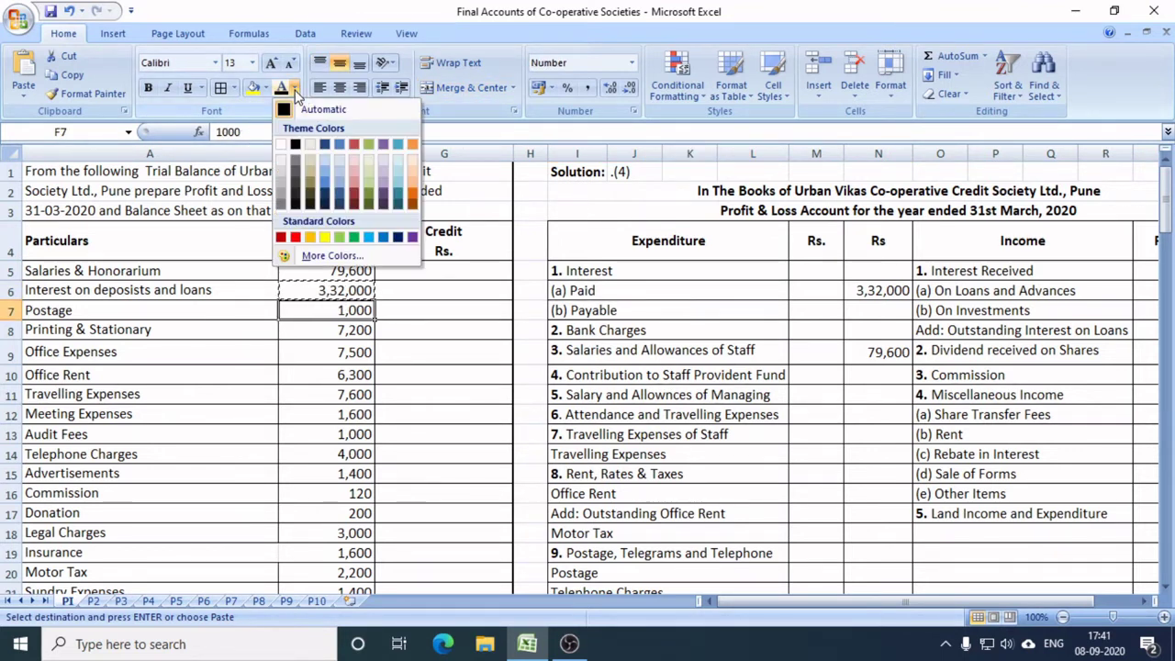
pyautogui.click(294, 238)
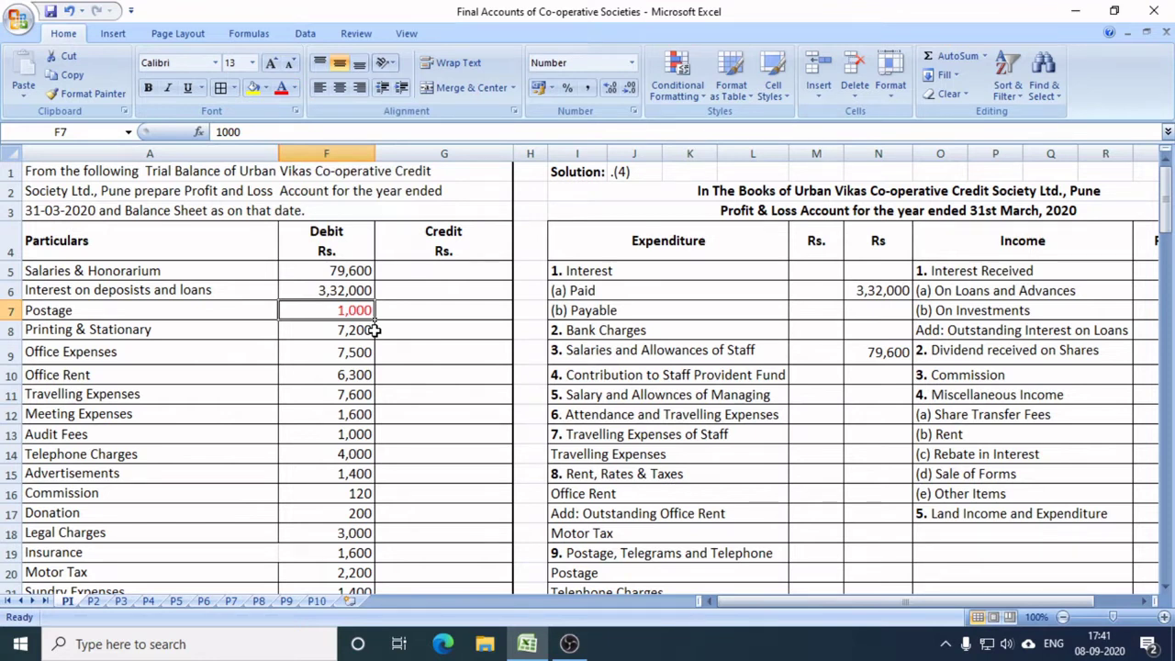
pyautogui.hotkey('ctrl', 'c')
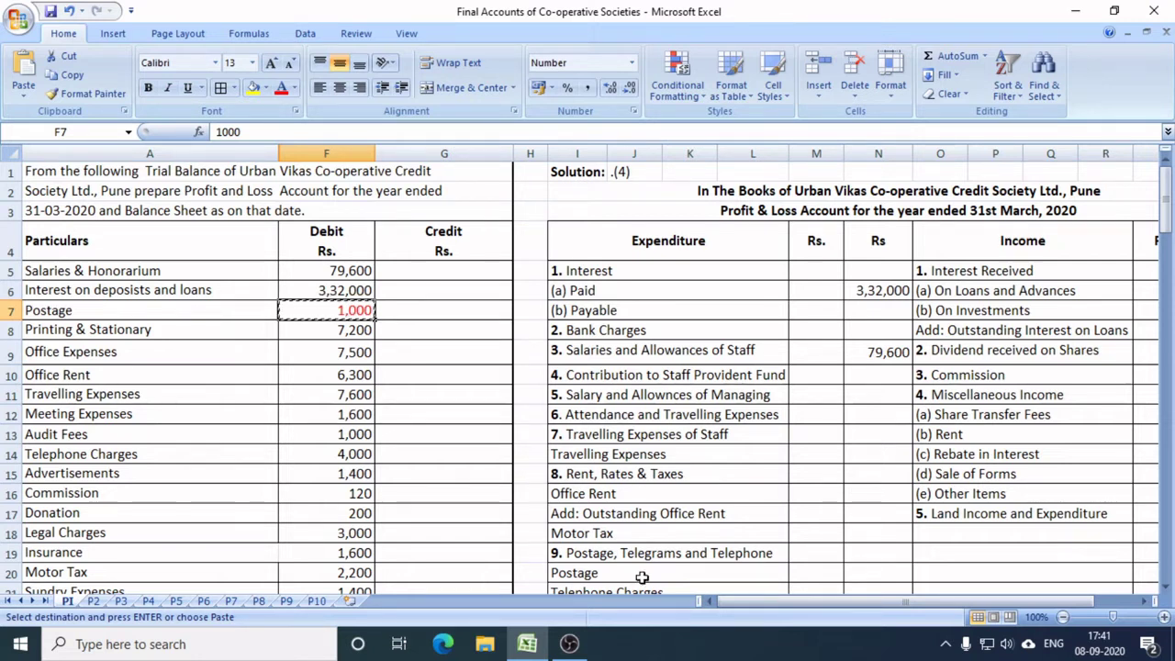
pyautogui.click(608, 555)
pyautogui.scroll(-1, 618, 556)
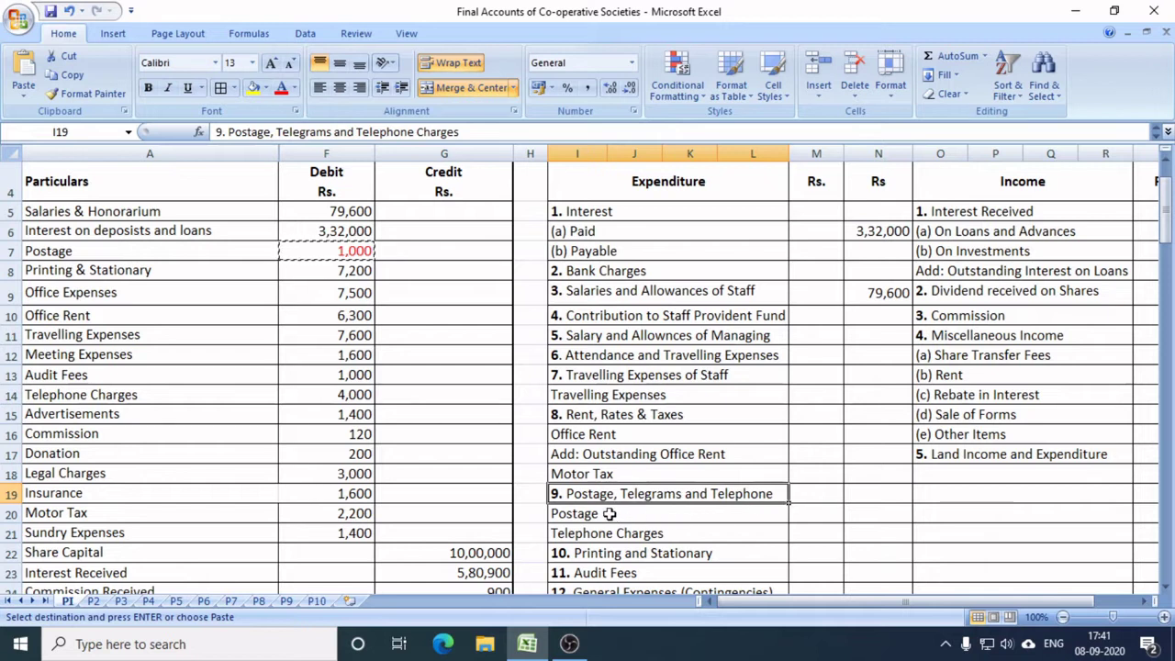
pyautogui.click(866, 514)
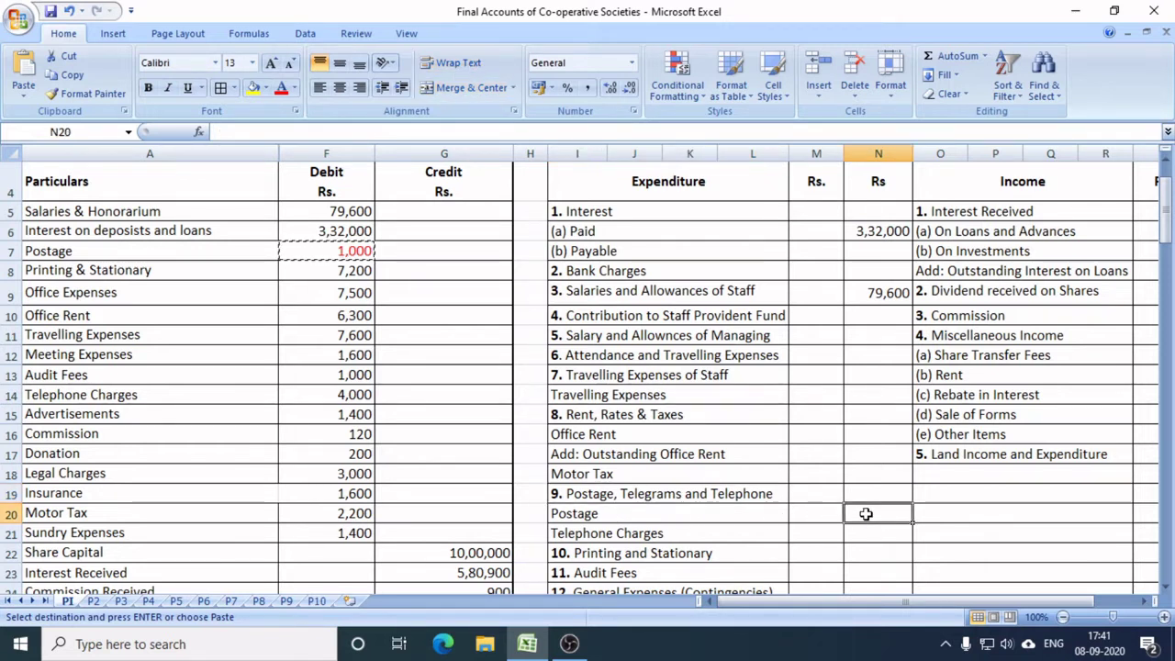
pyautogui.hotkey('ctrl', 'v')
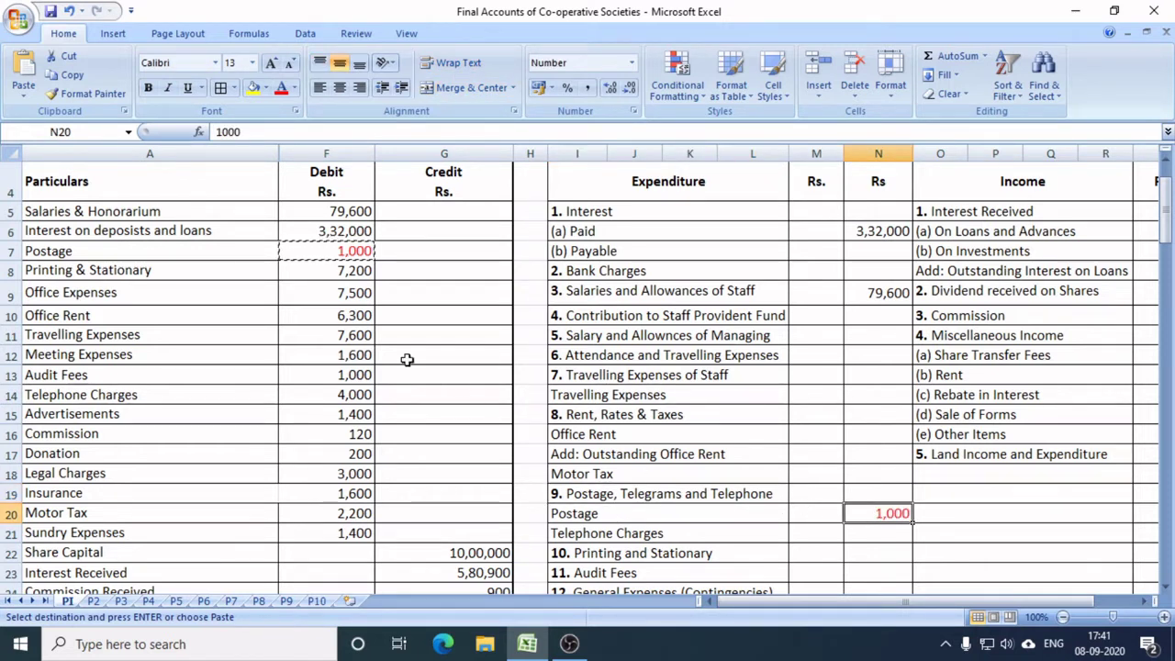
# Copy the Printing & Stationary debit amount of 7,200 to cell N22, beside Printing and Stationary in the expenditure list.
pyautogui.click(346, 272)
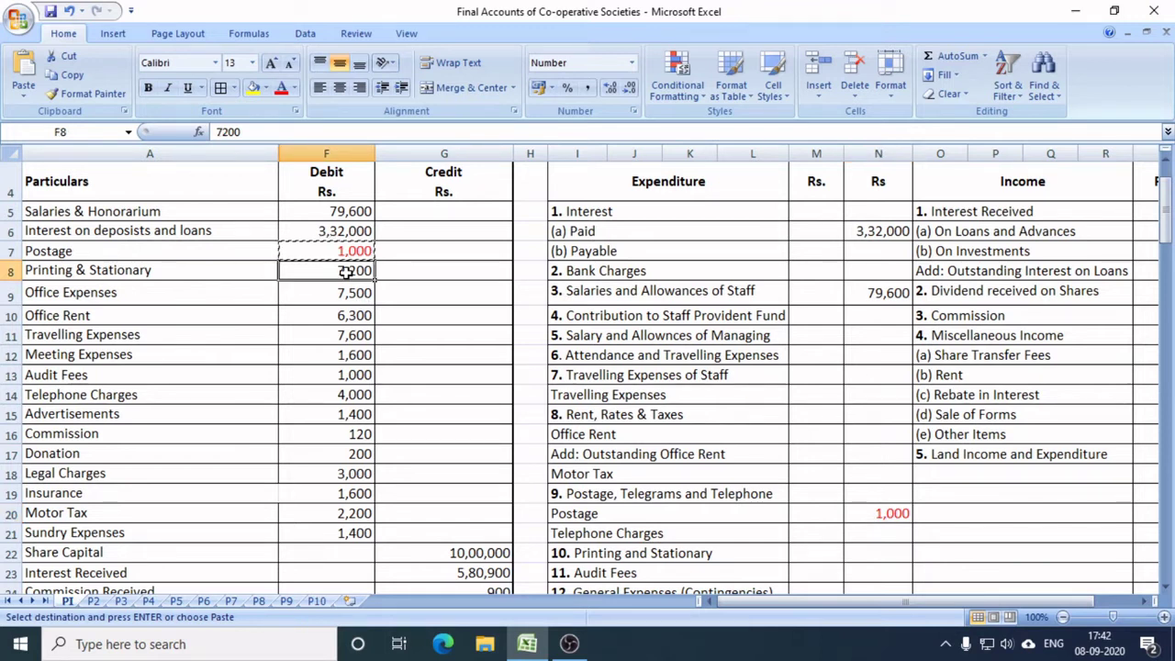
pyautogui.hotkey('ctrl', 'c')
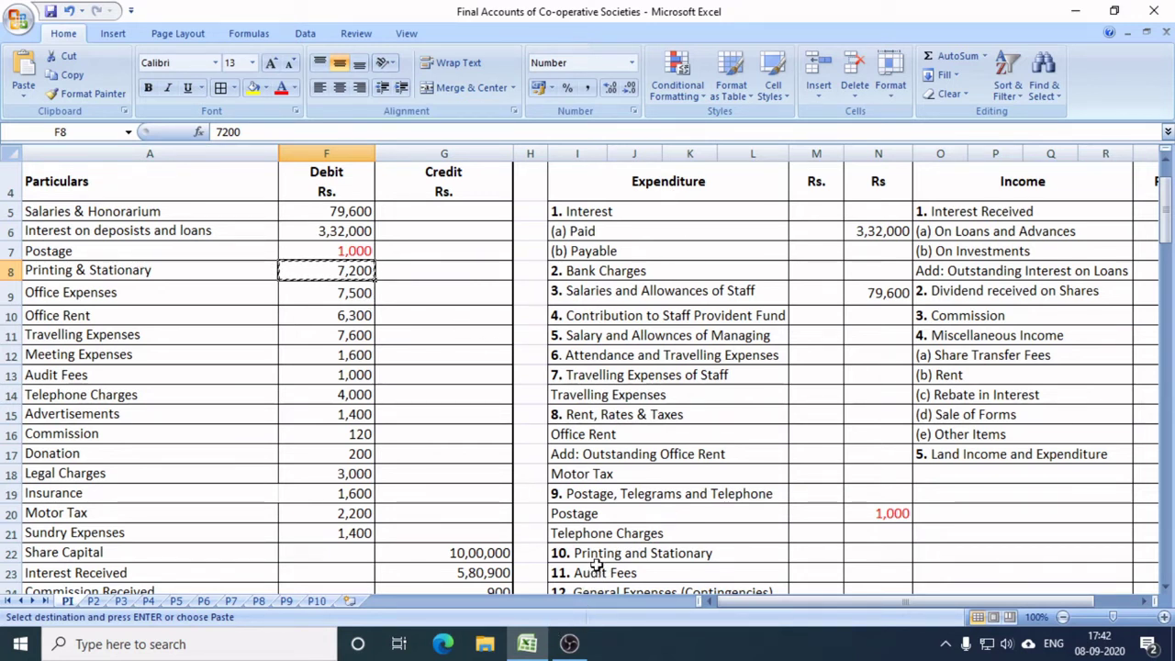
pyautogui.click(902, 553)
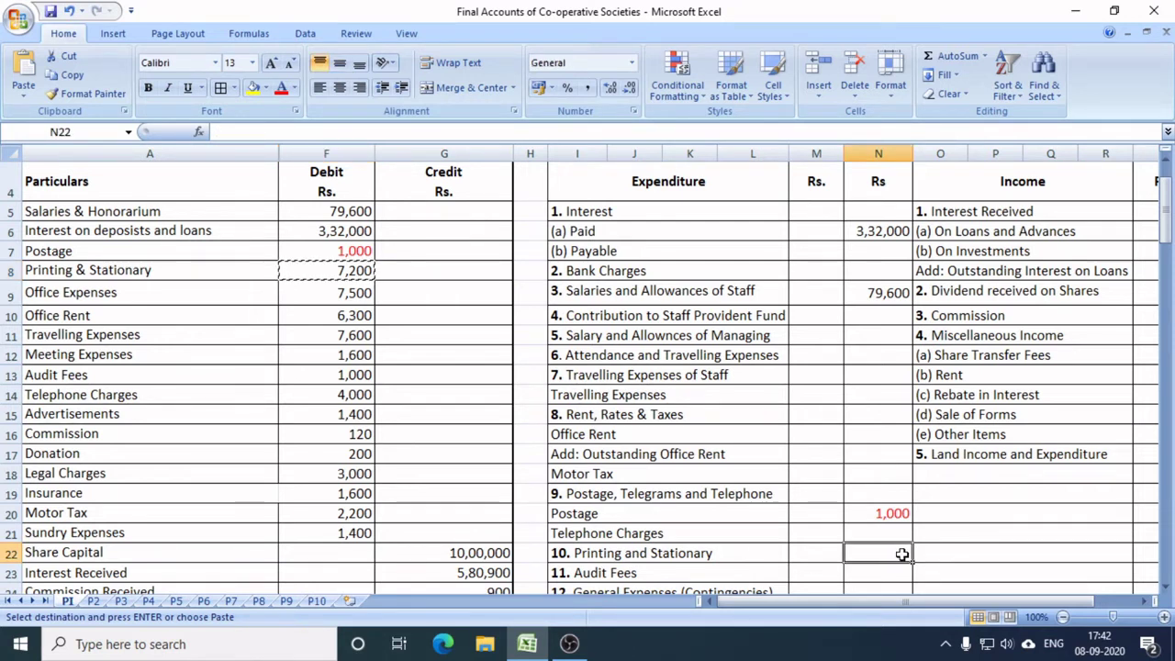
pyautogui.hotkey('ctrl', 'v')
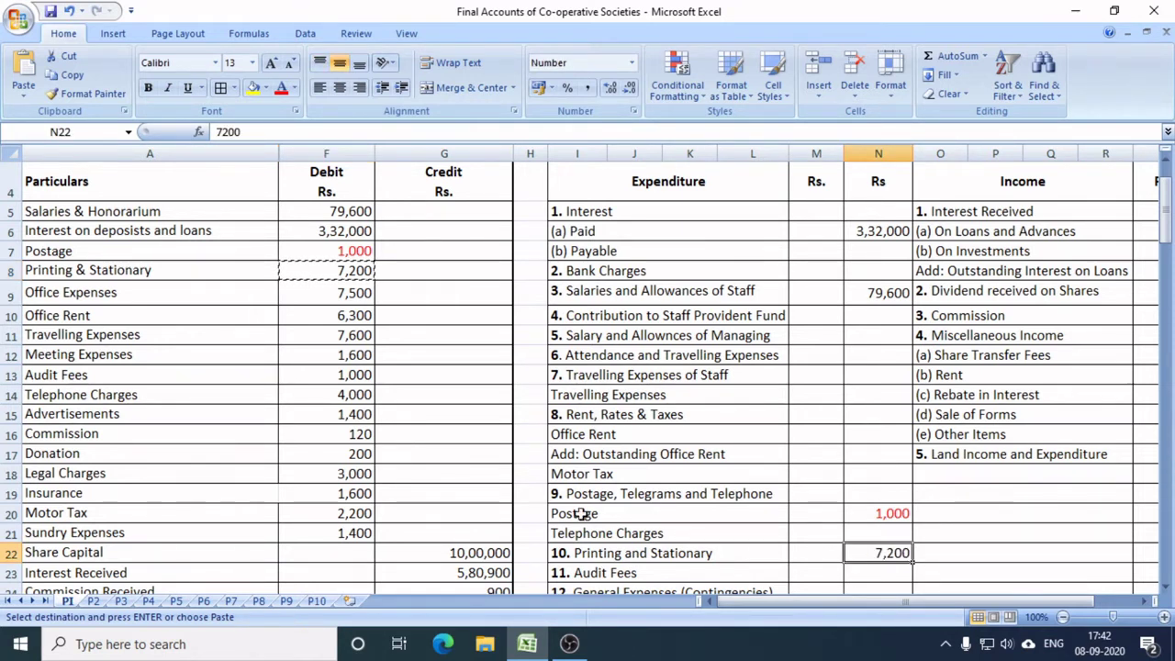
# Colour the Office Expenses debit amount of 7,500 in cell F9 red and copy it.
pyautogui.click(355, 294)
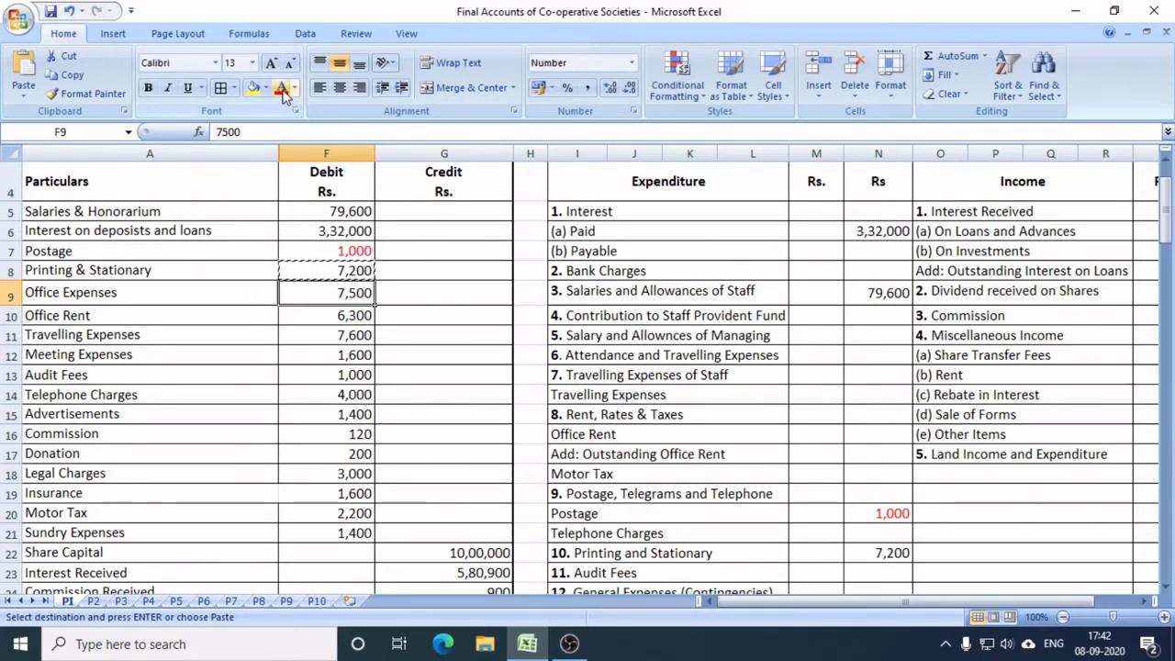
pyautogui.click(282, 89)
pyautogui.hotkey('ctrl', 'c')
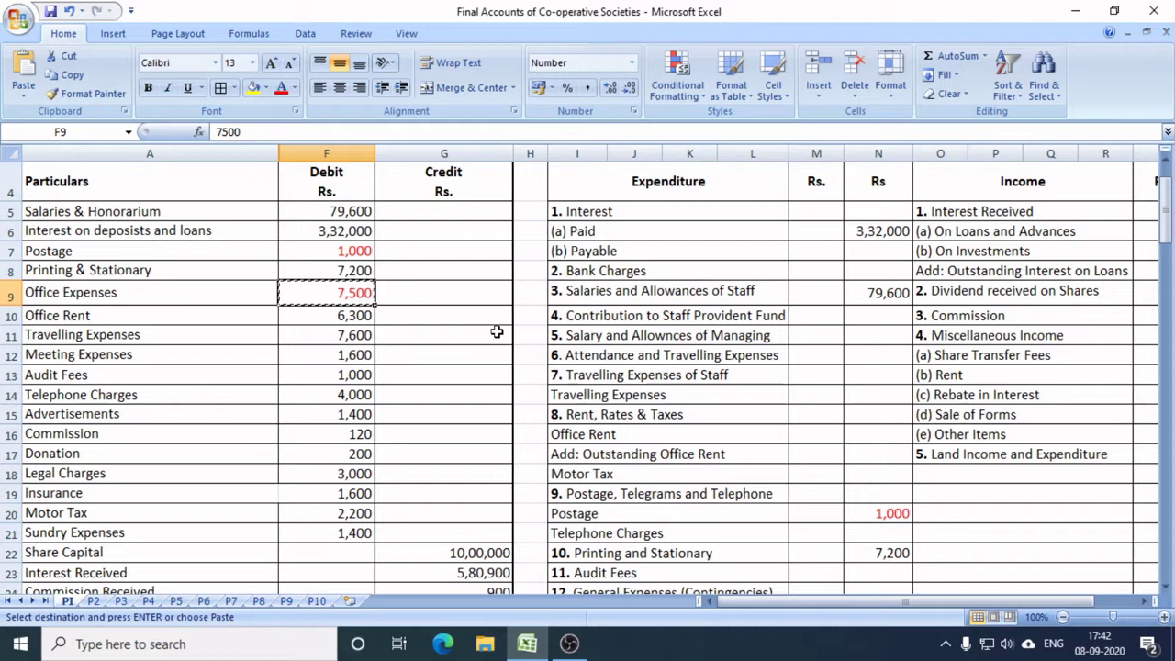
# Read through the numbered Expenditure headings to check where Office Expenses belongs in the Profit & Loss Account.
pyautogui.scroll(-1, 708, 368)
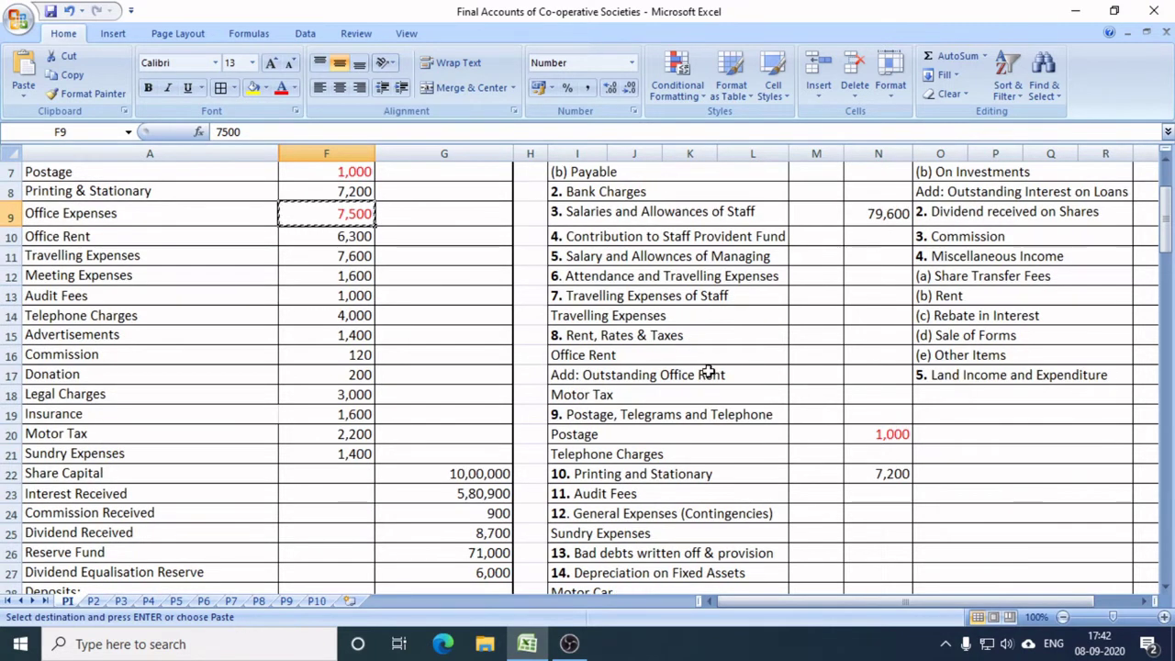
pyautogui.scroll(-2, 708, 371)
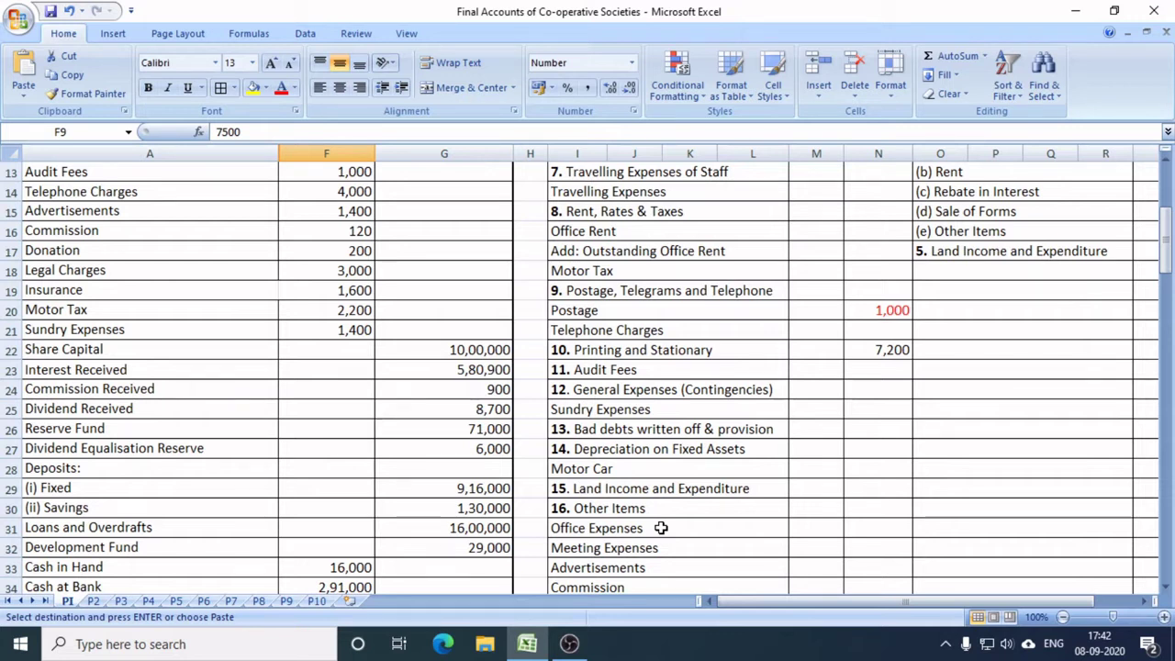
pyautogui.scroll(4, 661, 528)
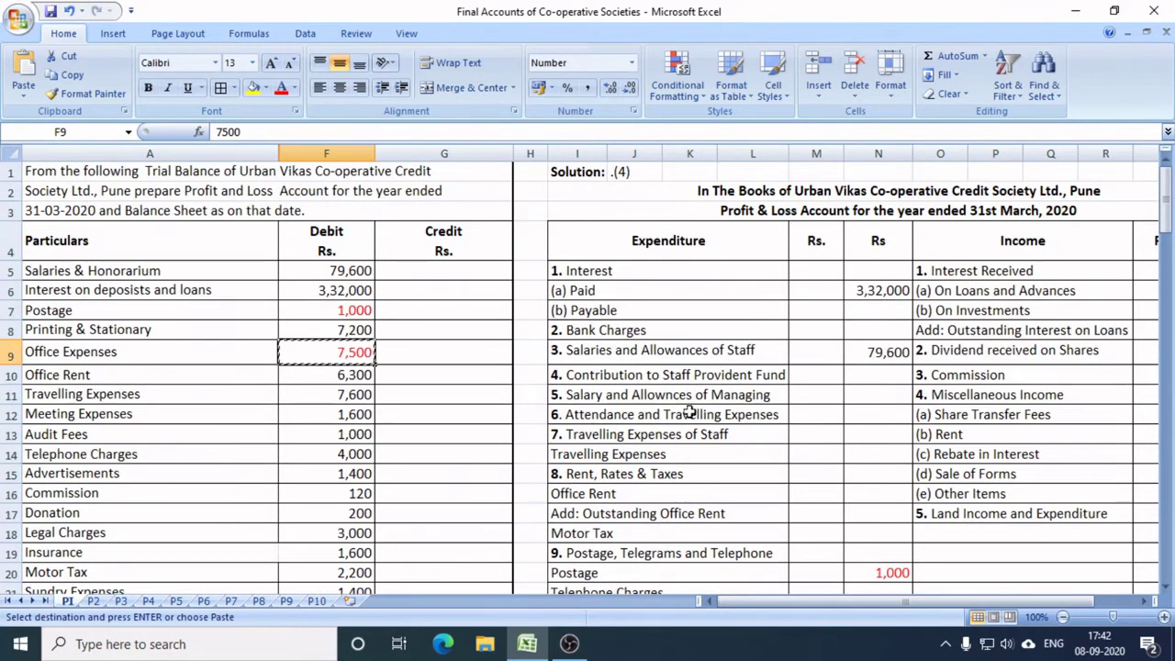
pyautogui.click(597, 270)
pyautogui.click(611, 355)
pyautogui.click(613, 376)
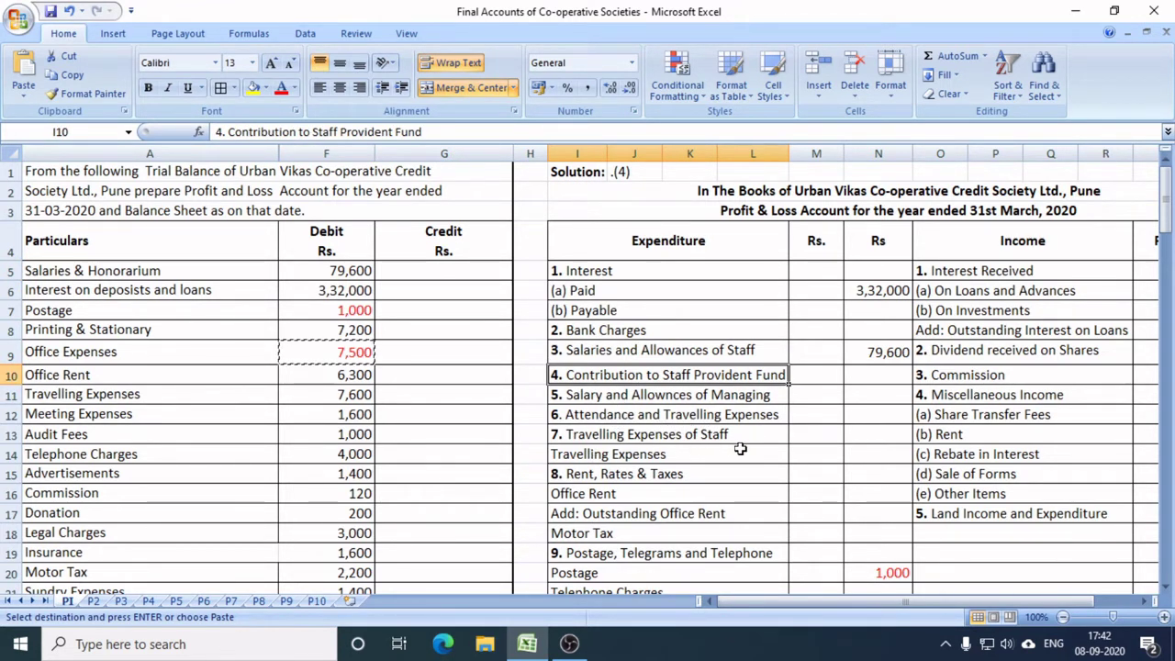
pyautogui.scroll(-1, 739, 449)
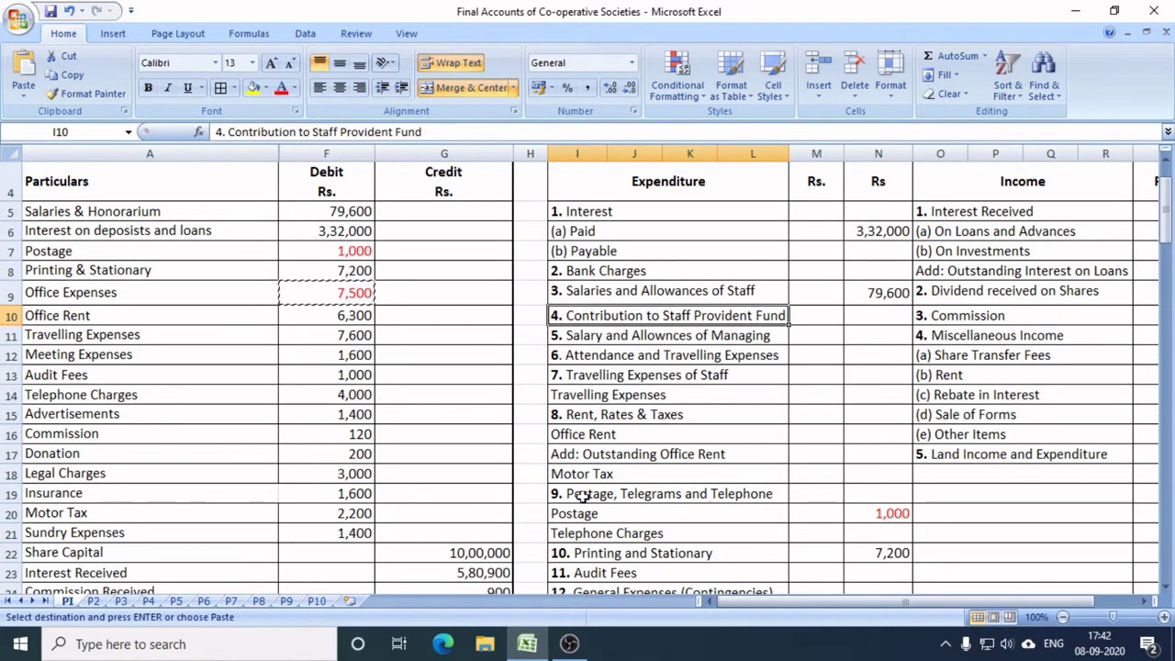
pyautogui.scroll(-2, 759, 497)
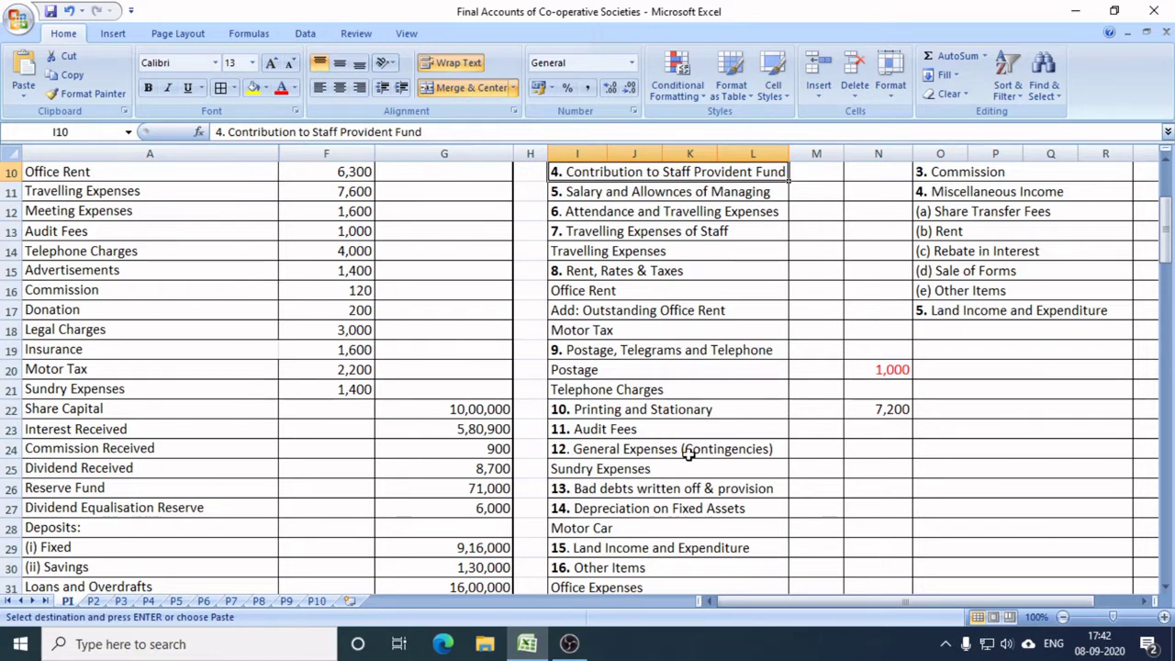
pyautogui.scroll(-2, 689, 454)
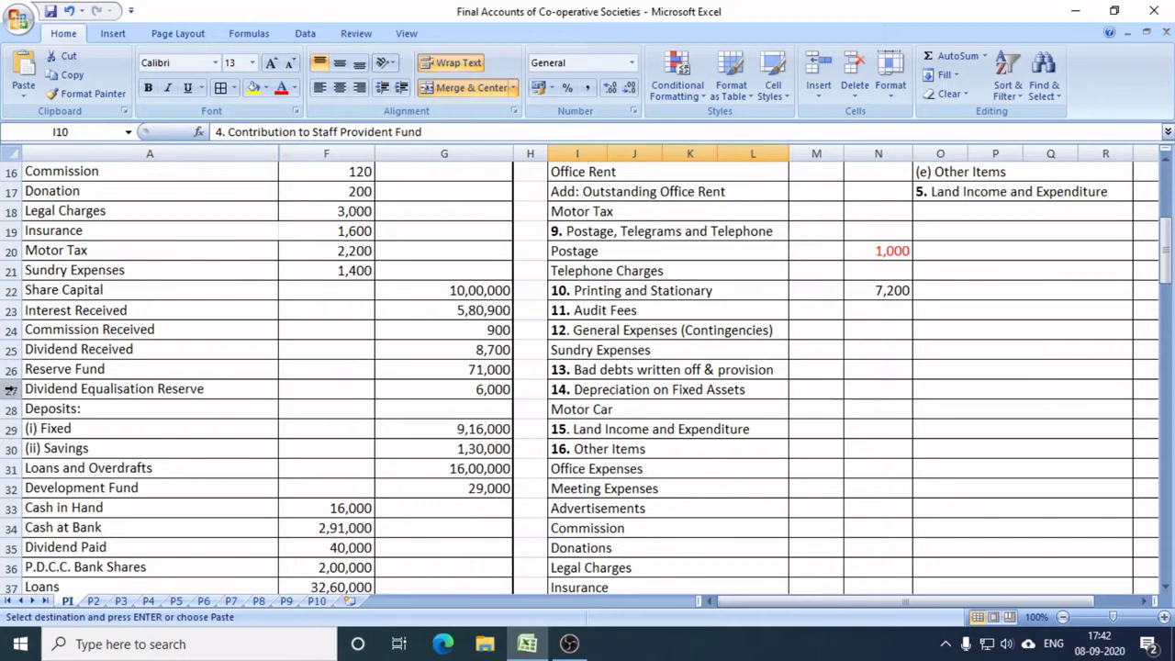
# Increase the height of row 26 to fit the full two-line heading on bad debts written off and provision.
pyautogui.click(13, 371)
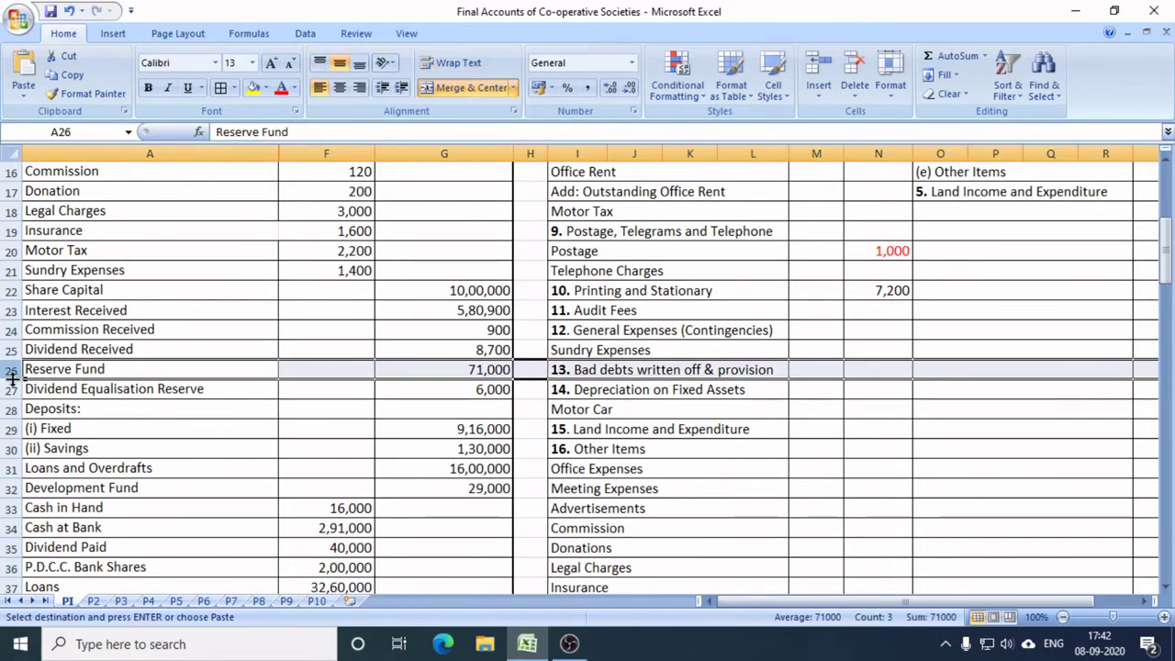
pyautogui.moveTo(13, 379); pyautogui.dragTo(13, 401)
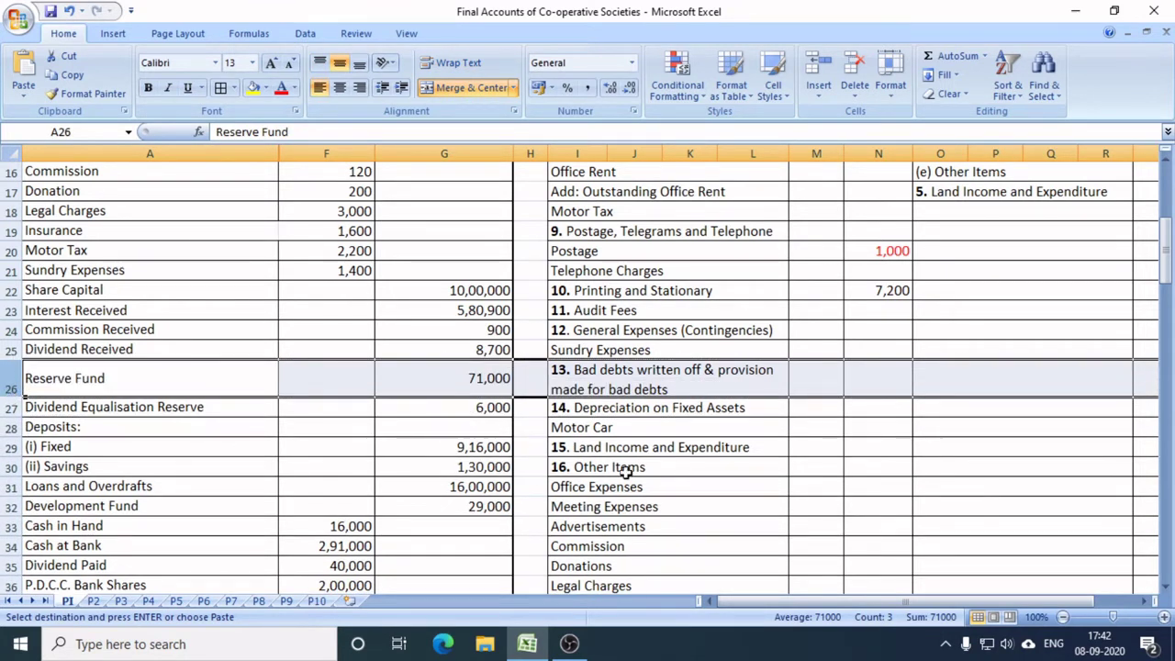
pyautogui.click(642, 422)
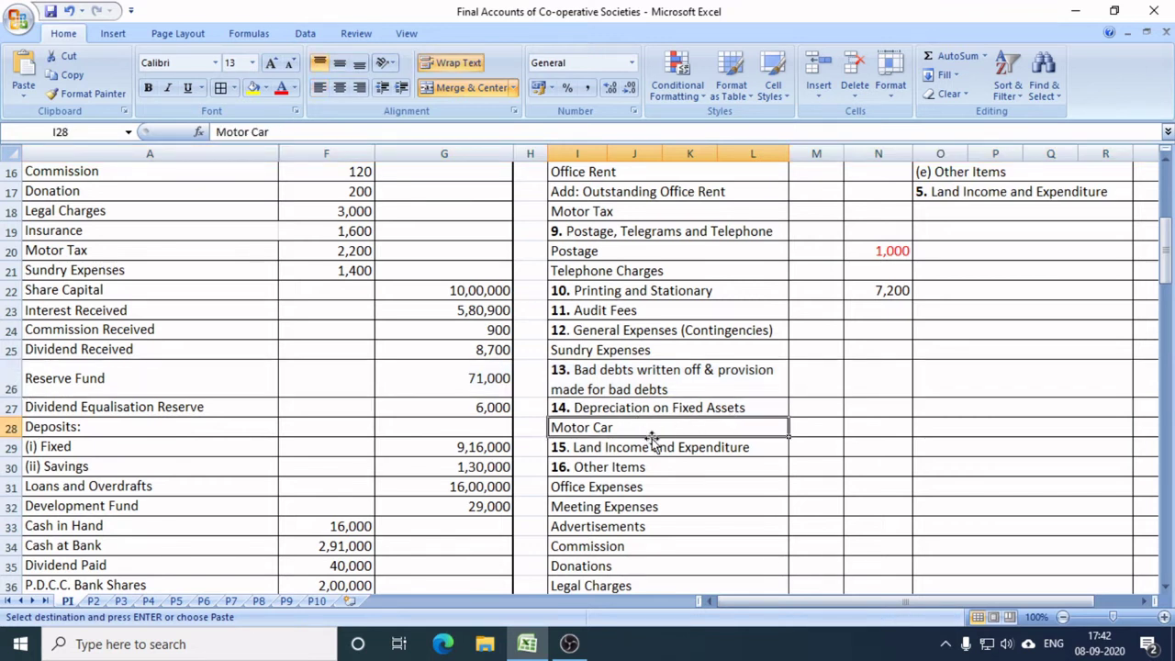
# Enter the Office Expenses amount of 7,500 from the trial balance in cell N31, beside Office Expenses under Other Items.
pyautogui.scroll(-2, 616, 514)
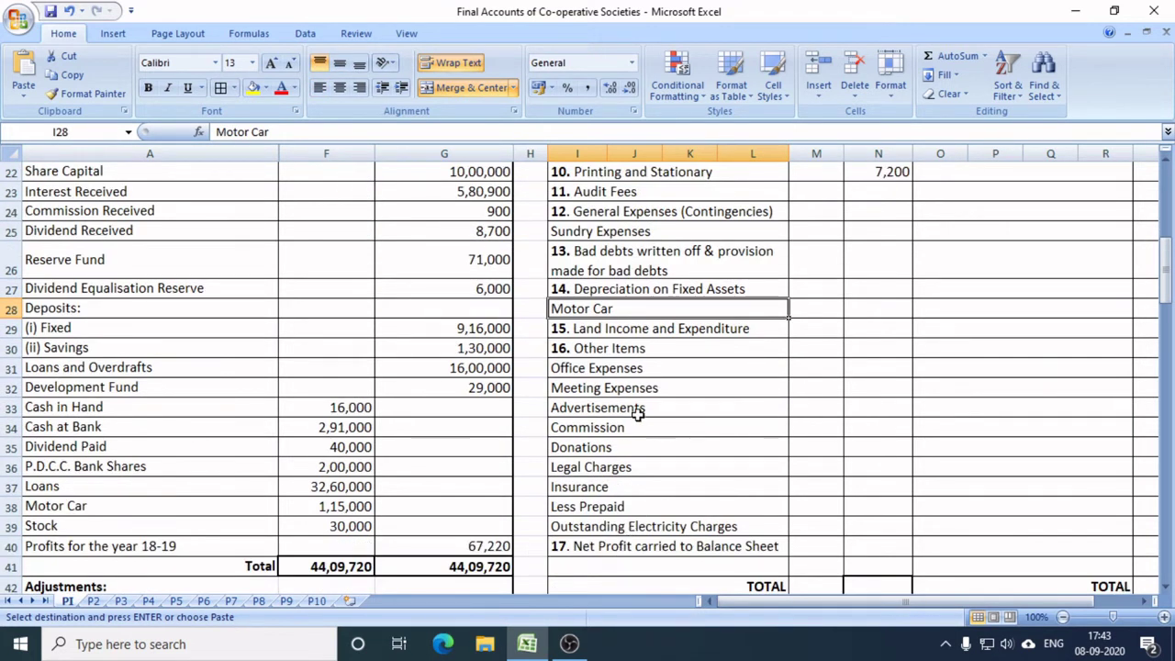
pyautogui.click(613, 369)
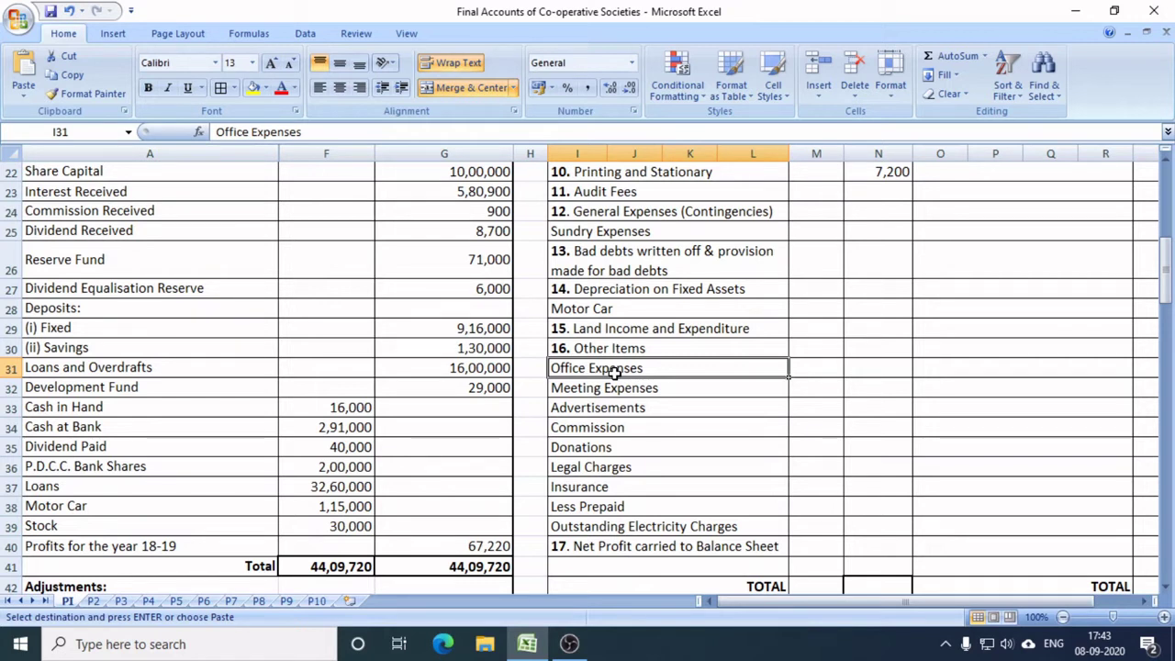
pyautogui.scroll(6, 613, 372)
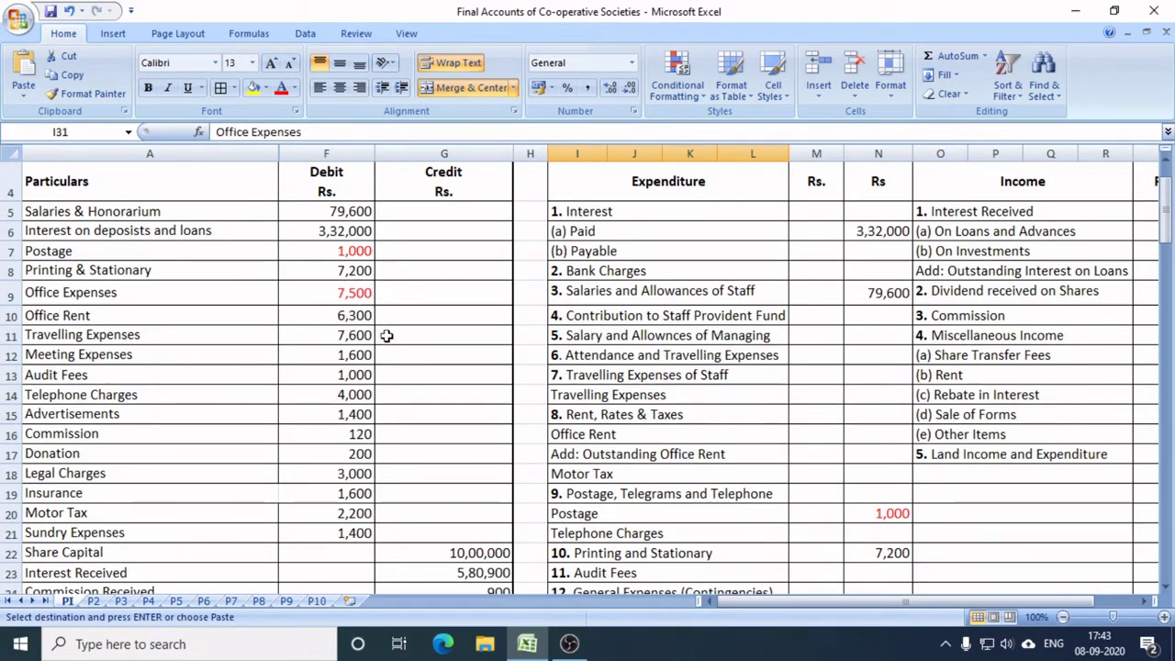
pyautogui.click(350, 293)
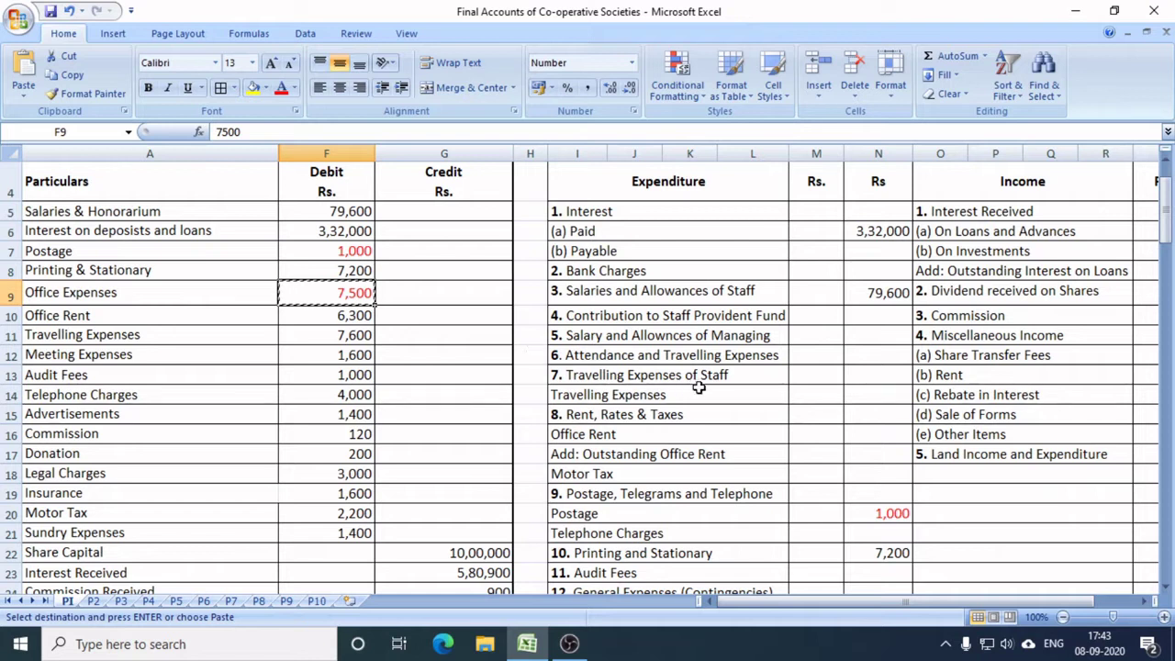
pyautogui.scroll(-4, 810, 445)
pyautogui.click(877, 486)
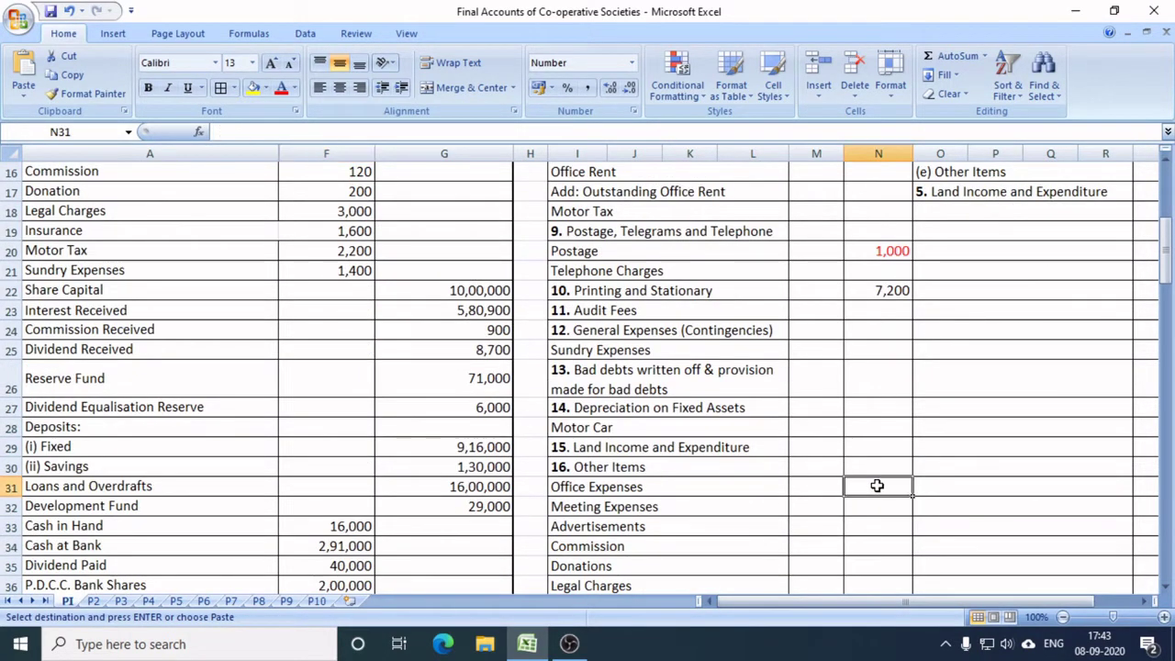
pyautogui.write('7,500')
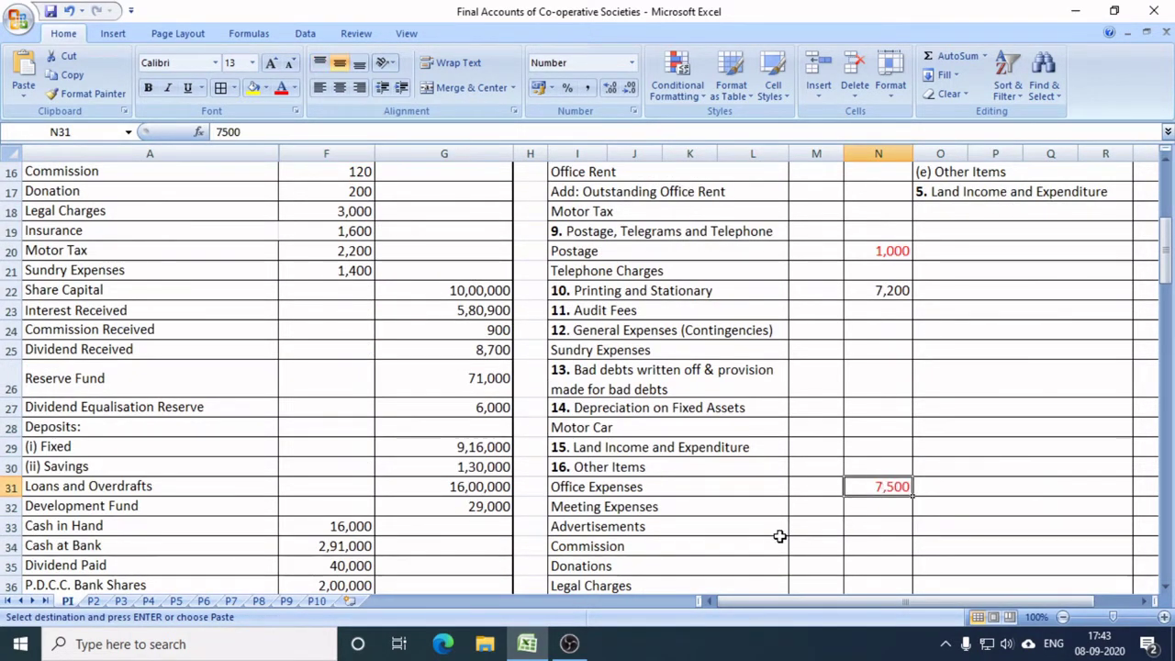
# Copy the Office Rent debit of 6,300 from the trial balance into cell M16, beside Office Rent under Rent, Rates & Taxes.
pyautogui.scroll(5, 581, 498)
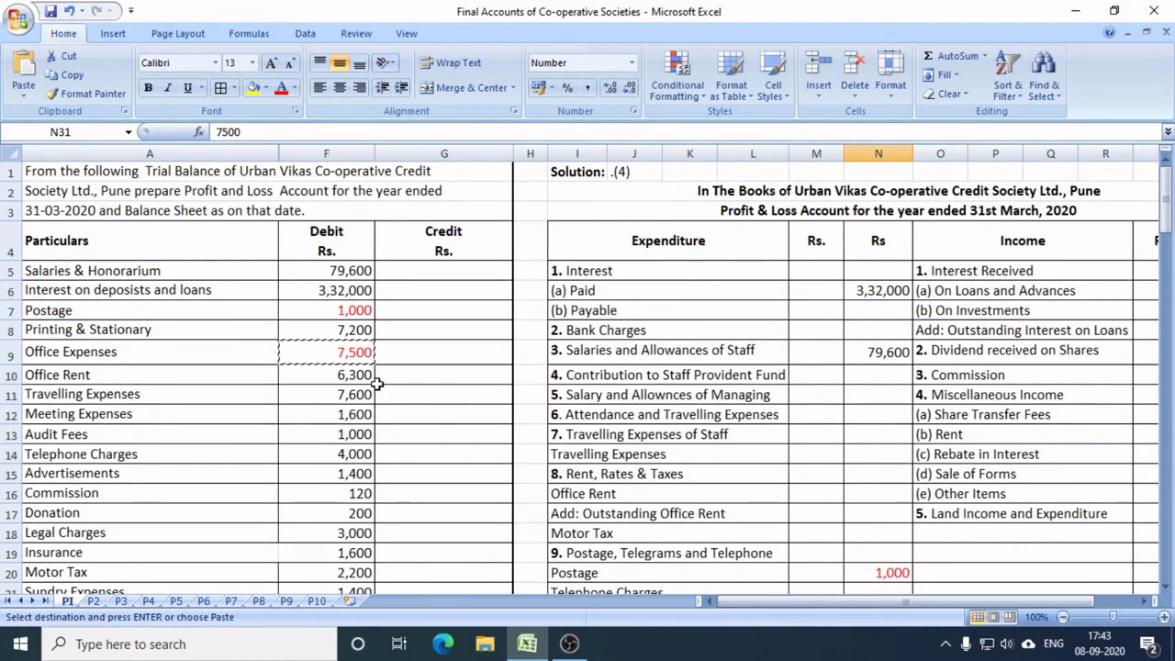
pyautogui.click(348, 379)
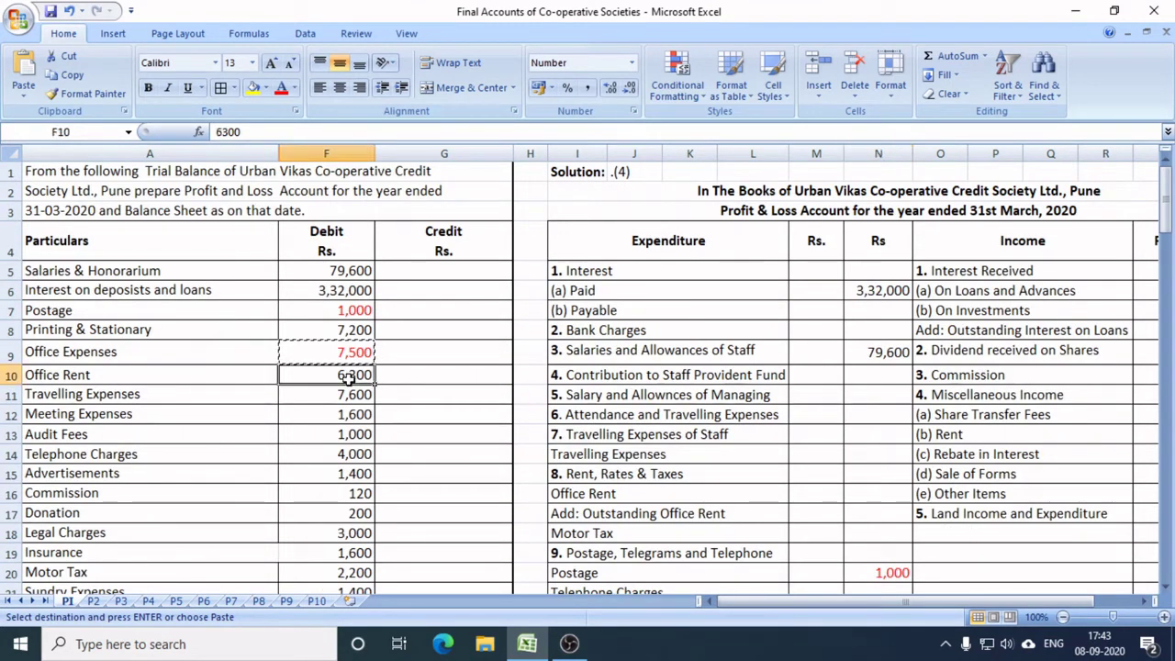
pyautogui.hotkey('ctrl', 'c')
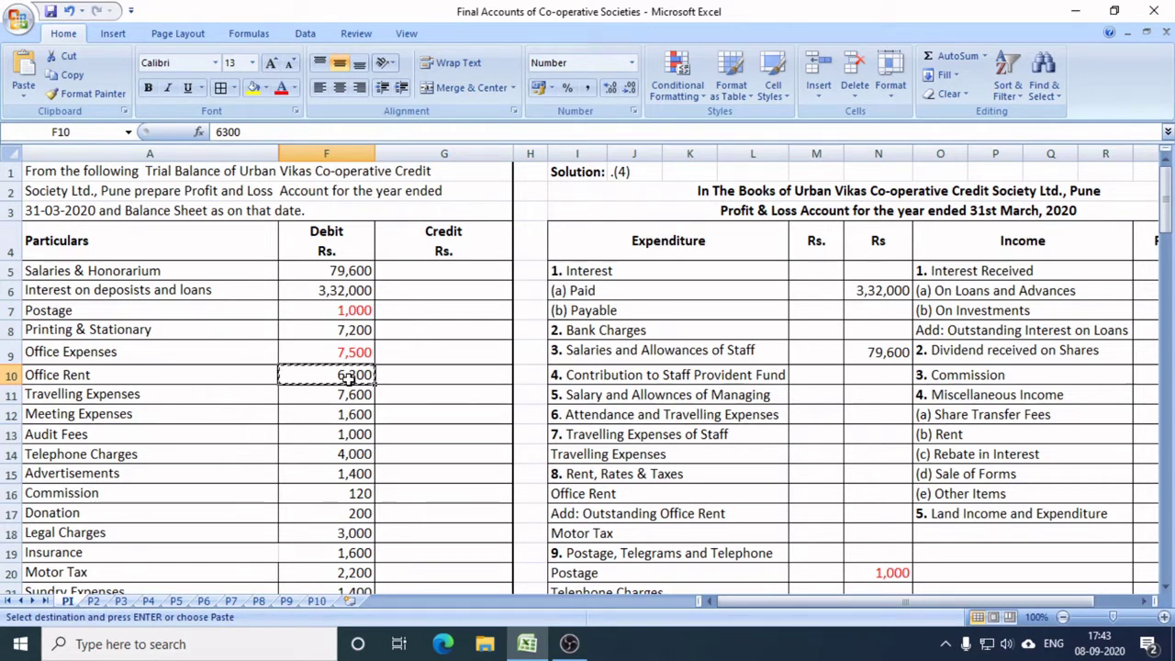
pyautogui.click(598, 476)
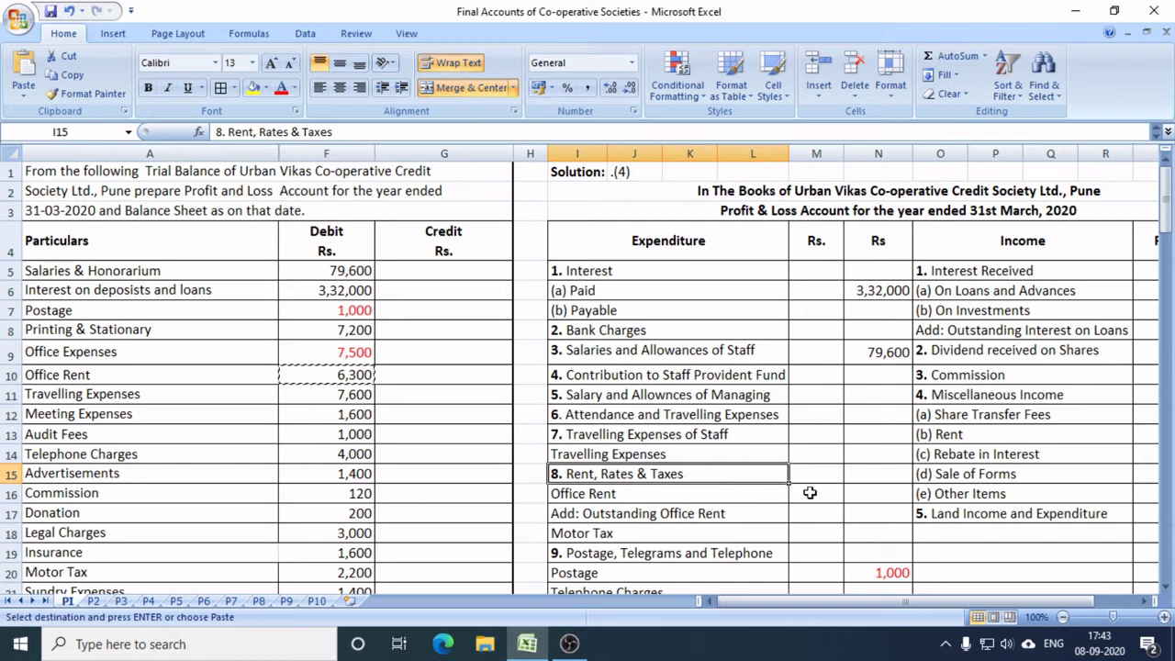
pyautogui.click(810, 493)
pyautogui.hotkey('ctrl', 'v')
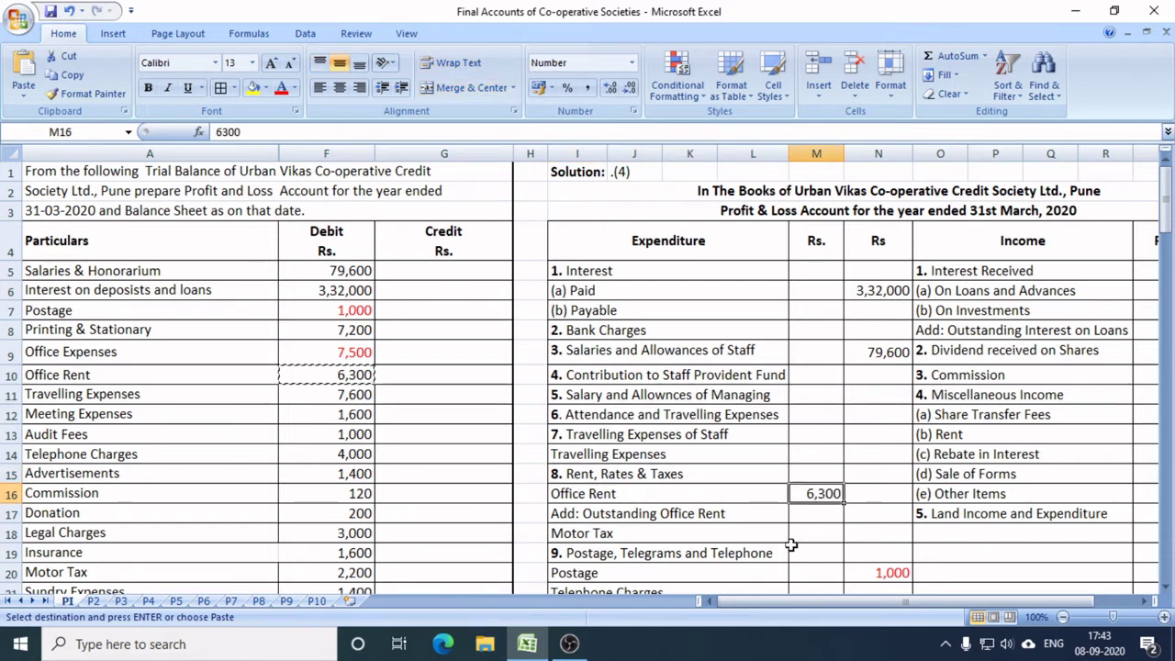
# Check adjustment 2 for outstanding expenses and enter (+)500 in cell M17, beside Add: Outstanding Office Rent.
pyautogui.scroll(-8, 712, 540)
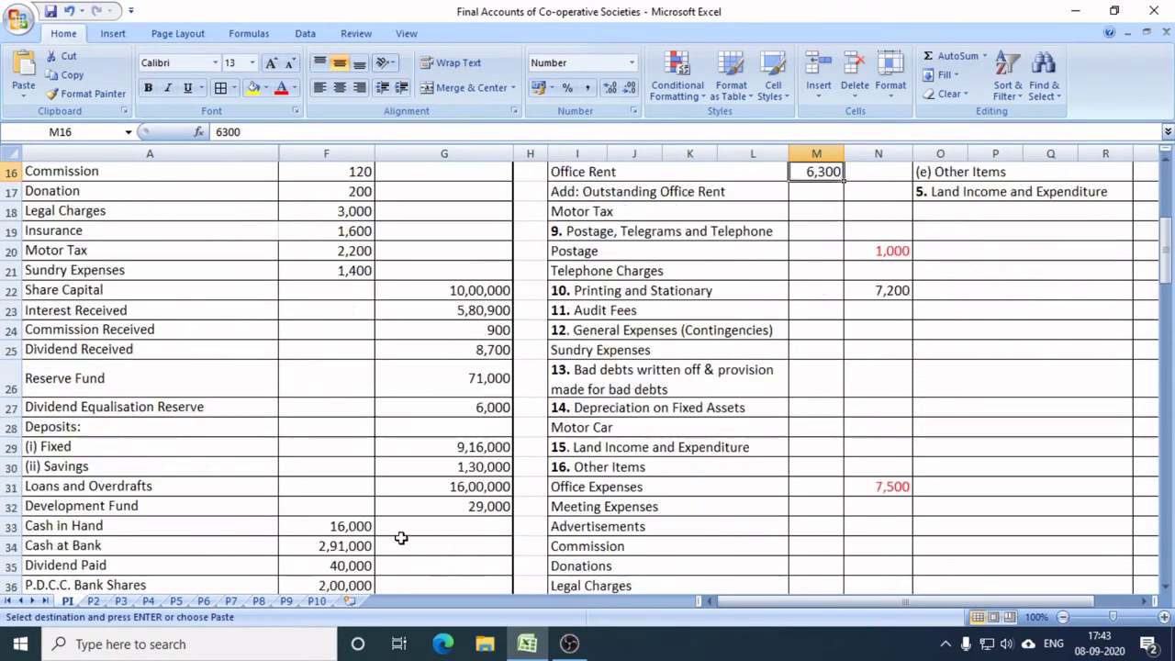
pyautogui.scroll(-2, 401, 539)
pyautogui.click(80, 431)
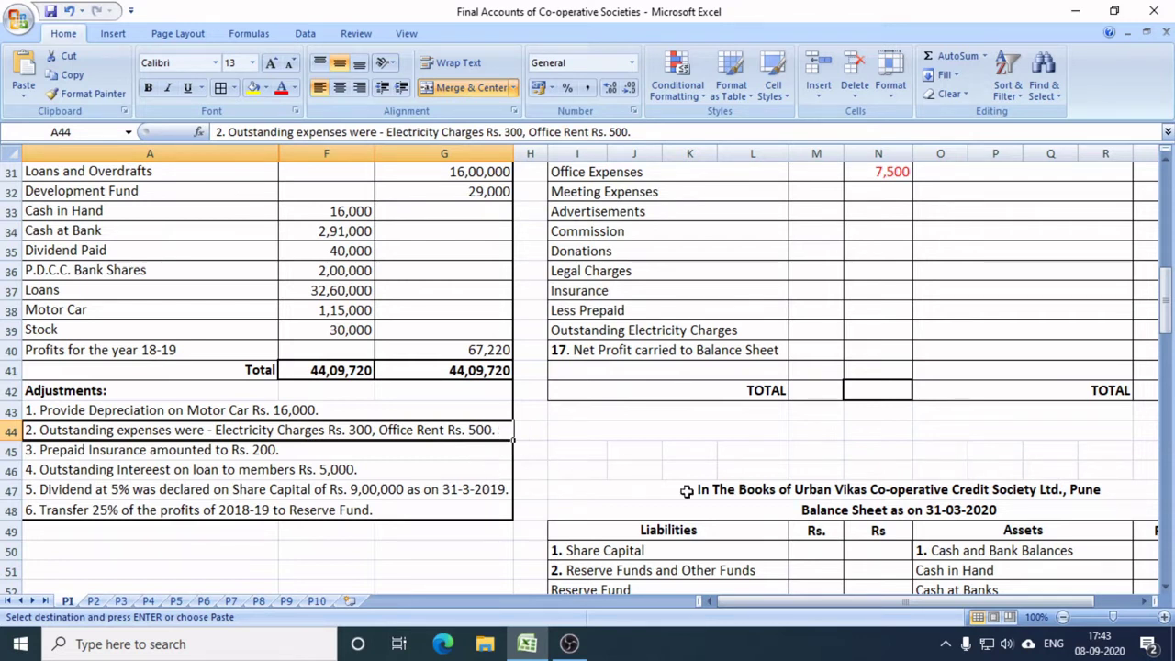
pyautogui.scroll(4, 803, 595)
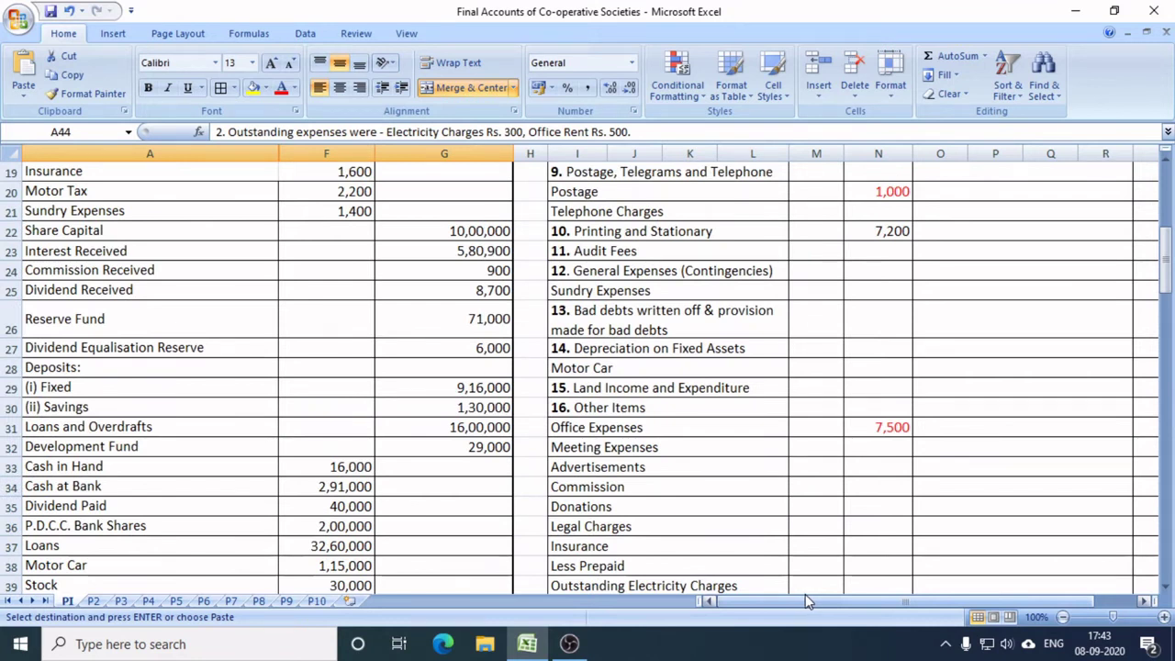
pyautogui.scroll(3, 855, 585)
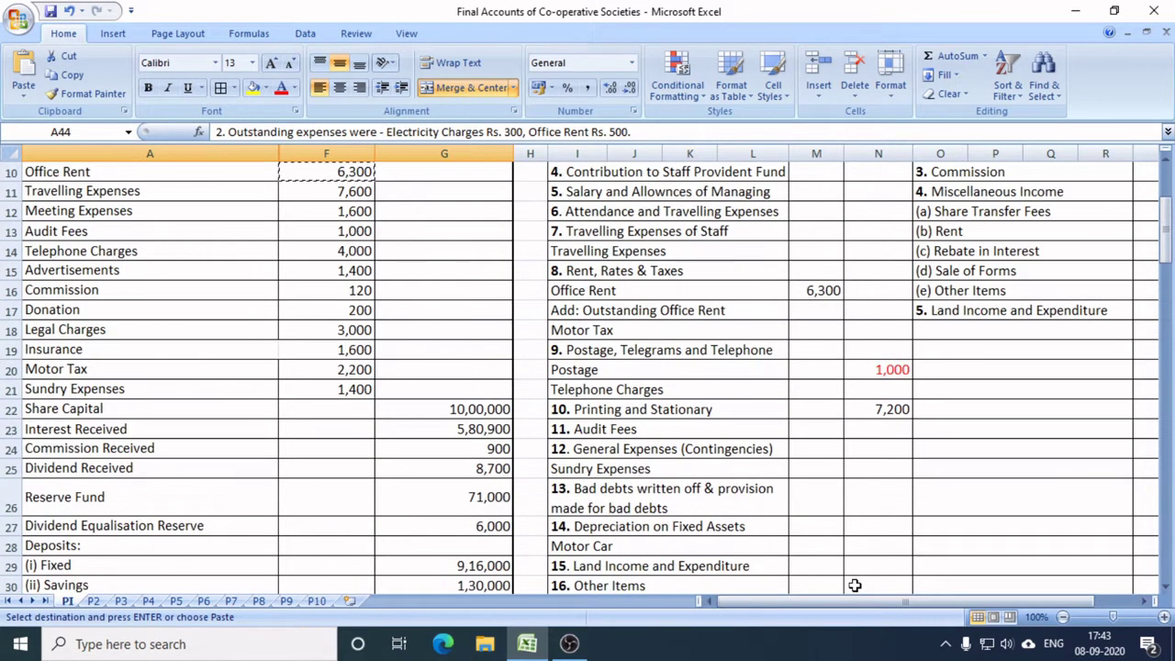
pyautogui.click(584, 312)
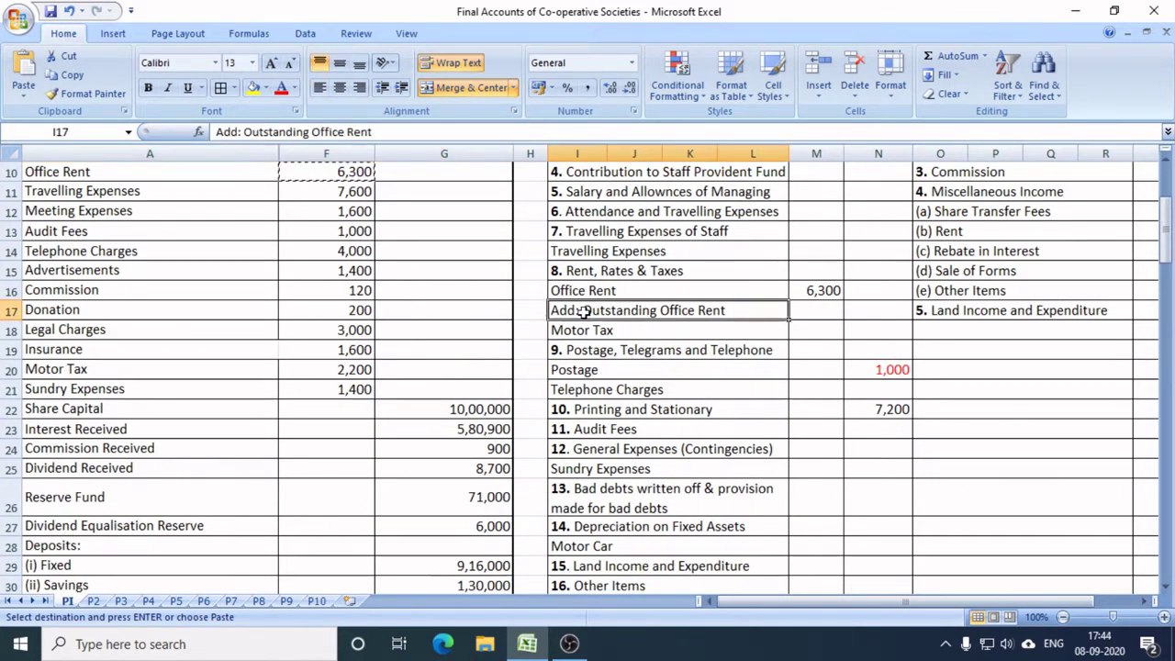
pyautogui.click(824, 312)
pyautogui.write('(')
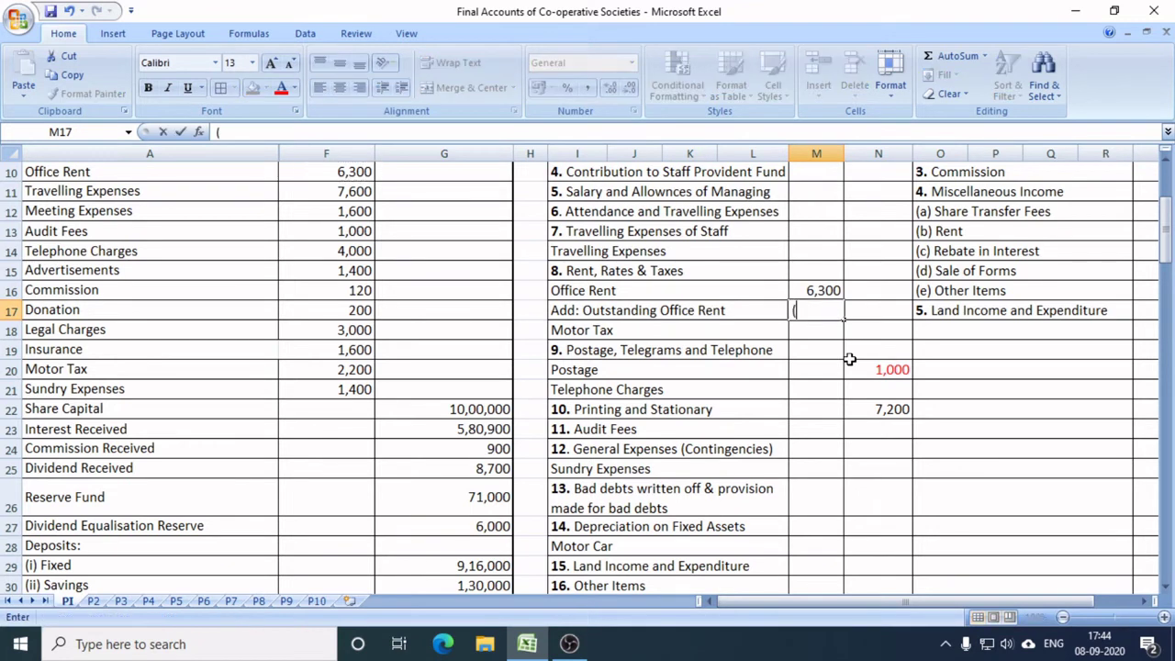
pyautogui.write('+')
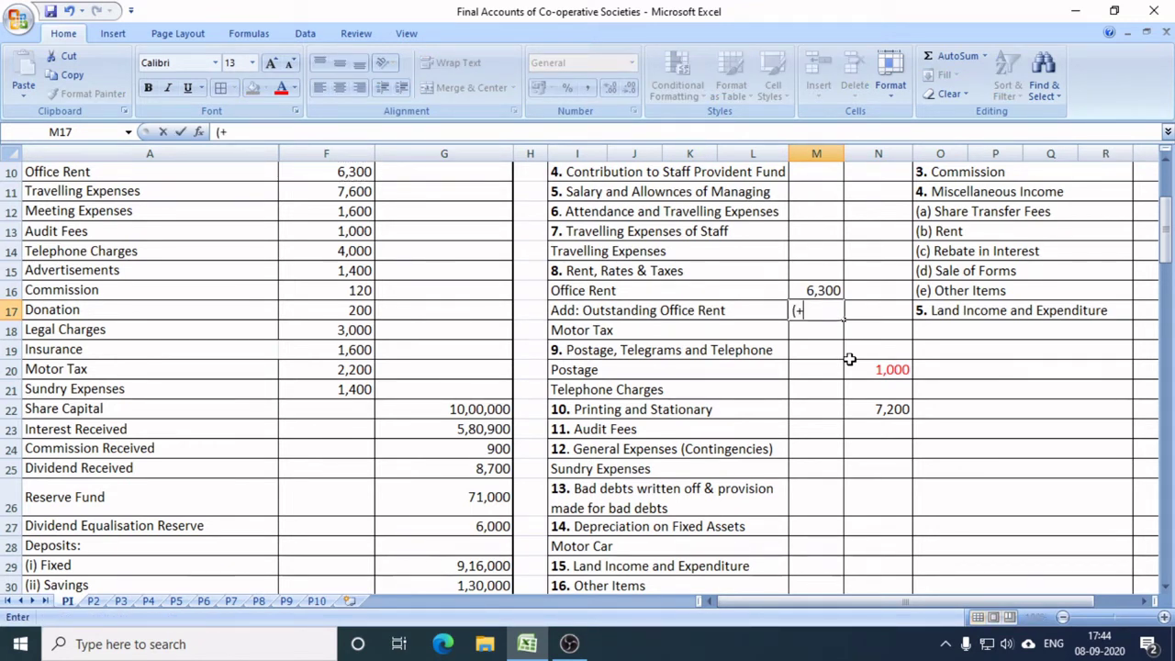
pyautogui.write(')500')
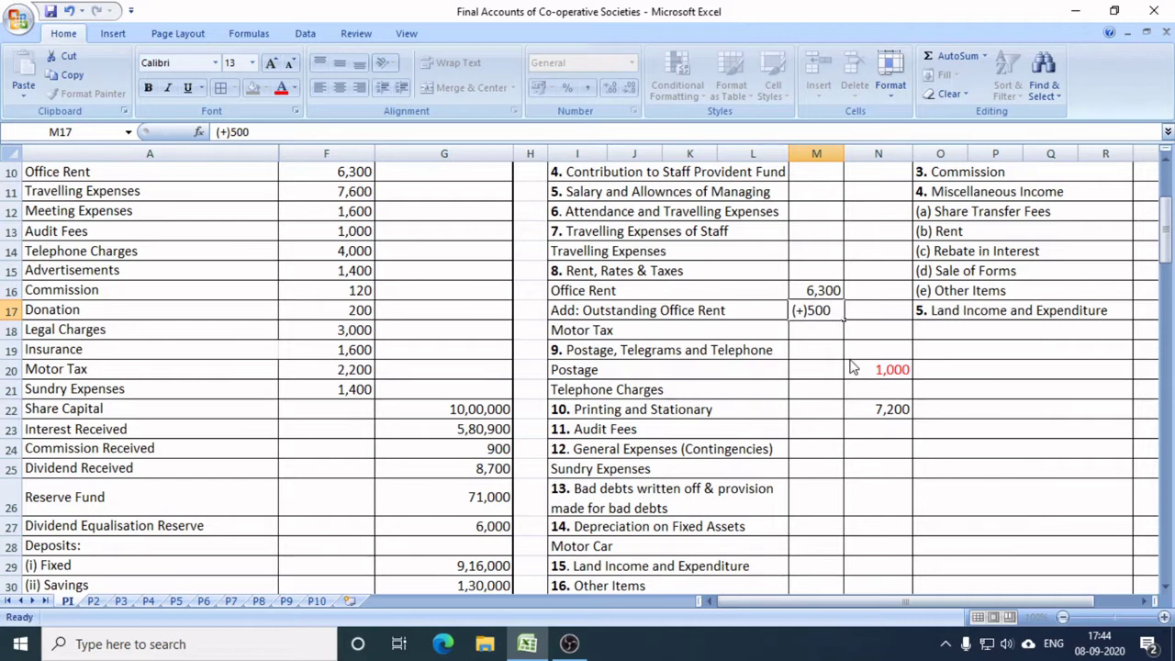
# Enter the total office rent of 6,800 in cell N17 of the Profit & Loss Account.
pyautogui.press('Tab')
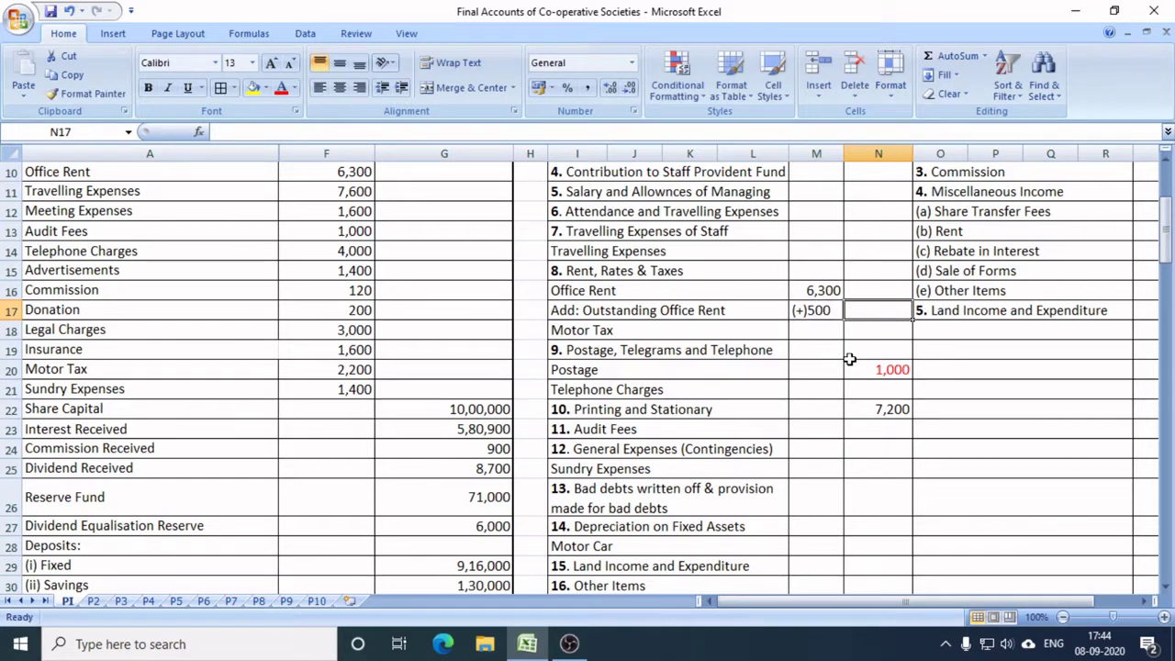
pyautogui.write('6,800')
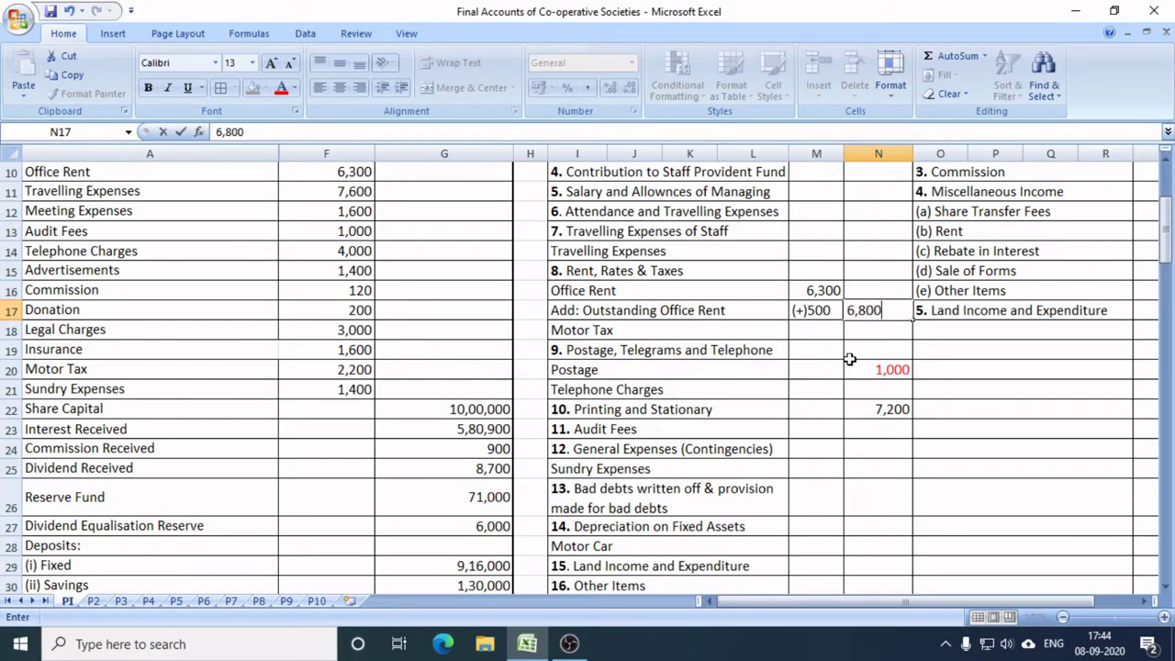
pyautogui.click(832, 353)
# Right-align the office rent amounts in M16:M17 and underline the (+)500 in M17.
pyautogui.moveTo(834, 292); pyautogui.dragTo(821, 310)
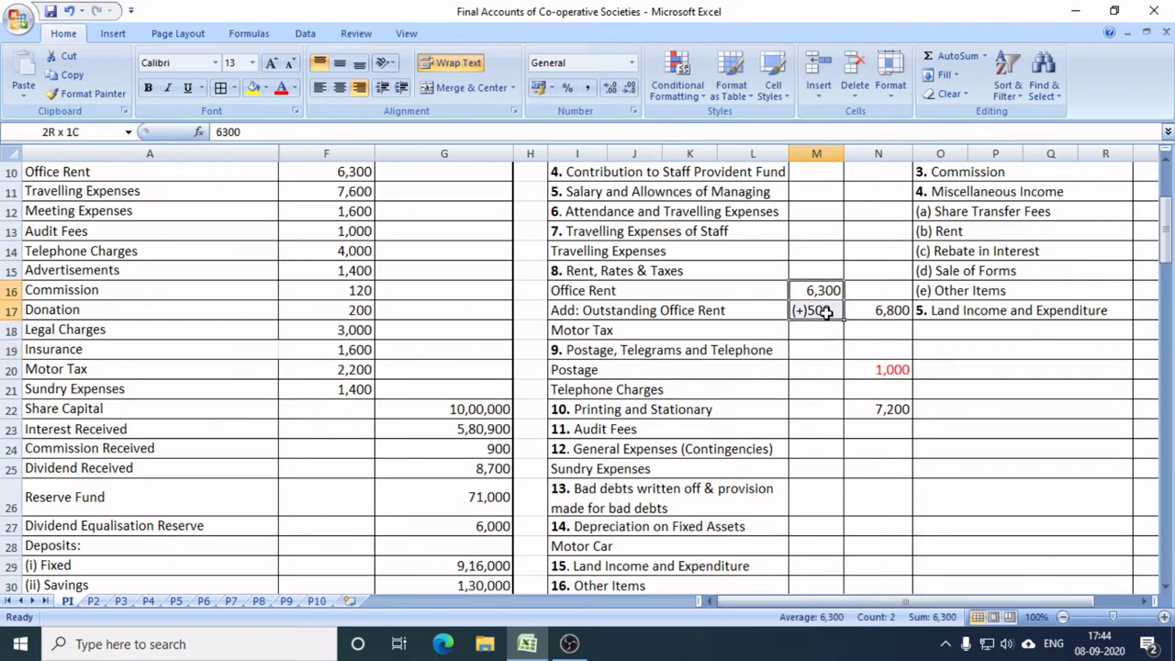
pyautogui.click(359, 87)
pyautogui.click(849, 377)
pyautogui.click(821, 310)
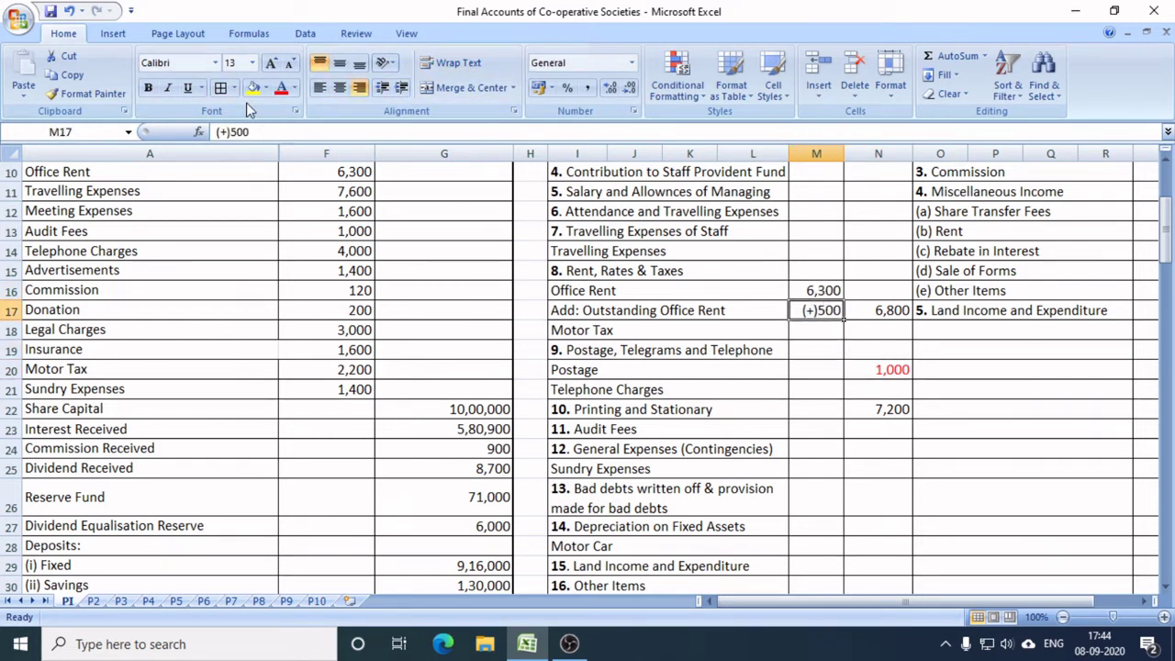
pyautogui.click(186, 88)
pyautogui.click(825, 389)
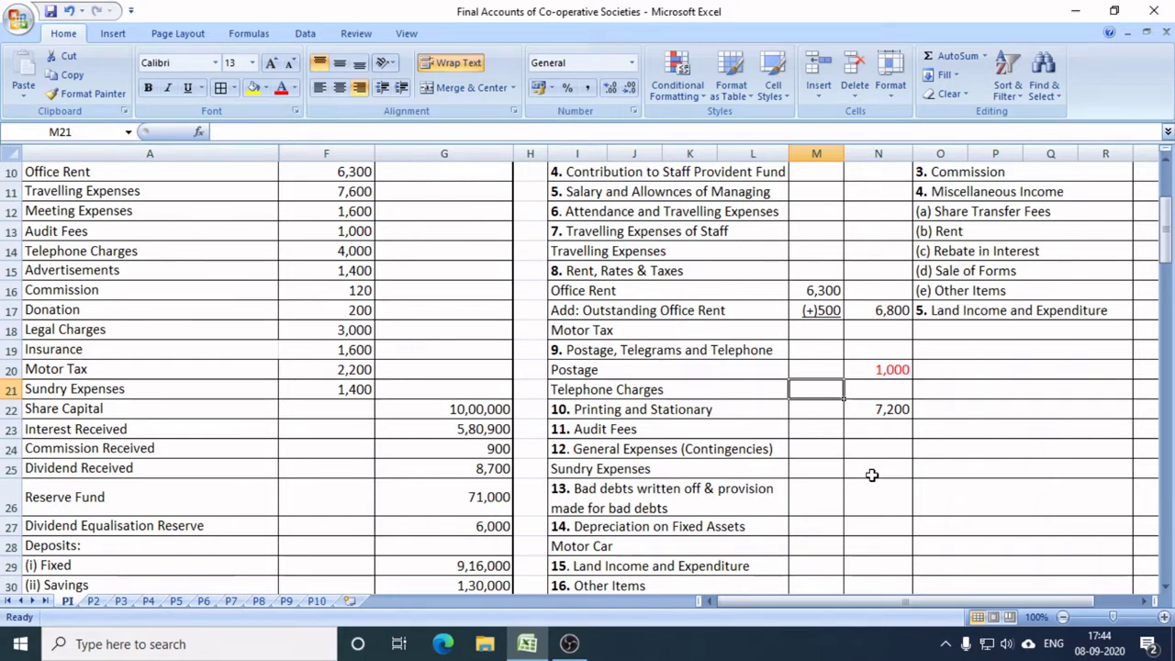
# Enter 500 in cell N65 for Outstanding Office Rent under Current Liabilities & Provisions in the Balance Sheet.
pyautogui.scroll(-4, 873, 468)
pyautogui.scroll(-3, 862, 489)
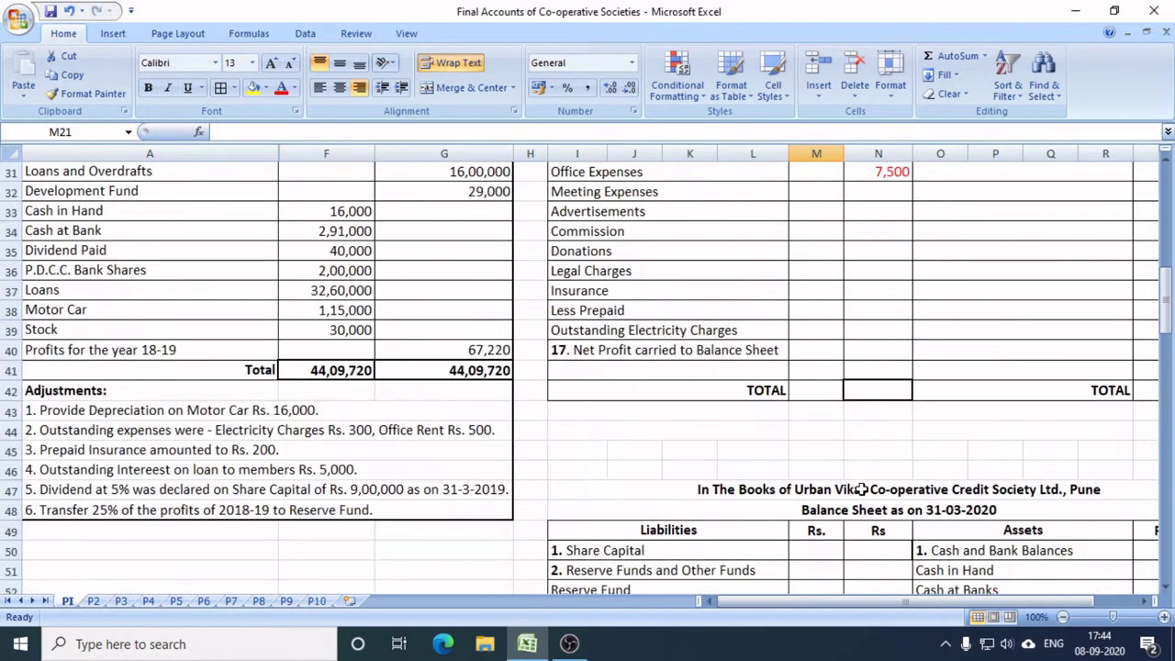
pyautogui.scroll(-3, 861, 490)
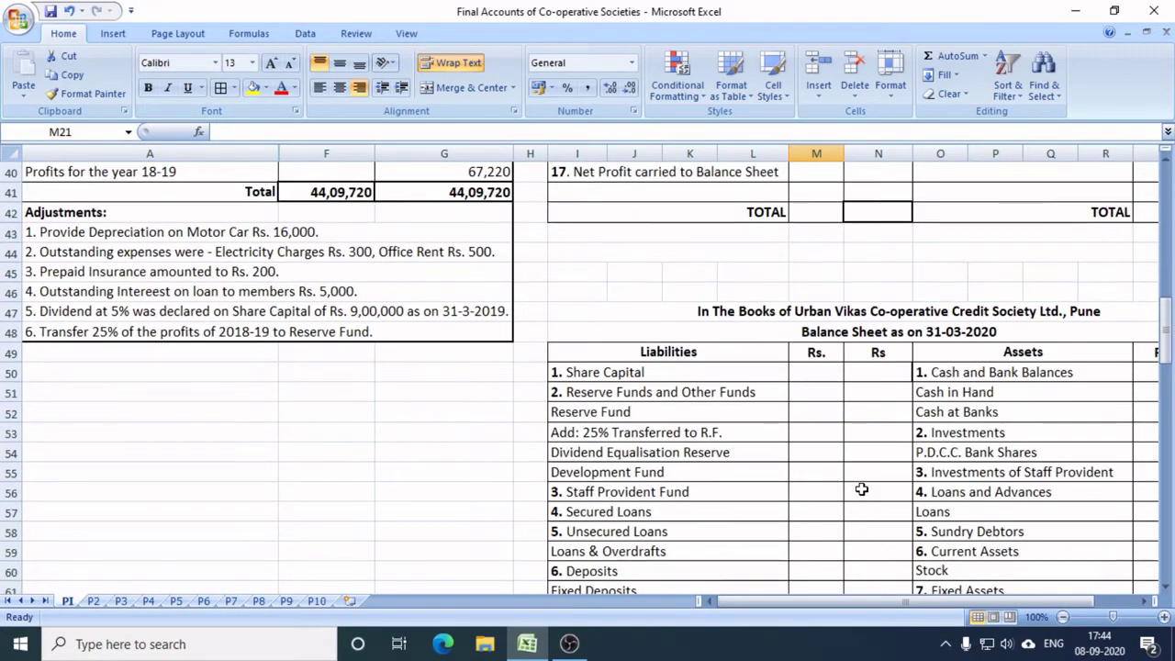
pyautogui.scroll(-4, 862, 489)
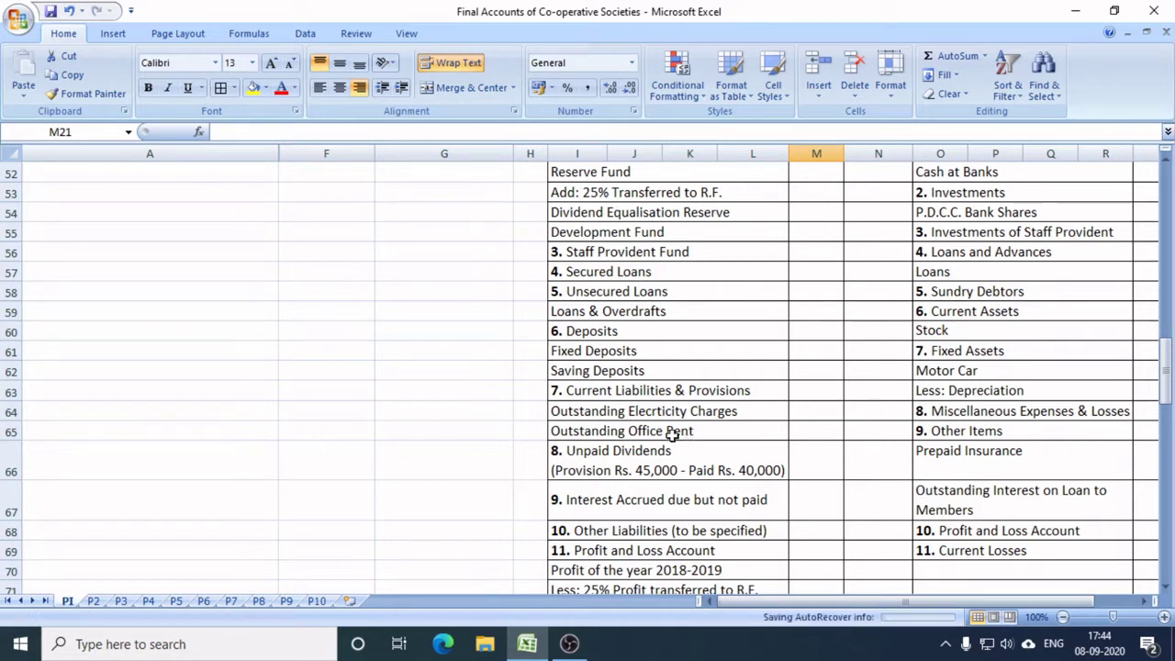
pyautogui.click(607, 394)
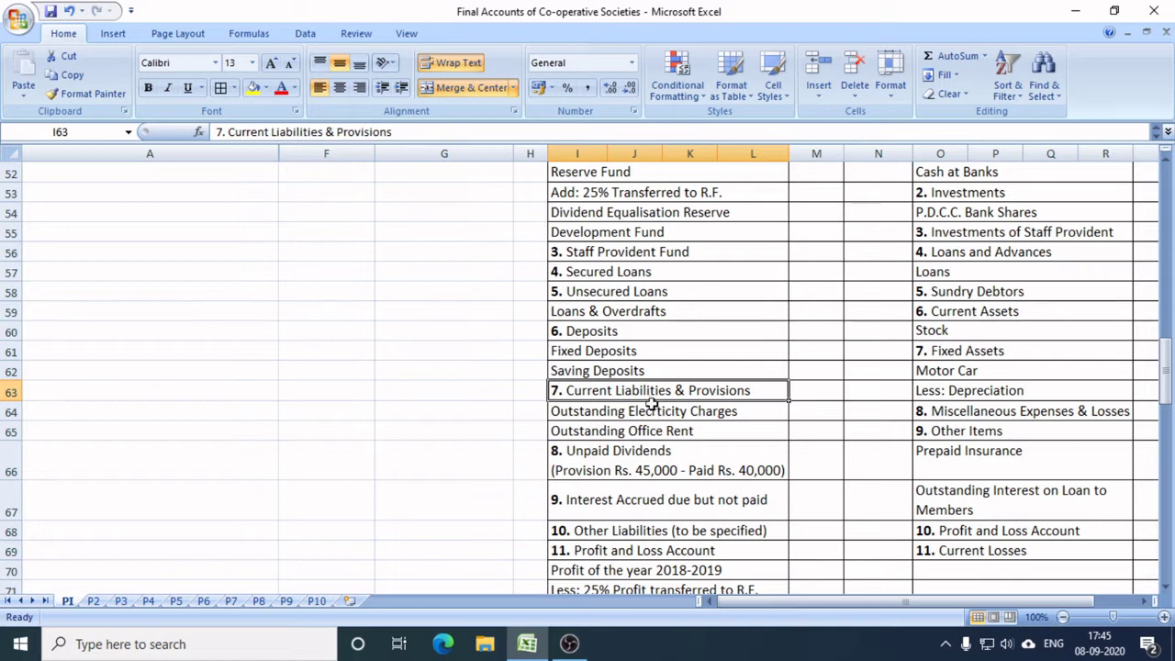
pyautogui.click(644, 437)
pyautogui.click(889, 436)
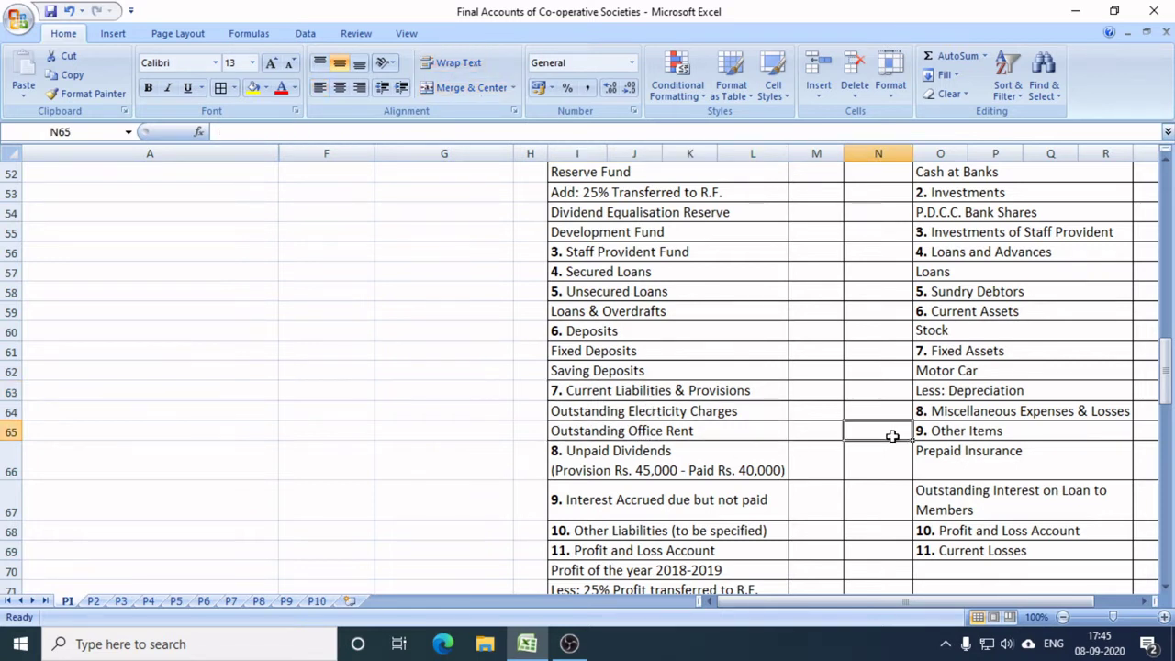
pyautogui.write('500')
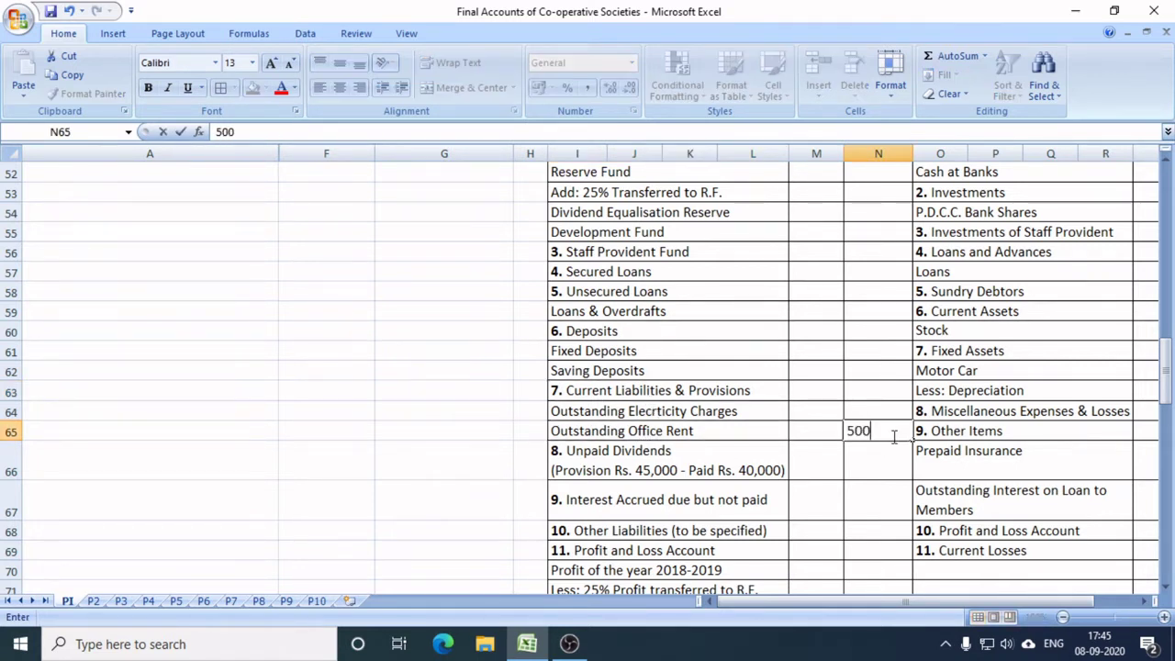
pyautogui.click(839, 338)
# Colour the Travelling Expenses debit amount of 7,600 in cell F11 red and copy it.
pyautogui.scroll(5, 617, 416)
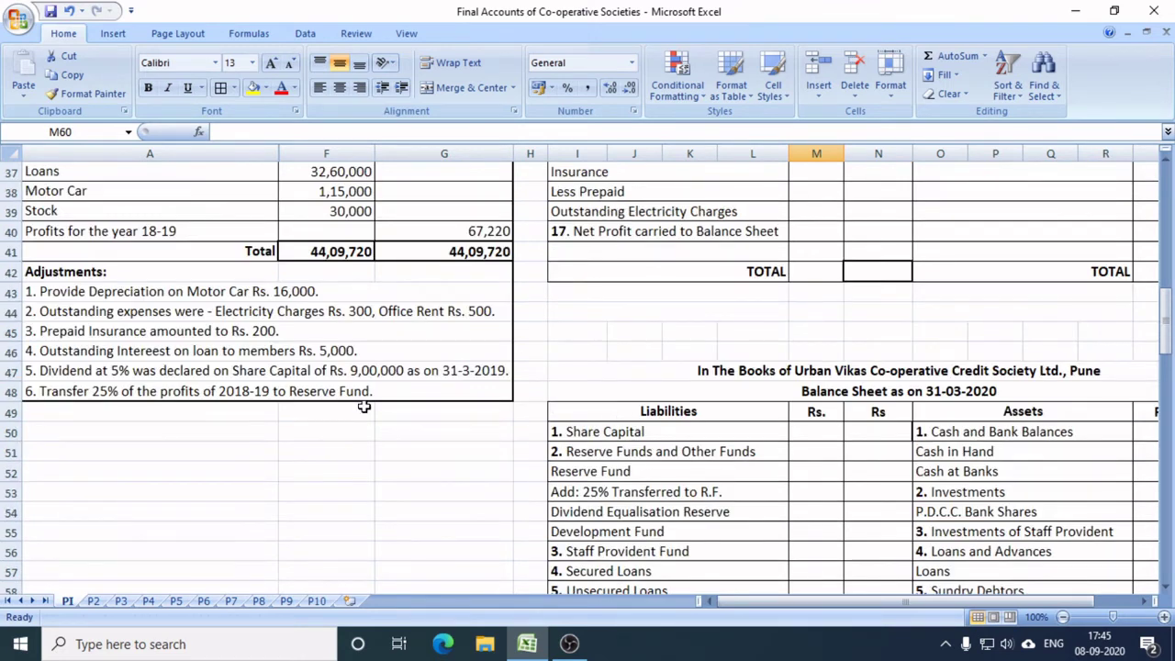
pyautogui.scroll(12, 383, 358)
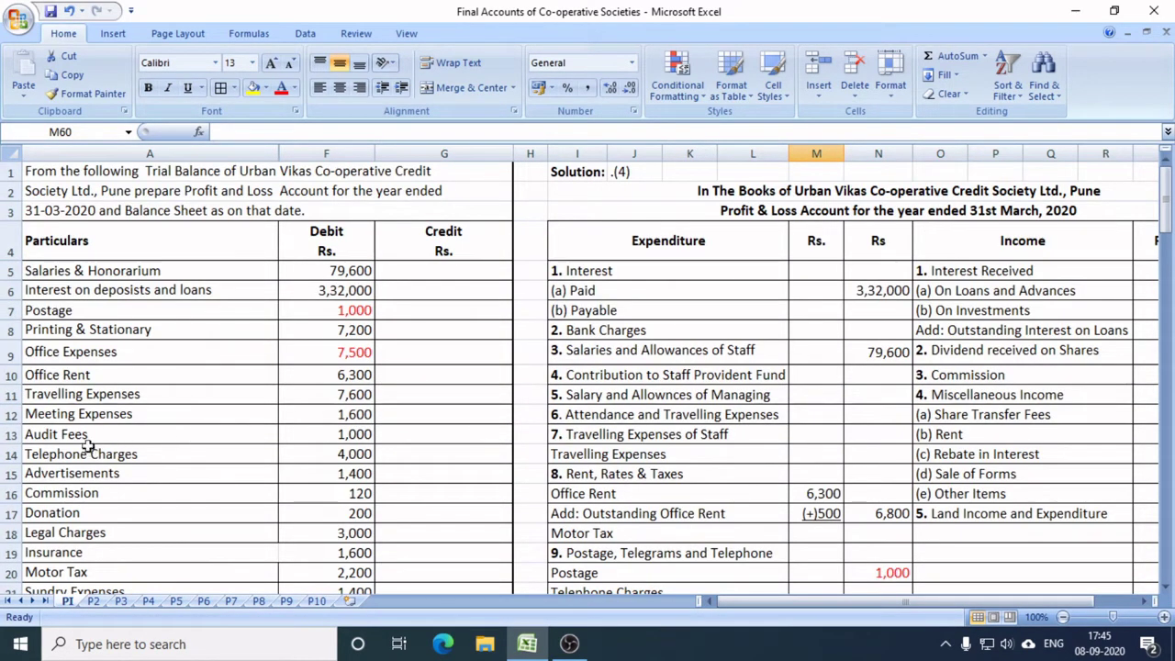
pyautogui.click(341, 395)
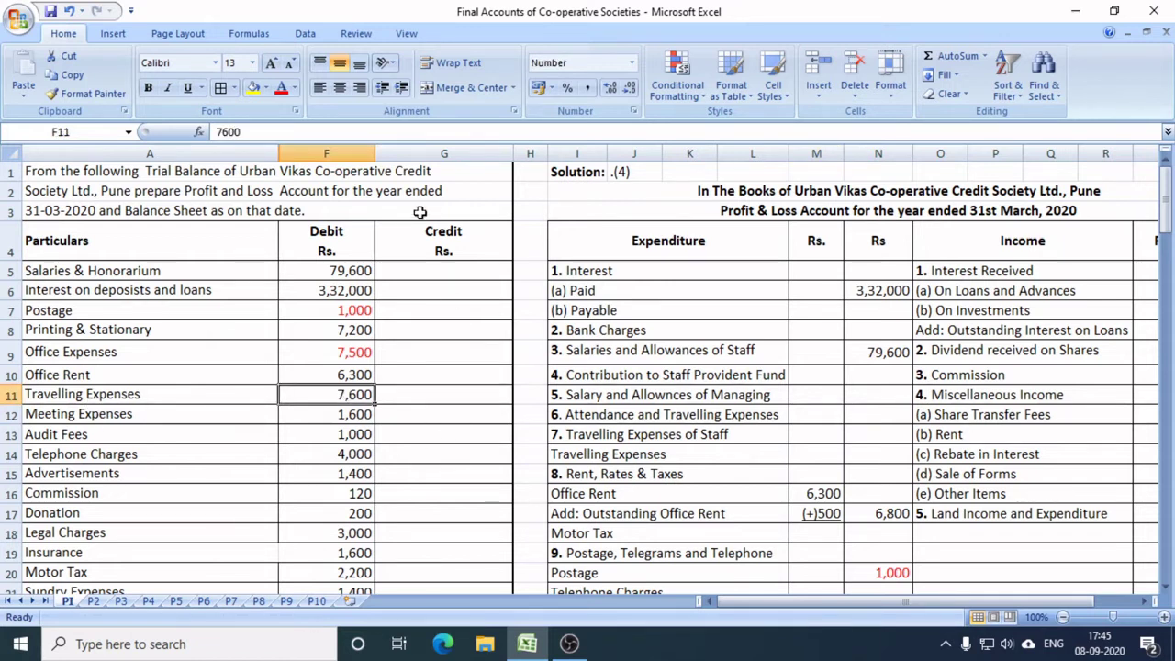
pyautogui.click(281, 87)
pyautogui.hotkey('ctrl', 'c')
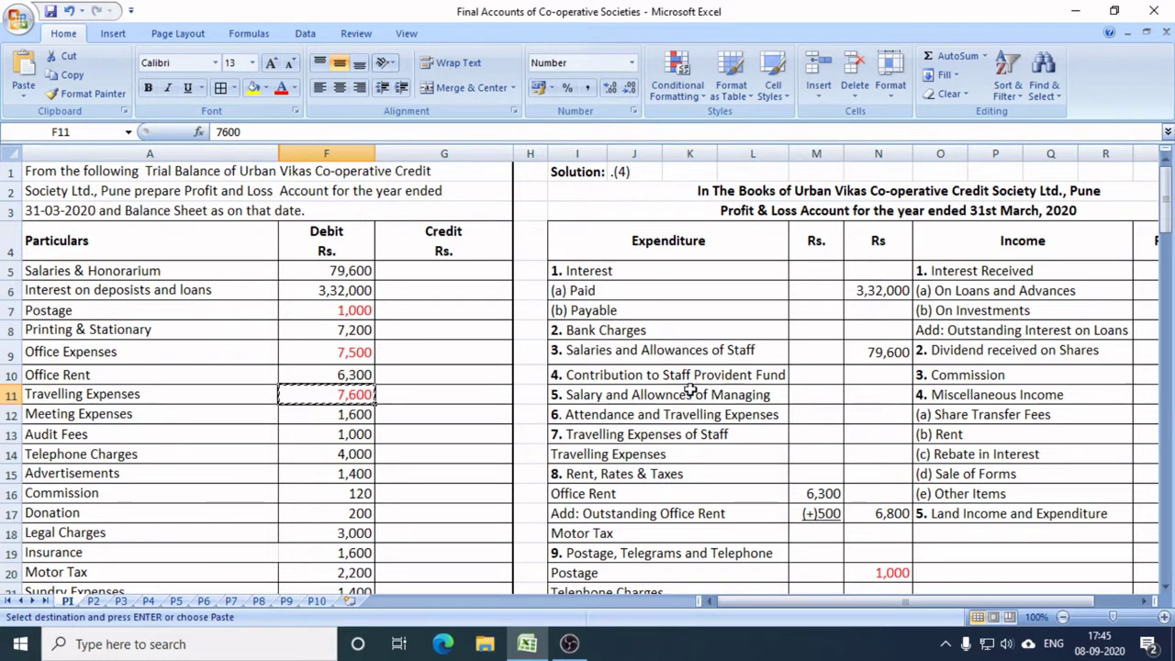
# Increase the height of row 12 to fit the full two-line heading on attendance and travelling expenses of directors and committee members.
pyautogui.click(601, 420)
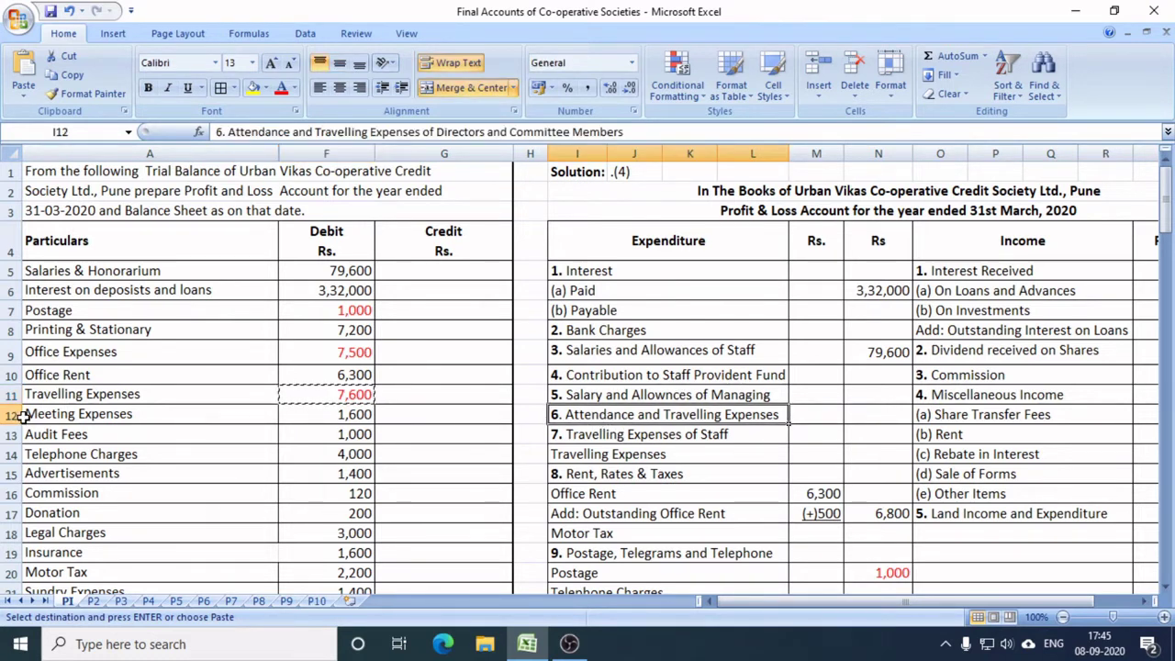
pyautogui.moveTo(12, 425)
pyautogui.mouseDown()
pyautogui.moveTo(17, 464)
pyautogui.moveTo(10, 444)
pyautogui.mouseUp()
pyautogui.click(614, 457)
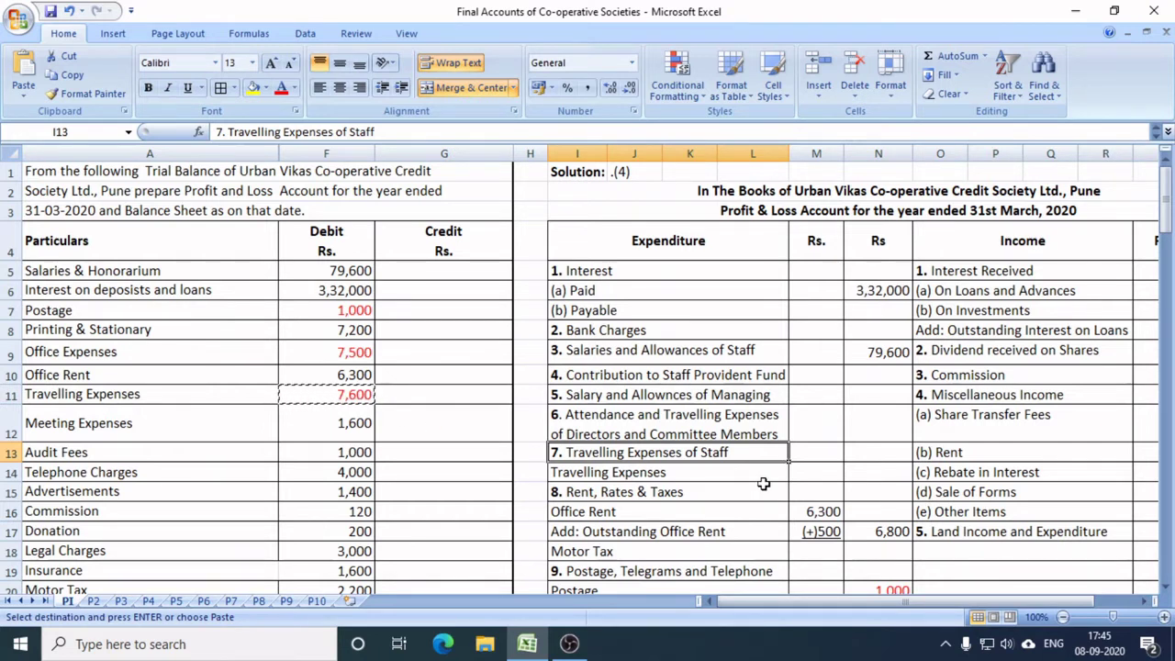
# Enter 7,600 in cell N14, beside Travelling Expenses under Travelling Expenses of Staff.
pyautogui.click(875, 476)
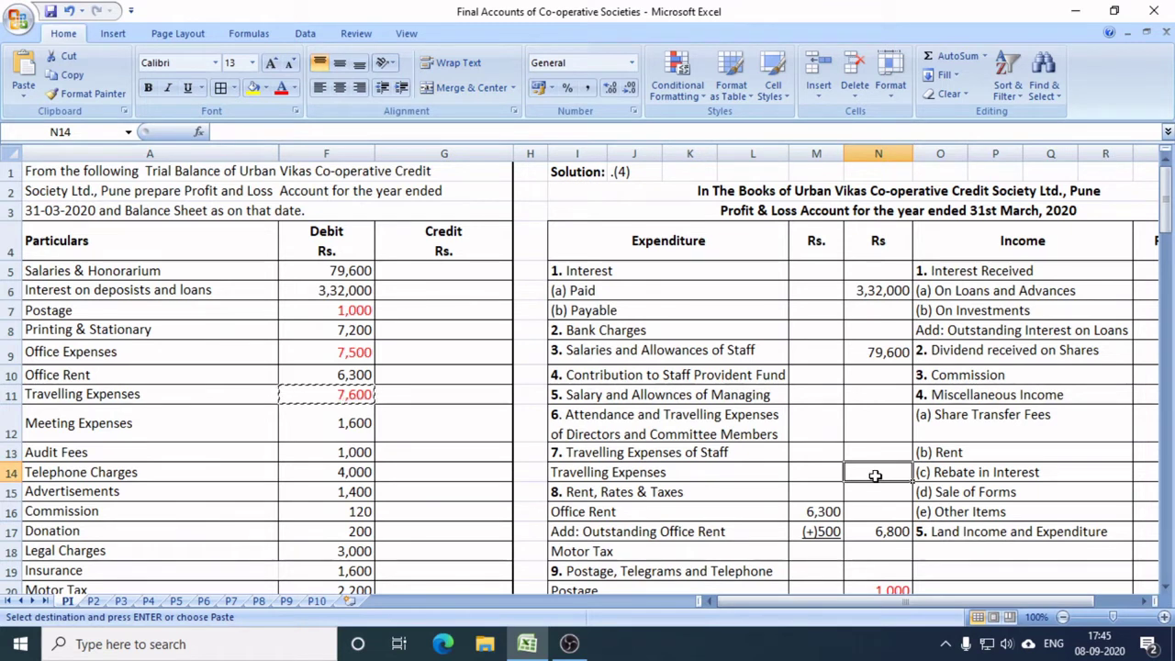
pyautogui.write('7,6')
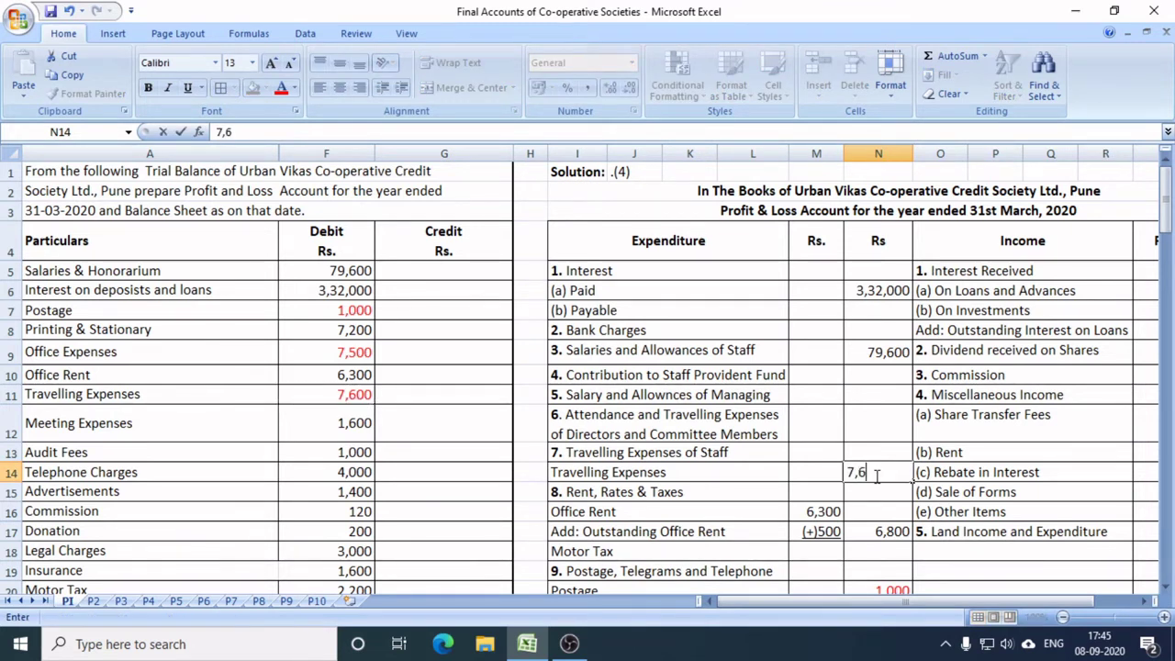
pyautogui.write('00')
pyautogui.click(592, 475)
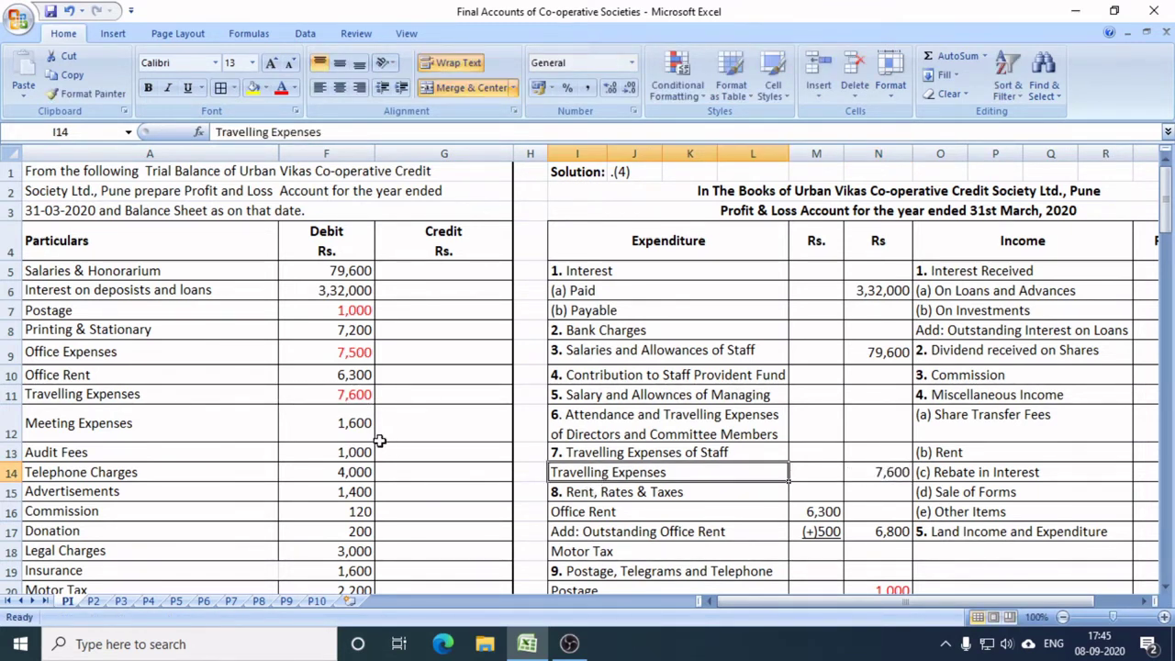
# Colour the Meeting Expenses debit amount of 1,600 in cell F12 red and copy it.
pyautogui.click(353, 427)
pyautogui.click(282, 91)
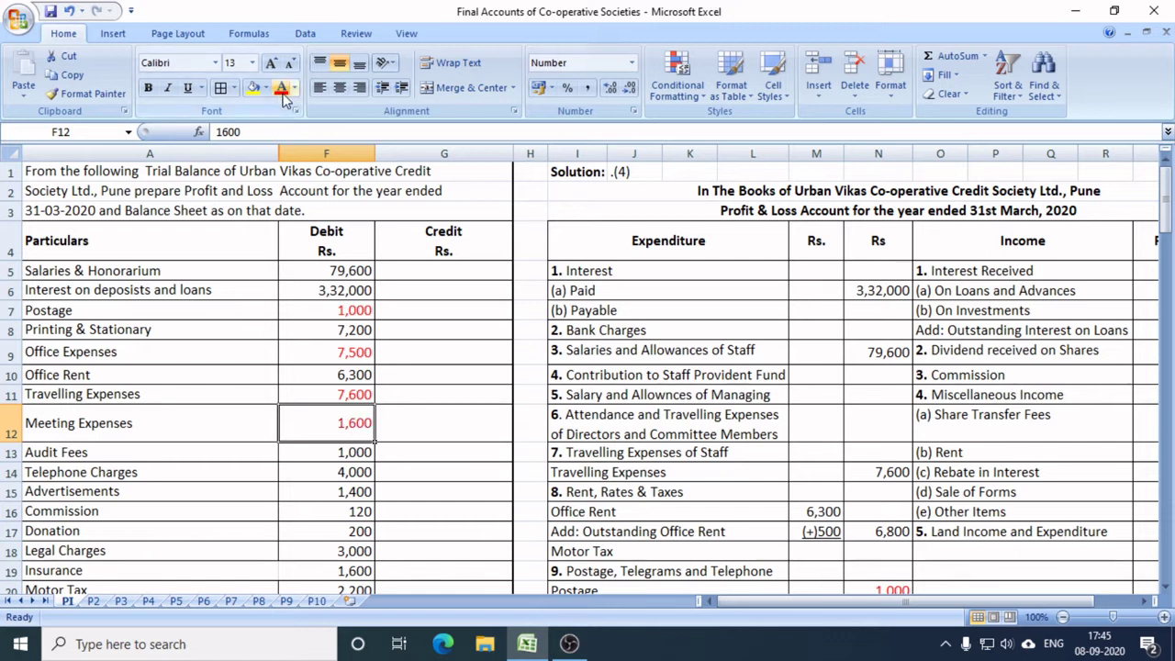
pyautogui.hotkey('ctrl', 'c')
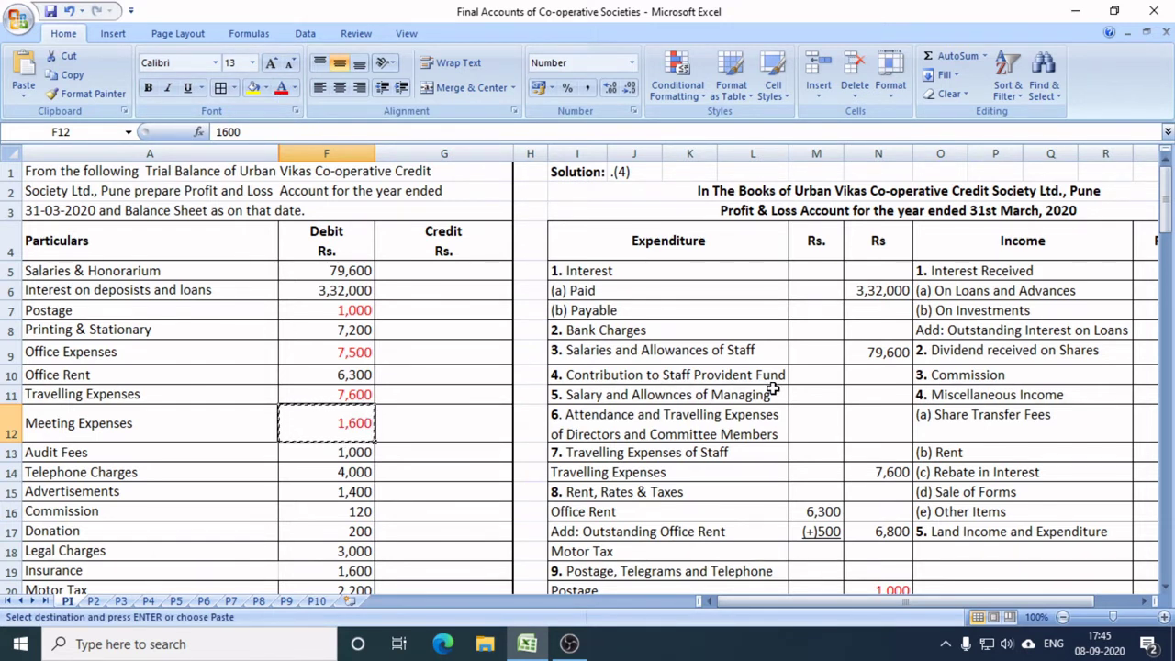
# Enter the copied 1,600 in cell N32, beside Meeting Expenses under Other Items.
pyautogui.scroll(-6, 774, 390)
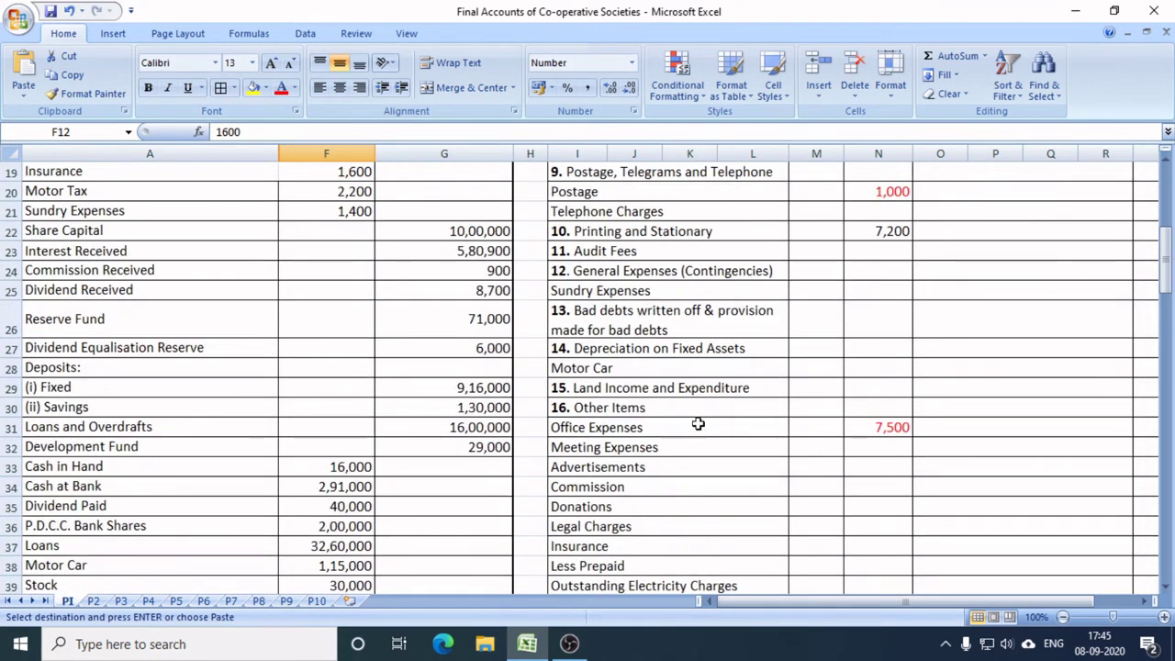
pyautogui.click(880, 448)
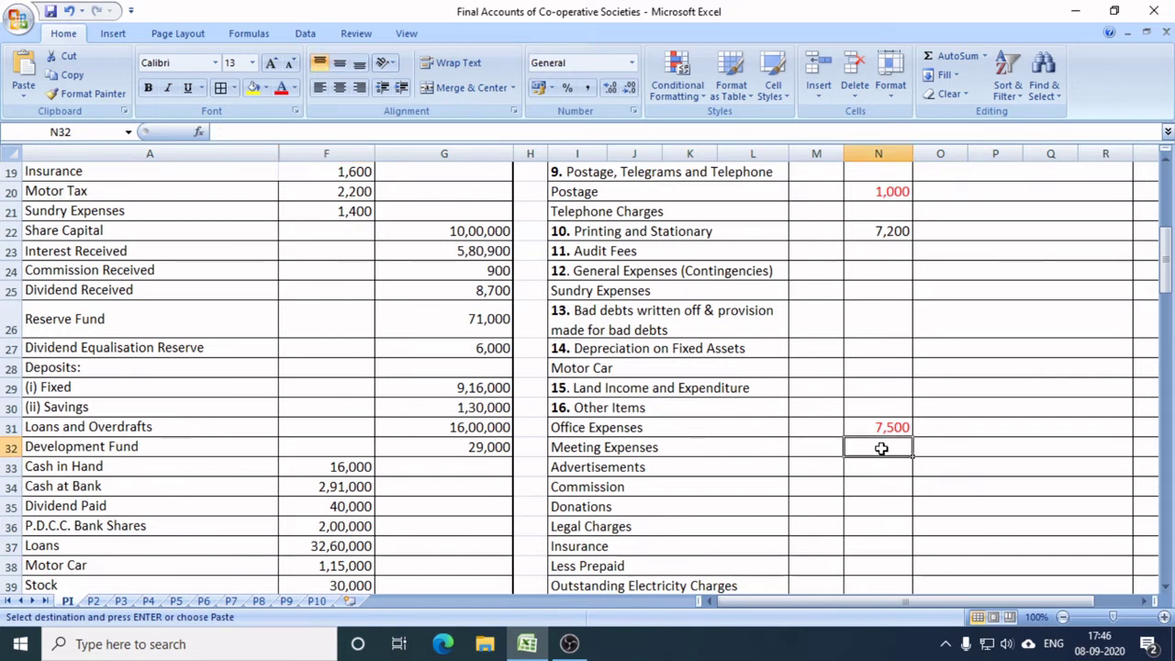
pyautogui.hotkey('ctrl', 'v')
# Colour the Audit Fees debit amount of 1,000 in cell F13 red and copy it to cell N23, beside the Audit Fees heading.
pyautogui.scroll(6, 680, 496)
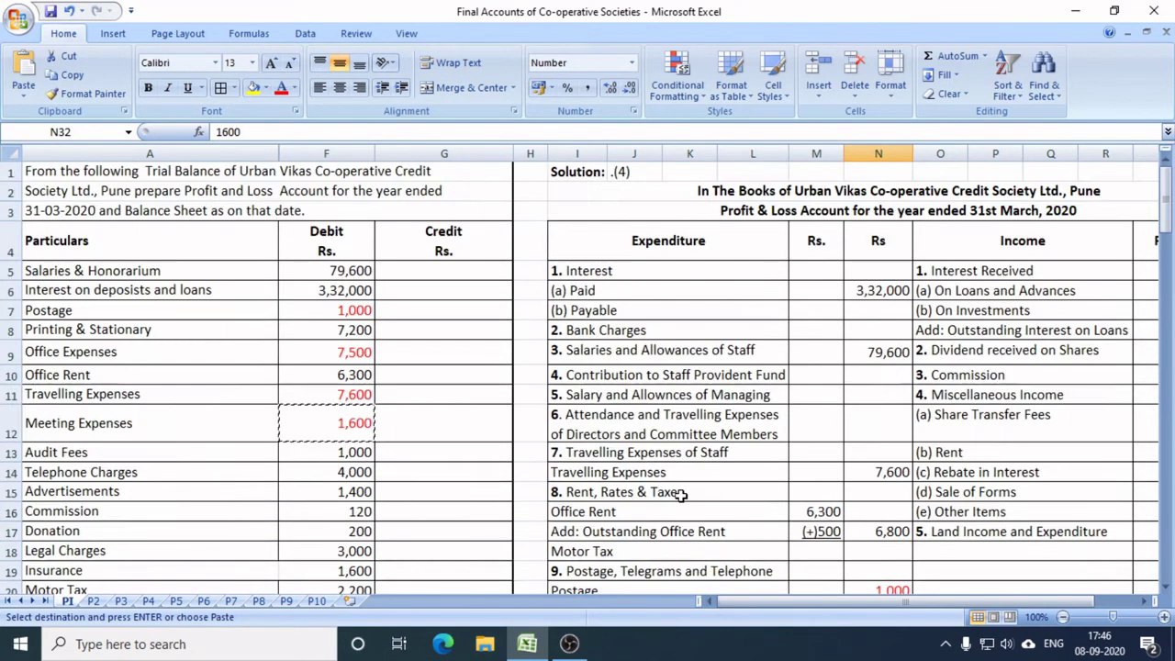
pyautogui.click(345, 454)
pyautogui.press('Escape')
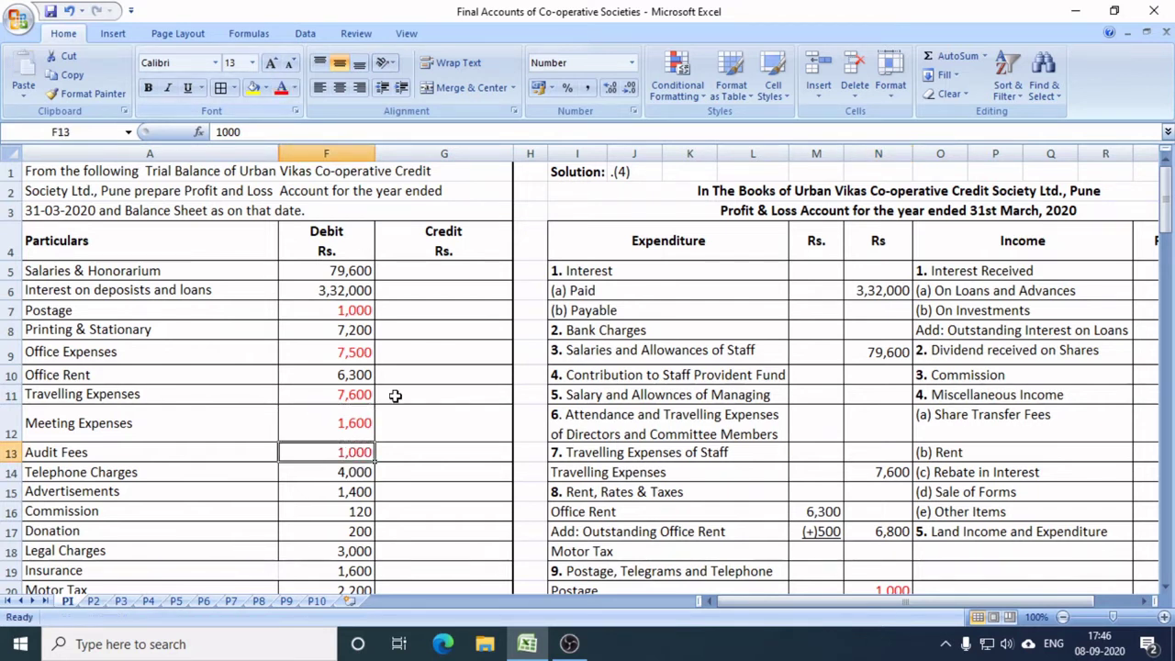
pyautogui.hotkey('ctrl', 'c')
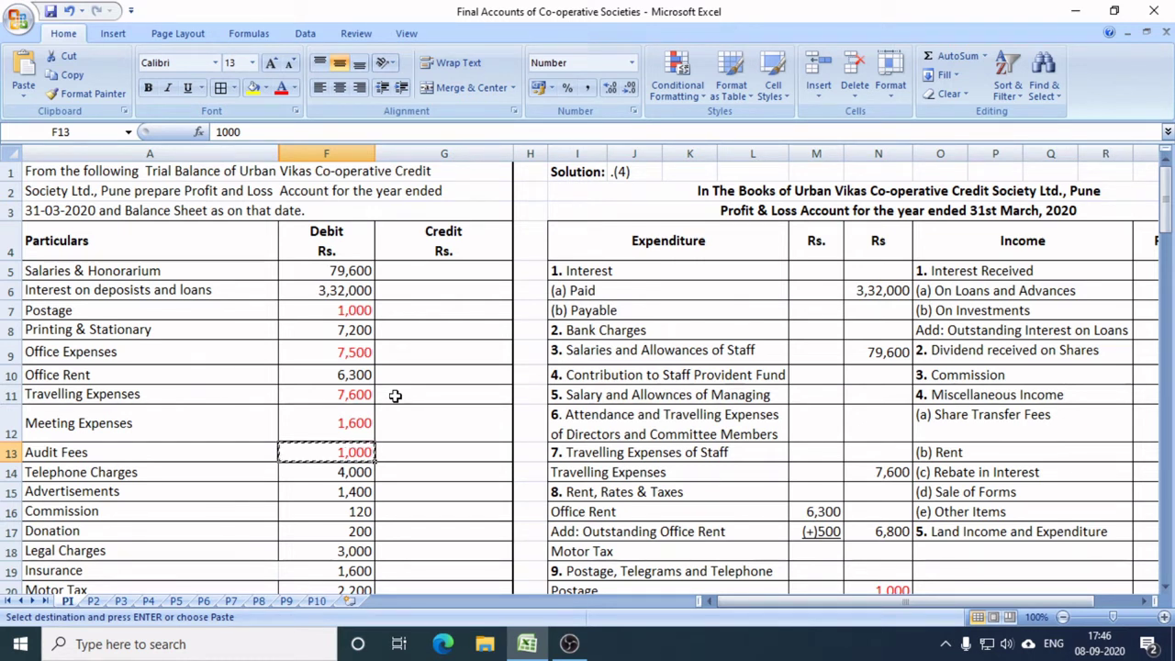
pyautogui.scroll(-2, 831, 513)
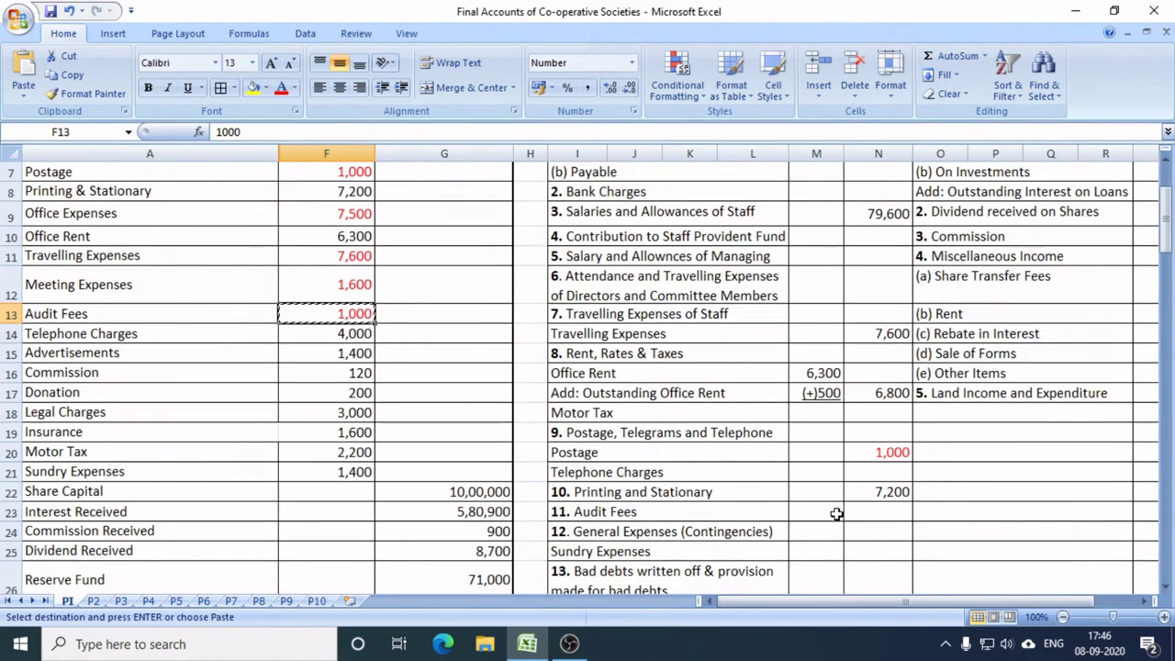
pyautogui.click(658, 514)
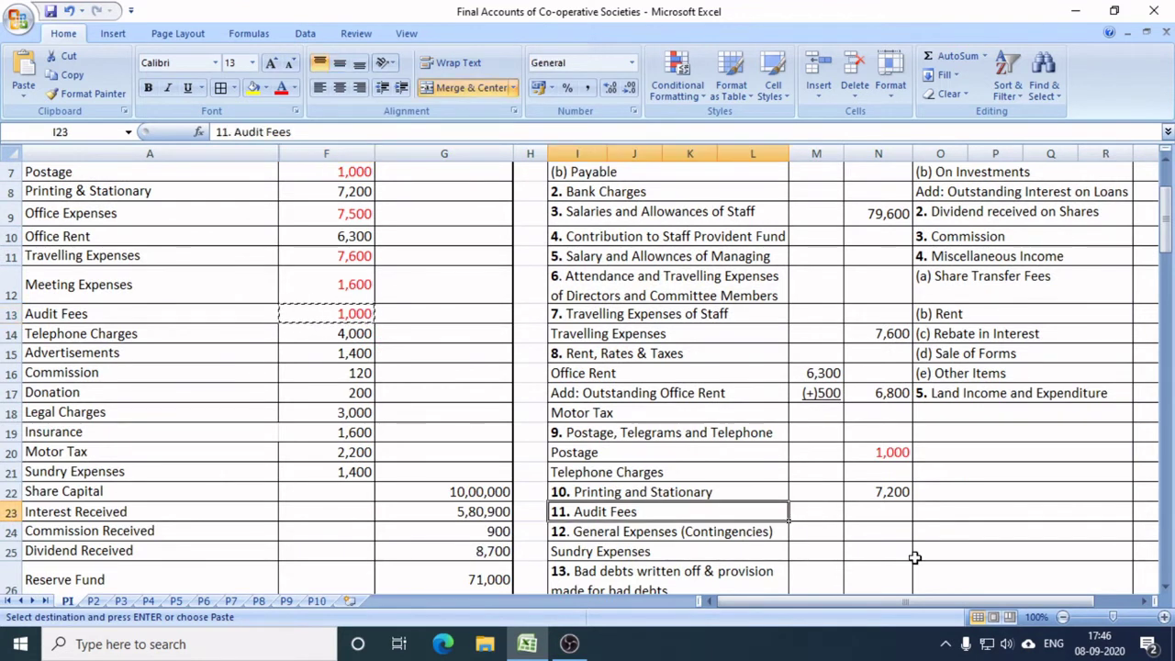
pyautogui.click(892, 514)
pyautogui.hotkey('ctrl', 'v')
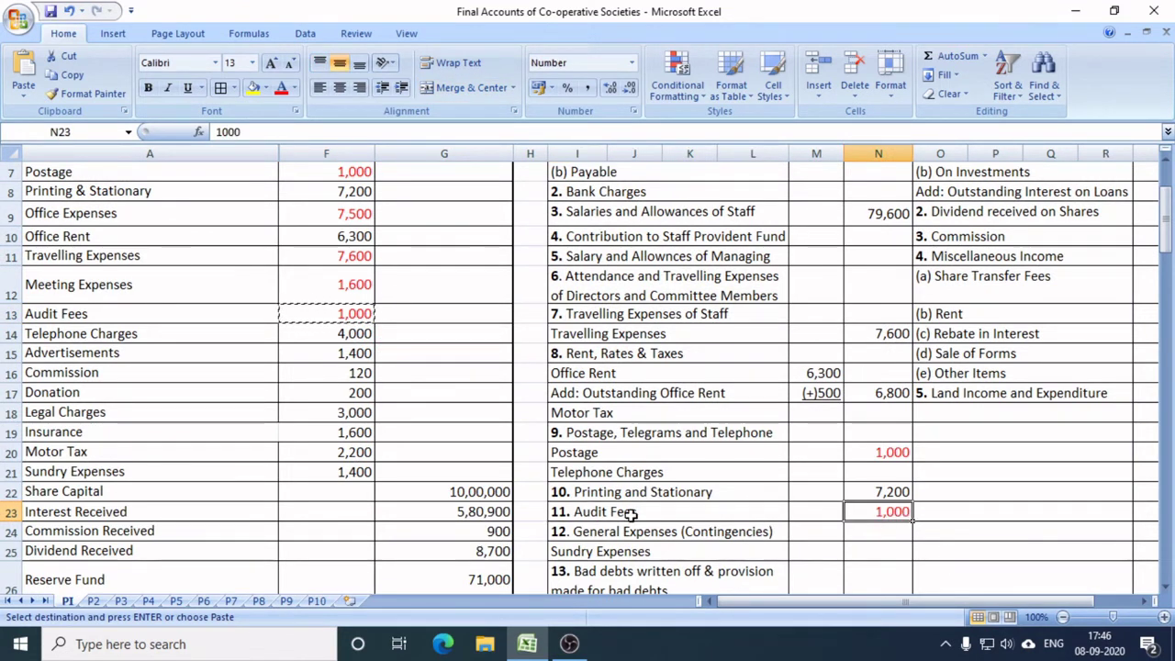
# Colour the Telephone Charges debit amount of 4,000 in cell F14 red and copy it.
pyautogui.click(332, 337)
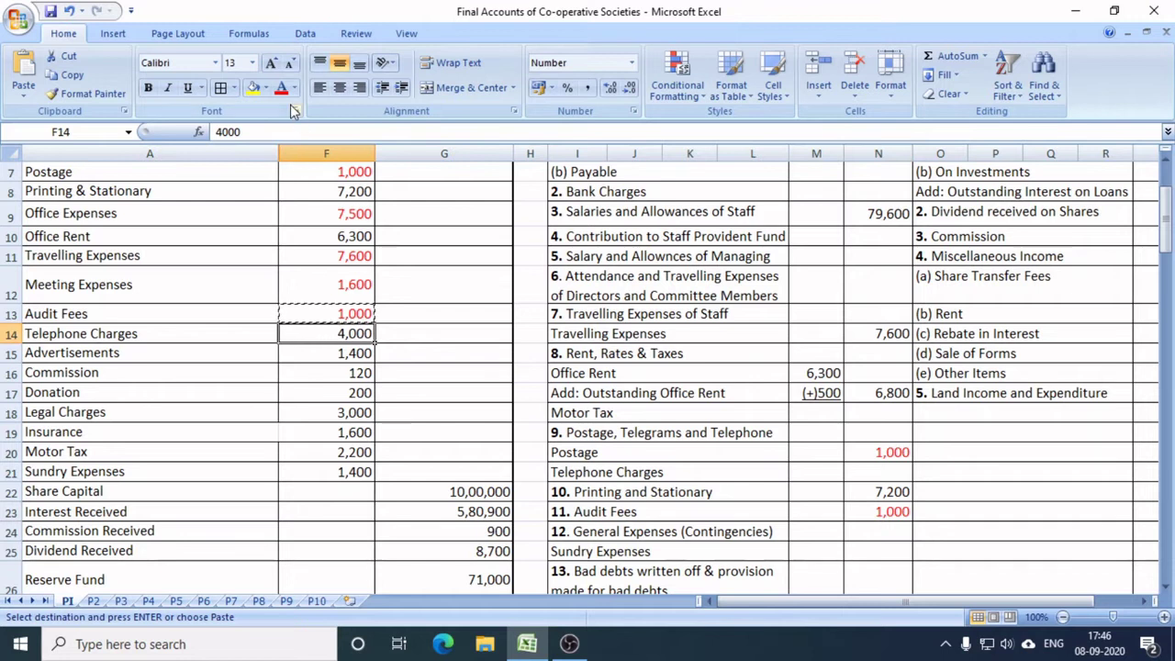
pyautogui.press('Escape')
pyautogui.hotkey('ctrl', 'c')
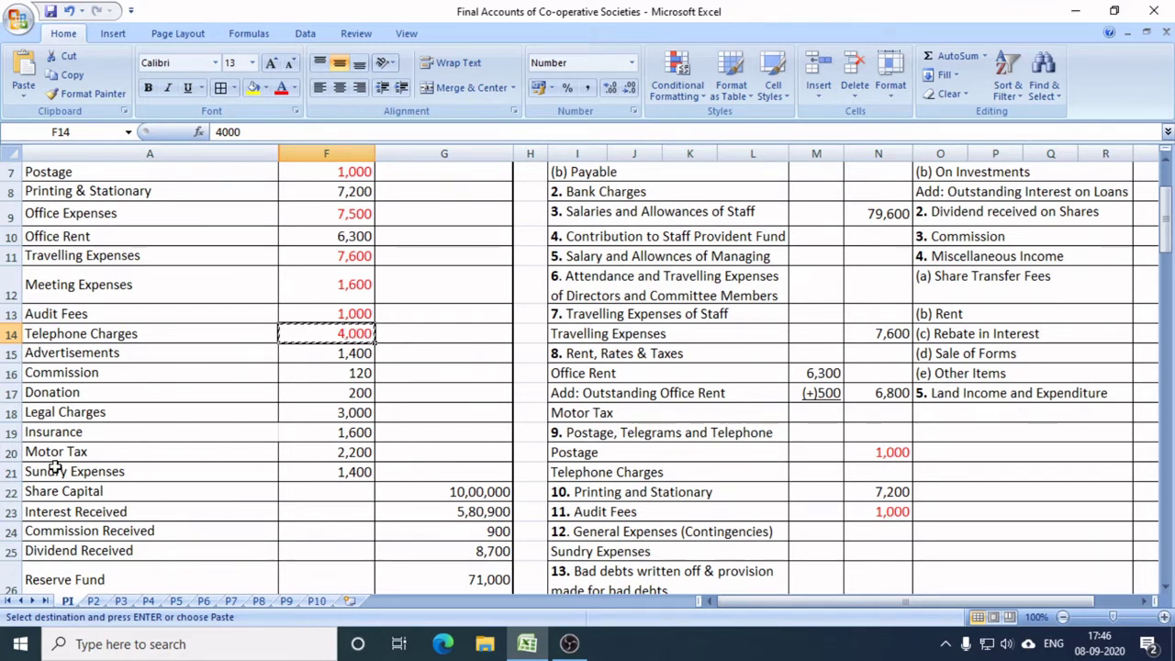
# Heighten row 19 to fit the two-line postage, telegrams and telephone heading, and enter 4,000 in cell N21, beside Telephone Charges.
pyautogui.moveTo(14, 462)
pyautogui.mouseDown()
pyautogui.moveTo(13, 450)
pyautogui.moveTo(11, 464)
pyautogui.mouseUp()
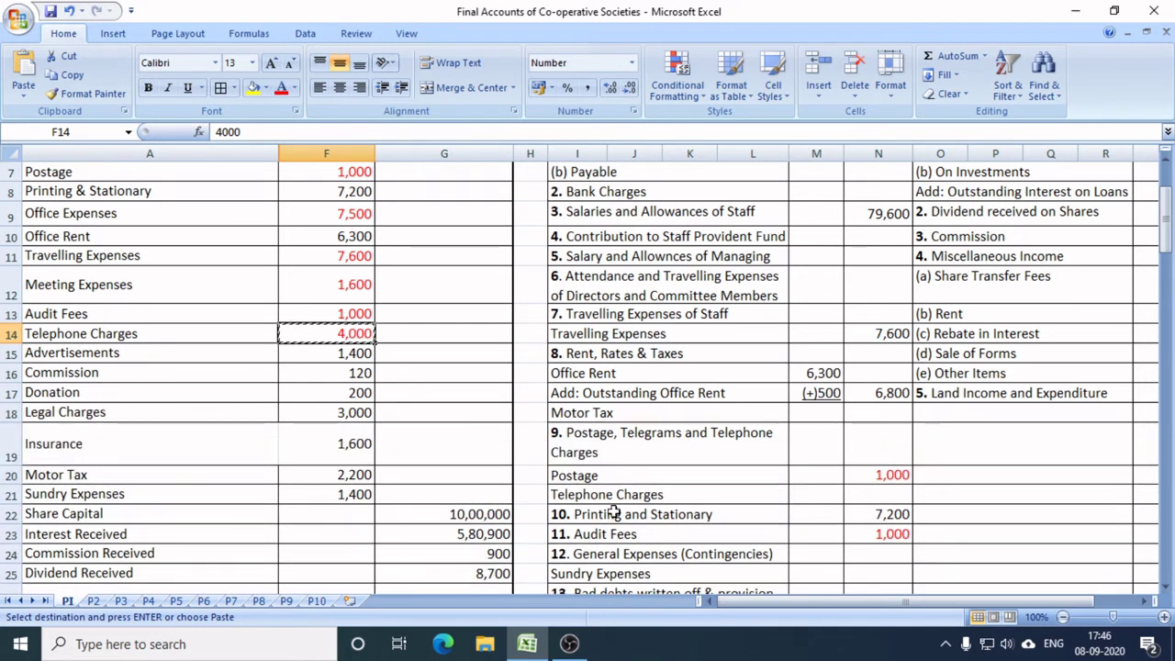
pyautogui.click(892, 494)
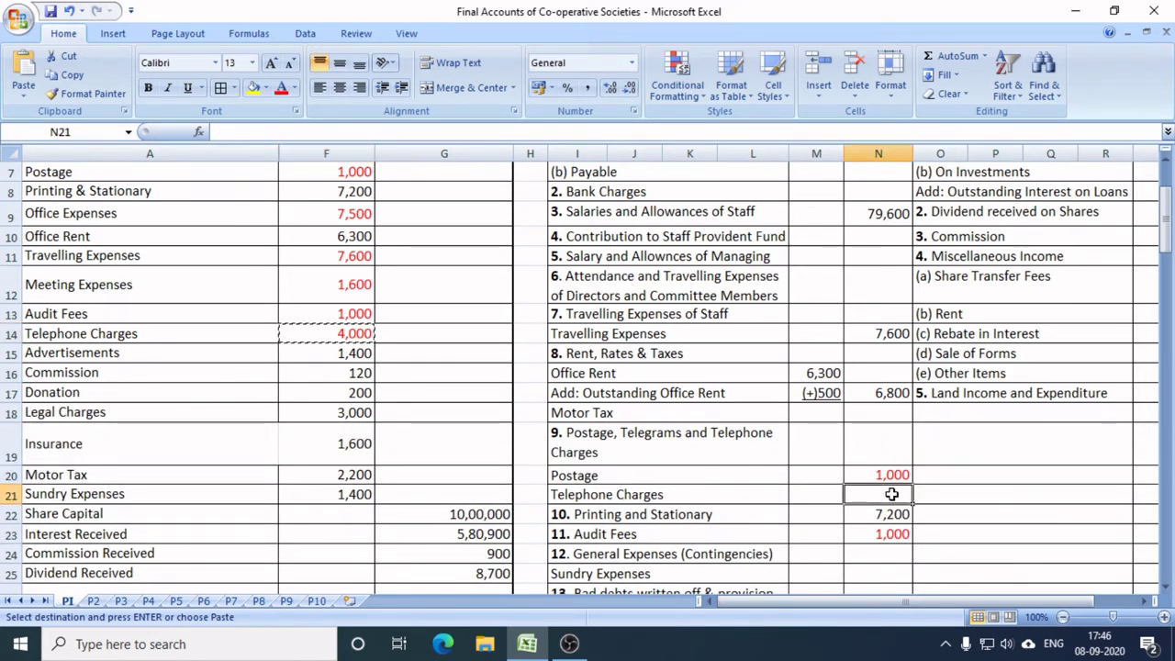
pyautogui.hotkey('ctrl', 'v')
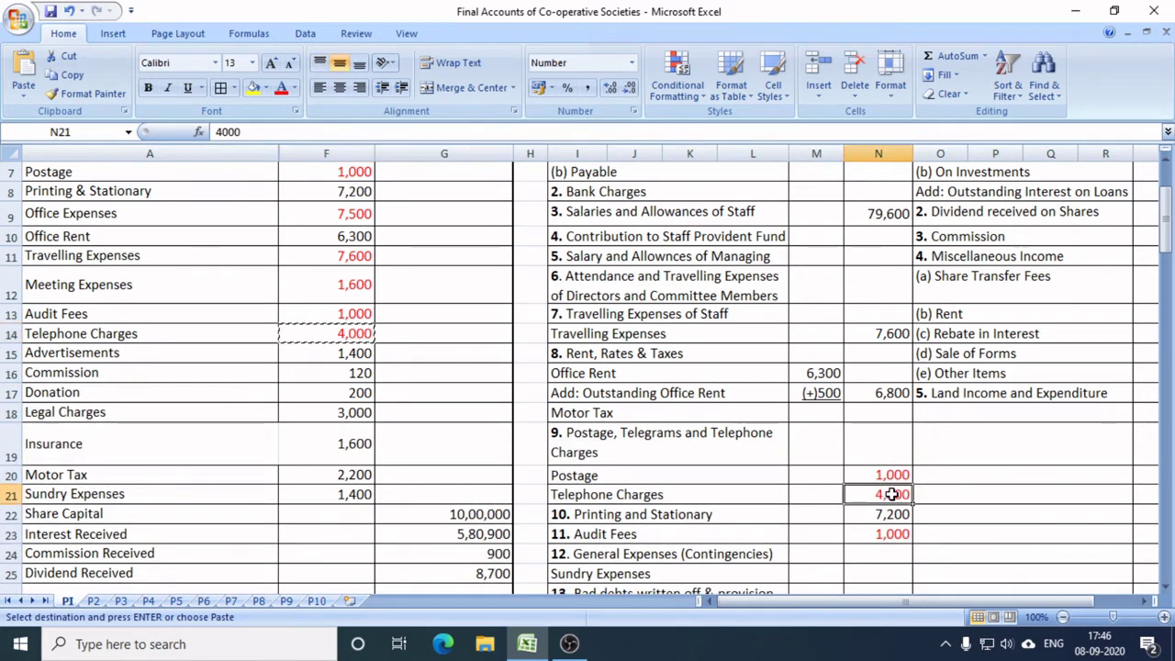
# Colour the Advertisements debit amount of 1,400 in cell F15 red and copy it to cell N33 under Other Items.
pyautogui.click(347, 356)
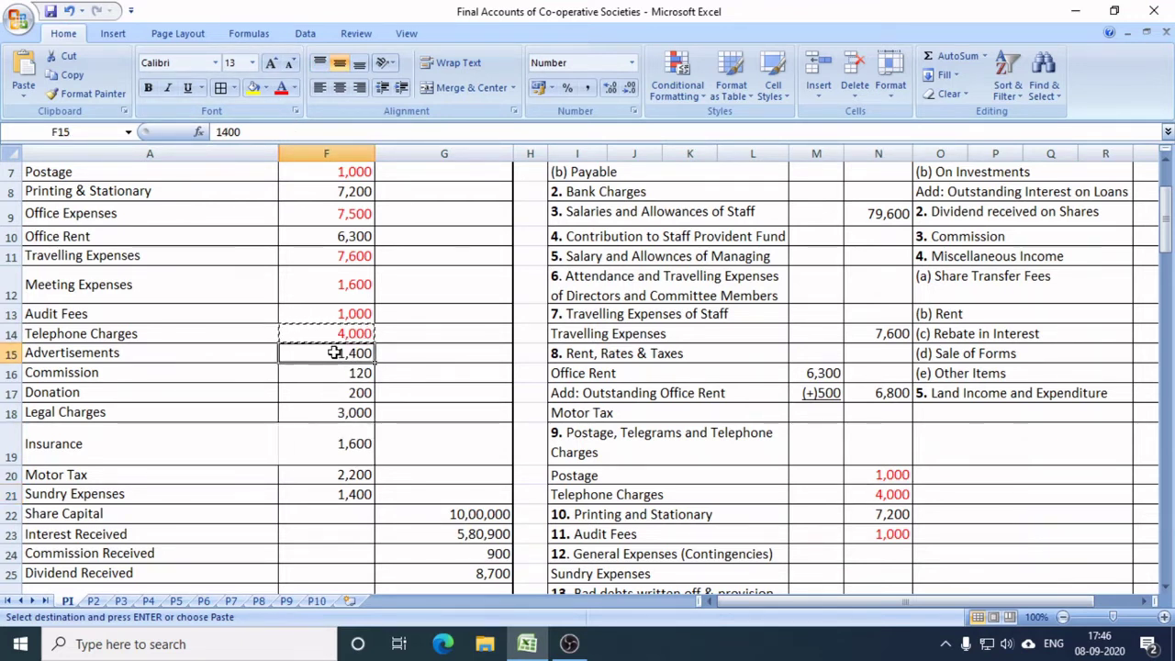
pyautogui.click(280, 88)
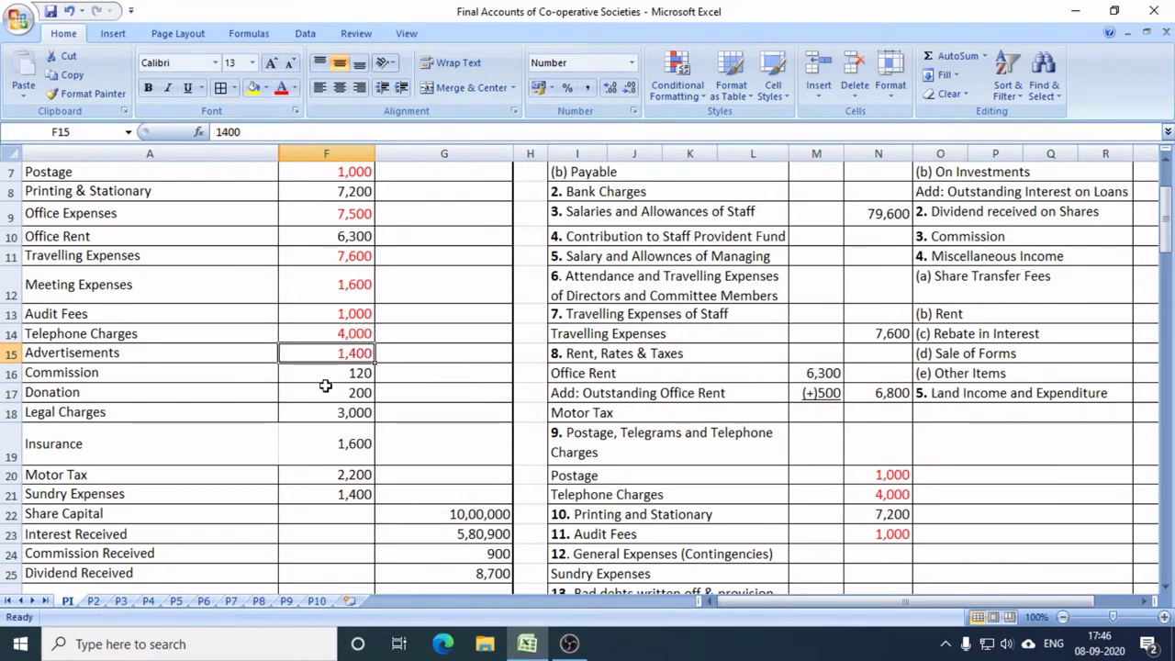
pyautogui.hotkey('ctrl', 'c')
pyautogui.scroll(-4, 853, 514)
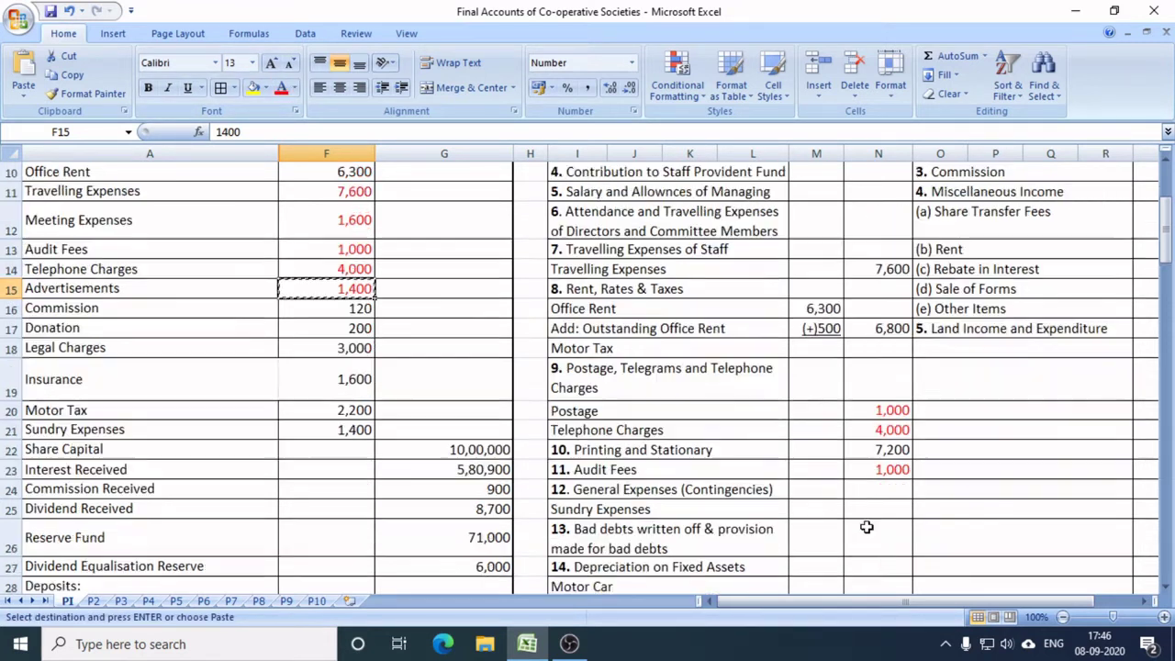
pyautogui.click(884, 487)
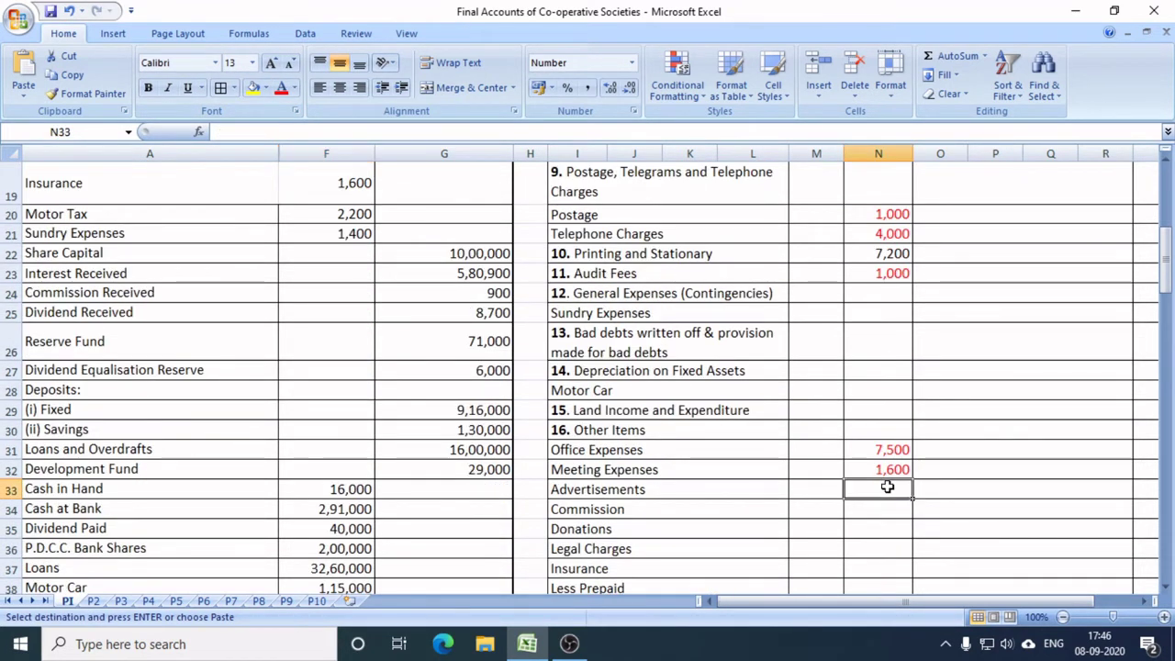
pyautogui.hotkey('ctrl', 'v')
# Colour the Commission, Donation, Legal Charges and Insurance debit amounts in cells F16 to F19 red and copy them together.
pyautogui.scroll(1, 519, 542)
pyautogui.scroll(3, 521, 542)
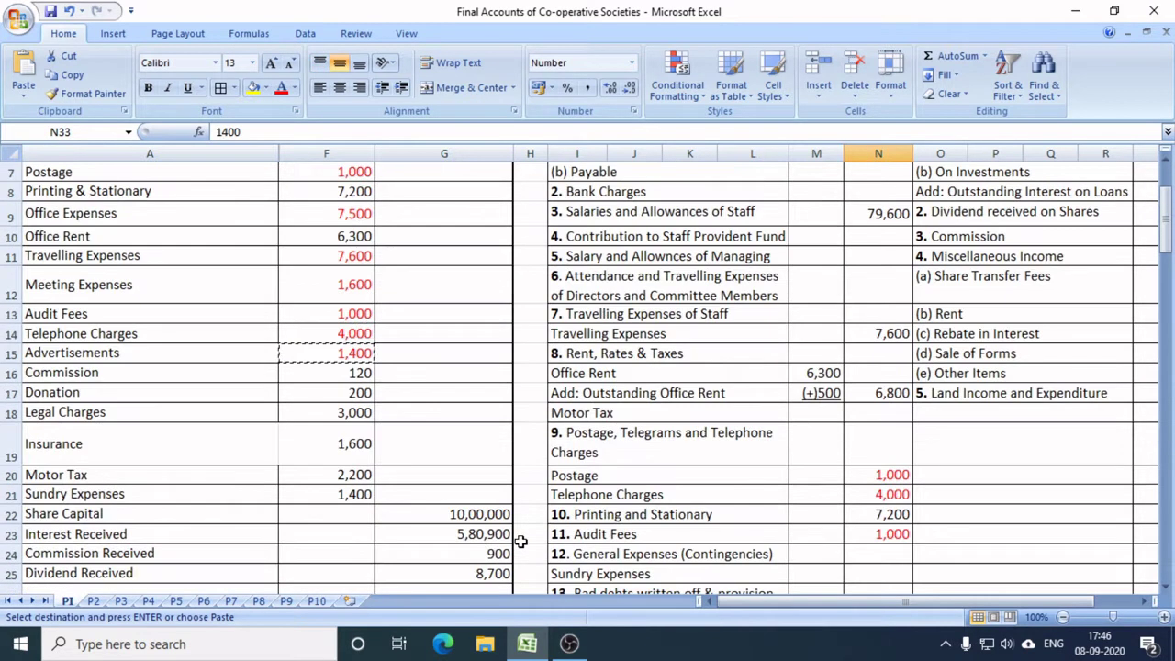
pyautogui.click(346, 373)
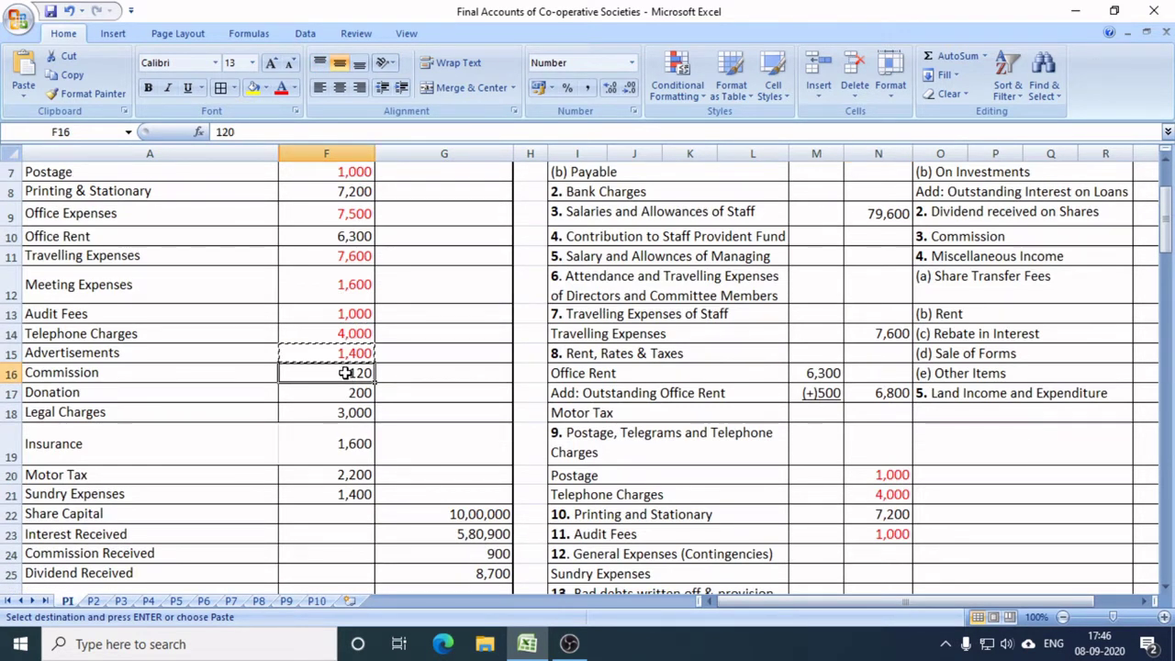
pyautogui.moveTo(346, 378); pyautogui.dragTo(344, 444)
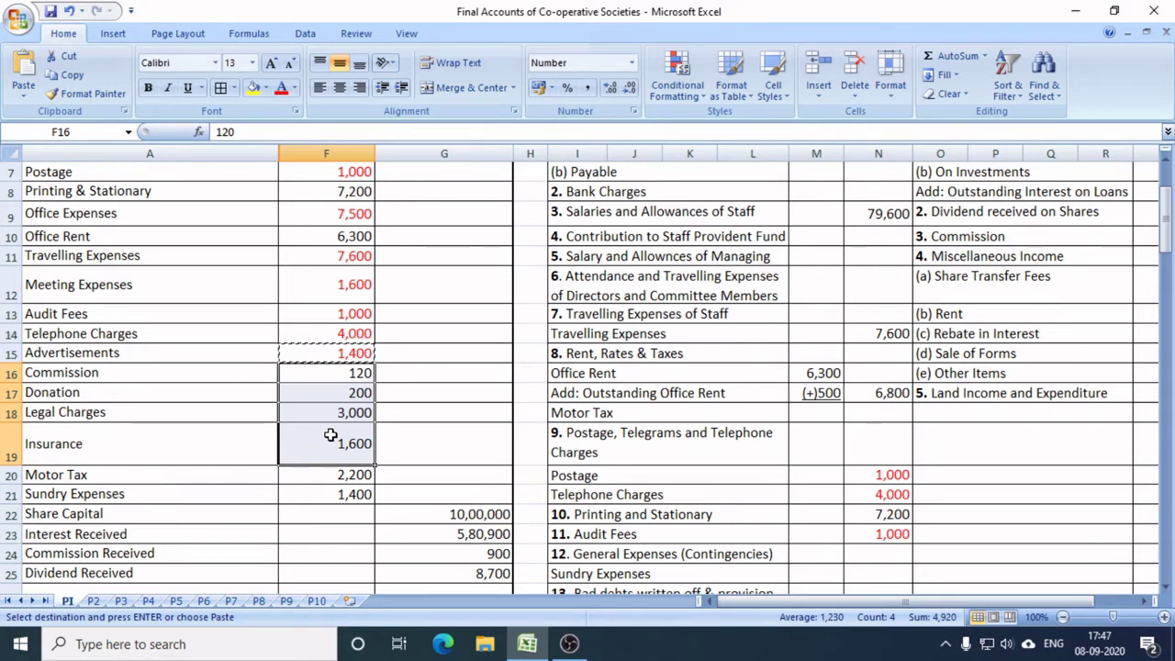
pyautogui.click(281, 89)
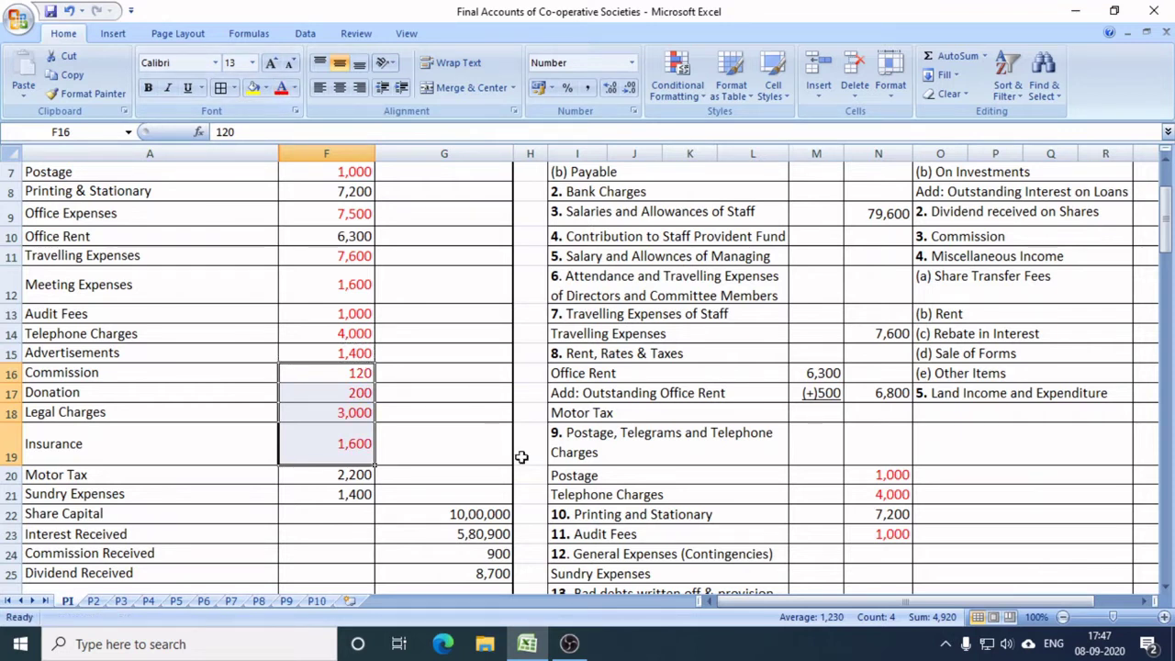
pyautogui.hotkey('ctrl', 'c')
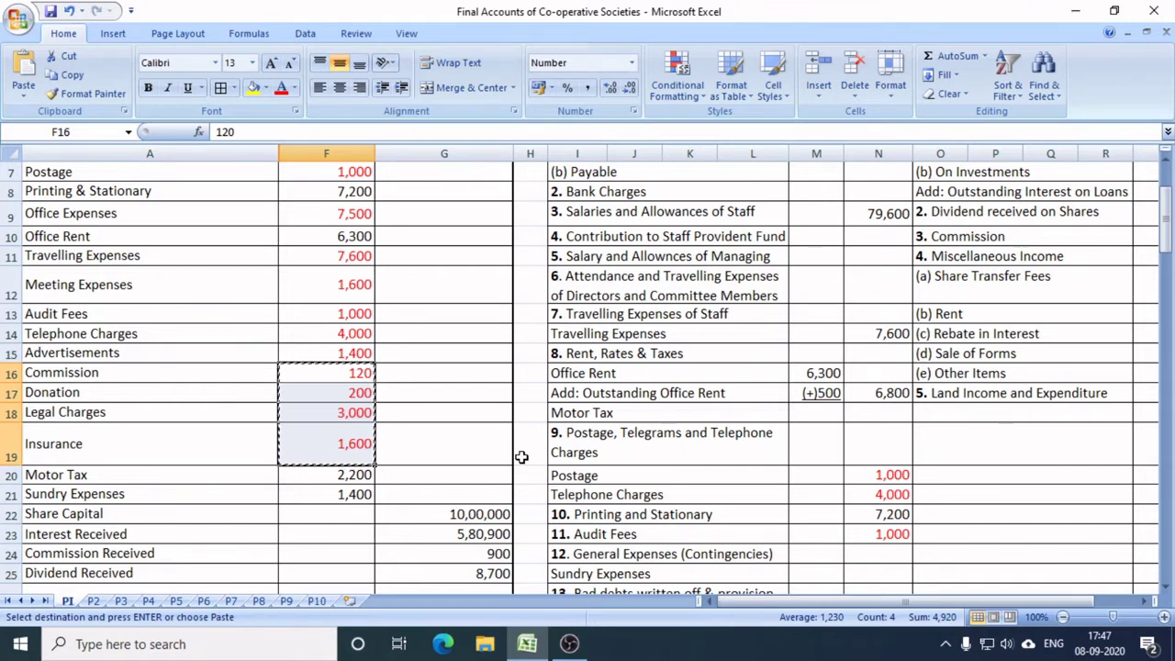
# Enter the copied 120, 200, 3,000 and 1,600 in cells N34 to N37, beside Commission, Donations, Legal Charges and Insurance.
pyautogui.scroll(-3, 651, 520)
pyautogui.scroll(-2, 653, 522)
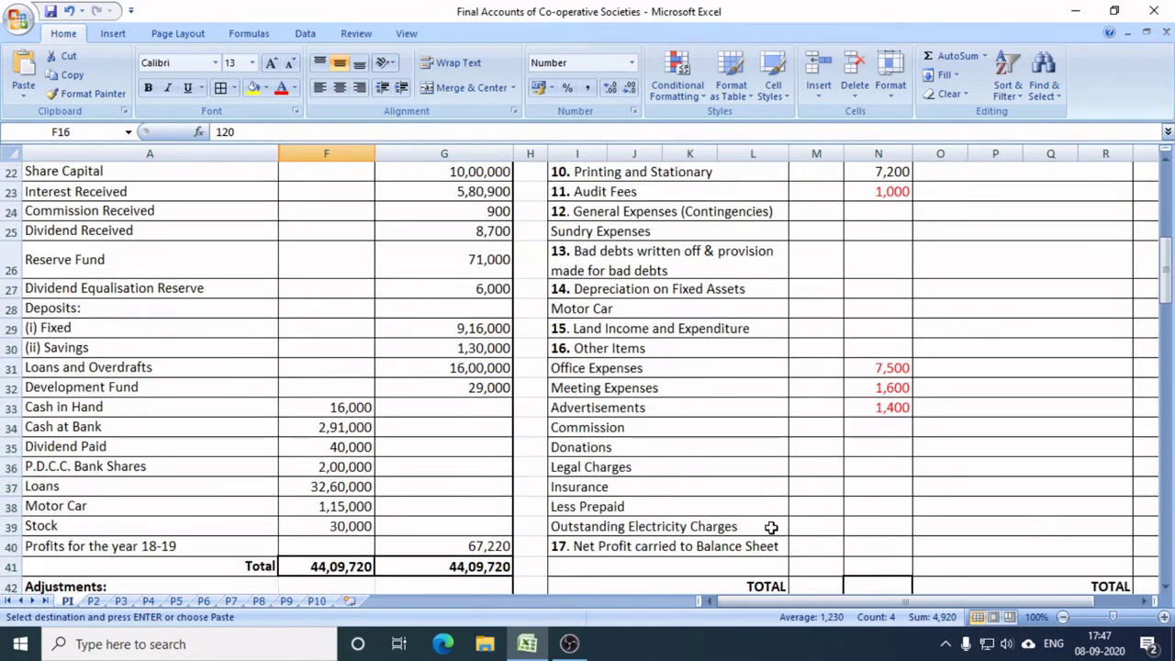
pyautogui.click(884, 424)
pyautogui.hotkey('ctrl', 'v')
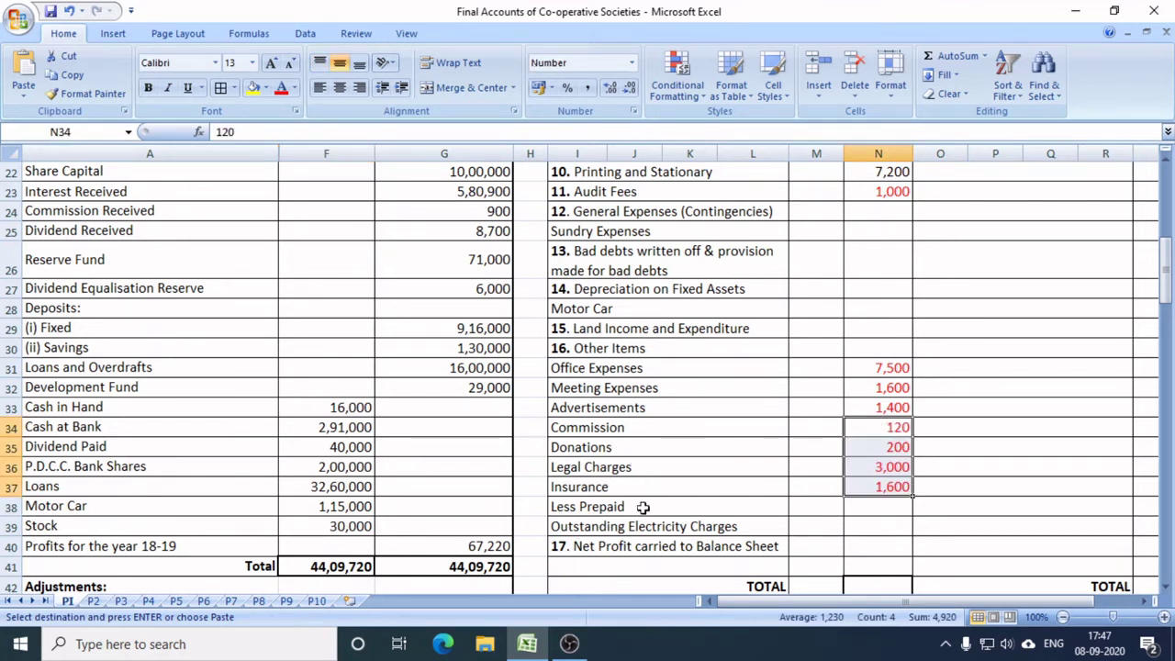
# Colour the Motor Tax debit amount of 2,200 in cell F20 red and copy it to cell N18 under Rent, Rates & Taxes.
pyautogui.scroll(7, 372, 511)
pyautogui.scroll(-2, 368, 514)
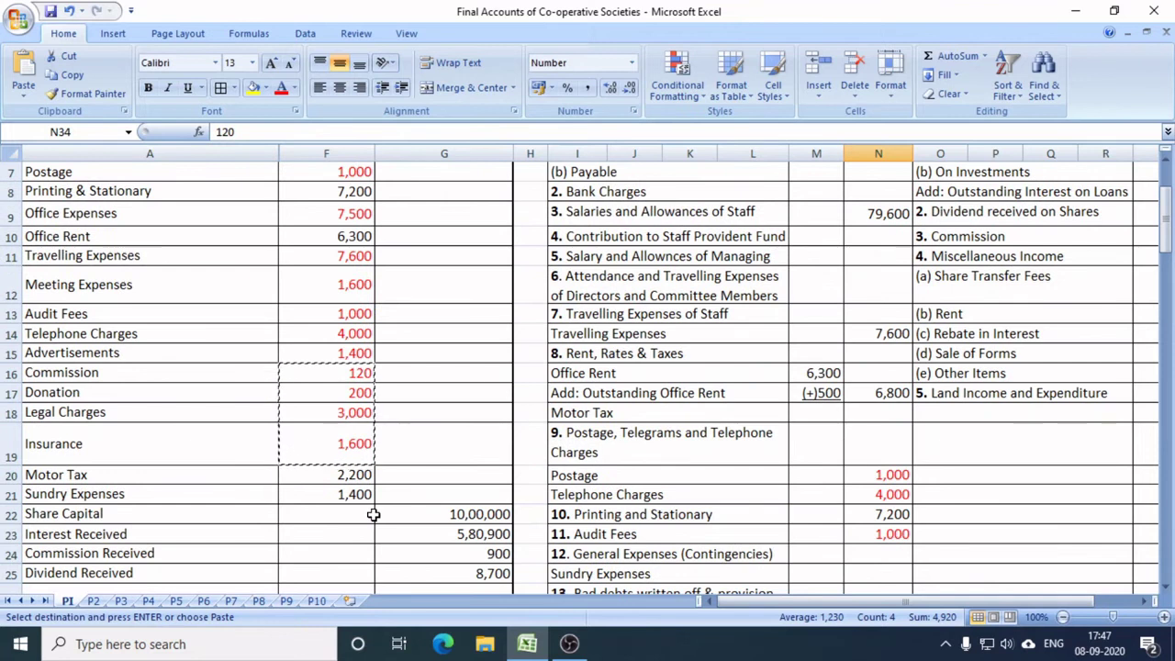
pyautogui.click(353, 482)
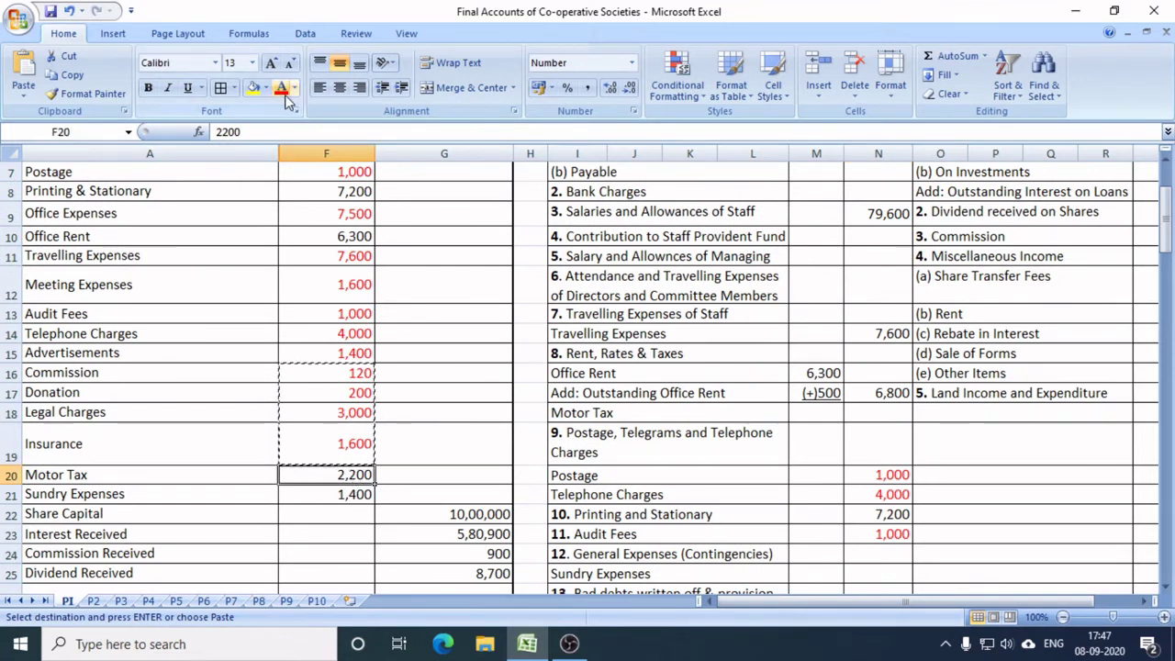
pyautogui.press('Escape')
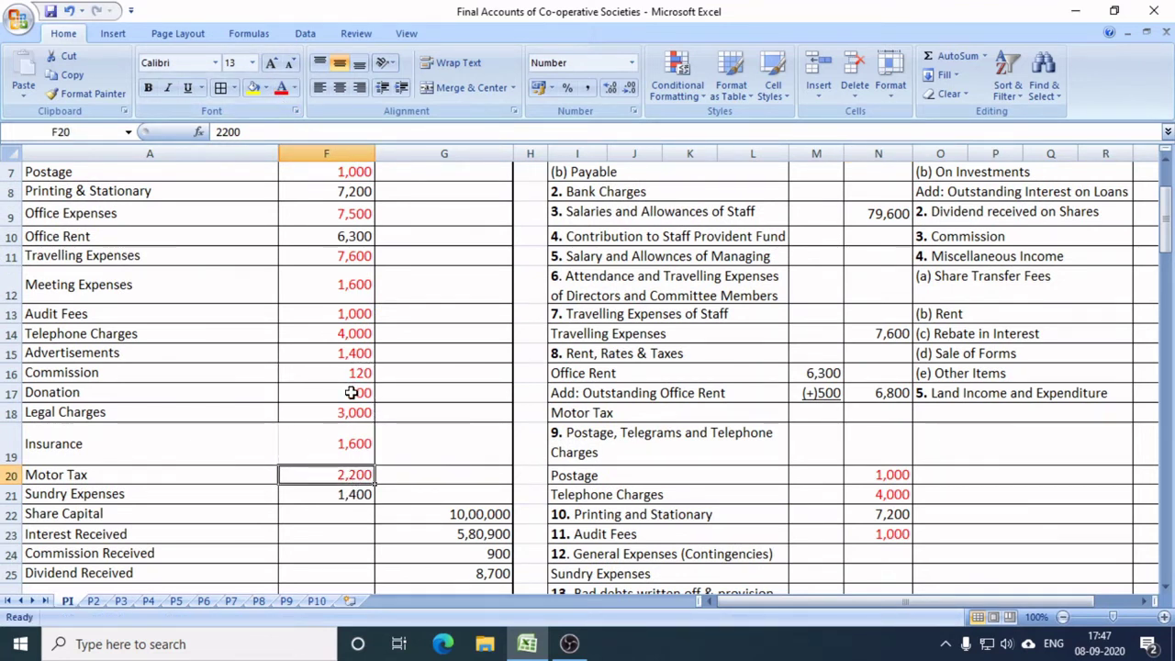
pyautogui.hotkey('ctrl', 'c')
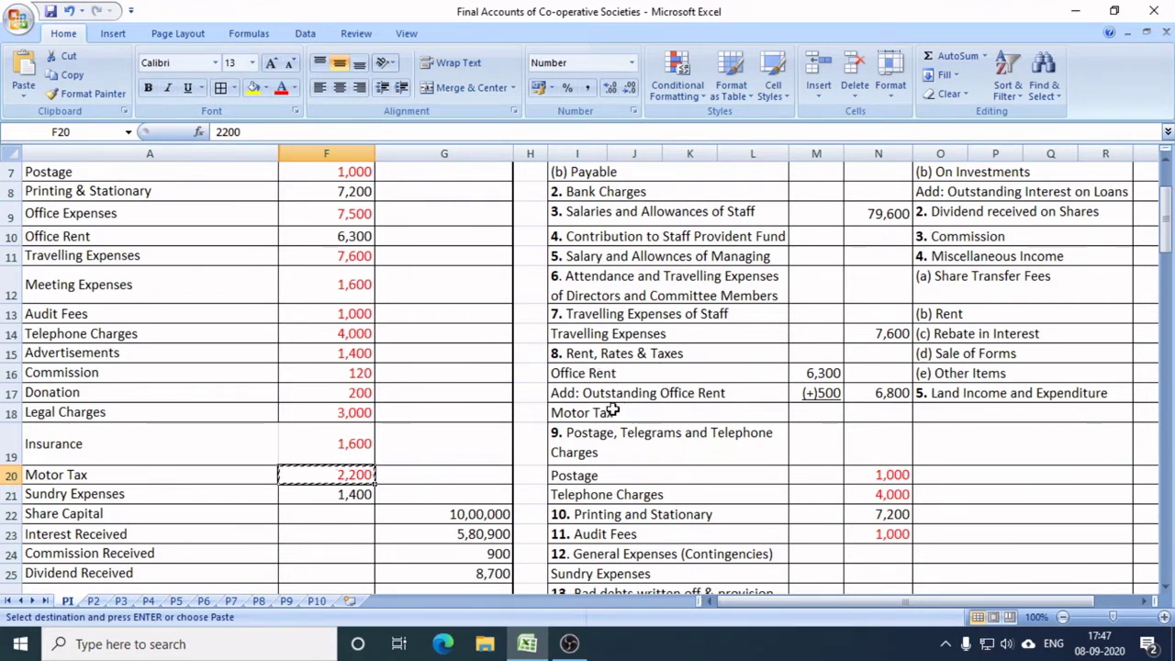
pyautogui.click(891, 412)
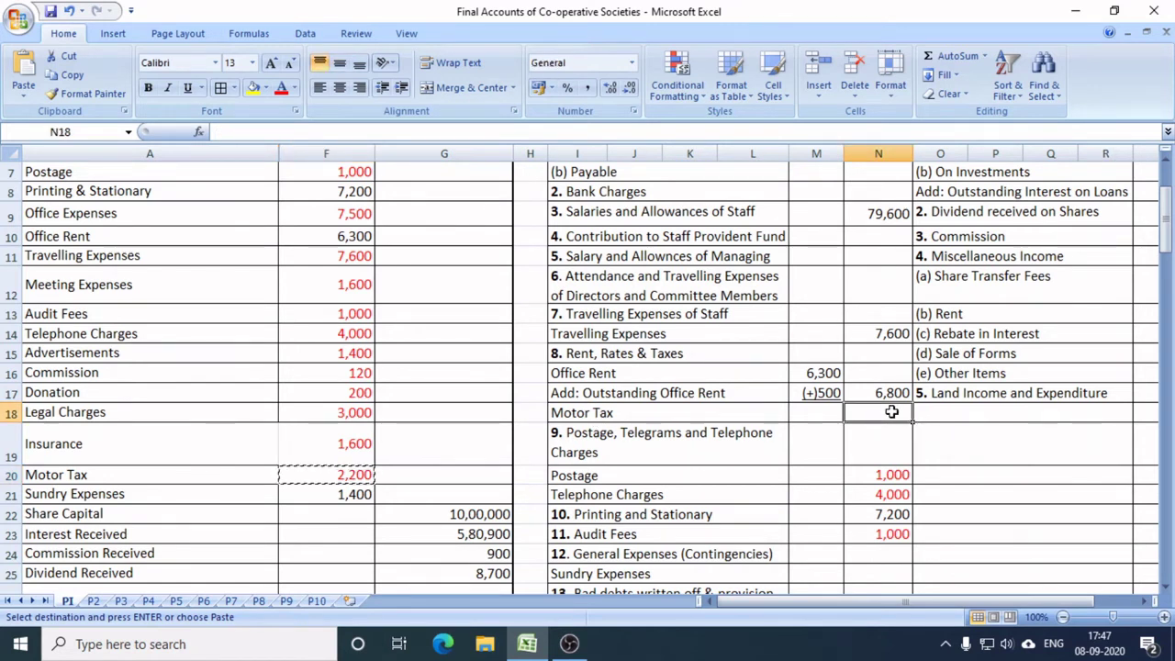
pyautogui.hotkey('ctrl', 'v')
# Colour the Sundry Expenses debit amount of 1,400 in cell F21 red and copy it to cell N25 under General Expenses.
pyautogui.scroll(-1, 477, 448)
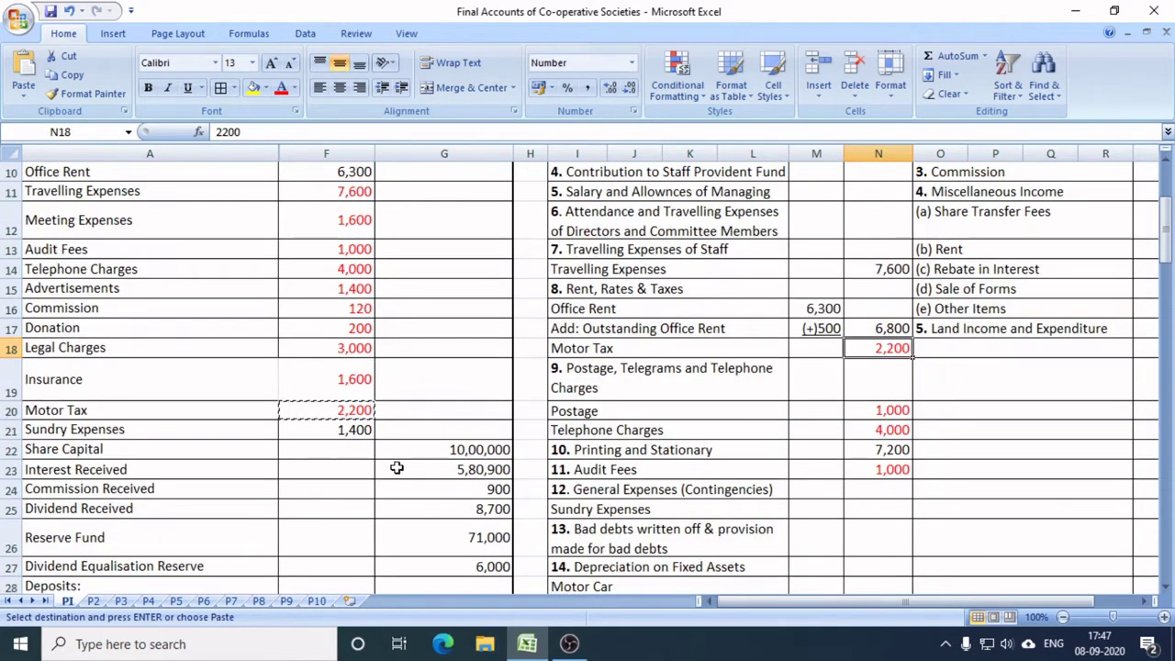
pyautogui.click(347, 431)
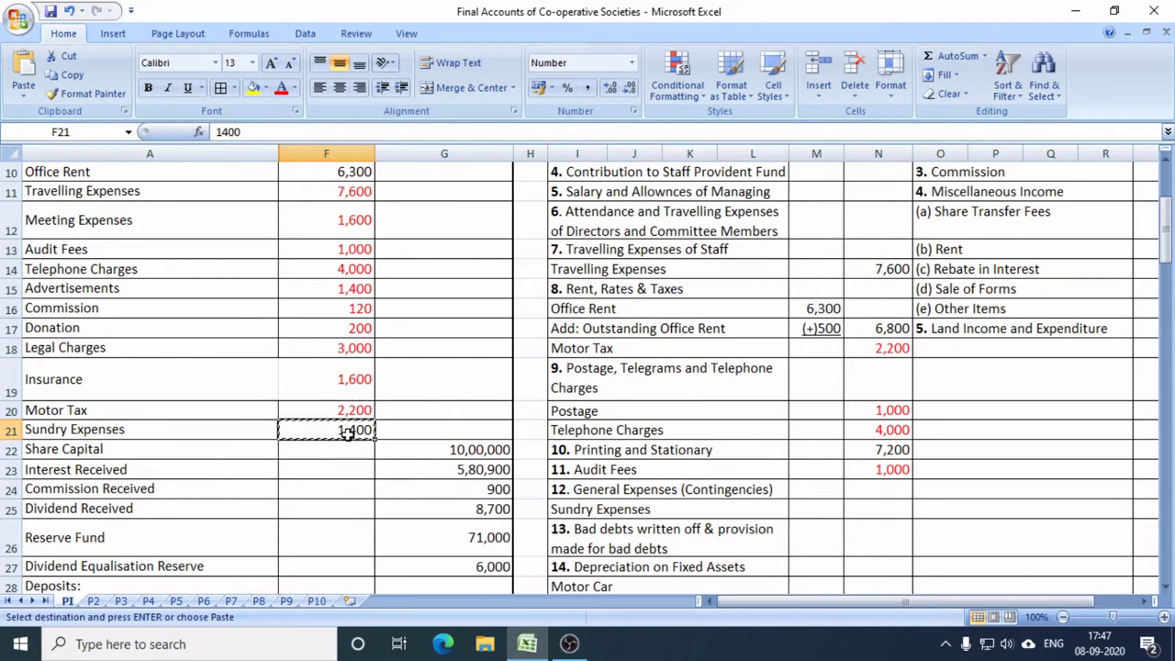
pyautogui.click(281, 88)
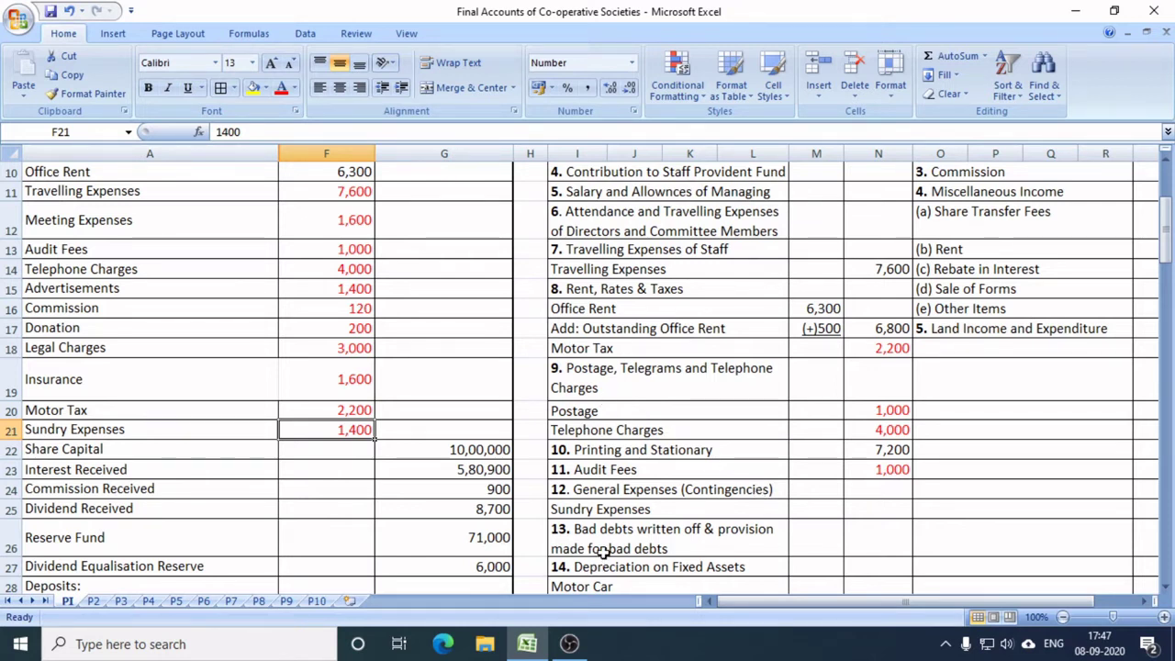
pyautogui.click(595, 507)
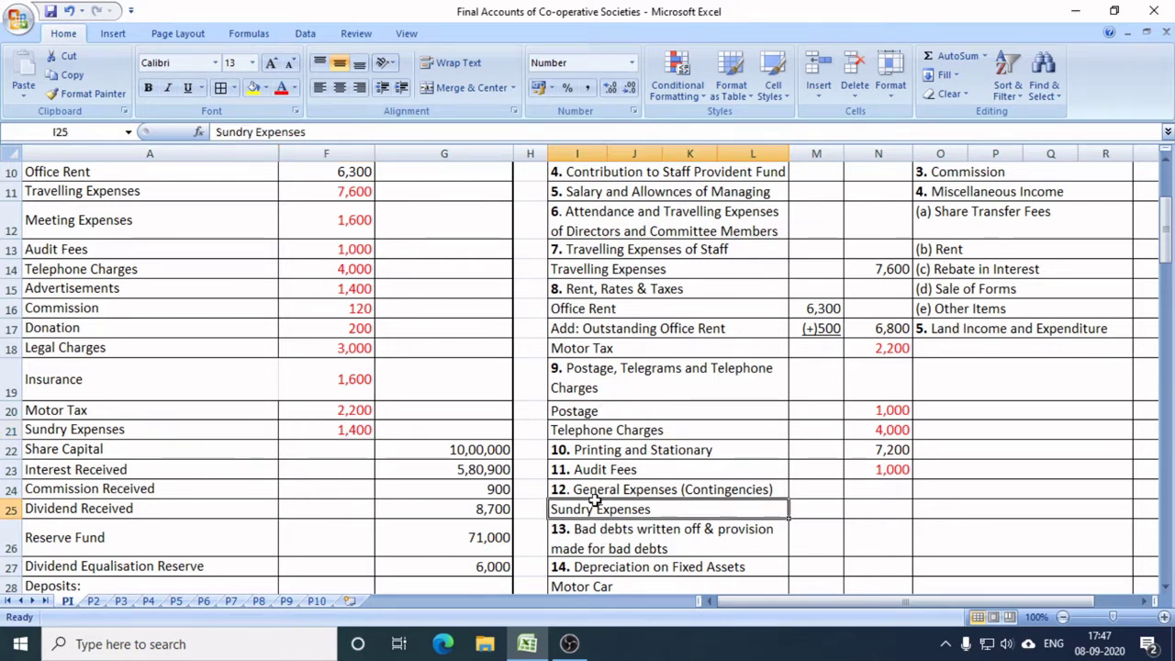
pyautogui.click(648, 491)
pyautogui.click(895, 506)
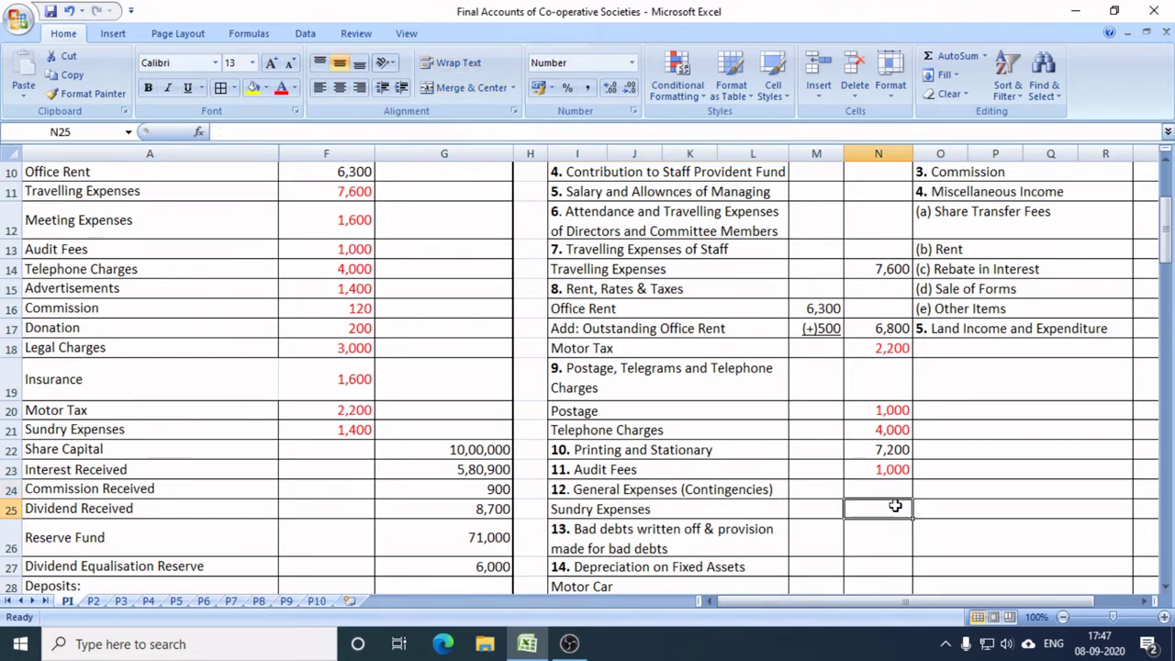
pyautogui.click(341, 426)
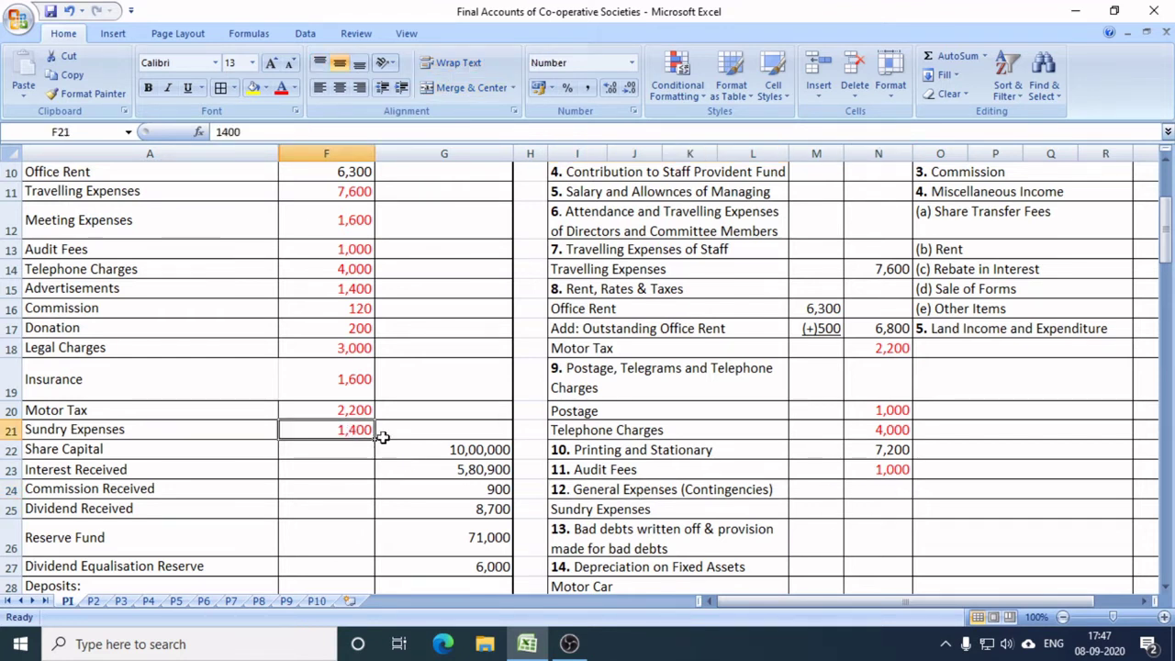
pyautogui.hotkey('ctrl', 'c')
pyautogui.click(887, 513)
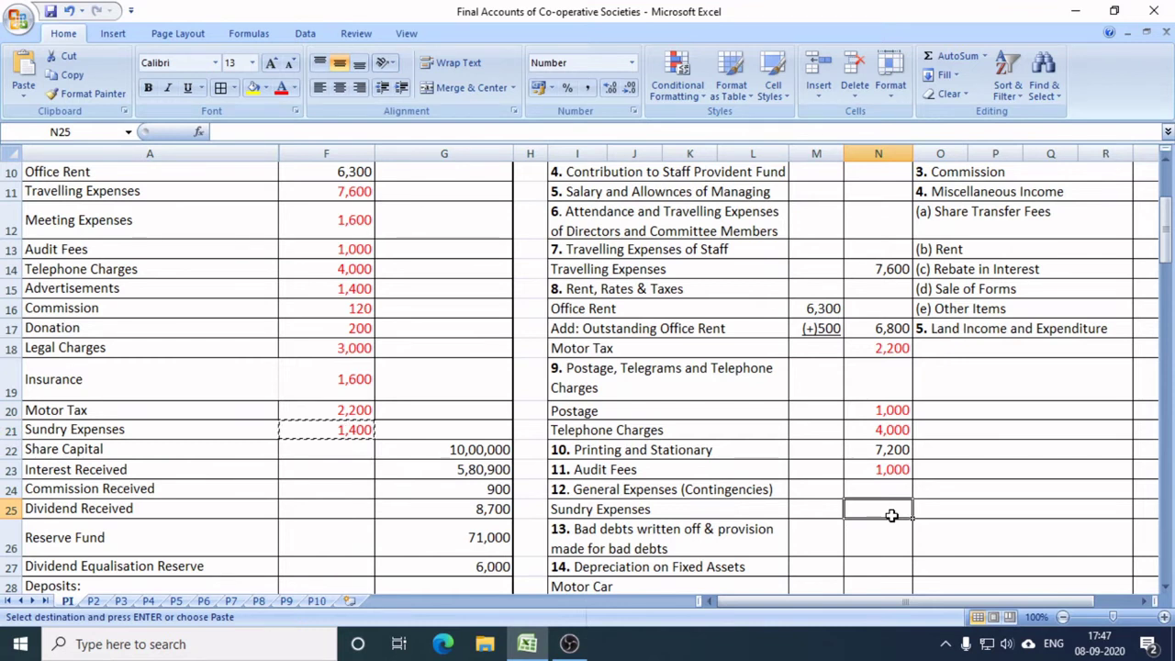
pyautogui.hotkey('ctrl', 'v')
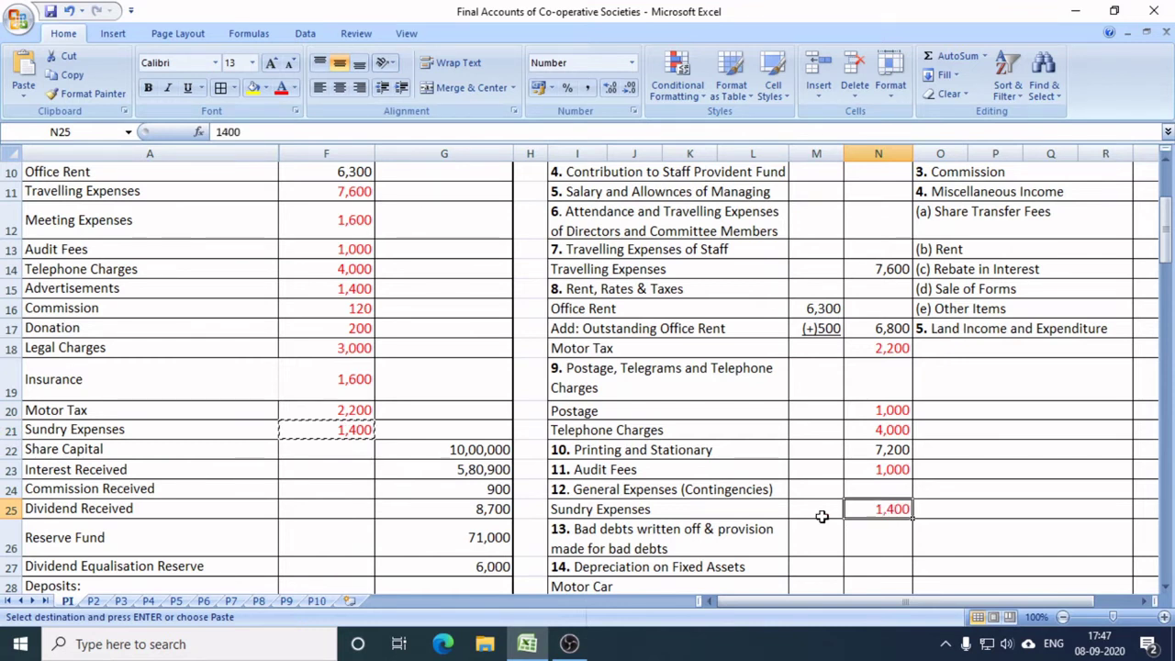
# Colour the Share Capital credit amount of 10,00,000 in cell G22 red and copy it to cell N50 in the Balance Sheet liabilities.
pyautogui.click(441, 457)
pyautogui.press('Escape')
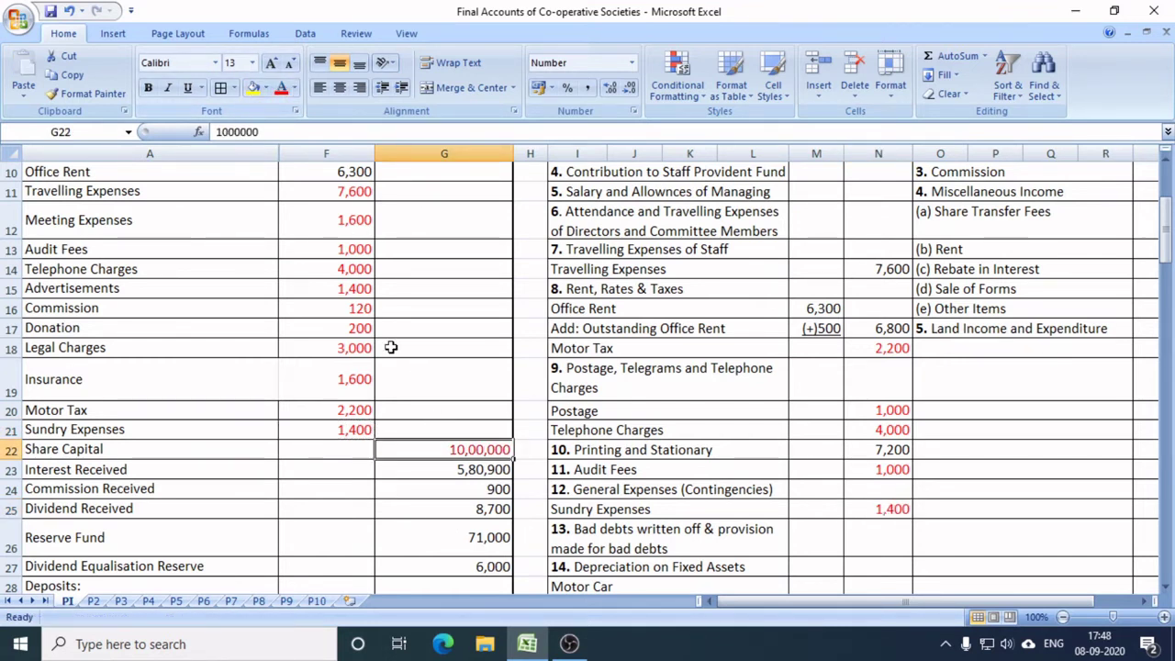
pyautogui.hotkey('ctrl', 'c')
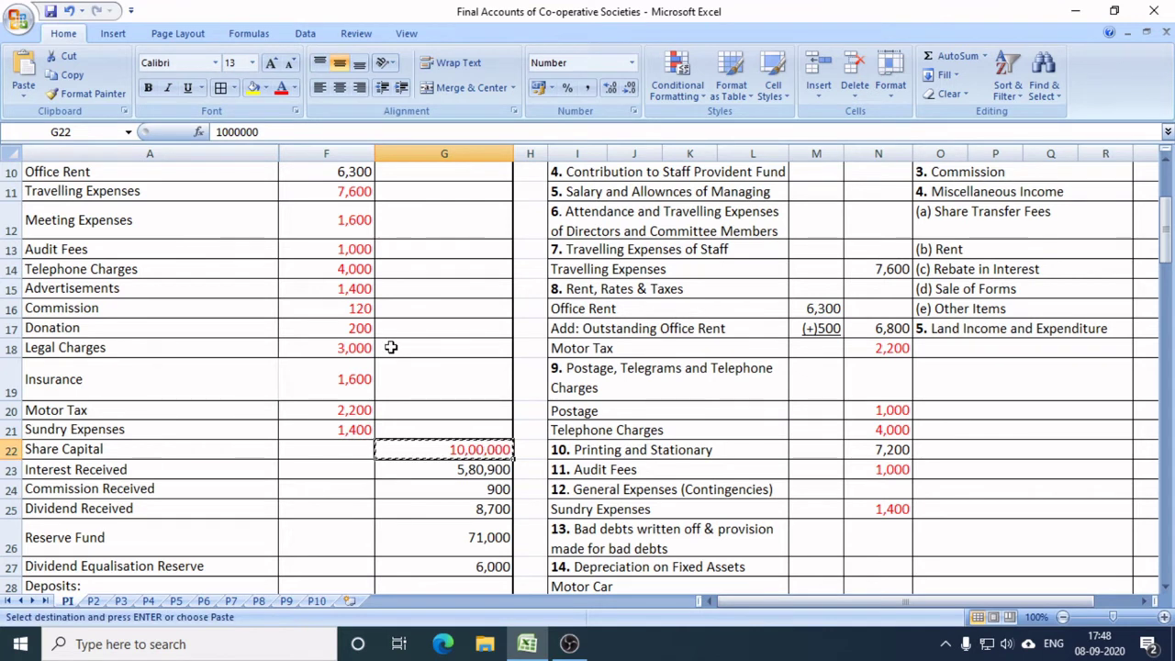
pyautogui.scroll(-3, 895, 528)
pyautogui.scroll(-6, 900, 530)
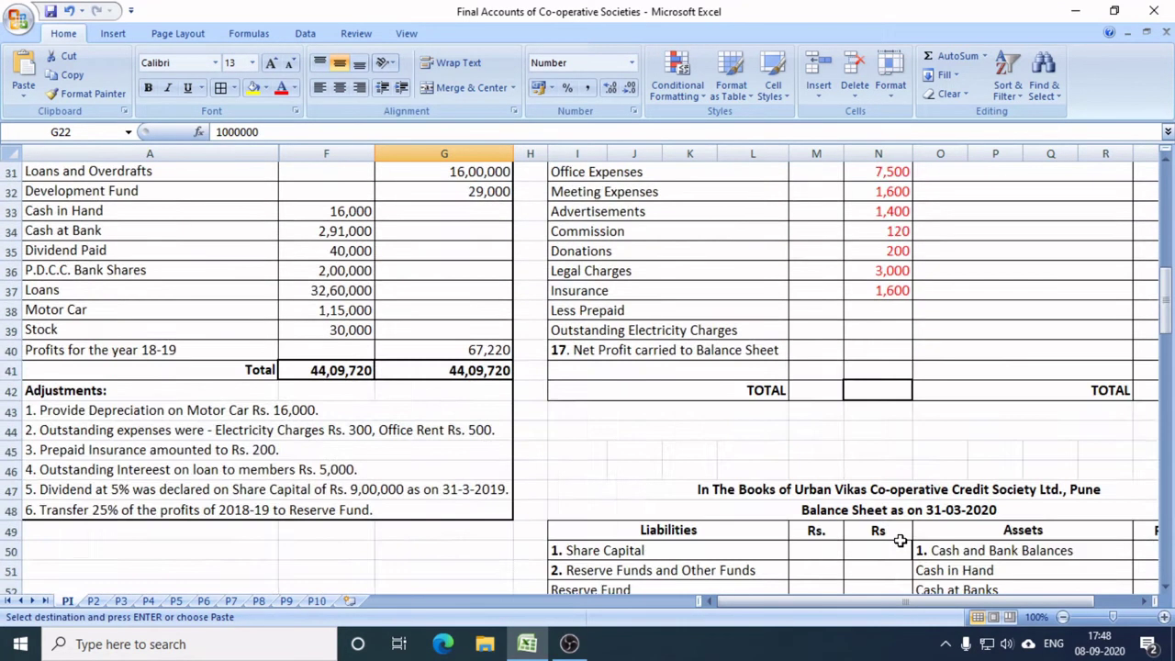
pyautogui.click(891, 435)
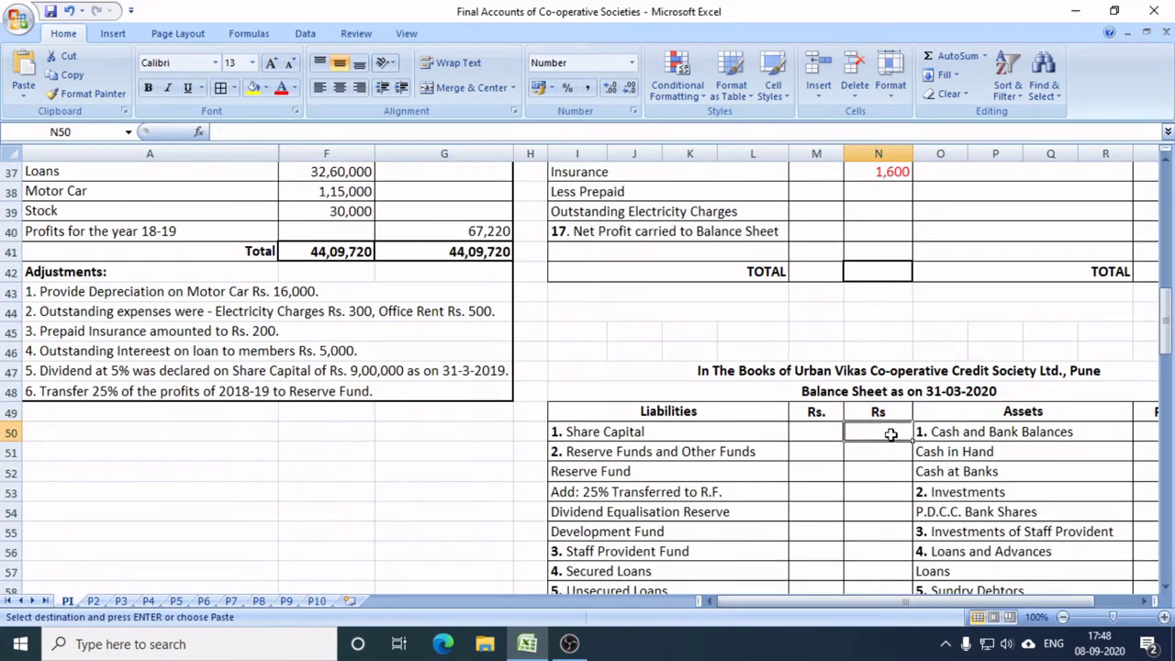
pyautogui.hotkey('ctrl', 'v')
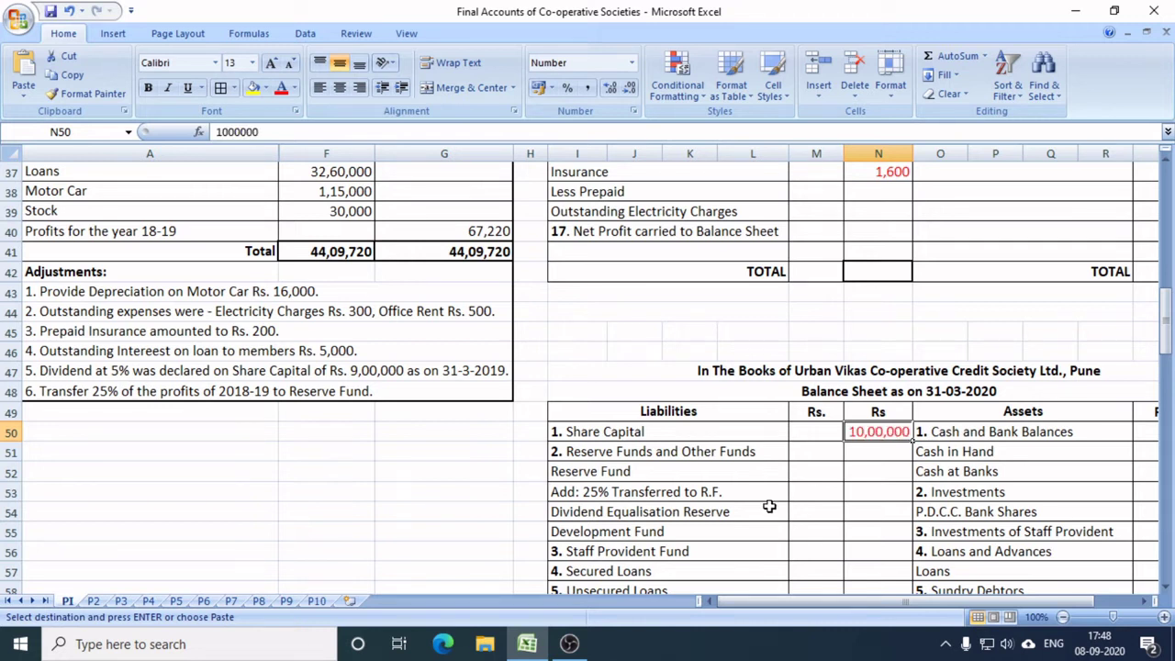
# Colour the Interest Received credit amount of 5,80,900 in cell G23 red and copy it to cell S6 beside On Loans and Advances.
pyautogui.scroll(5, 307, 384)
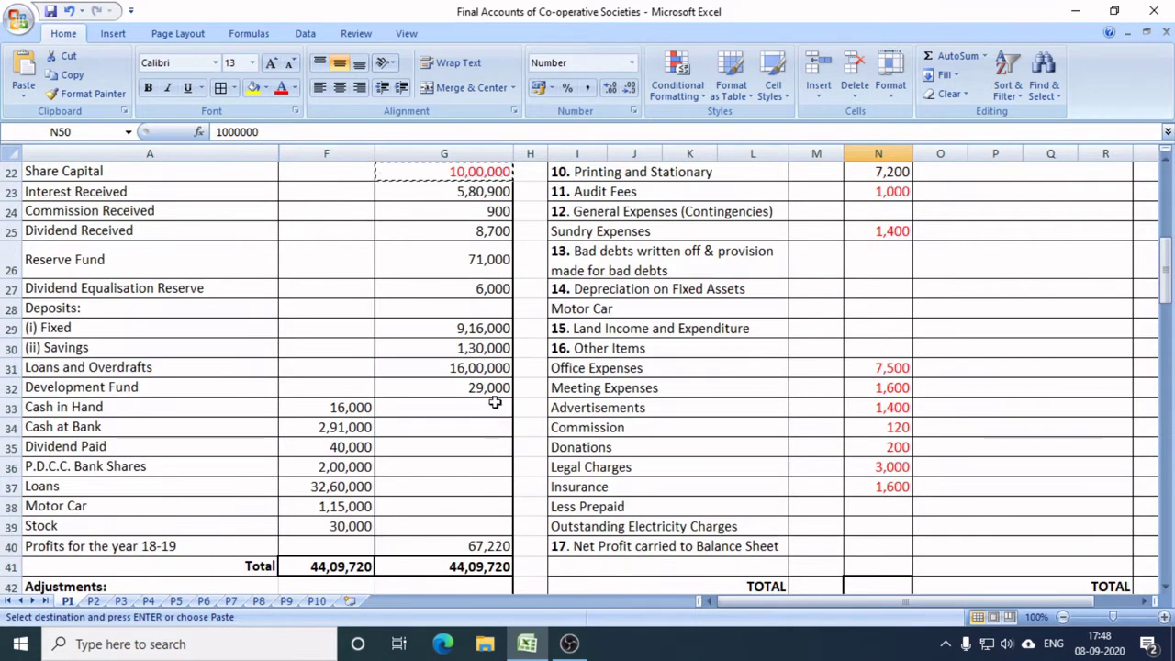
pyautogui.click(457, 196)
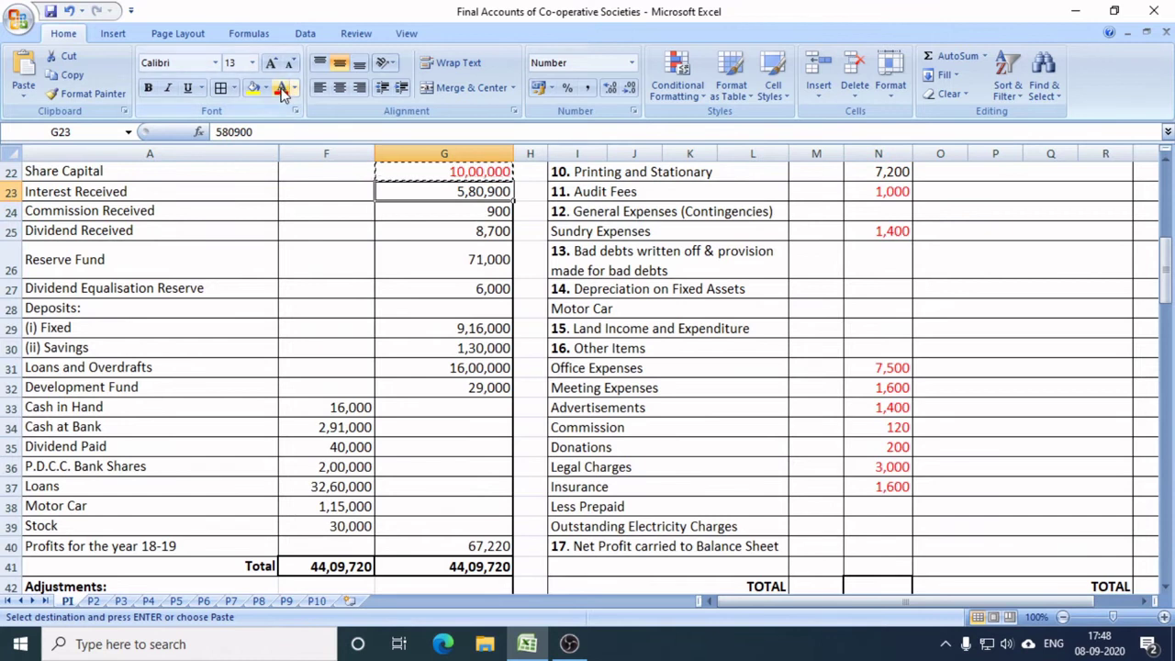
pyautogui.press('Escape')
pyautogui.hotkey('ctrl', 'c')
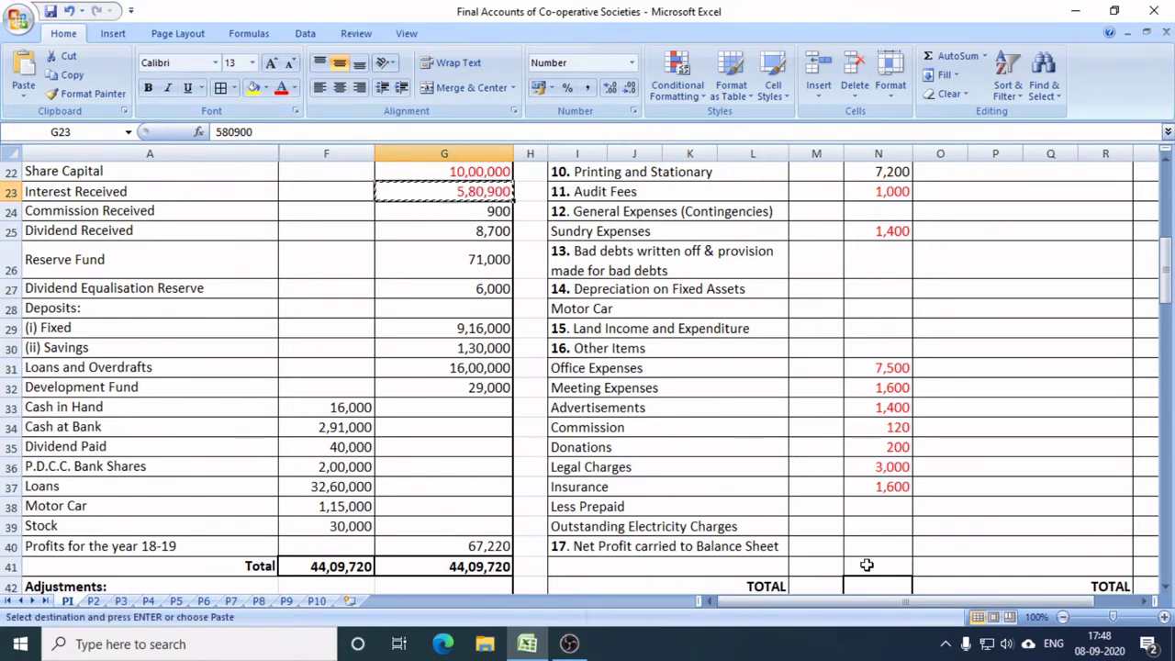
pyautogui.scroll(3, 969, 558)
pyautogui.scroll(3, 969, 558)
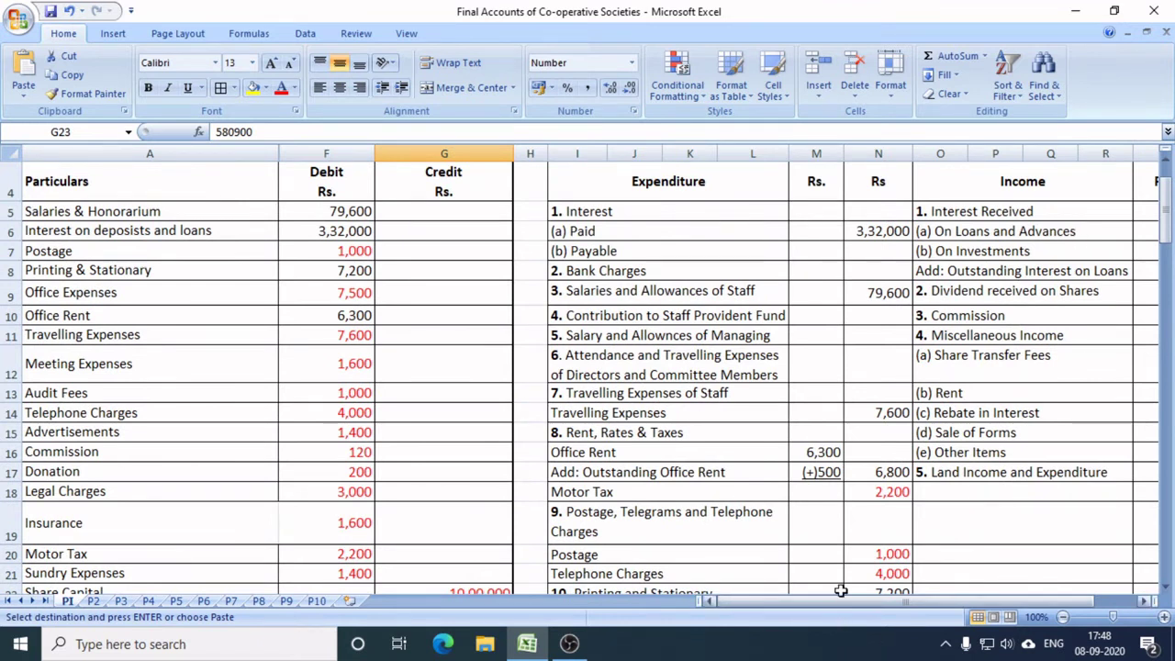
pyautogui.hscroll(2, 835, 572)
pyautogui.click(922, 235)
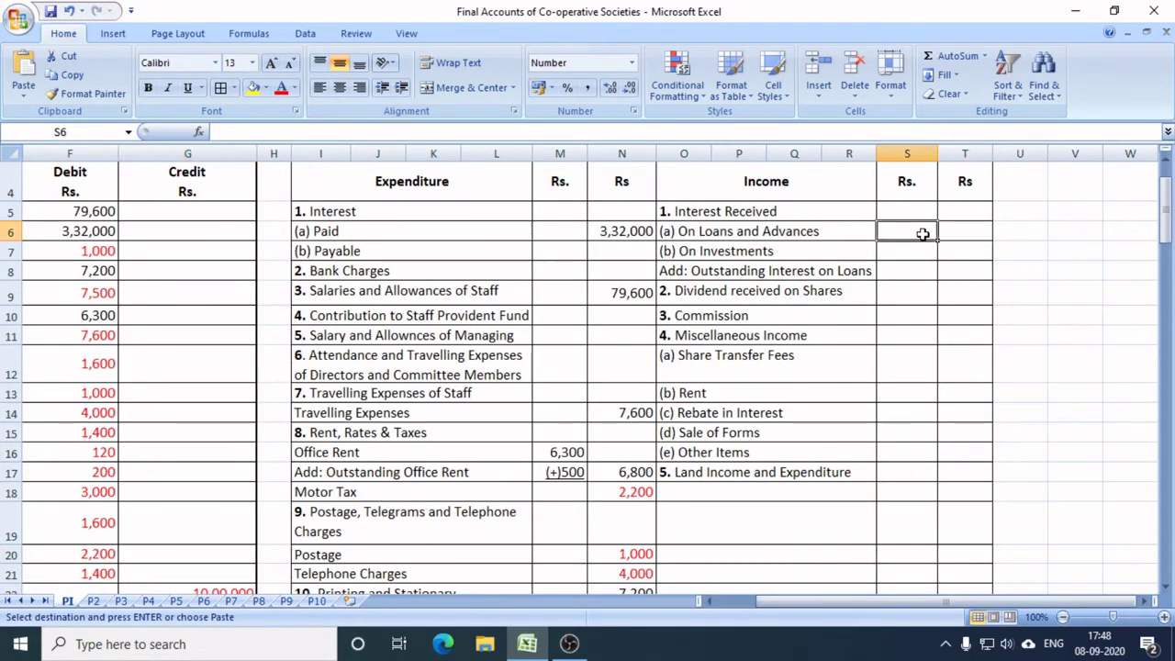
pyautogui.hotkey('ctrl', 'v')
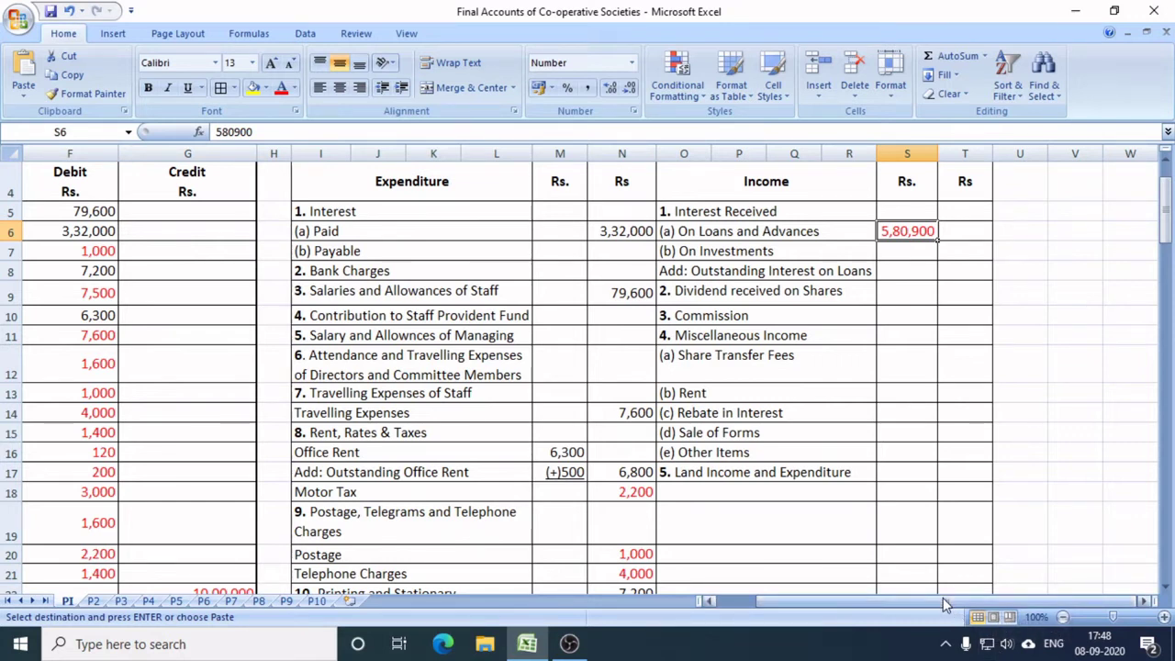
# Colour the Commission Received credit amount of 900 in cell G24 red and copy it to cell T10 beside the Commission income.
pyautogui.moveTo(943, 598); pyautogui.dragTo(899, 599)
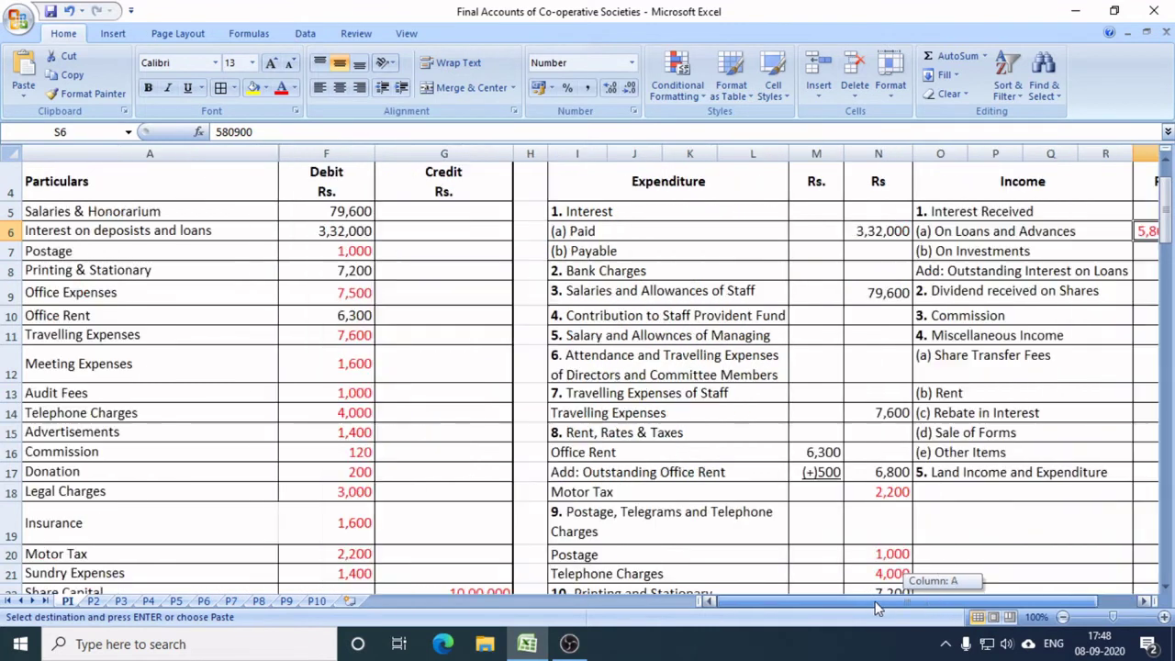
pyautogui.scroll(-3, 436, 465)
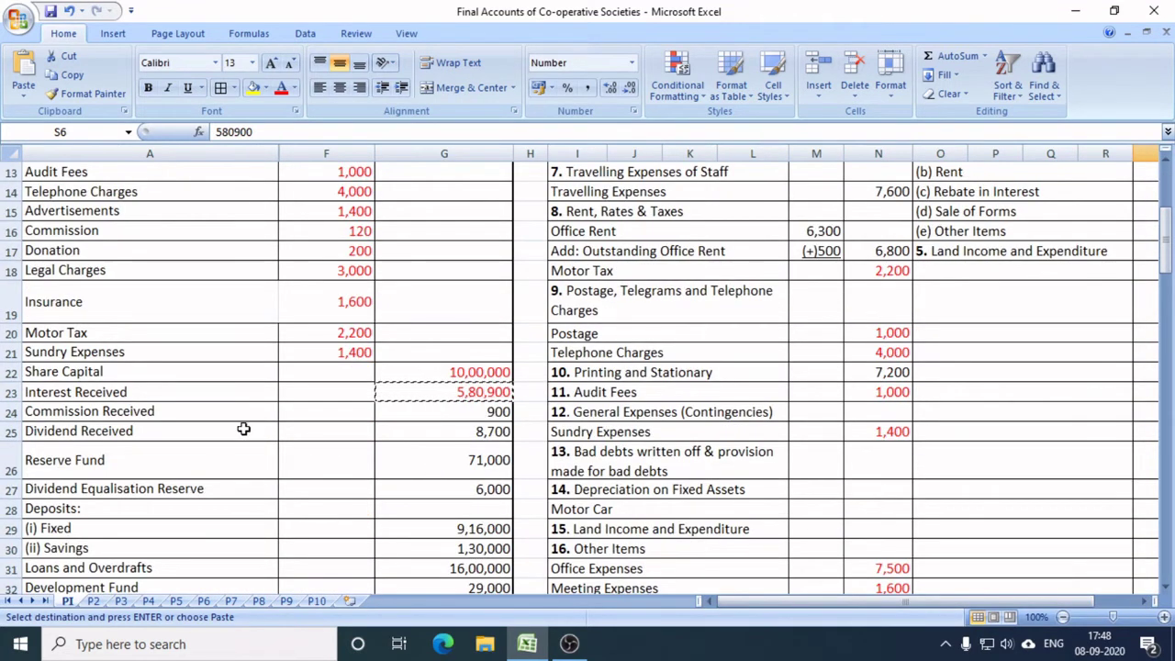
pyautogui.click(486, 410)
pyautogui.press('Escape')
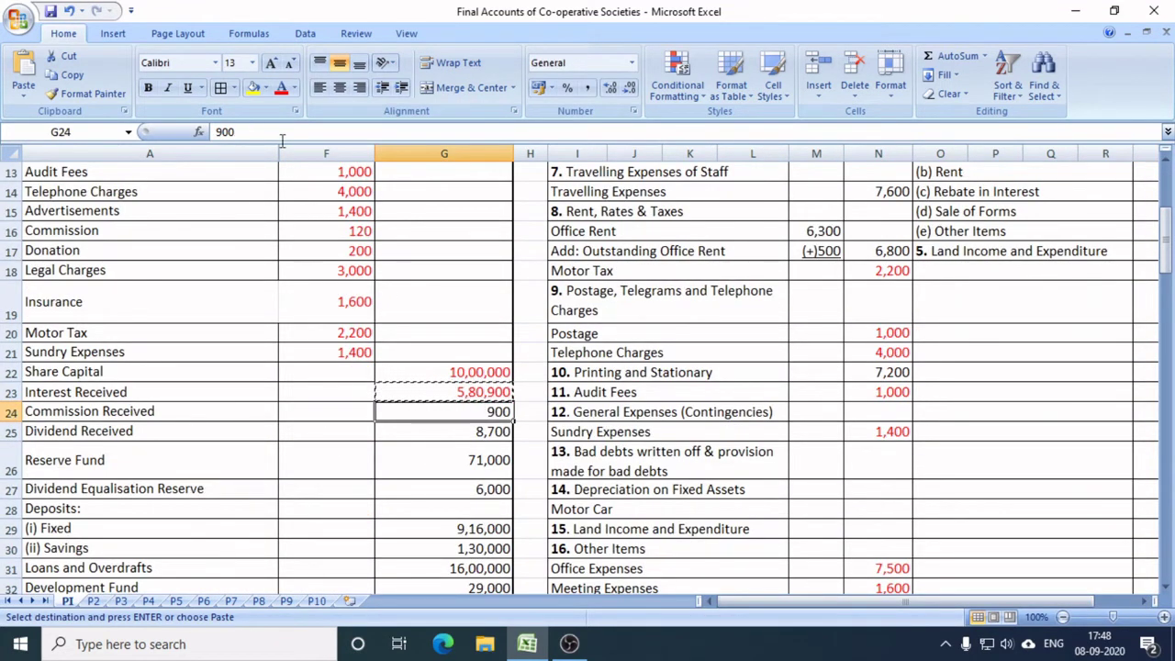
pyautogui.click(281, 87)
pyautogui.hotkey('ctrl', 'c')
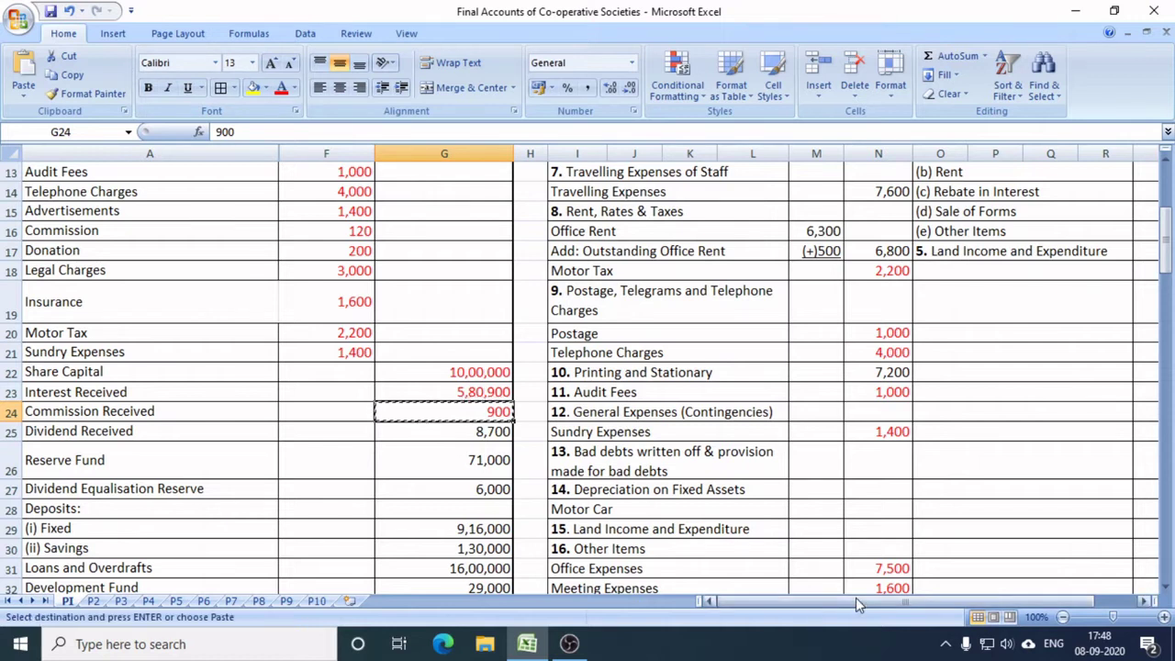
pyautogui.moveTo(856, 598); pyautogui.dragTo(918, 603)
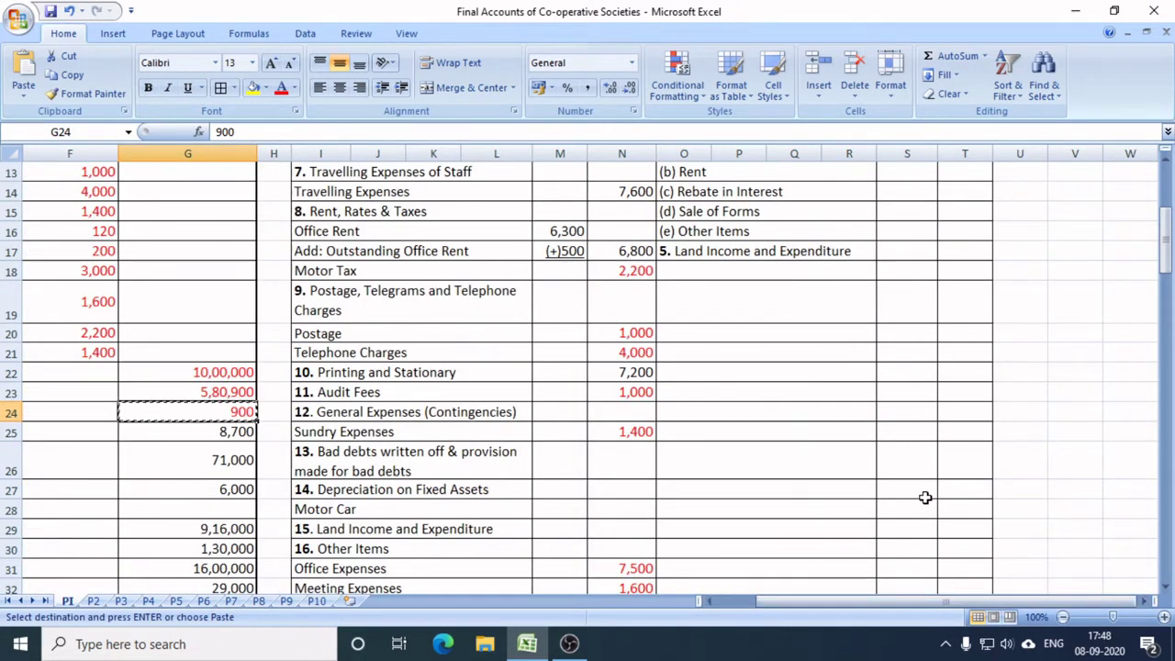
pyautogui.scroll(2, 926, 496)
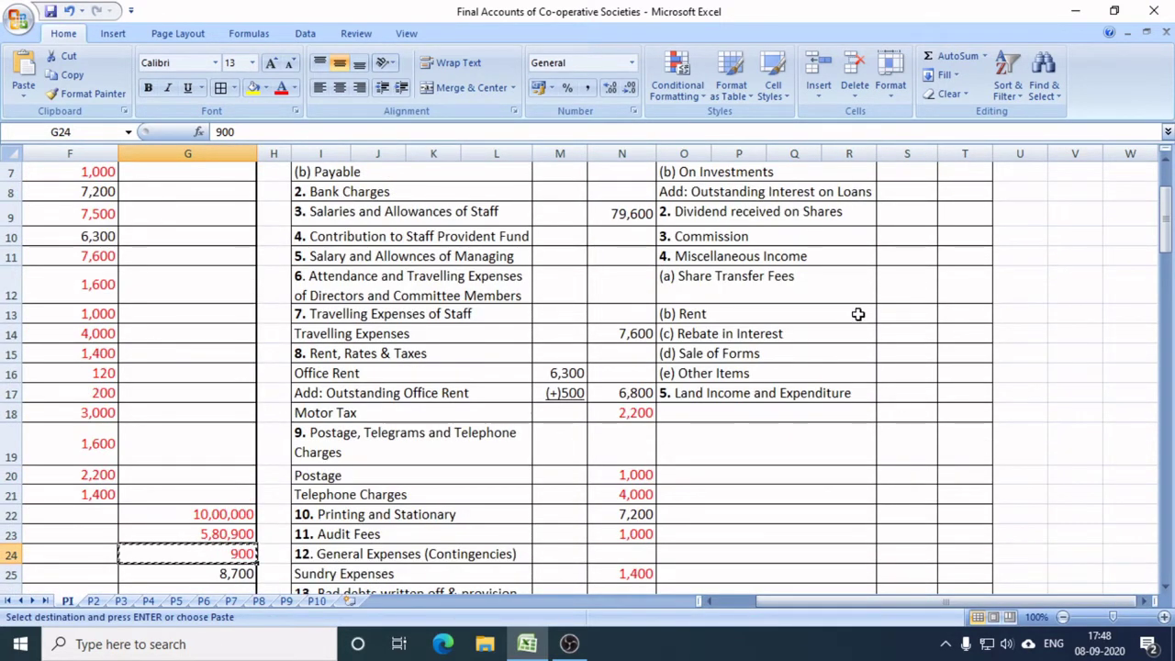
pyautogui.scroll(1, 956, 268)
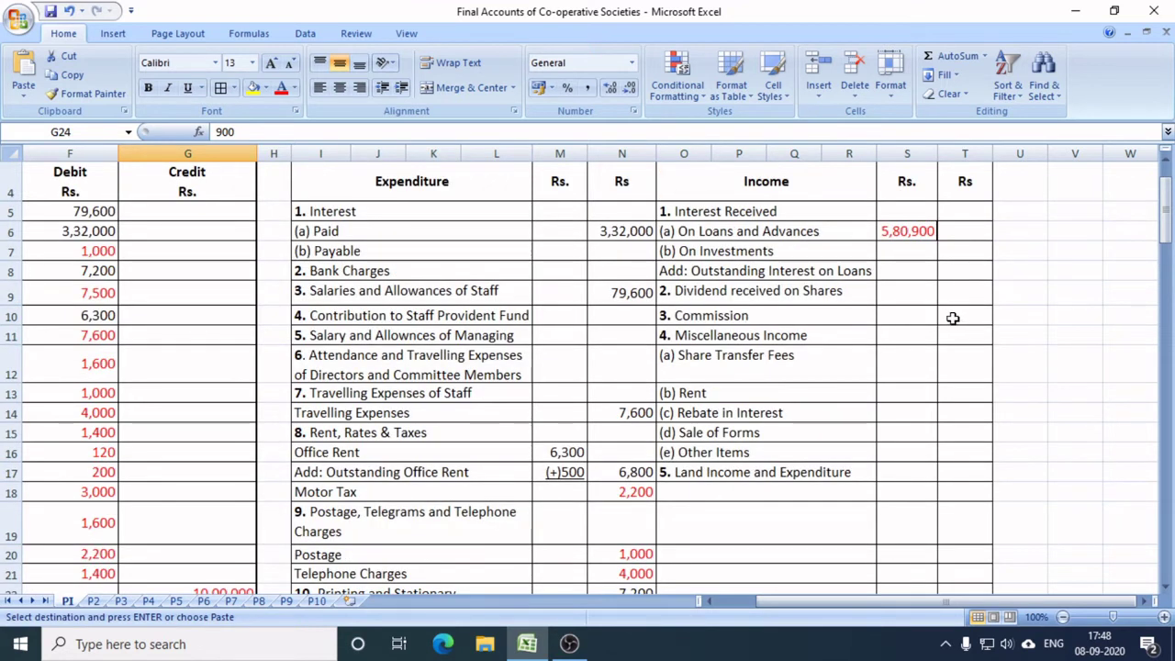
pyautogui.click(957, 317)
pyautogui.hotkey('ctrl', 'v')
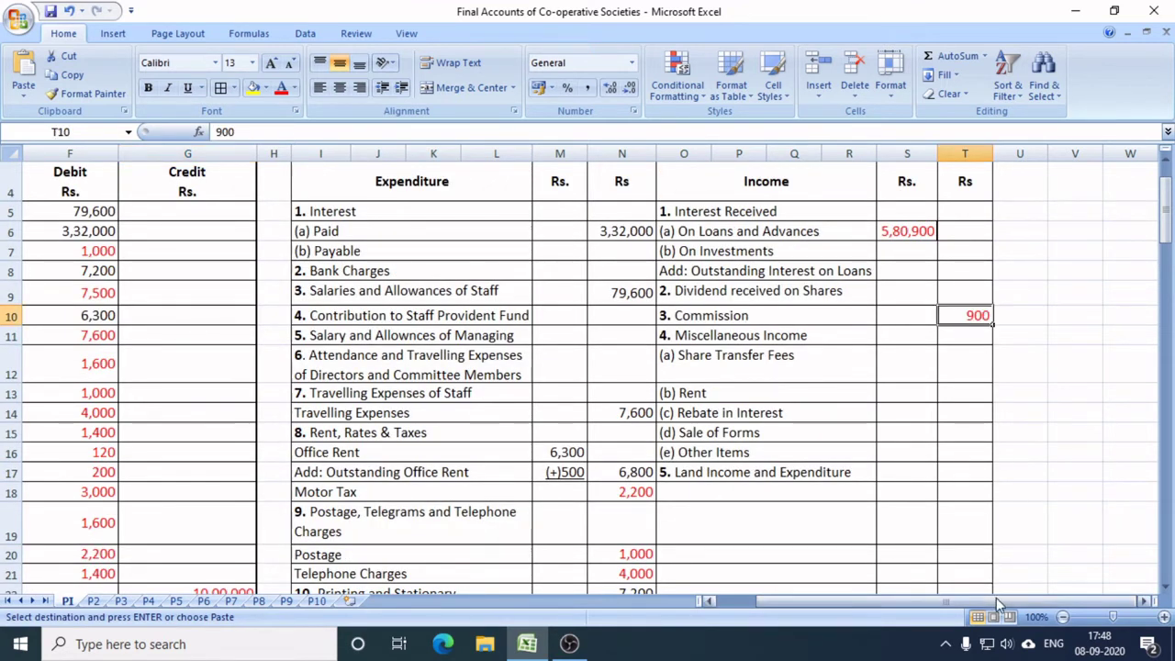
# Colour the Dividend Received credit amount of 8,700 in cell G25 red and copy it to cell T9 beside Dividend received on Shares.
pyautogui.moveTo(1003, 603); pyautogui.dragTo(962, 602)
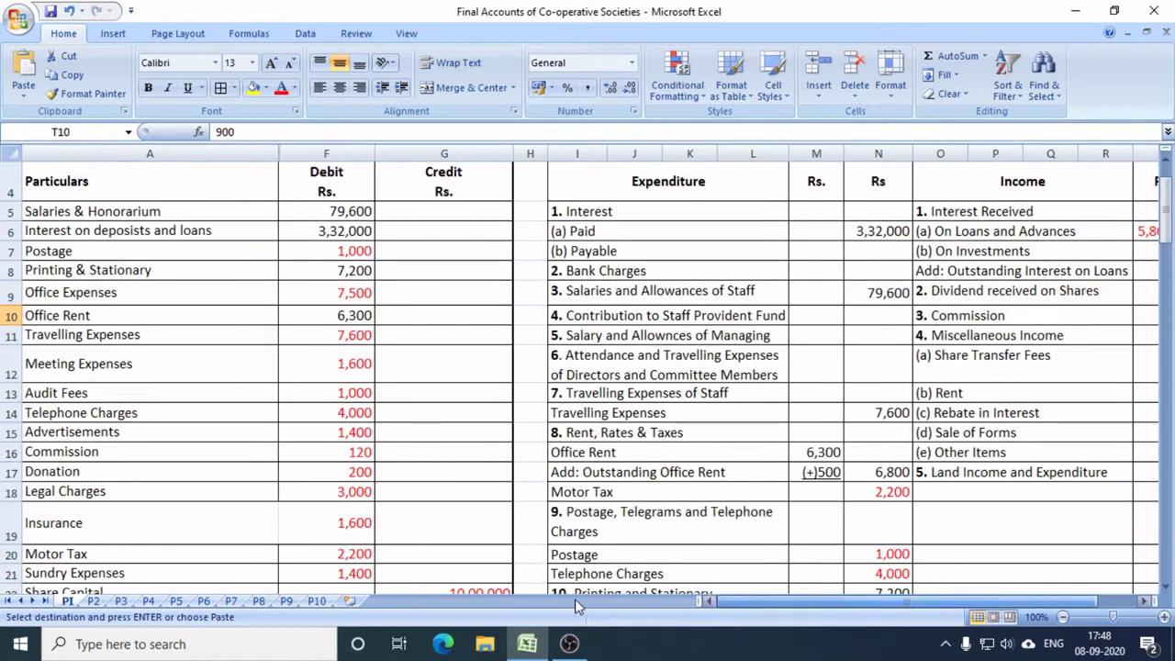
pyautogui.scroll(-3, 457, 470)
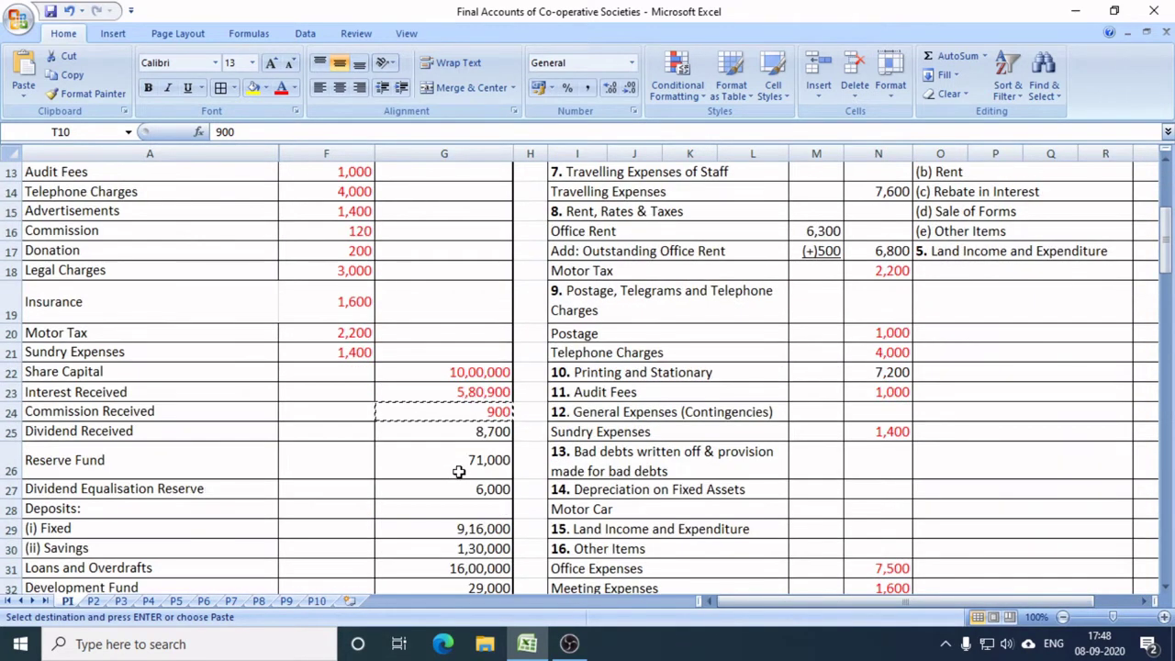
pyautogui.click(508, 432)
pyautogui.click(281, 89)
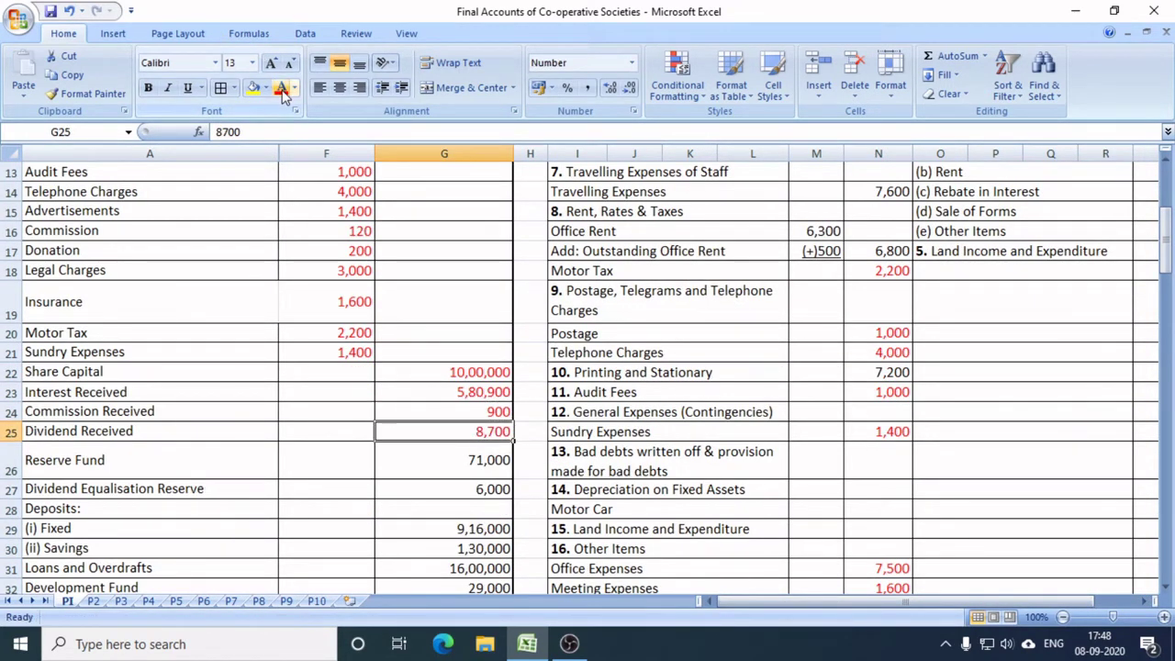
pyautogui.hotkey('ctrl', 'c')
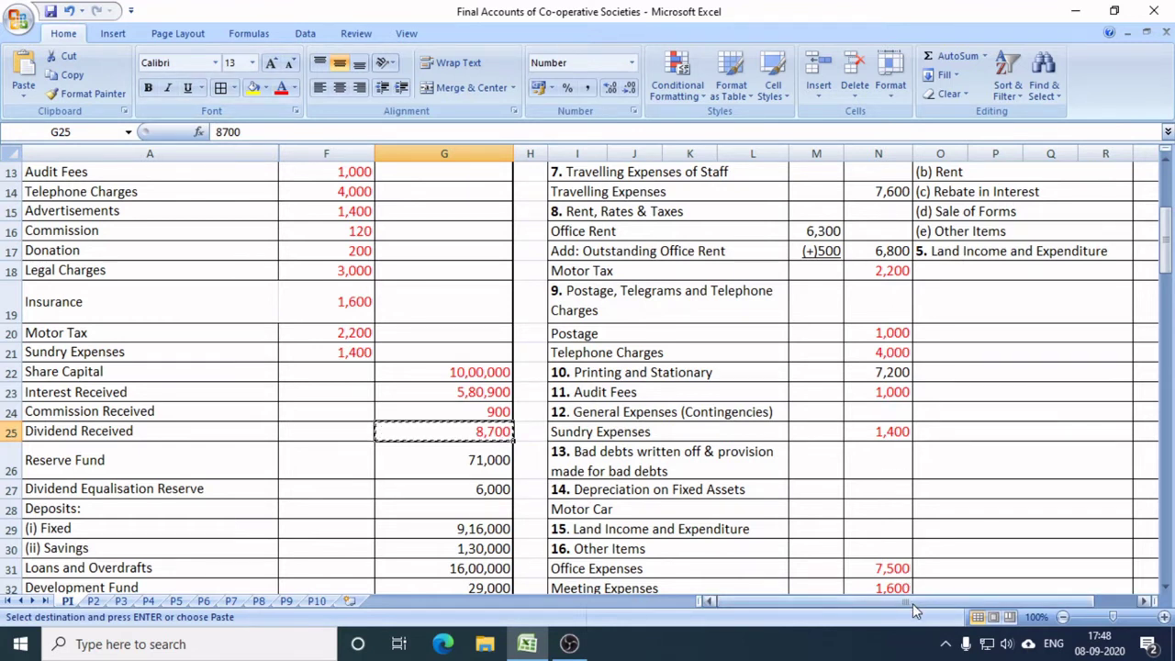
pyautogui.moveTo(914, 611); pyautogui.dragTo(929, 609)
pyautogui.scroll(3, 983, 436)
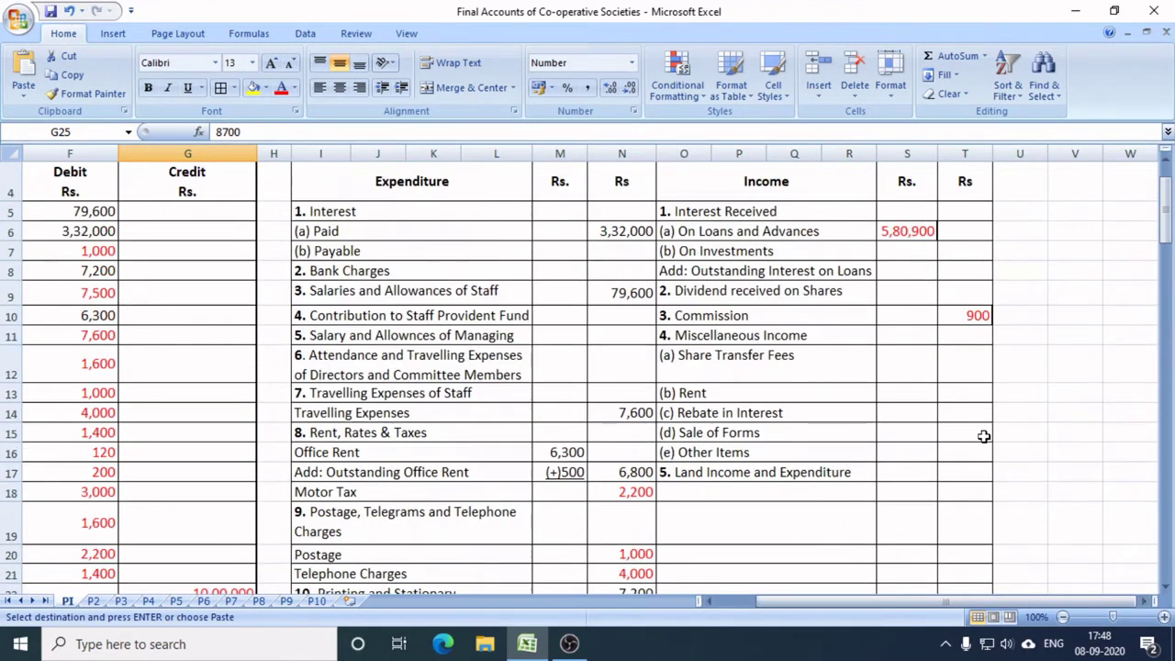
pyautogui.click(973, 292)
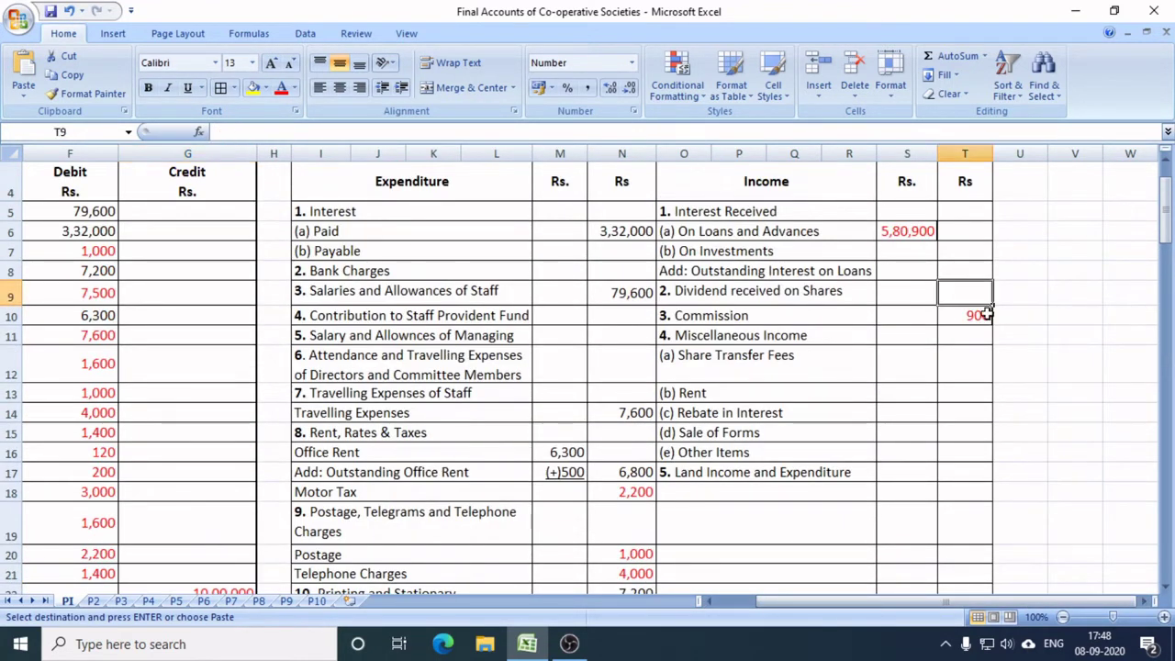
pyautogui.hotkey('ctrl', 'v')
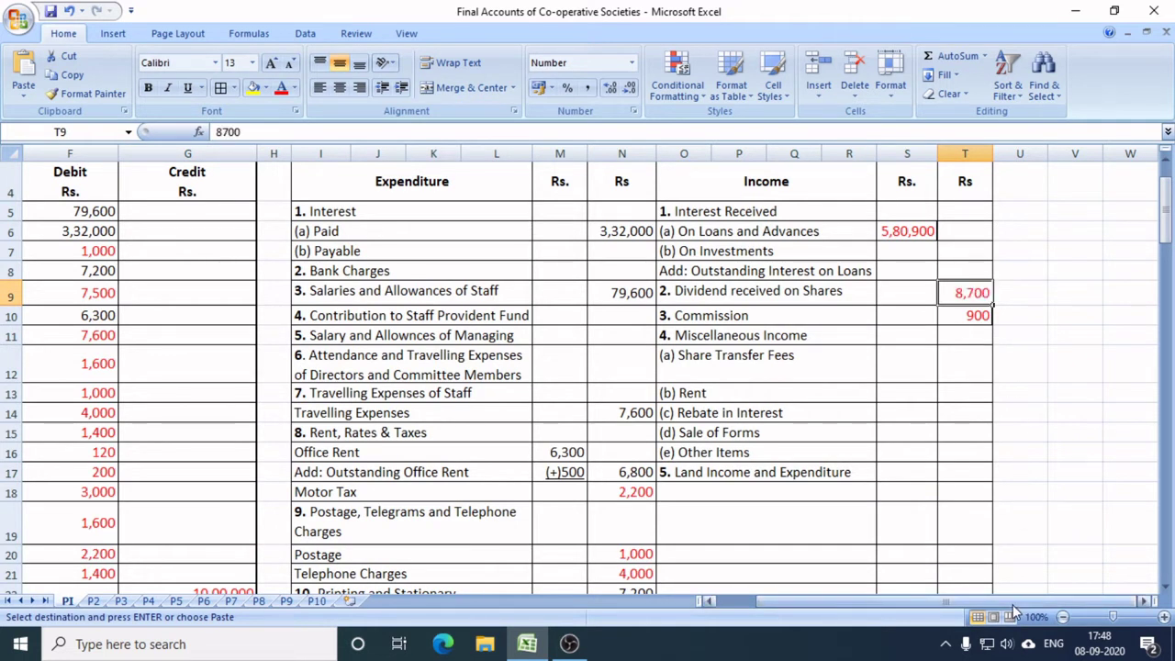
pyautogui.moveTo(1014, 609); pyautogui.dragTo(1008, 611)
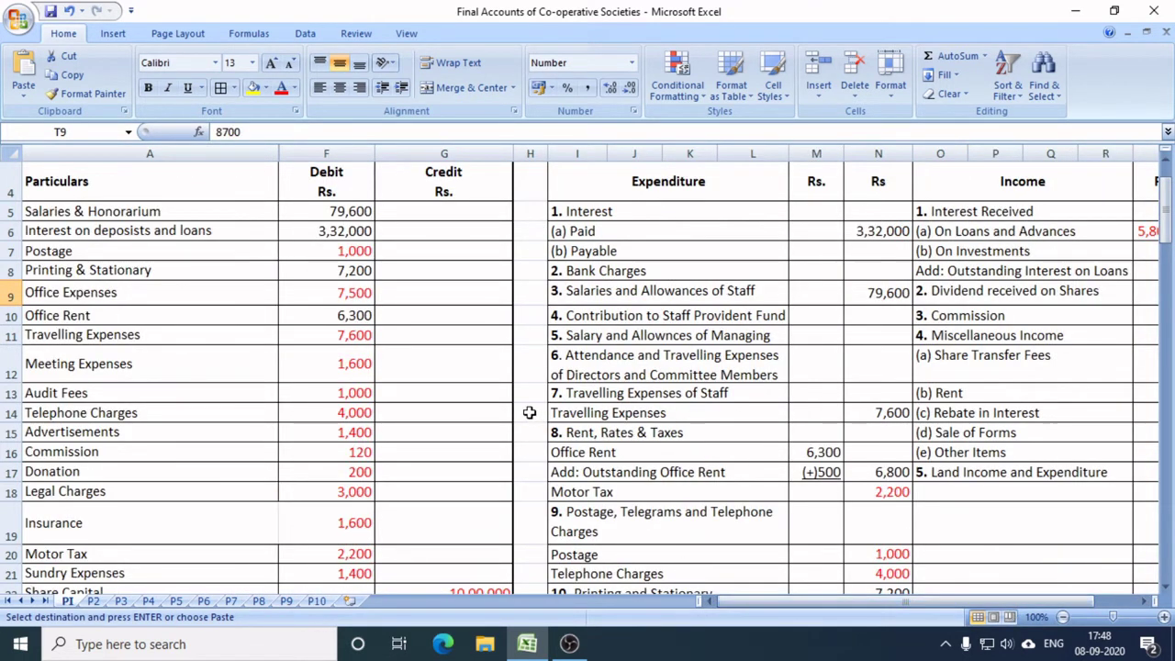
# Colour the Reserve Fund credit amount of 71,000 in cell G26 red and copy it to cell M52 in the Balance Sheet liabilities.
pyautogui.scroll(-3, 530, 409)
pyautogui.scroll(-1, 533, 416)
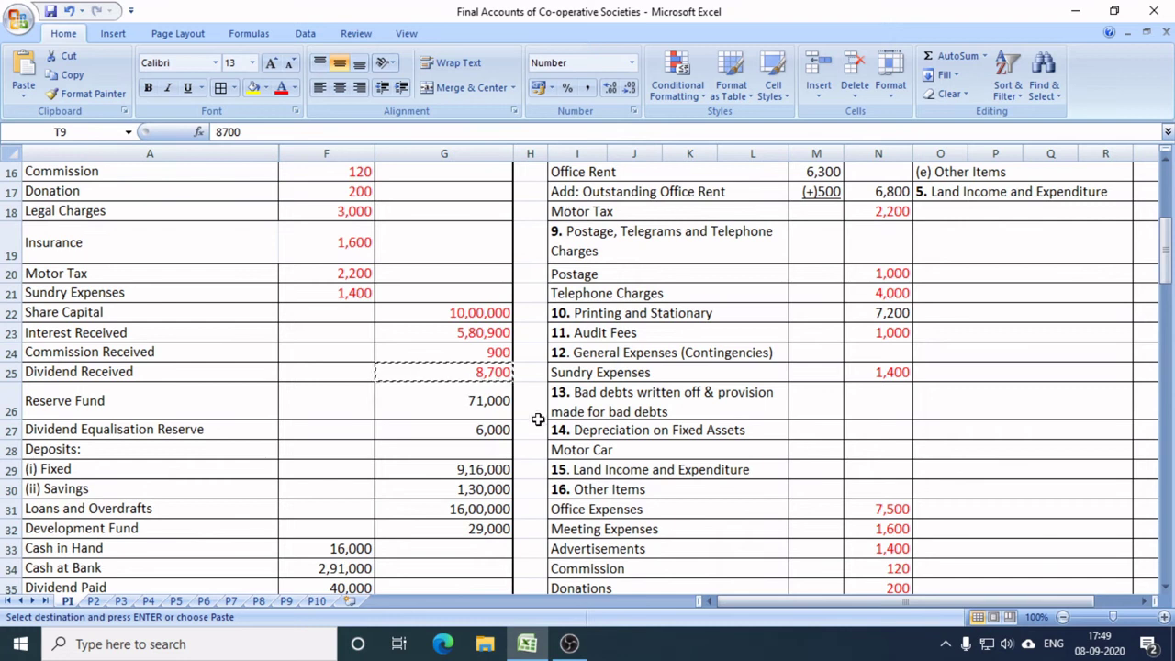
pyautogui.scroll(-3, 539, 421)
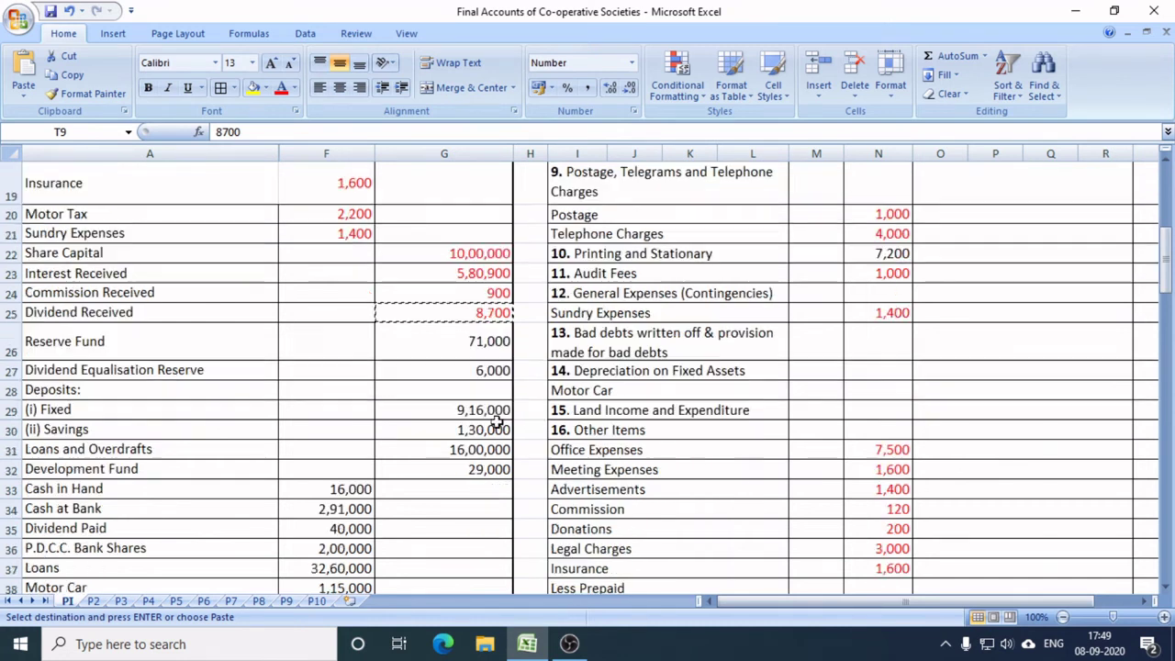
pyautogui.click(465, 341)
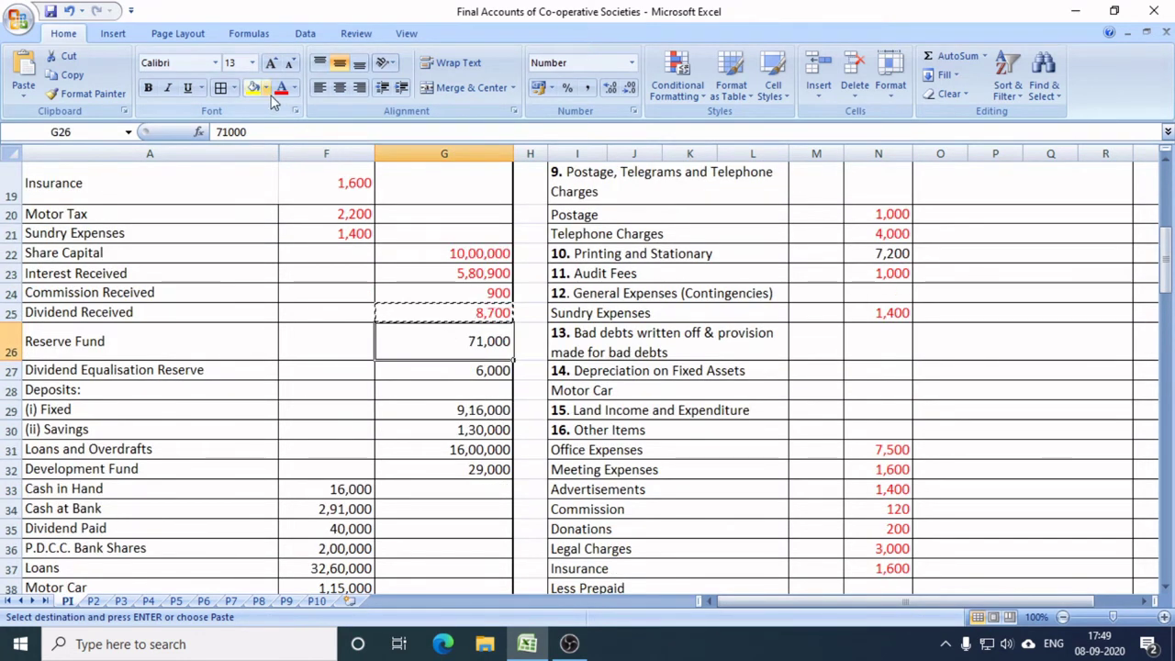
pyautogui.press('Escape')
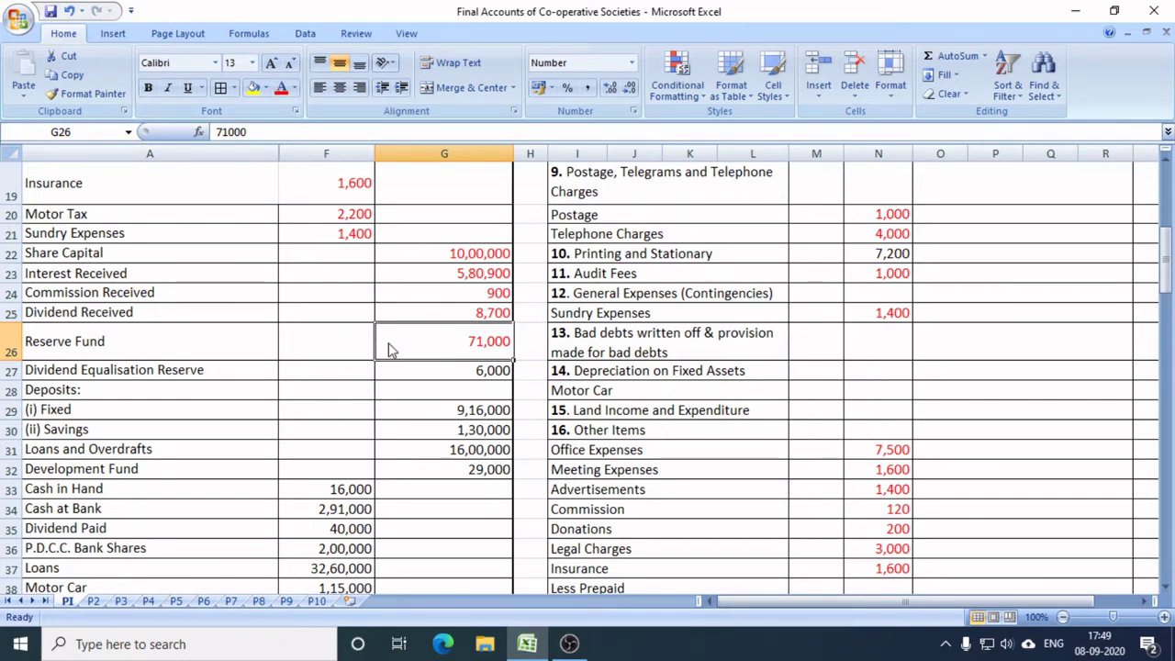
pyautogui.hotkey('ctrl', 'c')
pyautogui.scroll(-8, 747, 434)
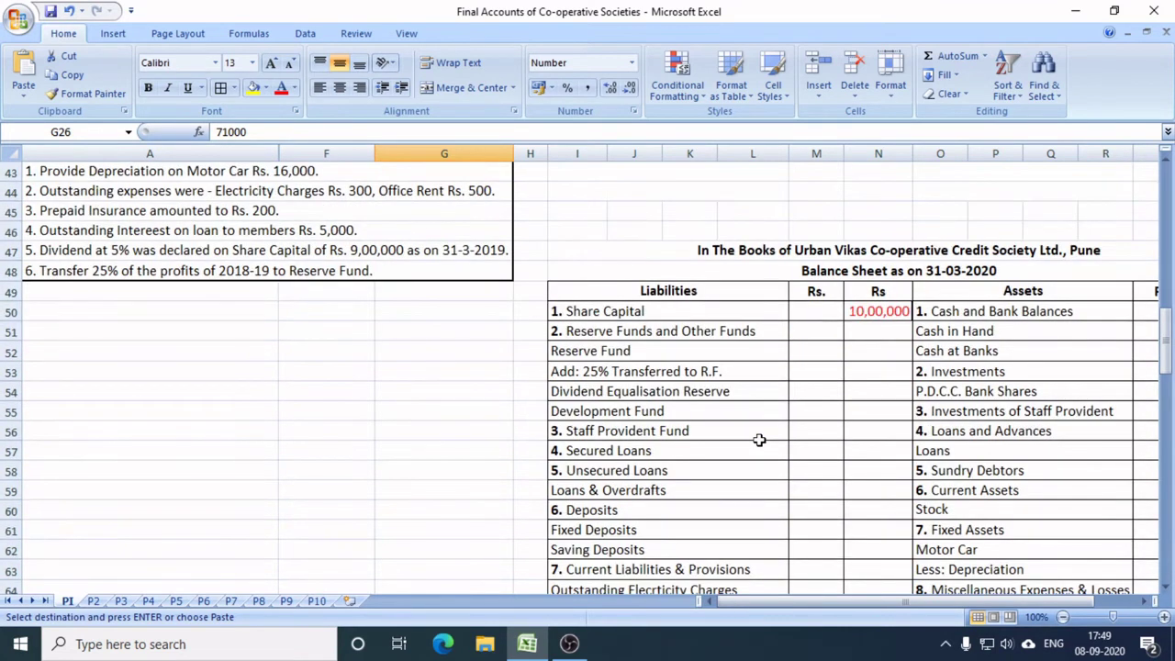
pyautogui.click(818, 351)
pyautogui.hotkey('ctrl', 'v')
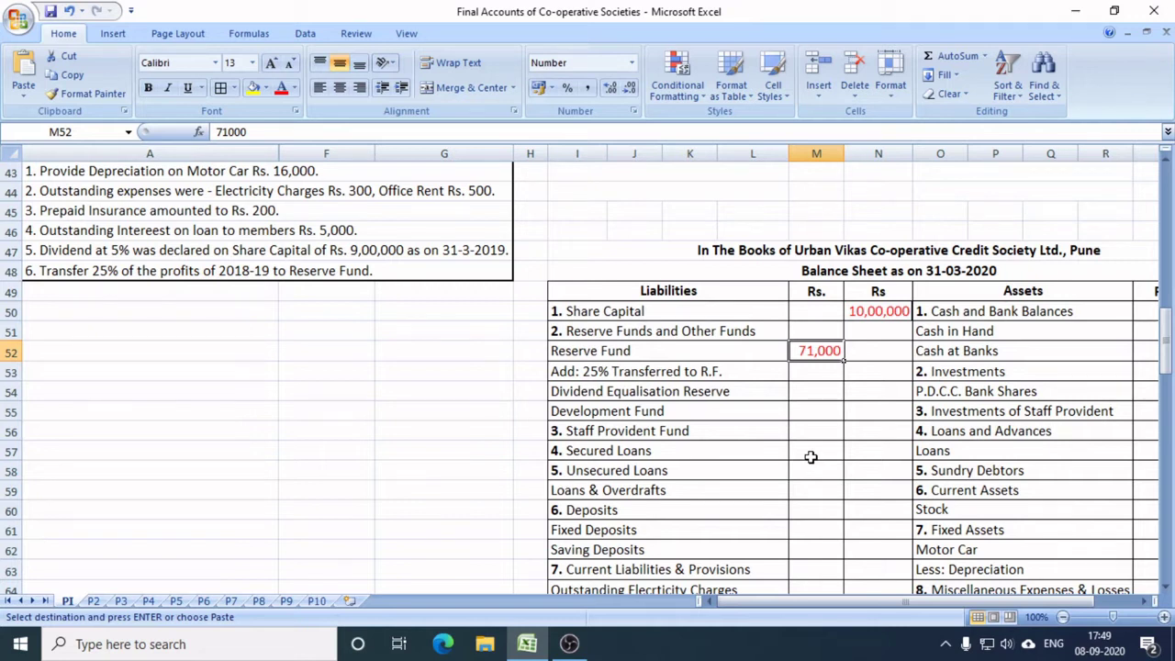
# Colour the Dividend Equalisation Reserve credit amount of 6,000 in cell G27 of the trial balance red.
pyautogui.scroll(6, 618, 461)
pyautogui.scroll(-4, 618, 461)
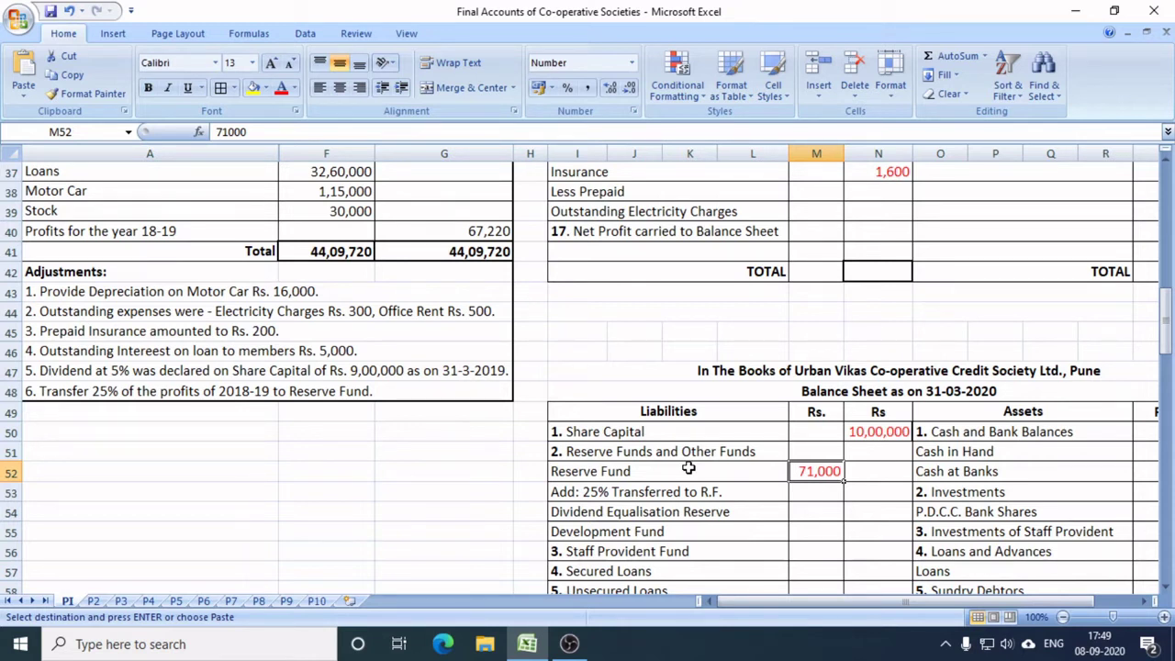
pyautogui.scroll(5, 689, 468)
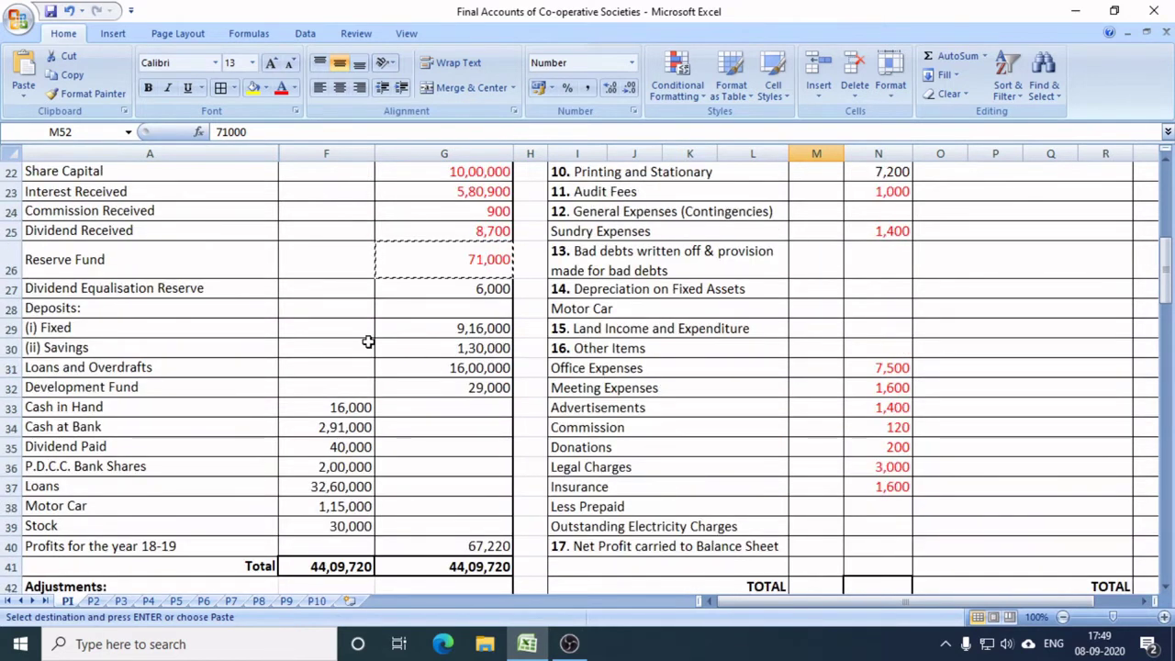
pyautogui.click(461, 311)
pyautogui.click(467, 288)
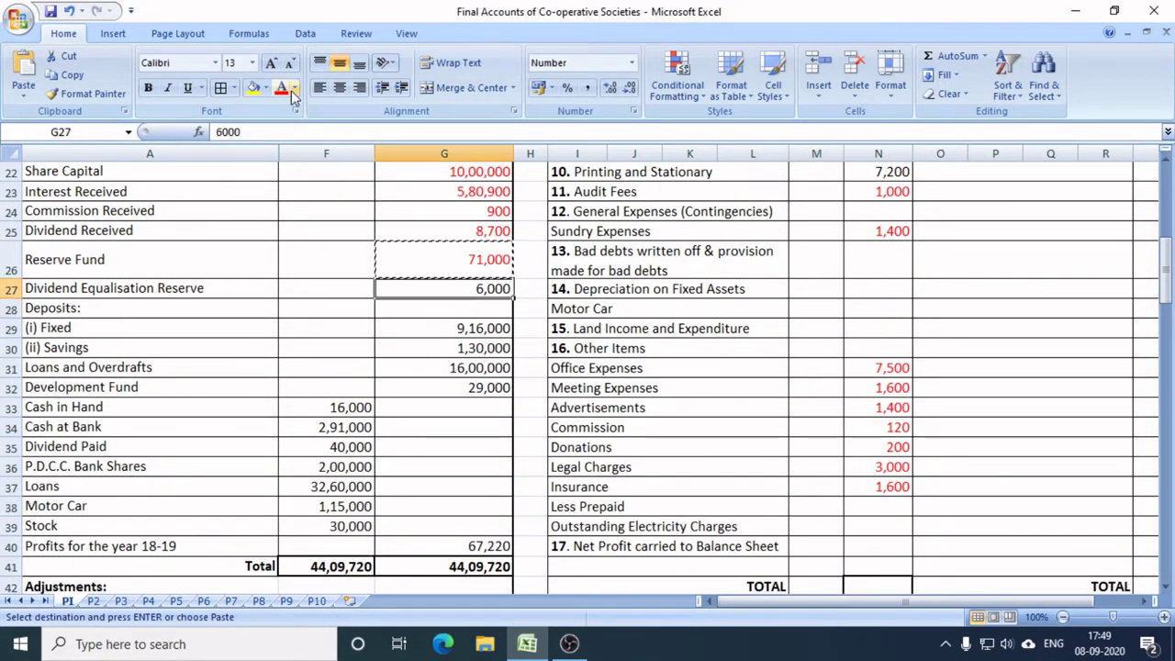
pyautogui.press('Escape')
# Copy the Dividend Equalisation Reserve amount of 6,000 from cell G27 to cell N54 in the Balance Sheet liabilities.
pyautogui.scroll(-7, 742, 425)
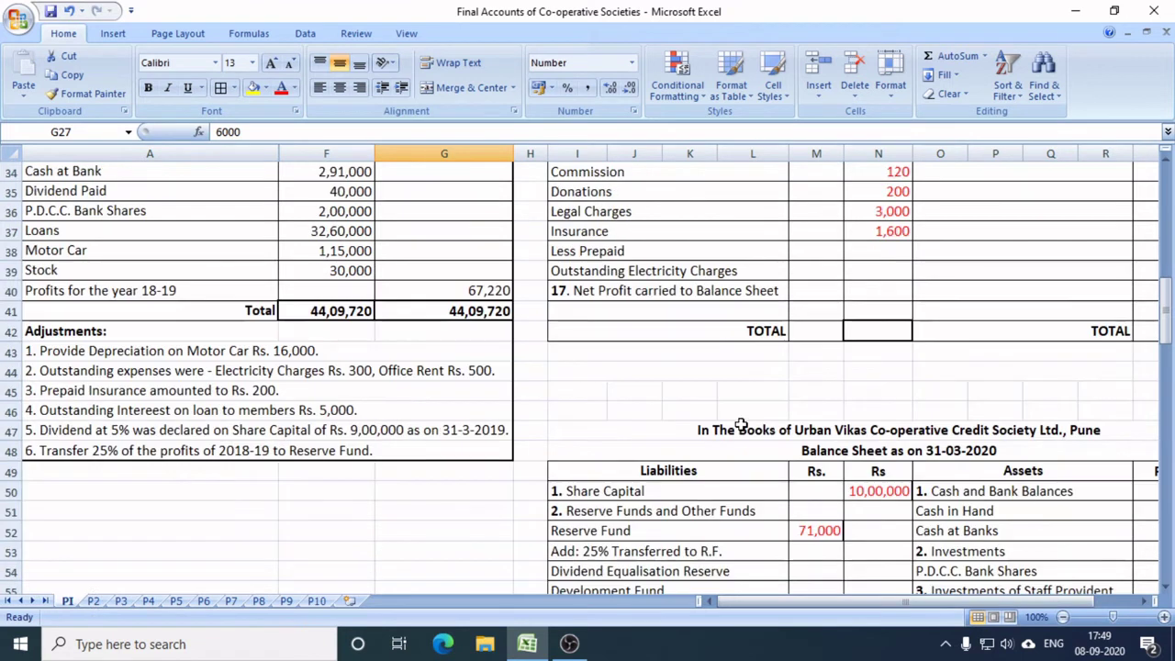
pyautogui.click(816, 392)
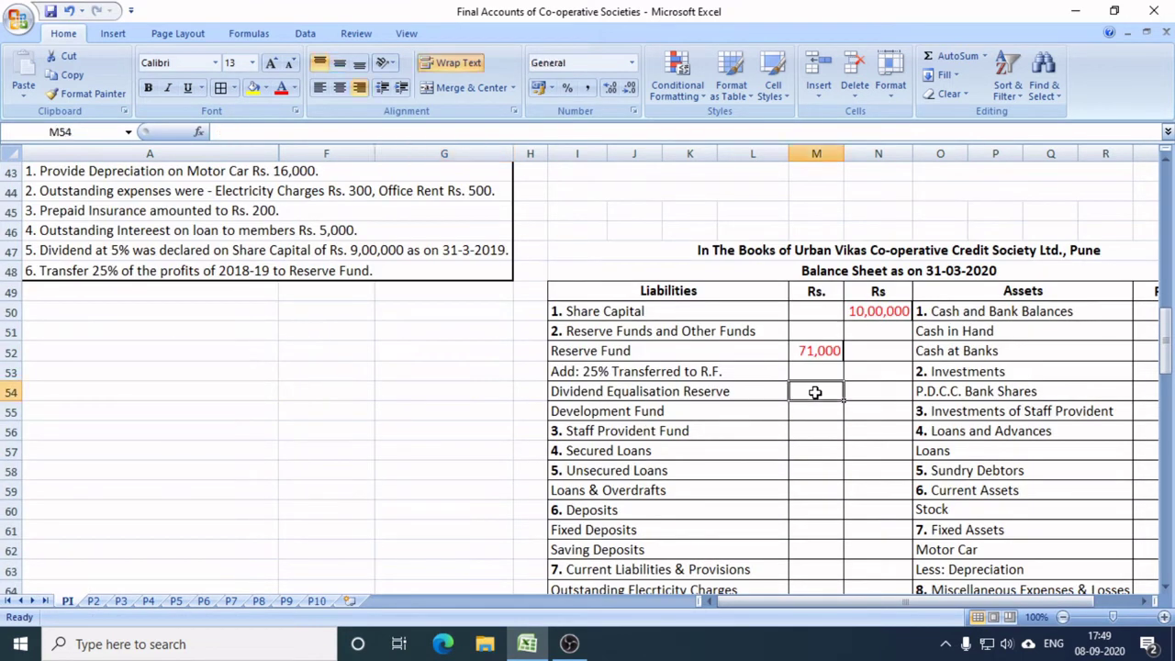
pyautogui.click(861, 391)
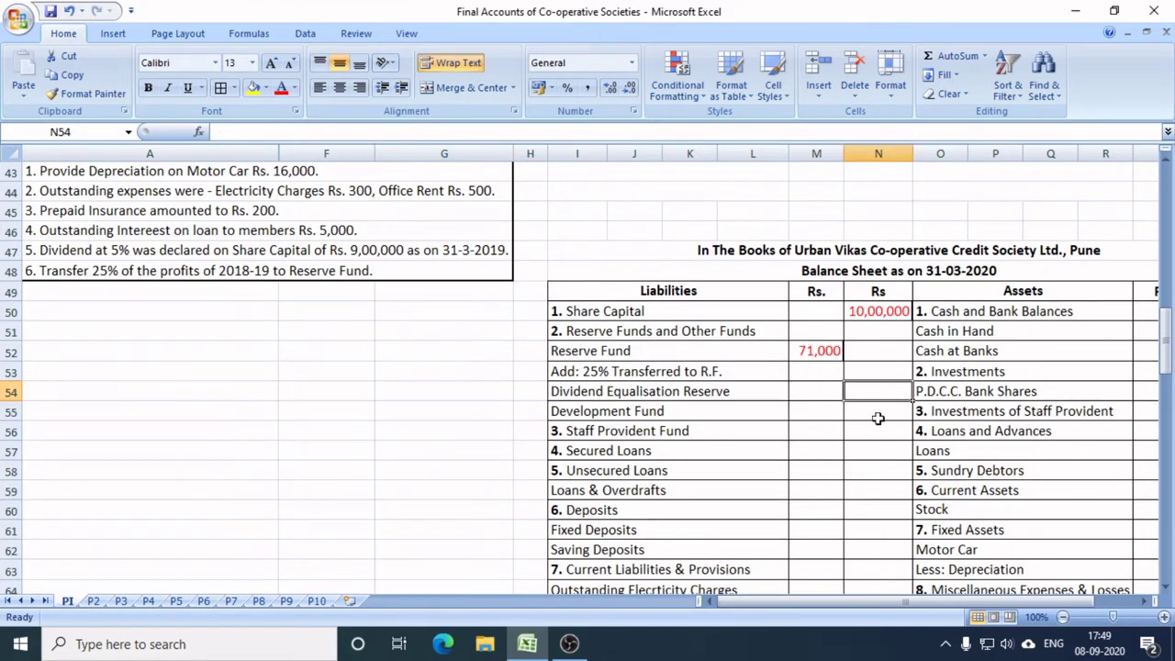
pyautogui.scroll(9, 569, 384)
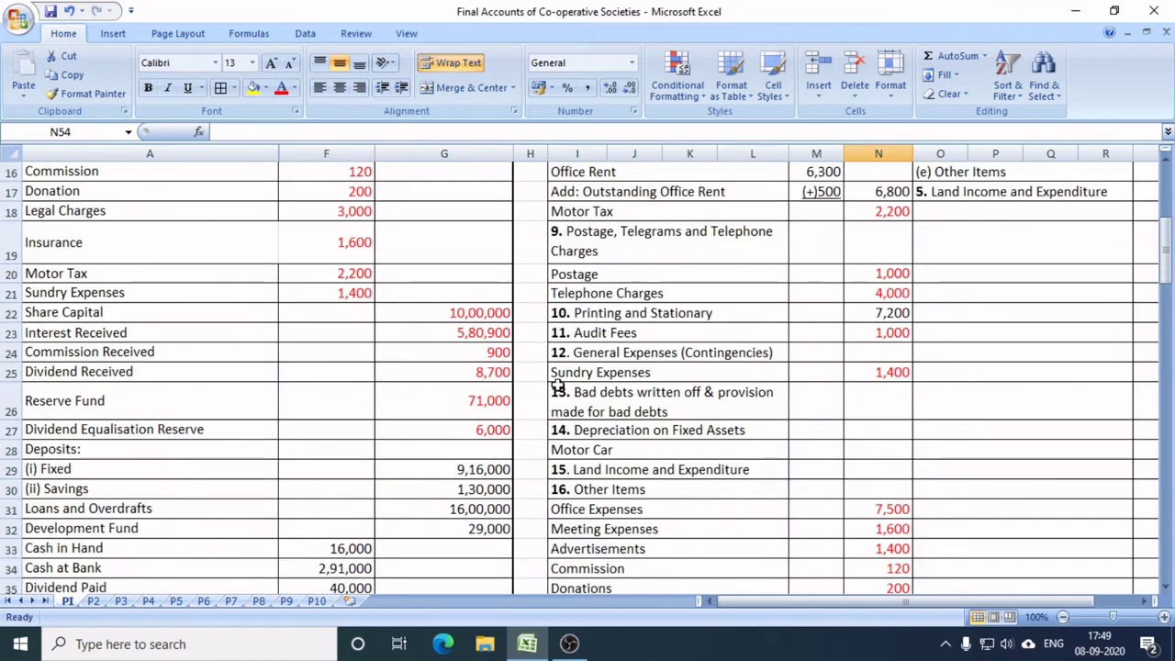
pyautogui.click(482, 429)
pyautogui.hotkey('ctrl', 'c')
pyautogui.scroll(-10, 715, 483)
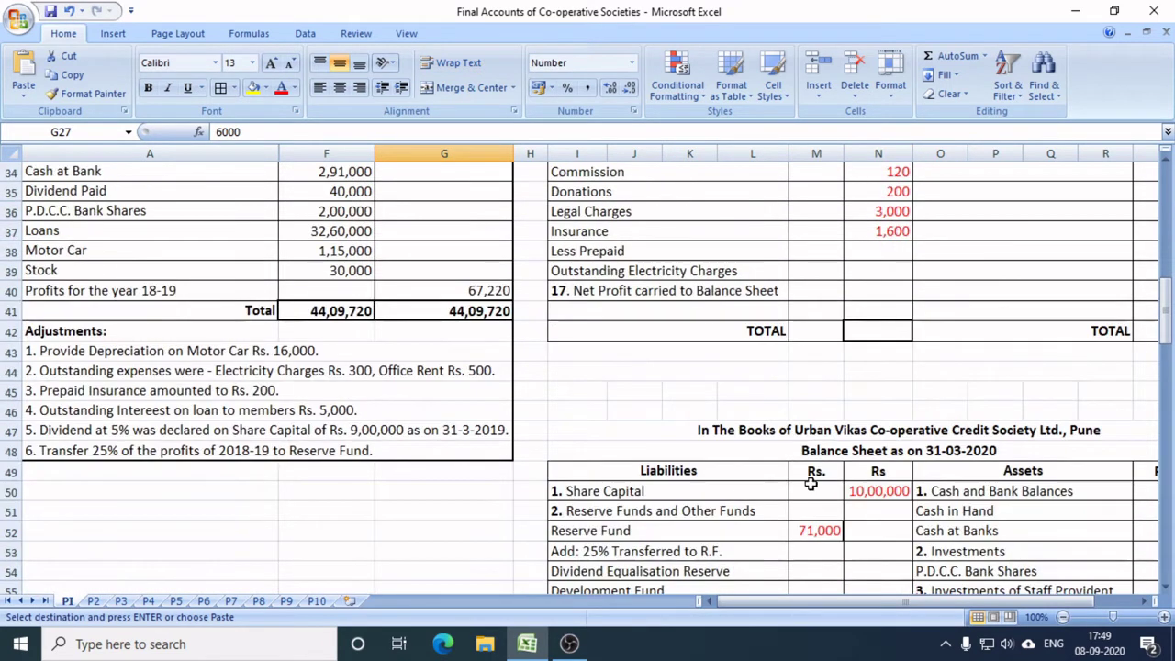
pyautogui.click(854, 332)
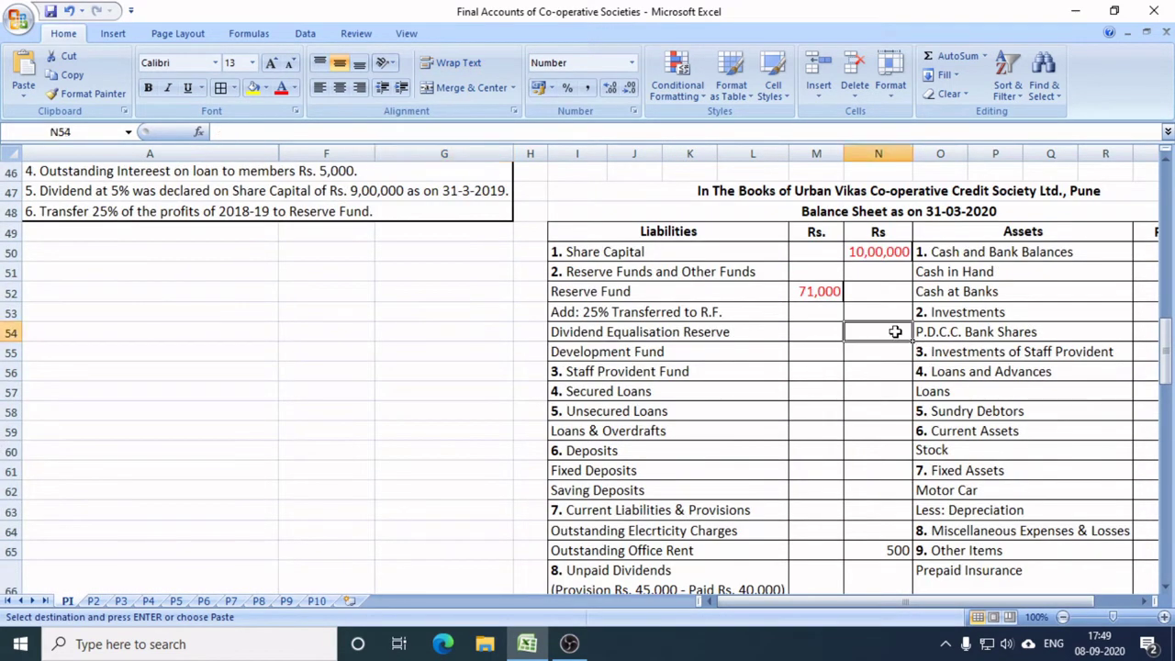
pyautogui.hotkey('ctrl', 'v')
# Colour the Fixed and Savings deposits of 9,16,000 and 1,30,000 in G29:G30 red and copy them to N61:N62 under Deposits.
pyautogui.scroll(6, 505, 434)
pyautogui.scroll(4, 505, 434)
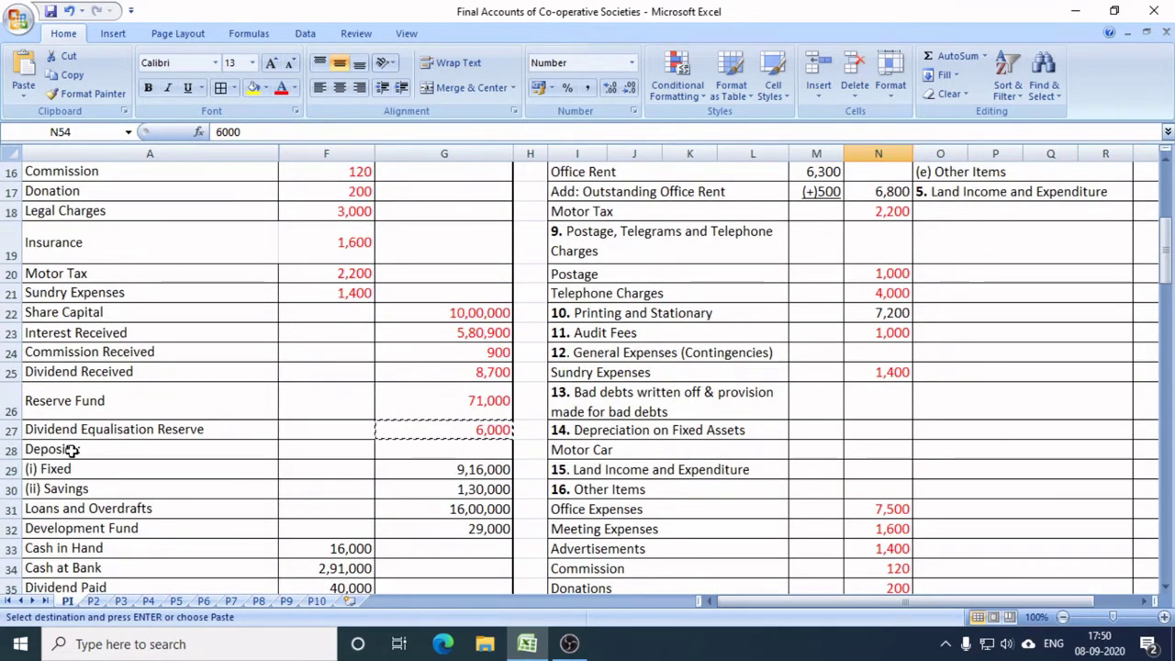
pyautogui.moveTo(483, 469); pyautogui.dragTo(482, 489)
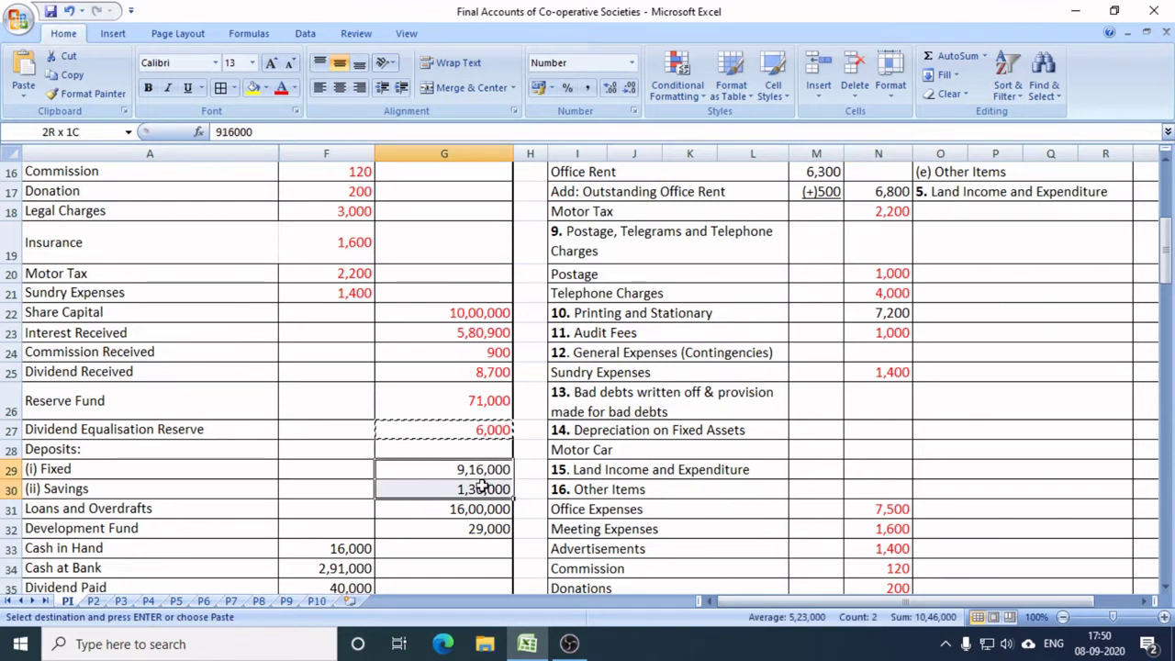
pyautogui.click(281, 88)
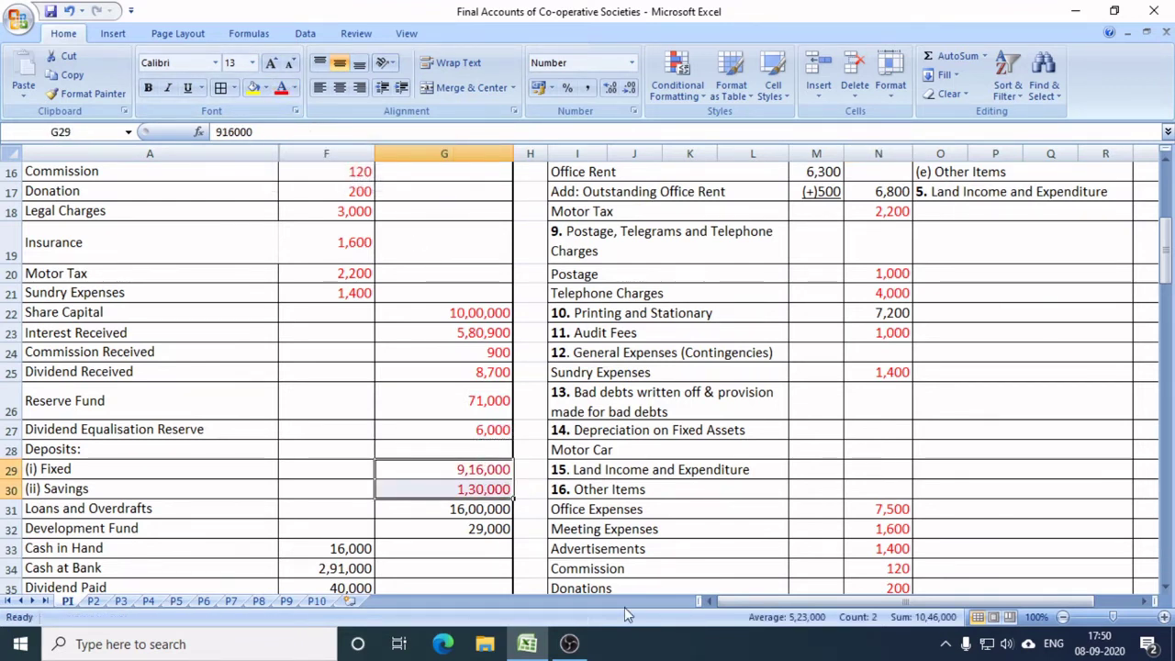
pyautogui.hotkey('ctrl', 'c')
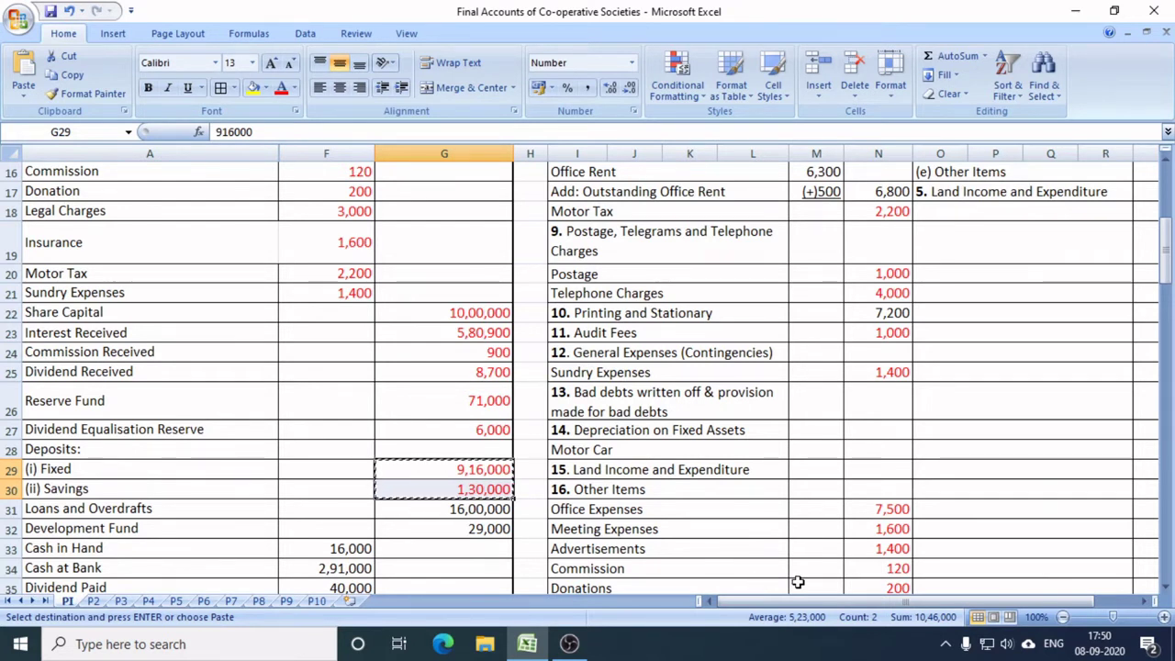
pyautogui.scroll(-8, 798, 582)
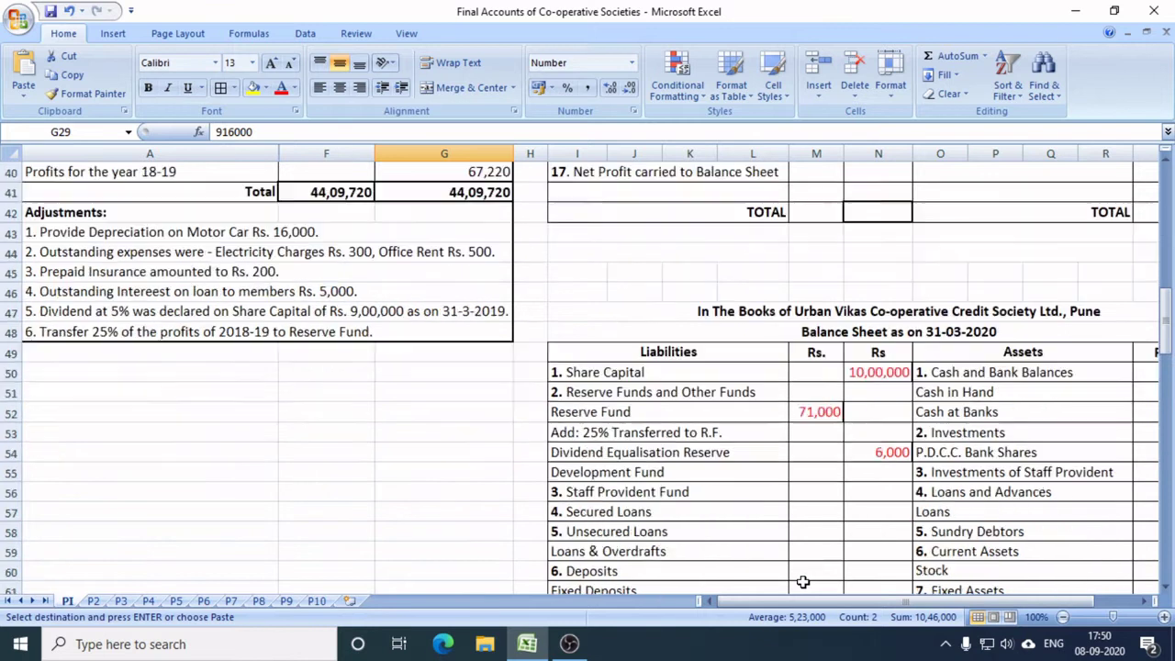
pyautogui.scroll(-1, 803, 582)
pyautogui.scroll(-2, 787, 543)
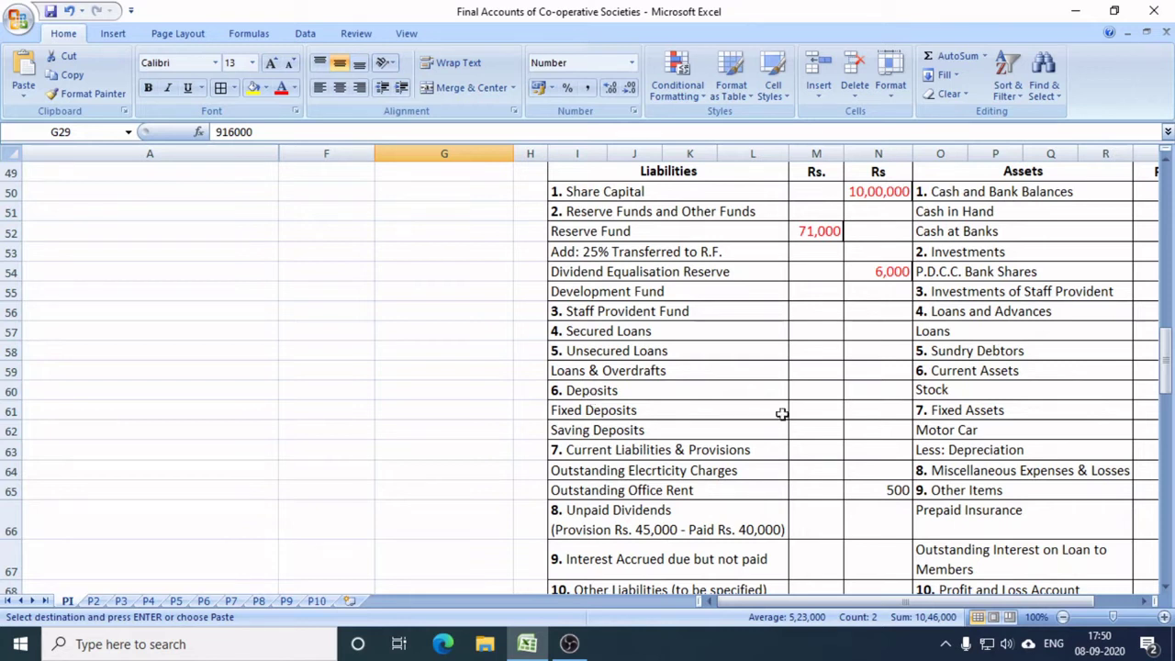
pyautogui.click(871, 413)
pyautogui.hotkey('ctrl', 'v')
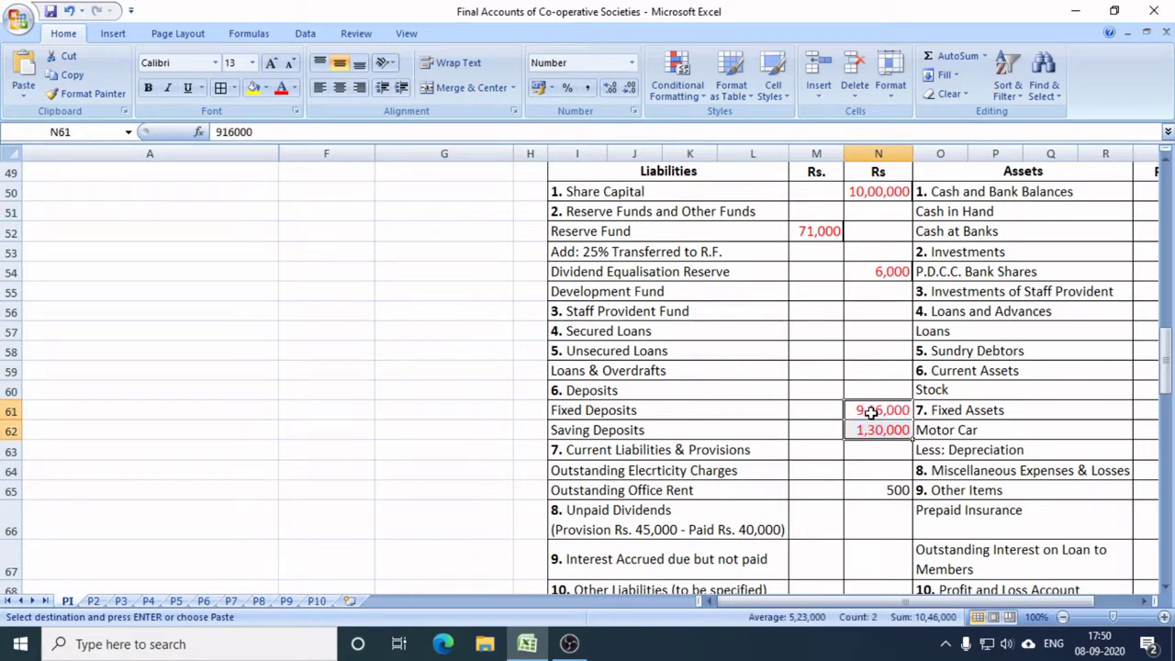
# Colour the Loans and Overdrafts credit amount of 16,00,000 in cell G31 red and copy it to cell N59 in the Balance Sheet liabilities.
pyautogui.scroll(8, 363, 466)
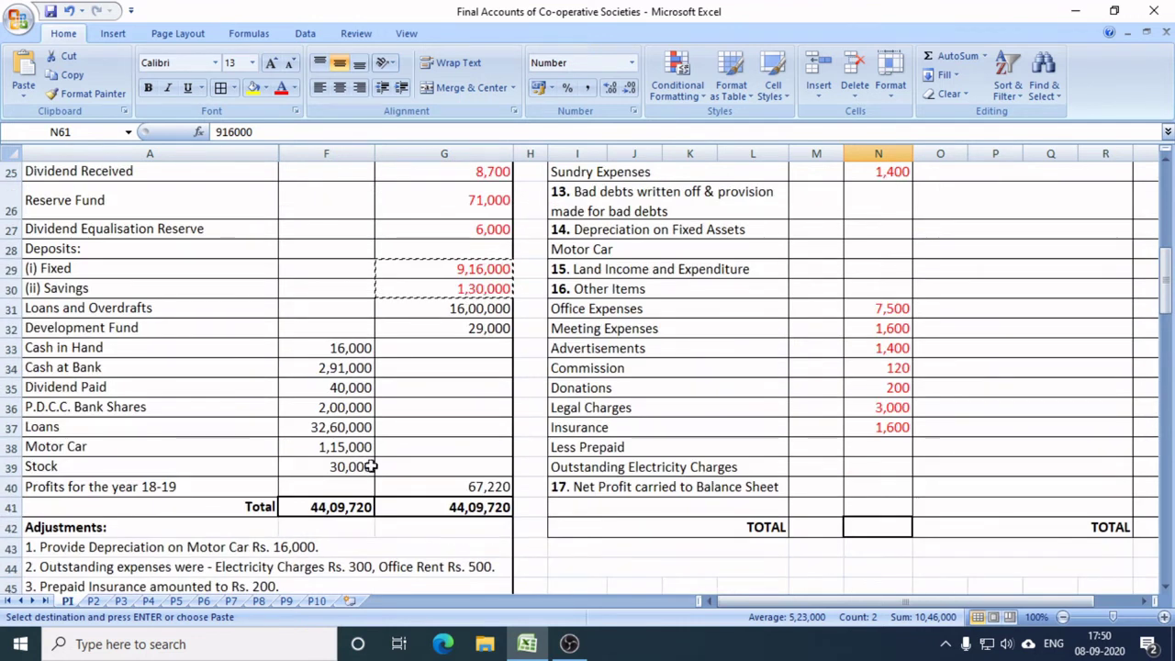
pyautogui.click(440, 308)
pyautogui.press('Escape')
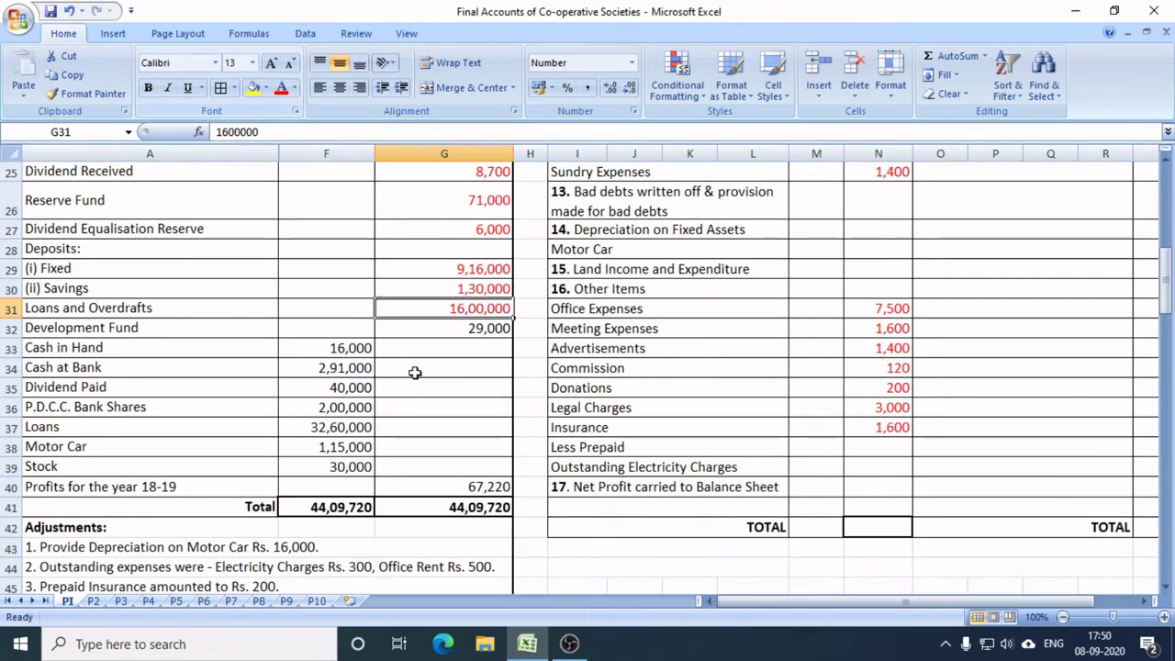
pyautogui.hotkey('ctrl', 'c')
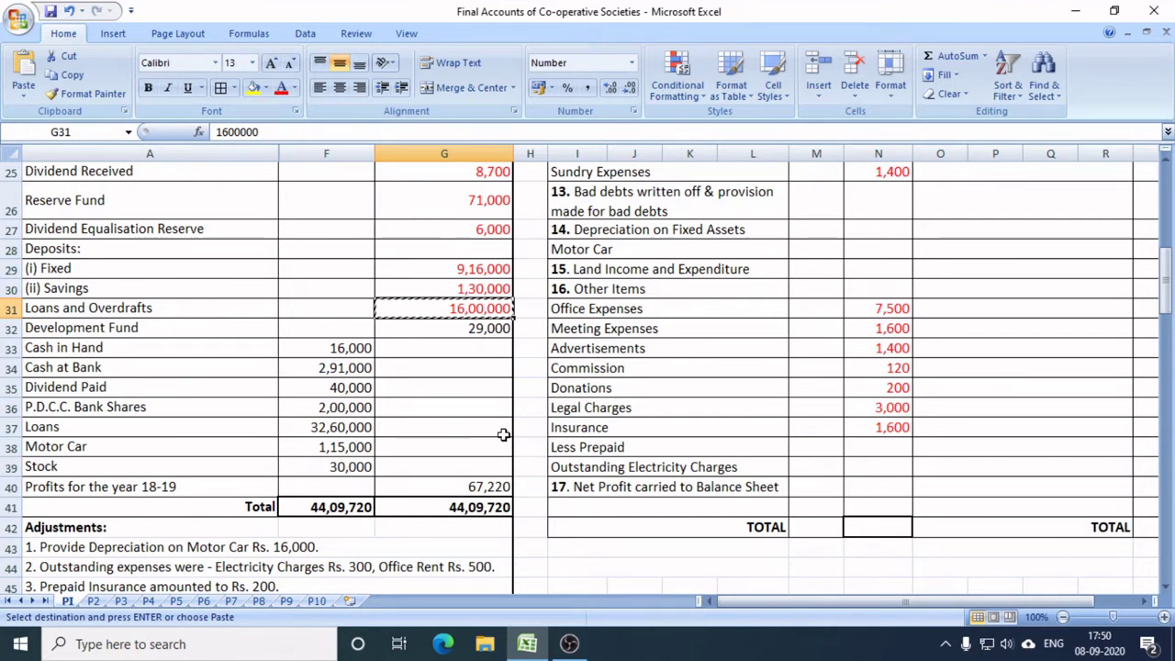
pyautogui.scroll(-3, 797, 540)
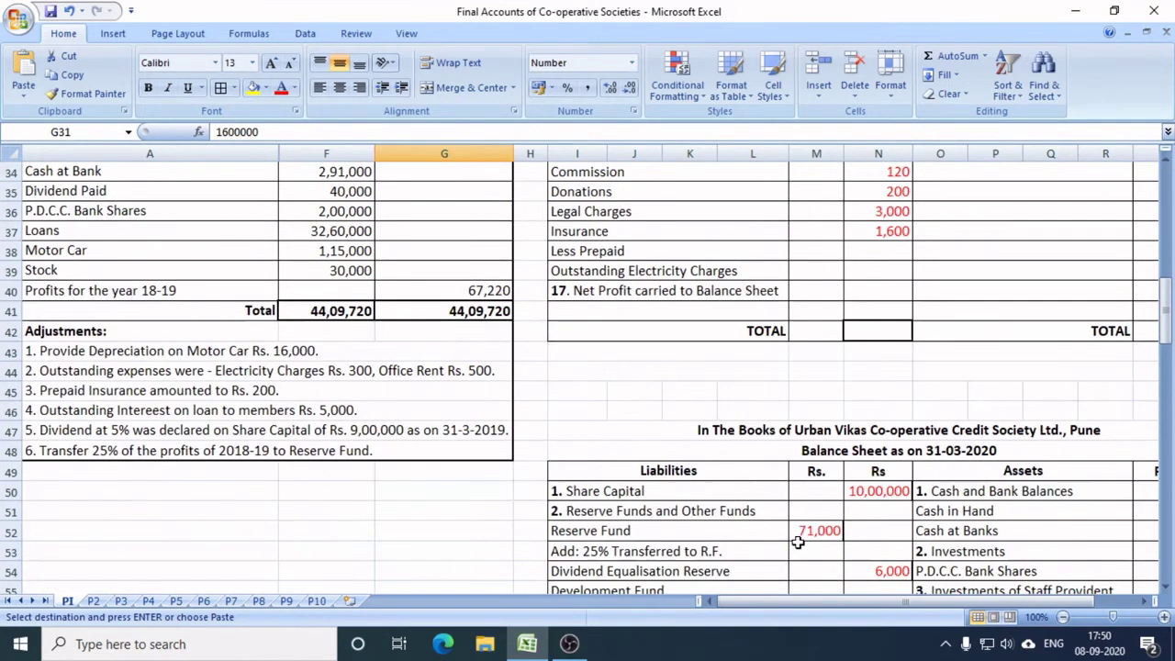
pyautogui.scroll(-2, 801, 545)
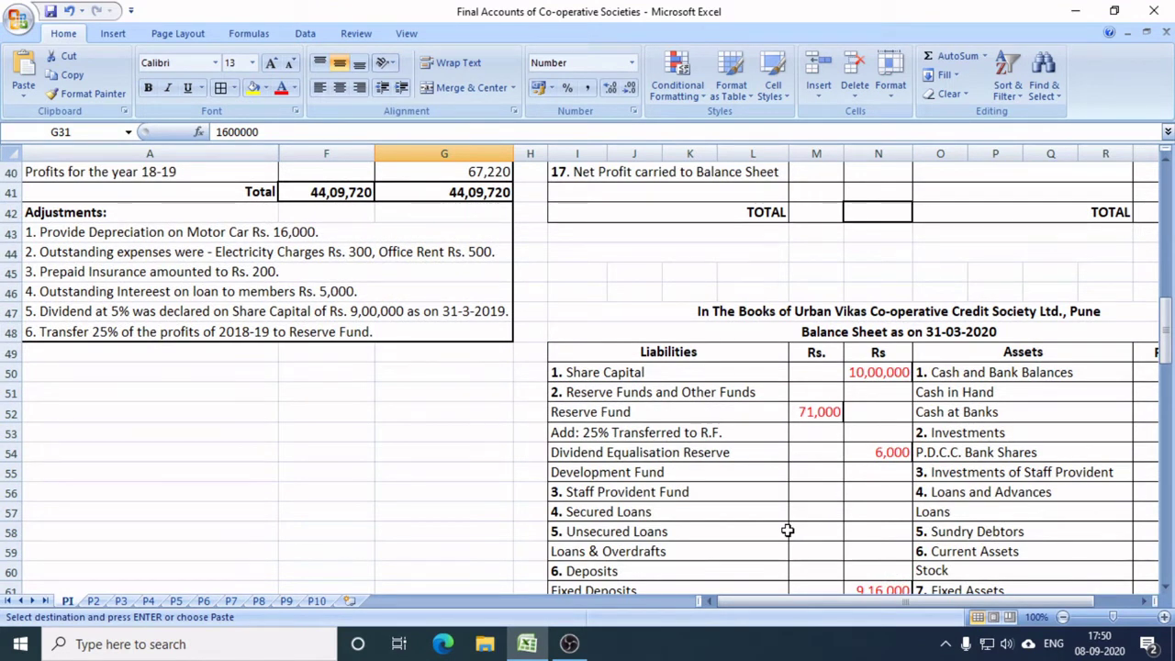
pyautogui.click(879, 515)
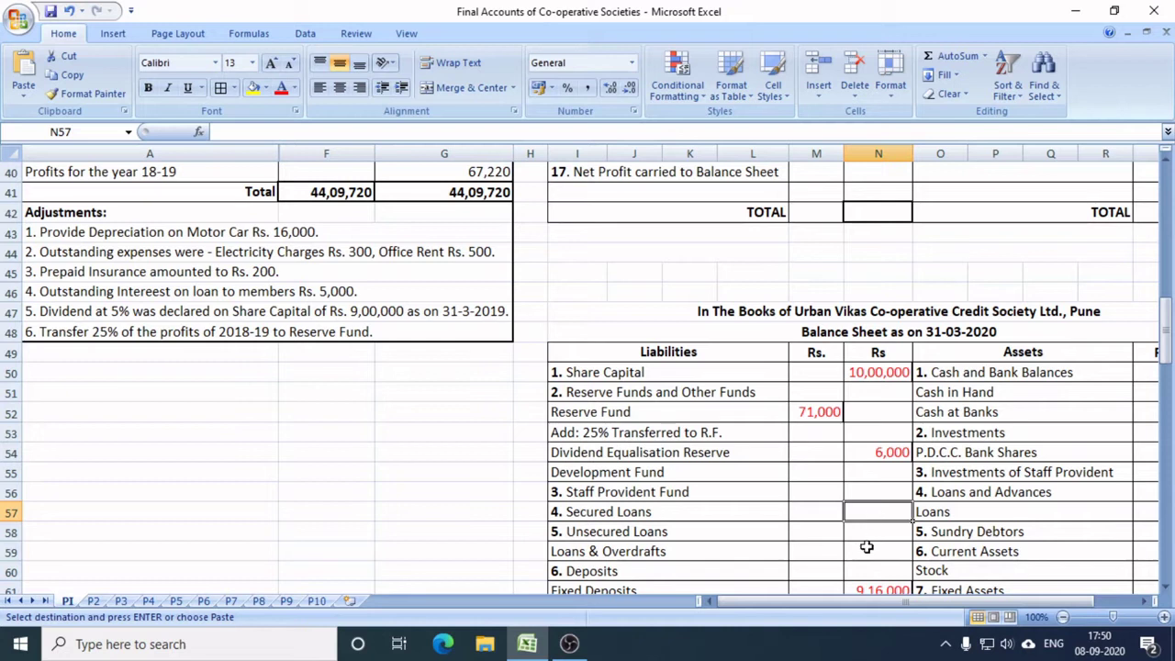
pyautogui.click(873, 552)
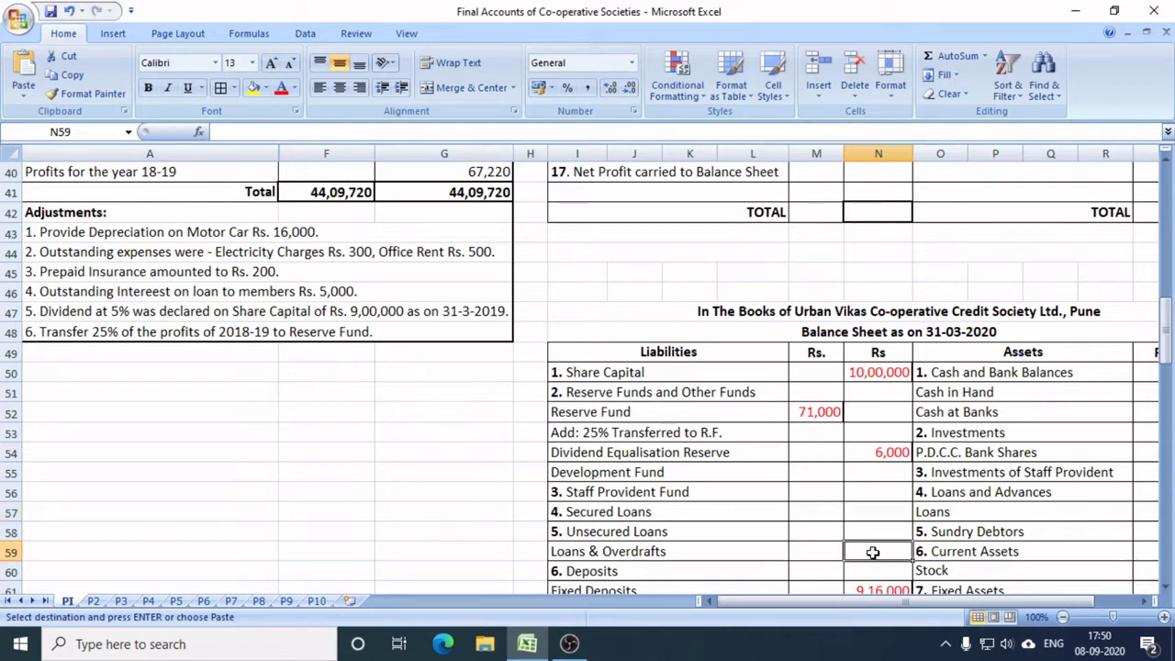
pyautogui.hotkey('ctrl', 'v')
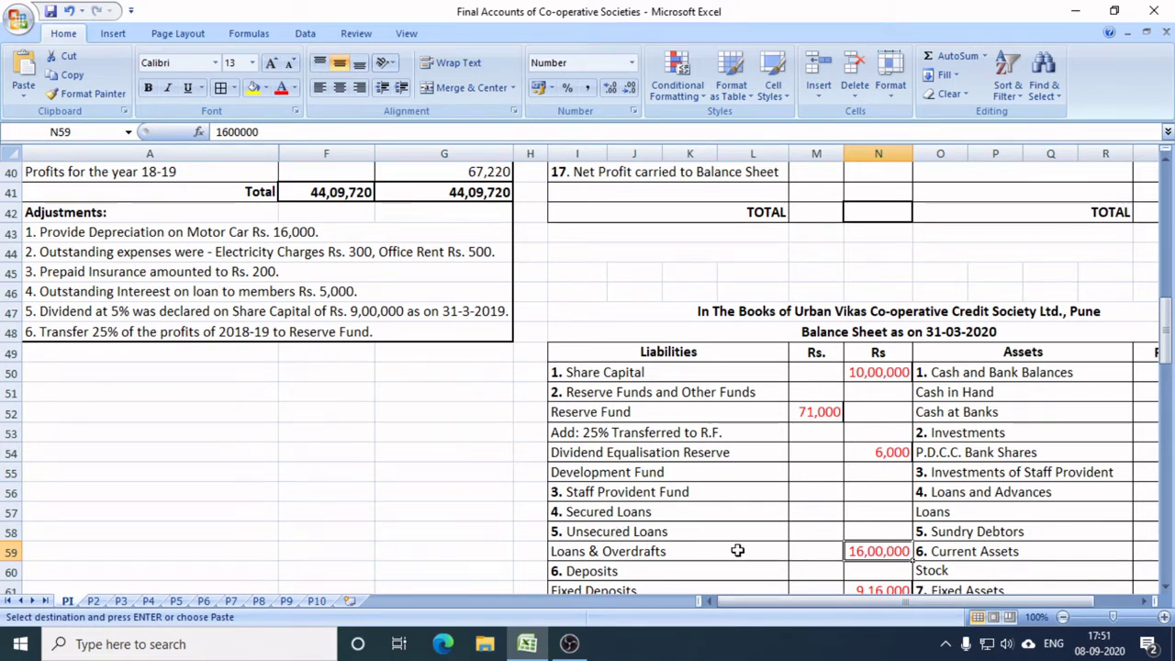
# Colour the Development Fund credit amount of 29,000 in cell G32 red and copy it to cell N55 in the Balance Sheet liabilities.
pyautogui.scroll(3, 738, 550)
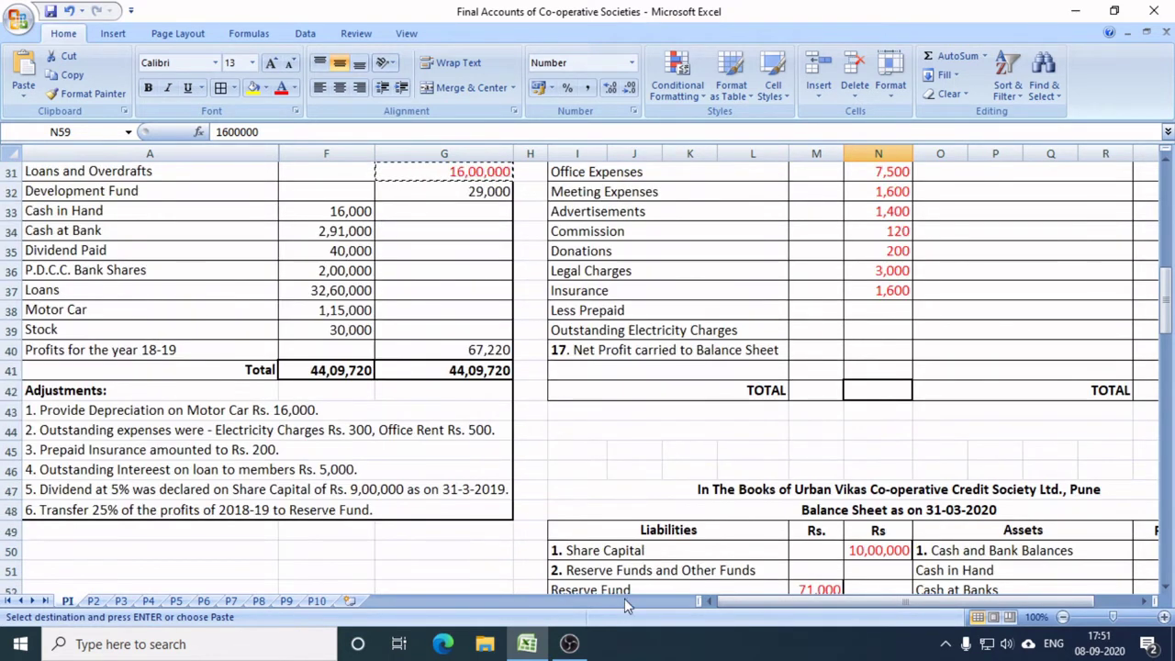
pyautogui.click(456, 194)
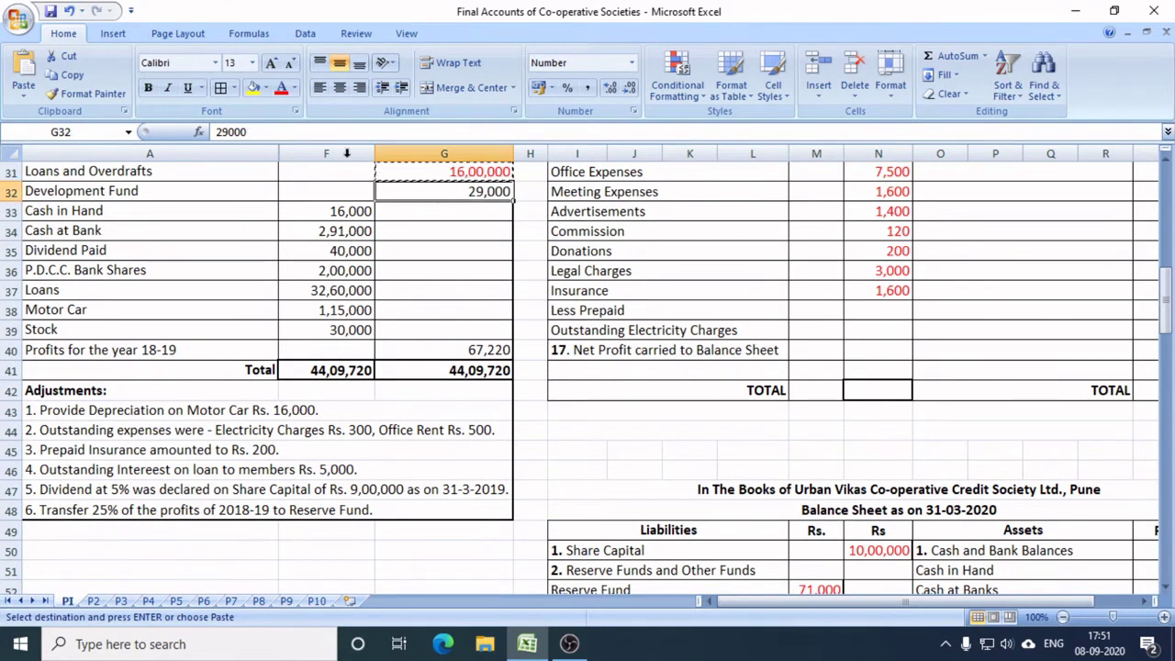
pyautogui.press('Escape')
pyautogui.scroll(-3, 713, 379)
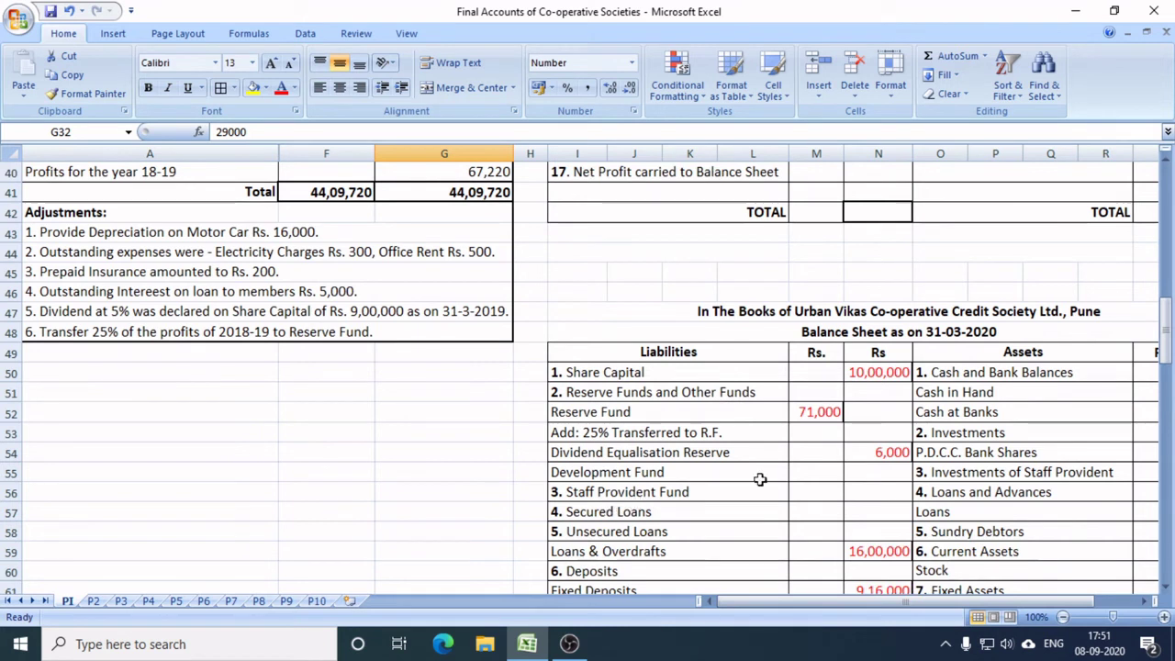
pyautogui.click(889, 472)
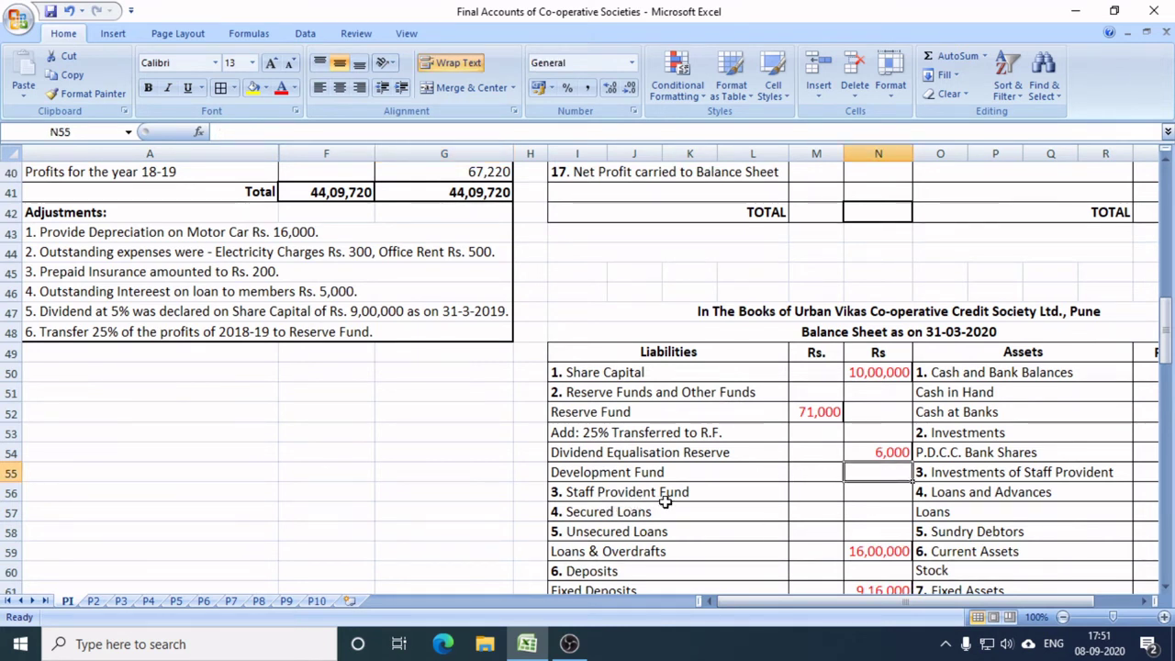
pyautogui.scroll(5, 652, 482)
pyautogui.click(477, 328)
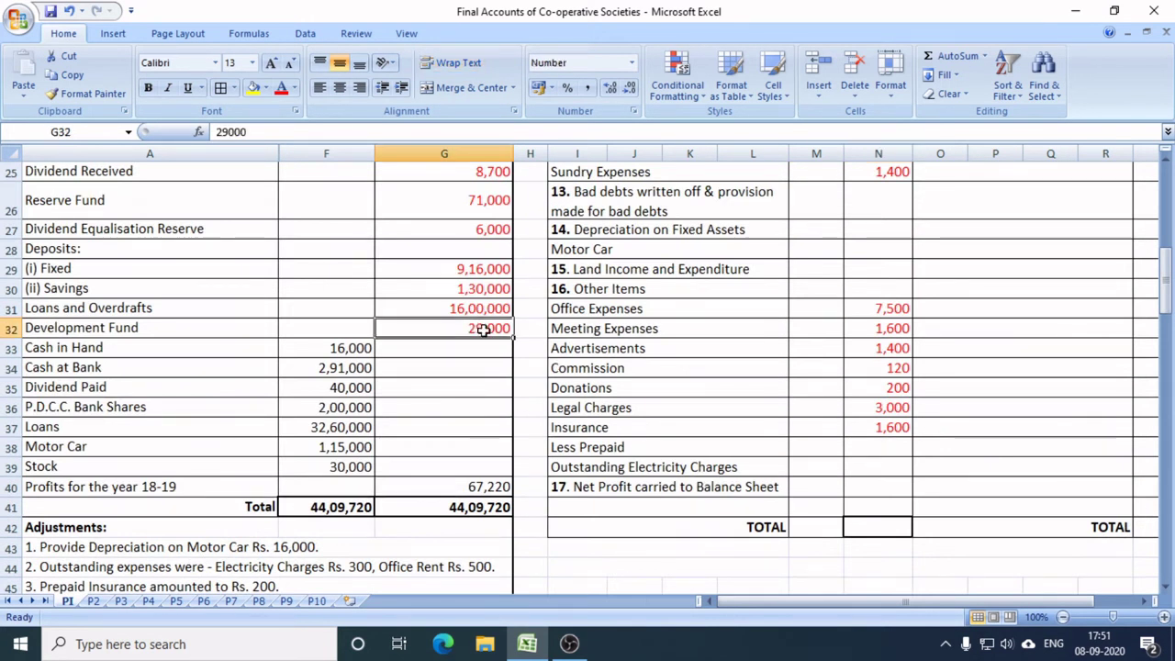
pyautogui.hotkey('ctrl', 'c')
pyautogui.scroll(-6, 918, 531)
pyautogui.scroll(-1, 880, 531)
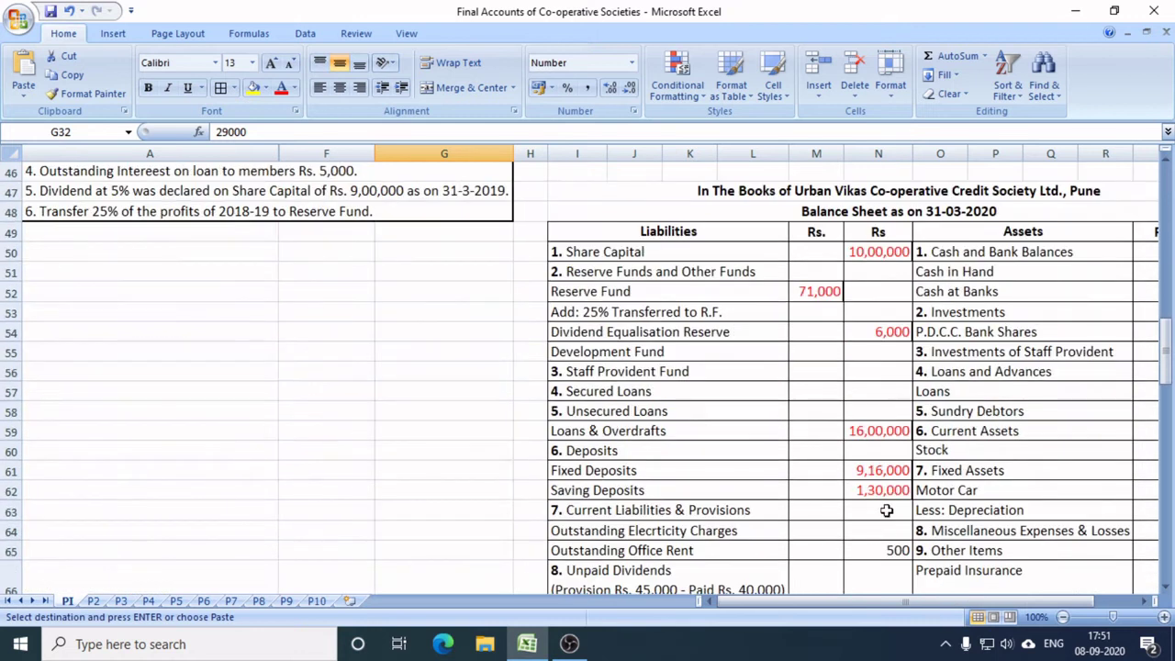
pyautogui.click(876, 357)
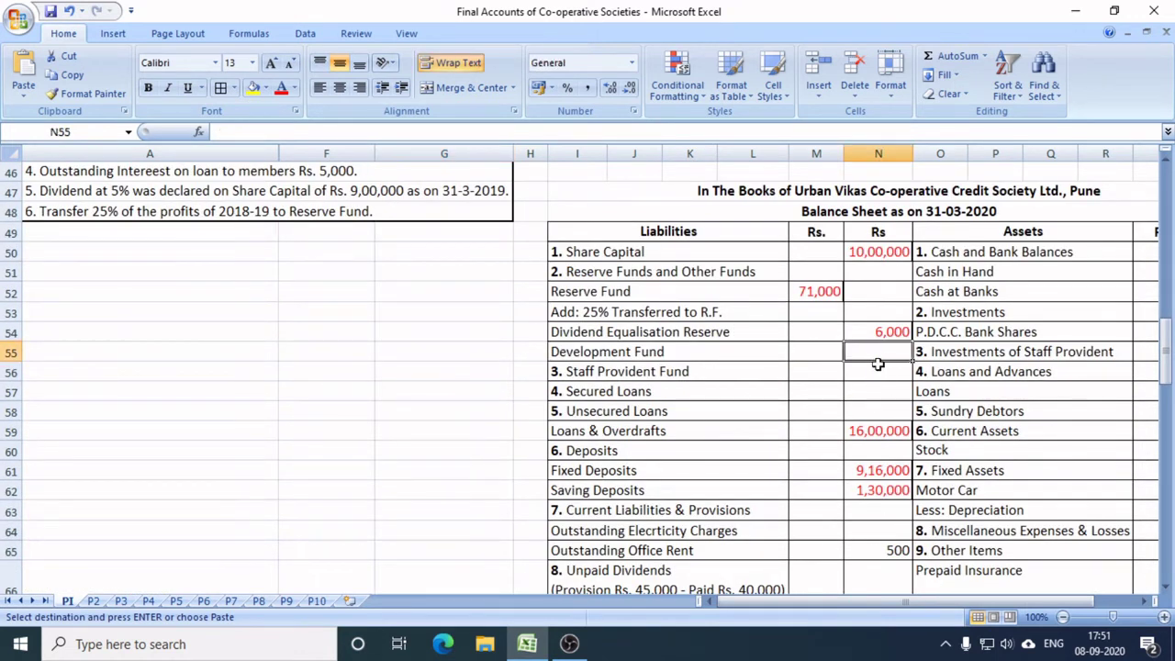
pyautogui.hotkey('ctrl', 'v')
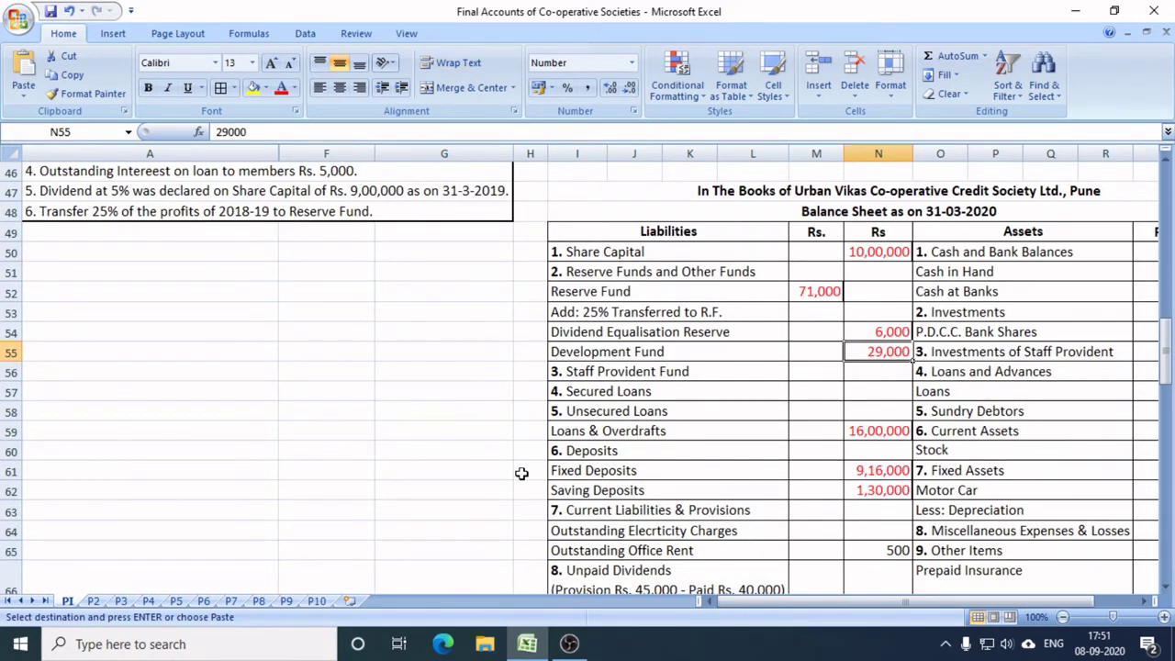
# Colour the Cash in Hand and Cash at Bank amounts of 16,000 and 2,91,000 in F33:F34 of the trial balance red.
pyautogui.scroll(5, 521, 473)
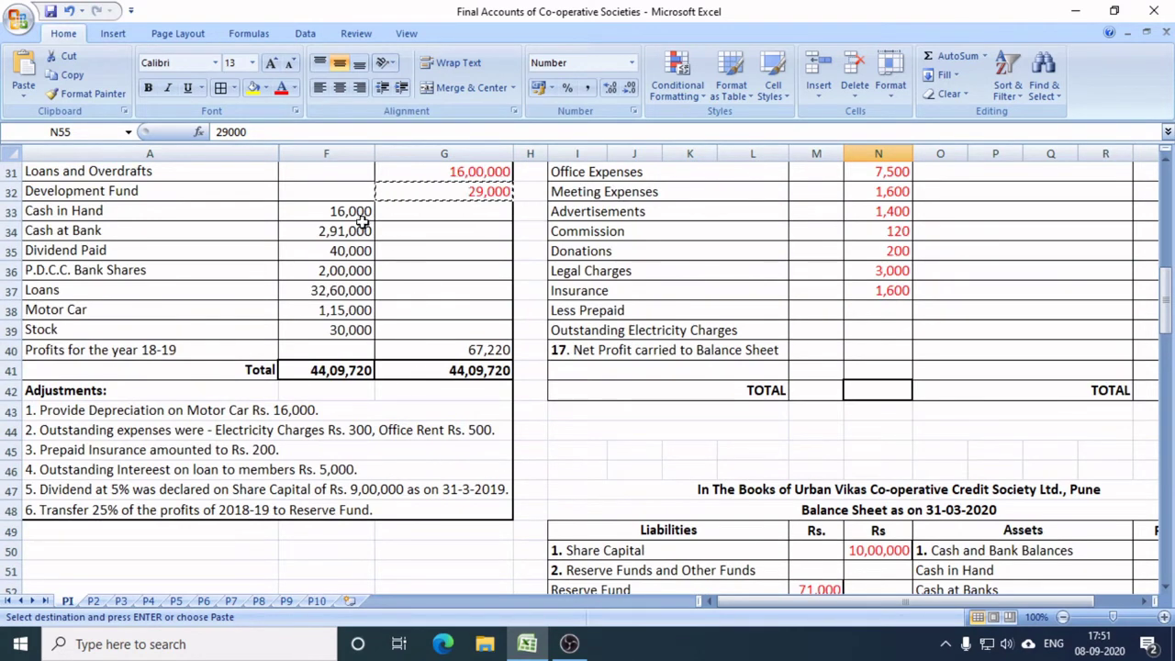
pyautogui.moveTo(359, 213); pyautogui.dragTo(358, 232)
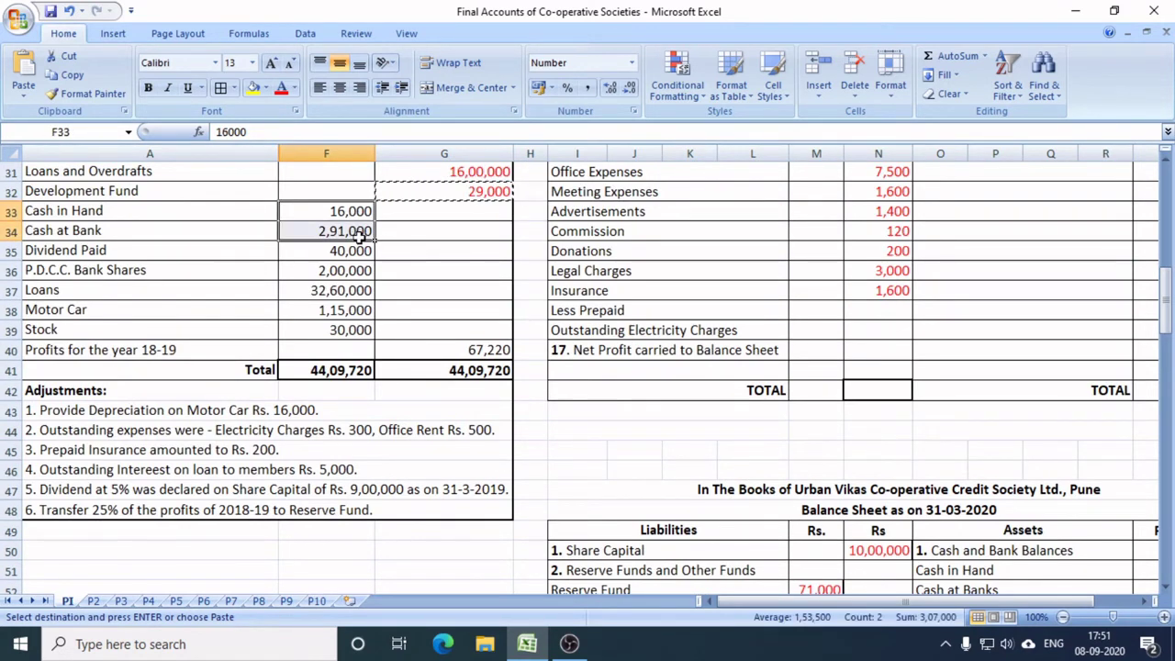
pyautogui.hotkey('ctrl', 'c')
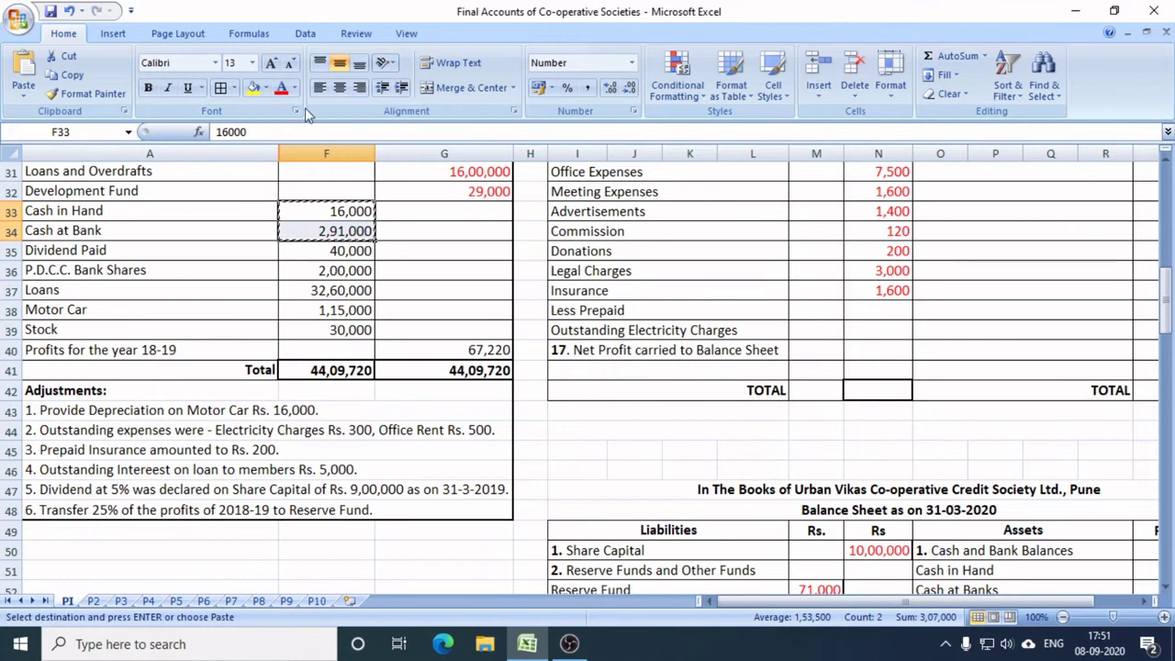
pyautogui.click(281, 89)
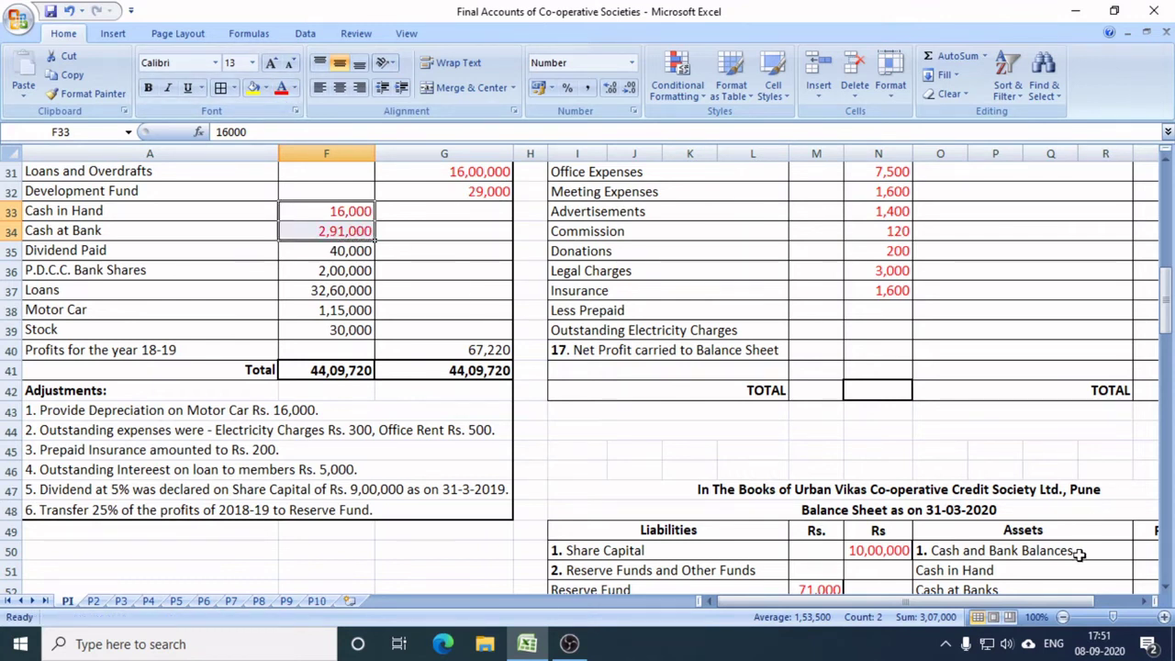
# Copy the Cash in Hand and Cash at Bank amounts from F33:F34 to the Balance Sheet assets, starting at cell T51.
pyautogui.hscroll(2, 893, 601)
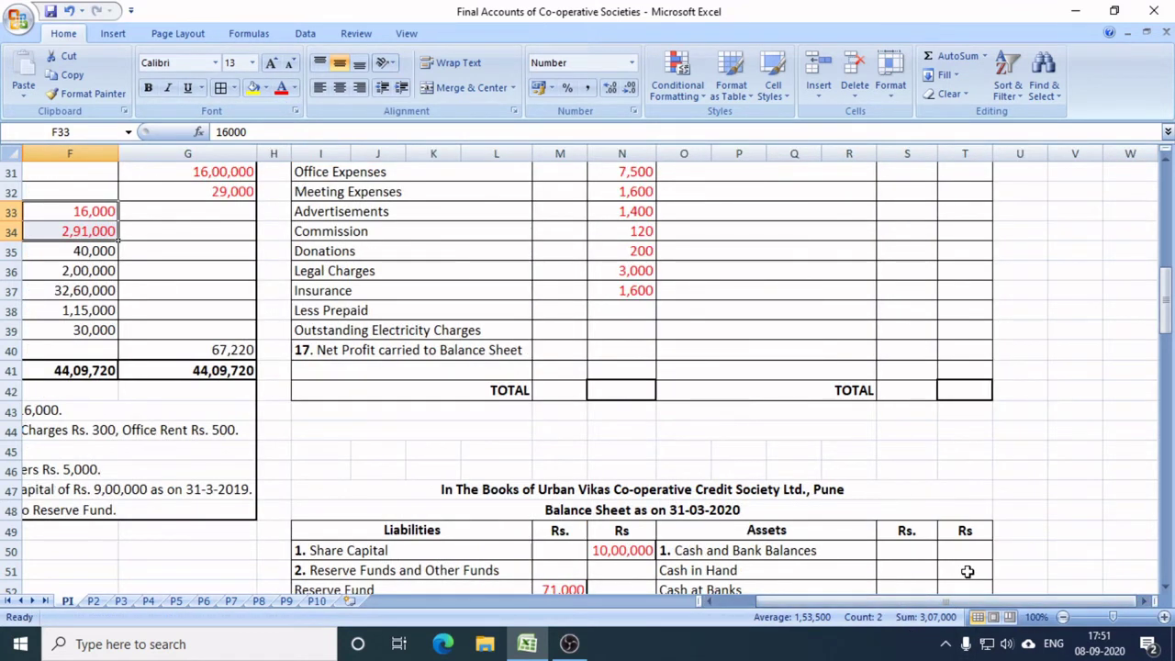
pyautogui.scroll(-2, 965, 572)
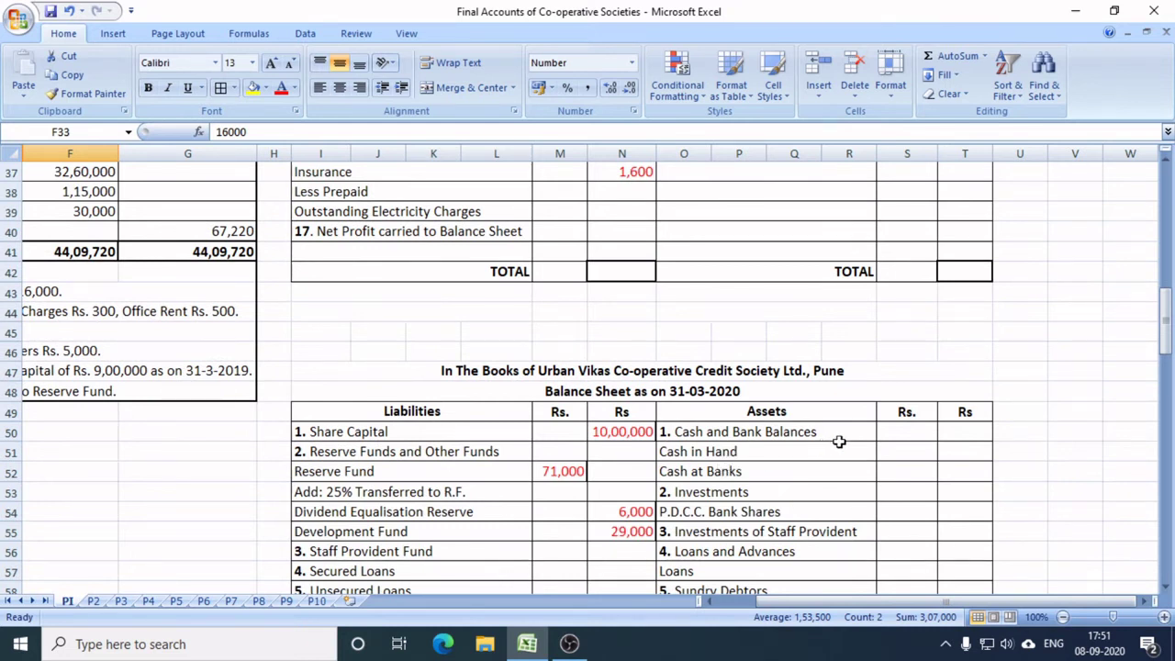
pyautogui.click(956, 452)
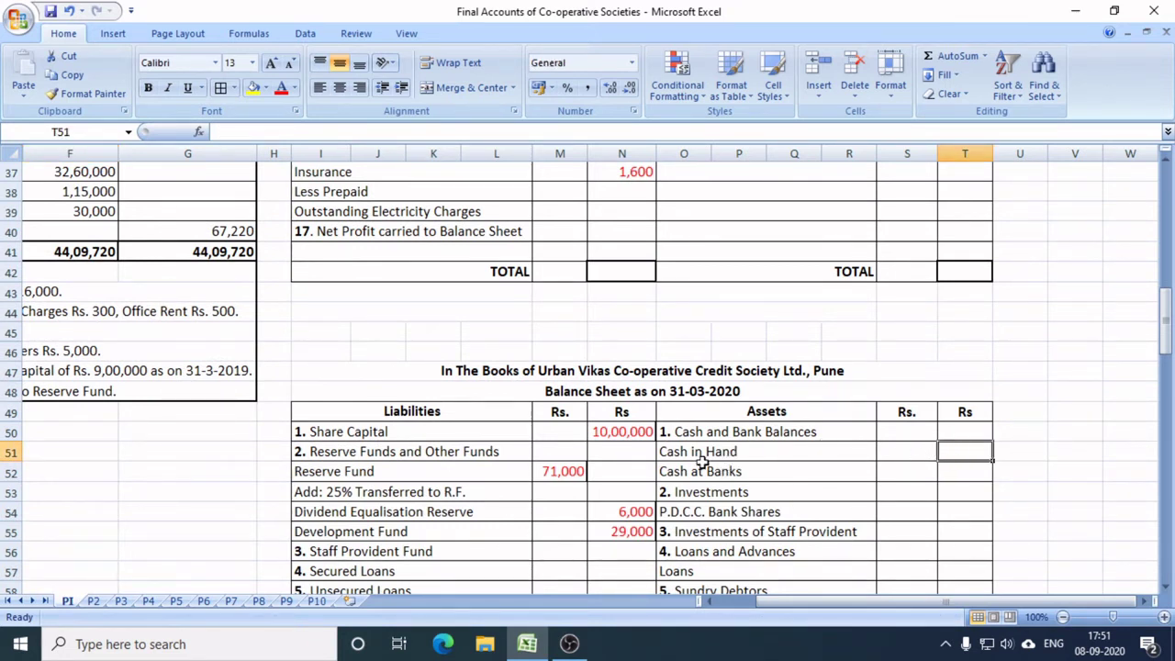
pyautogui.scroll(5, 662, 464)
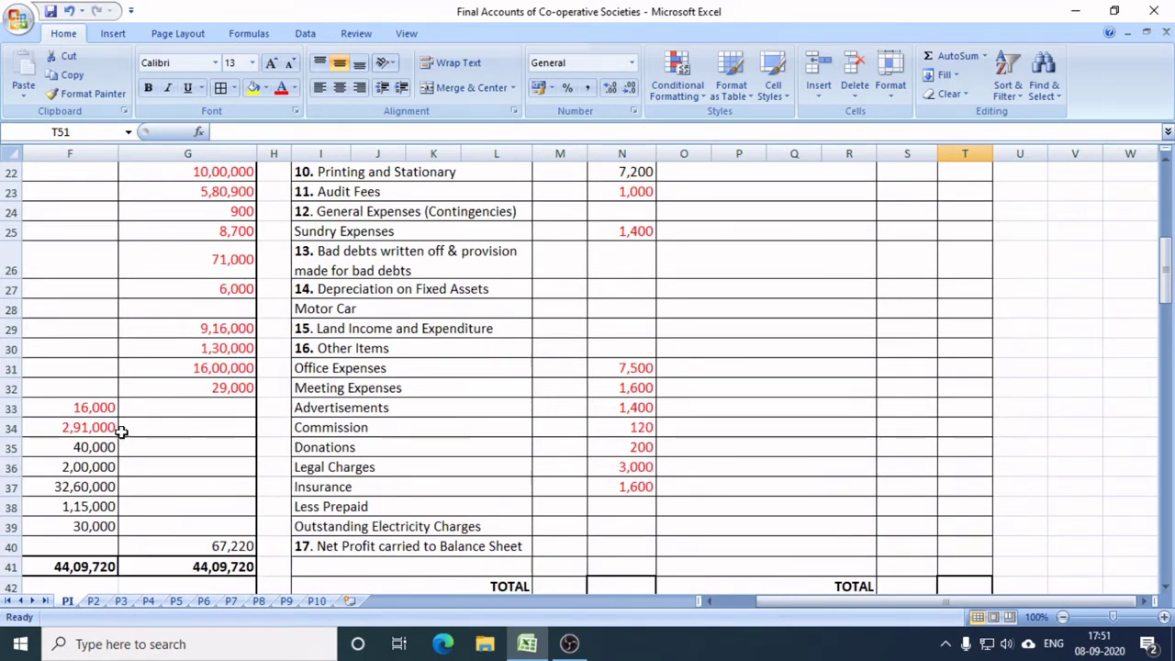
pyautogui.moveTo(797, 601); pyautogui.dragTo(793, 601)
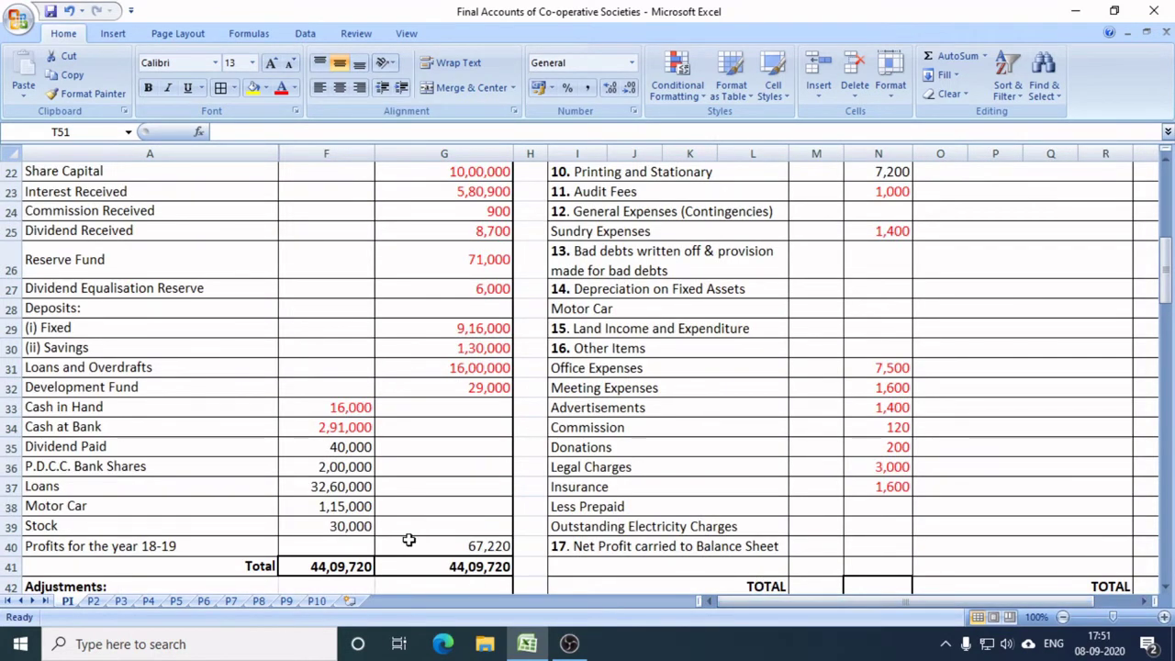
# Copy the Cash in Hand and Cash at Bank amounts into T51:T52 of the balance sheet's assets and autofit column T.
pyautogui.moveTo(349, 407); pyautogui.dragTo(351, 427)
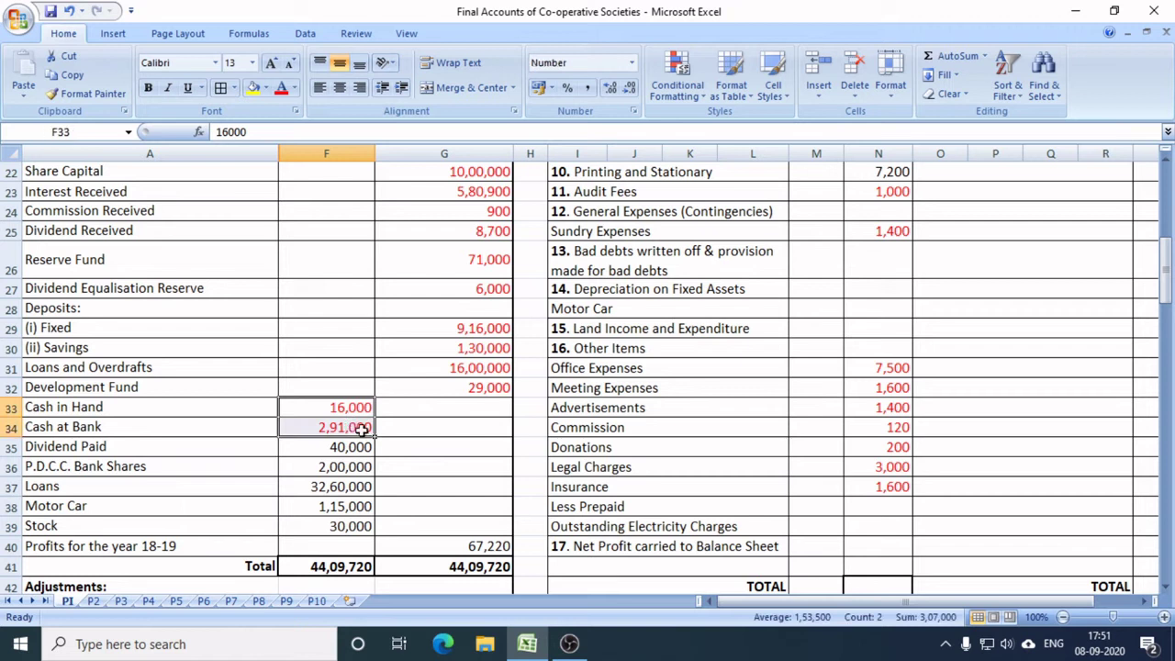
pyautogui.hotkey('ctrl', 'c')
pyautogui.moveTo(867, 602); pyautogui.dragTo(908, 602)
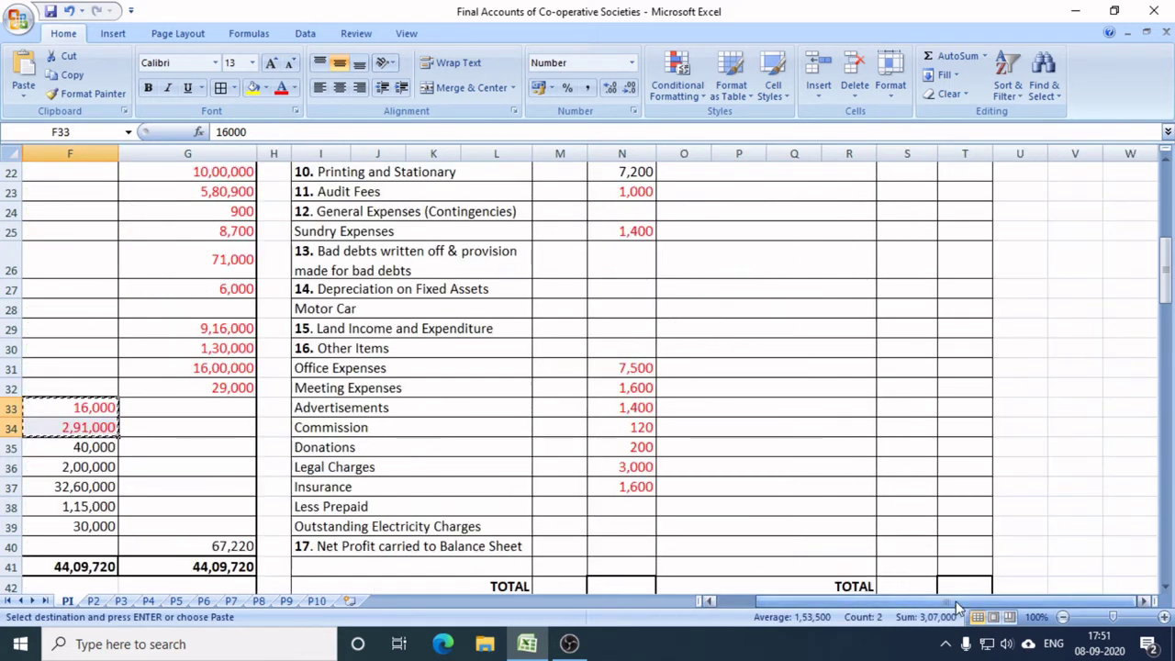
pyautogui.scroll(-5, 889, 563)
pyautogui.click(962, 452)
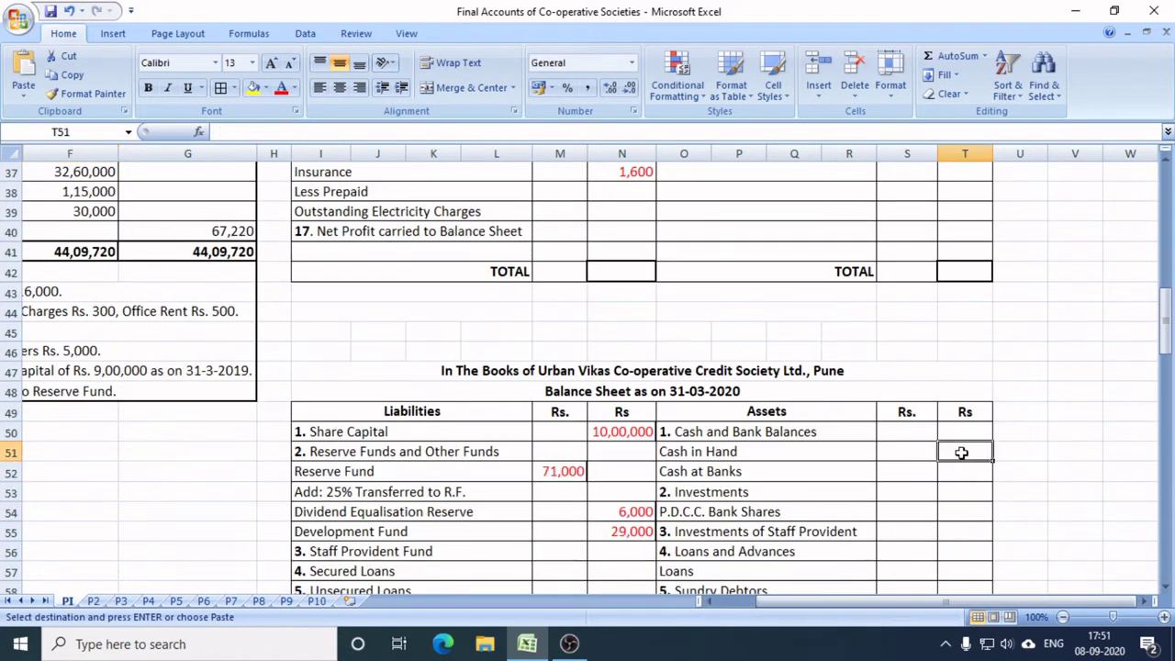
pyautogui.hotkey('ctrl', 'v')
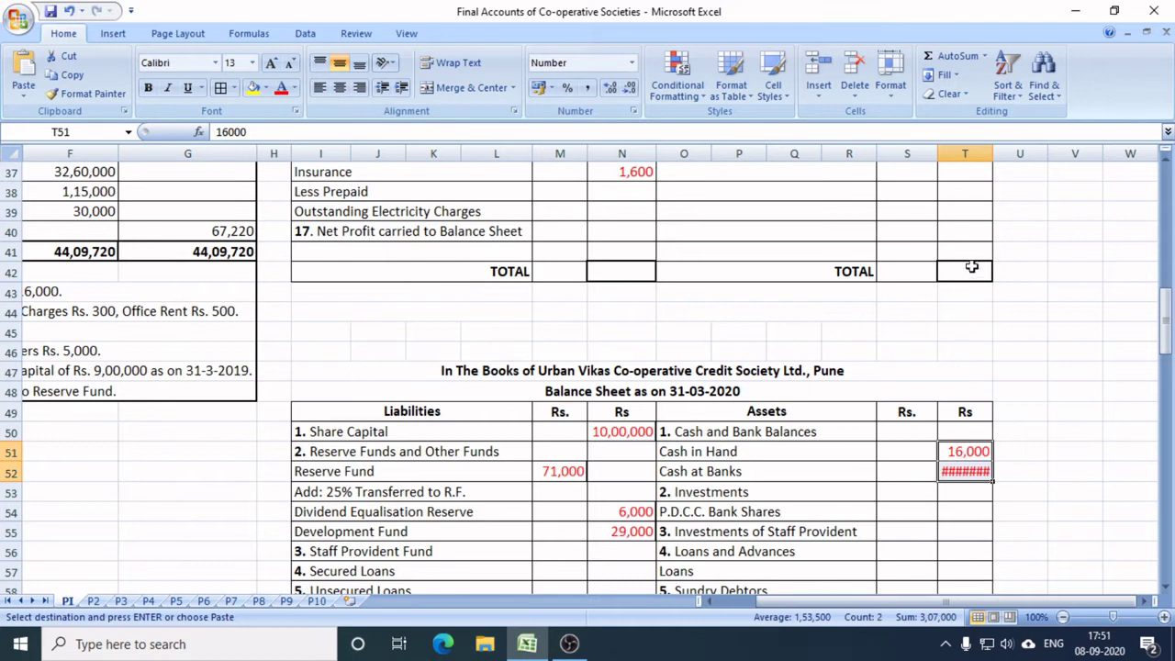
pyautogui.doubleClick(993, 153)
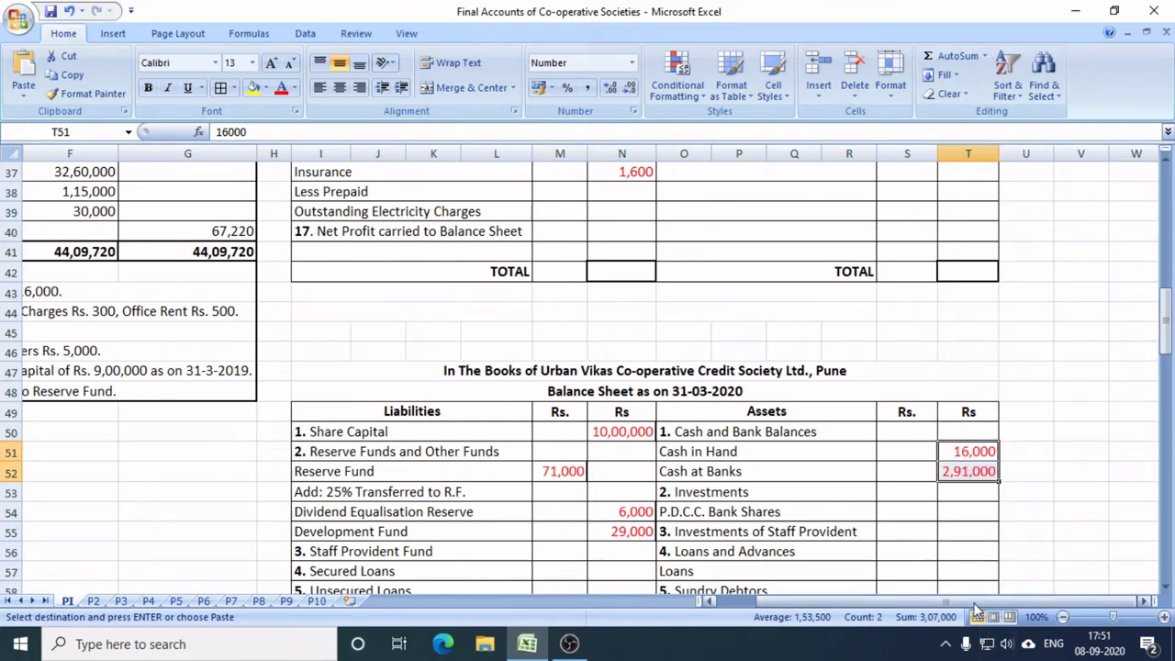
# Examine the Dividend Paid amount together with adjustment 5 on the dividend declared on share capital.
pyautogui.hscroll(-2, 407, 551)
pyautogui.scroll(3, 393, 484)
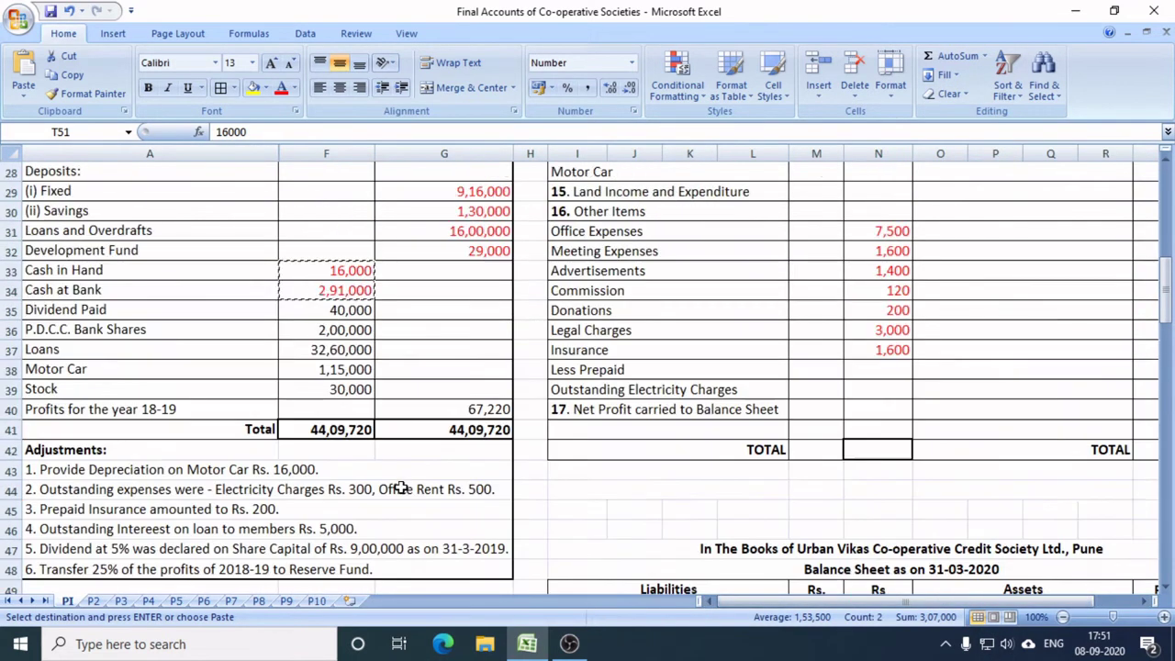
pyautogui.click(342, 311)
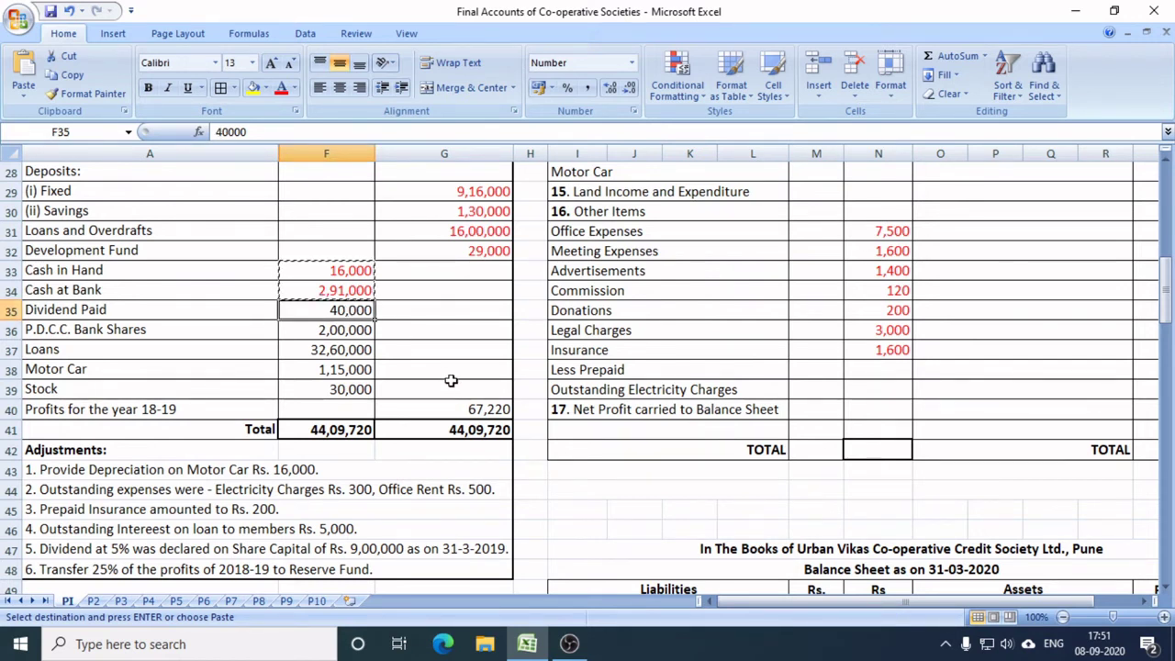
pyautogui.click(178, 555)
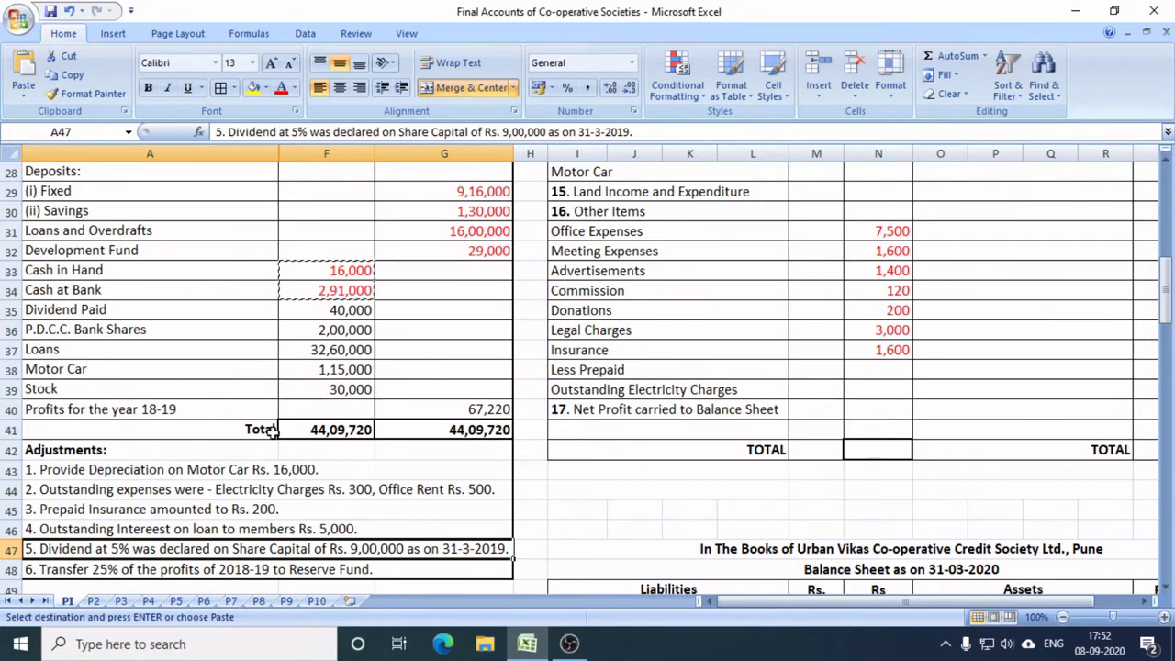
# Colour the P.D.C.C. Bank Shares amount in the trial balance red.
pyautogui.click(340, 332)
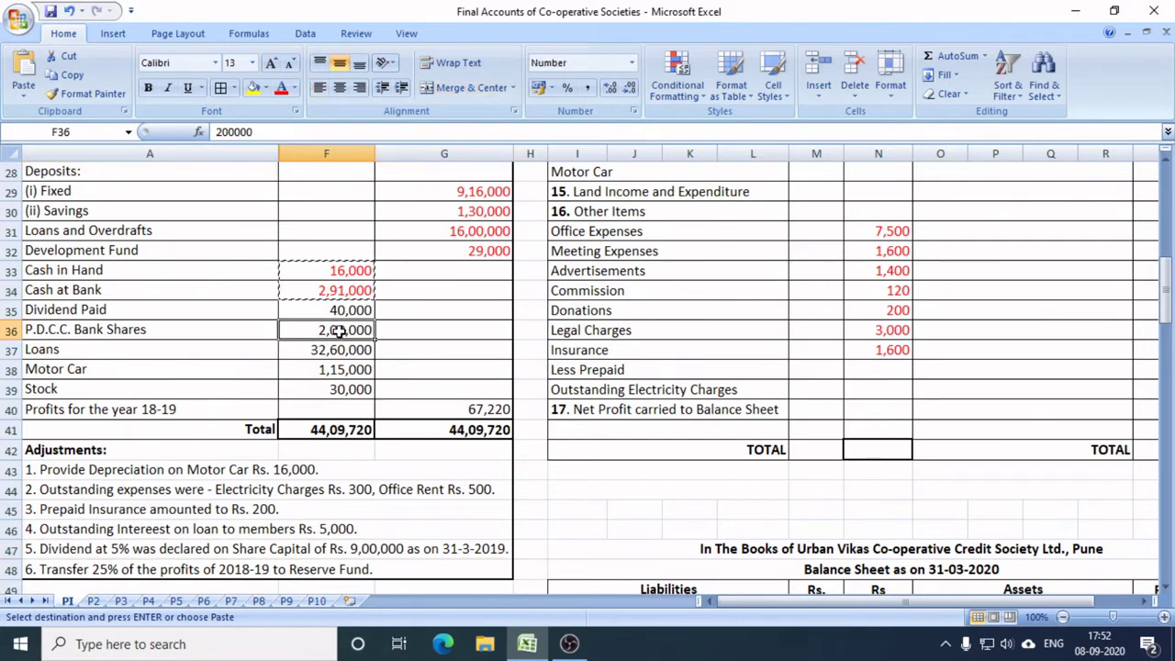
pyautogui.click(282, 88)
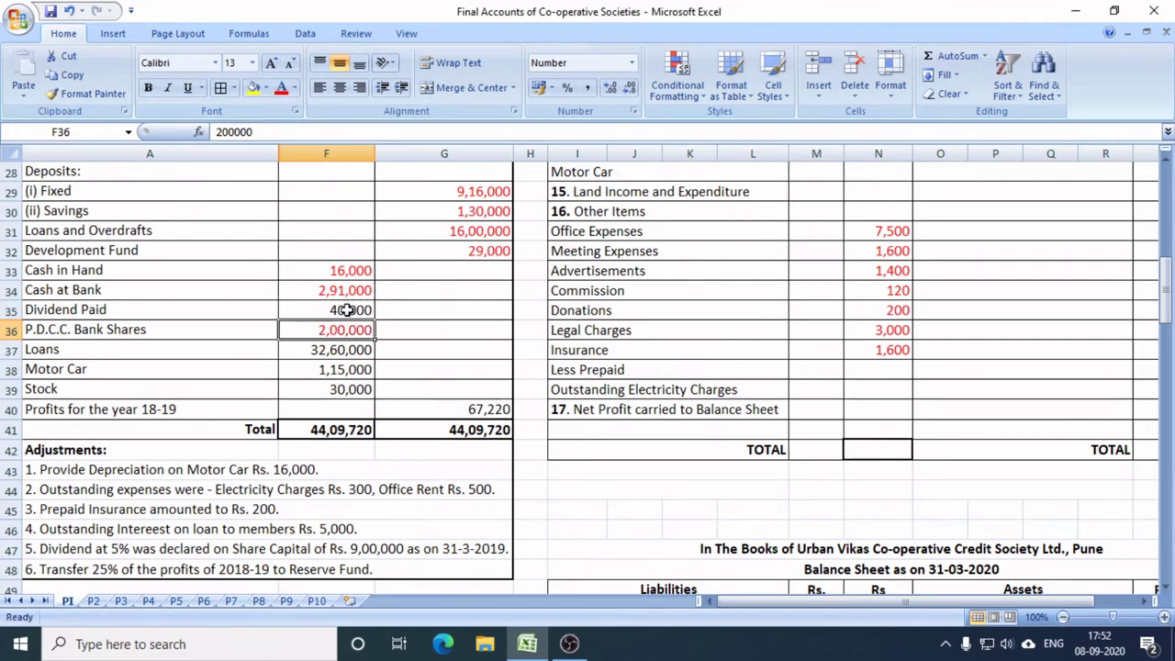
pyautogui.hotkey('ctrl', 'c')
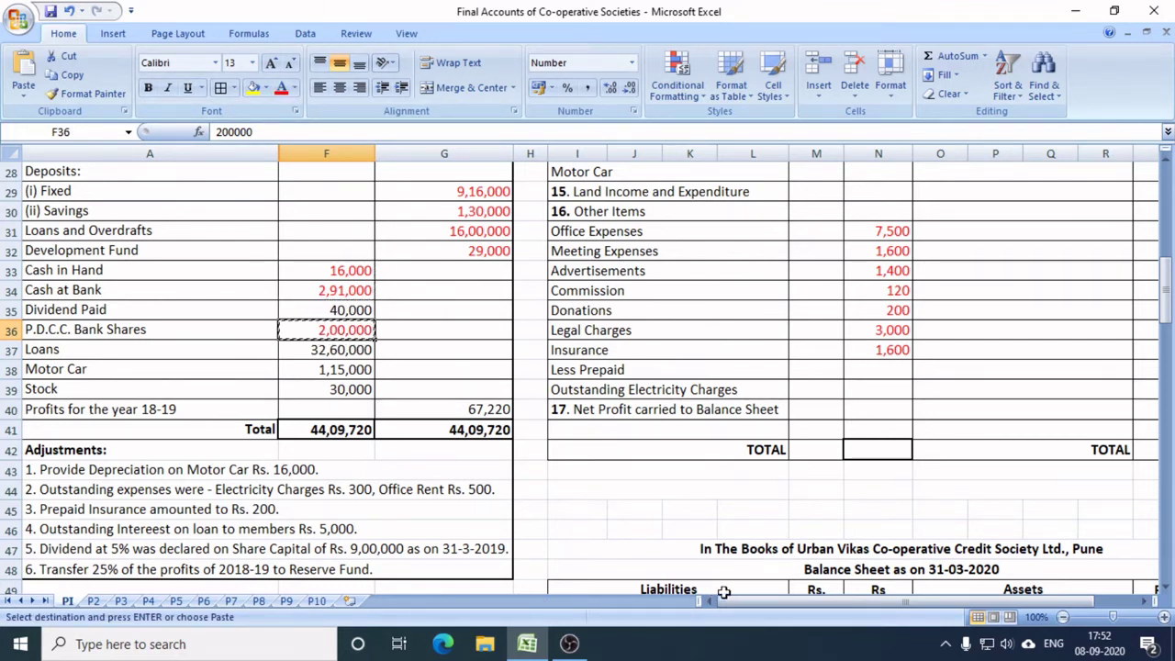
pyautogui.moveTo(797, 602); pyautogui.dragTo(856, 608)
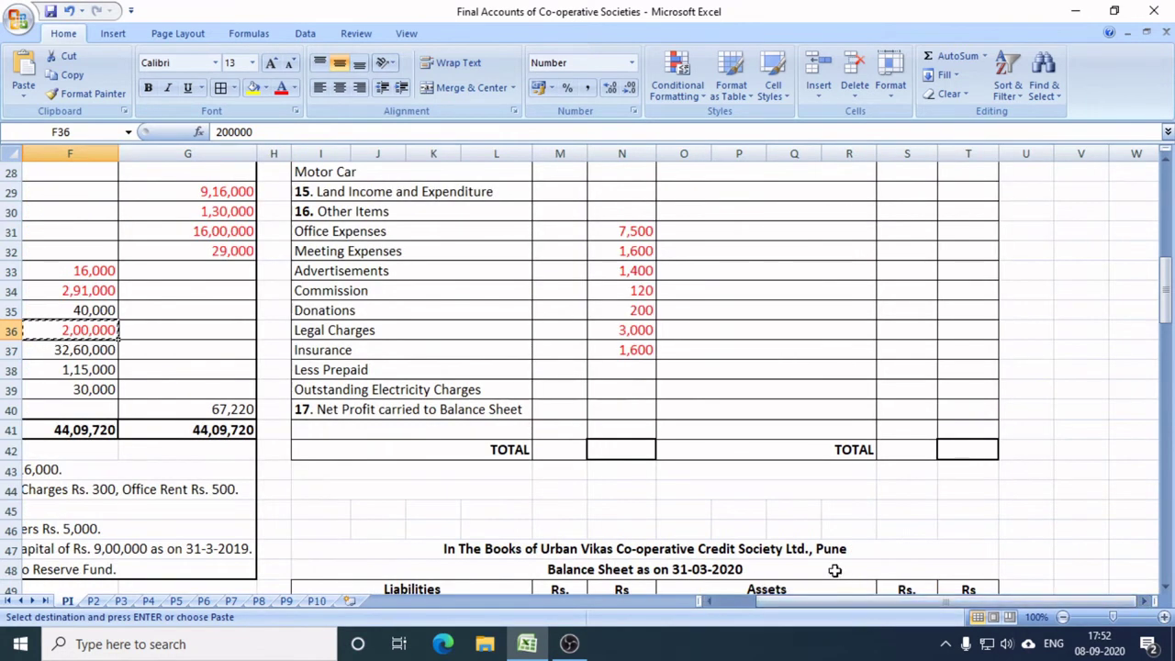
pyautogui.scroll(-3, 834, 563)
pyautogui.click(719, 497)
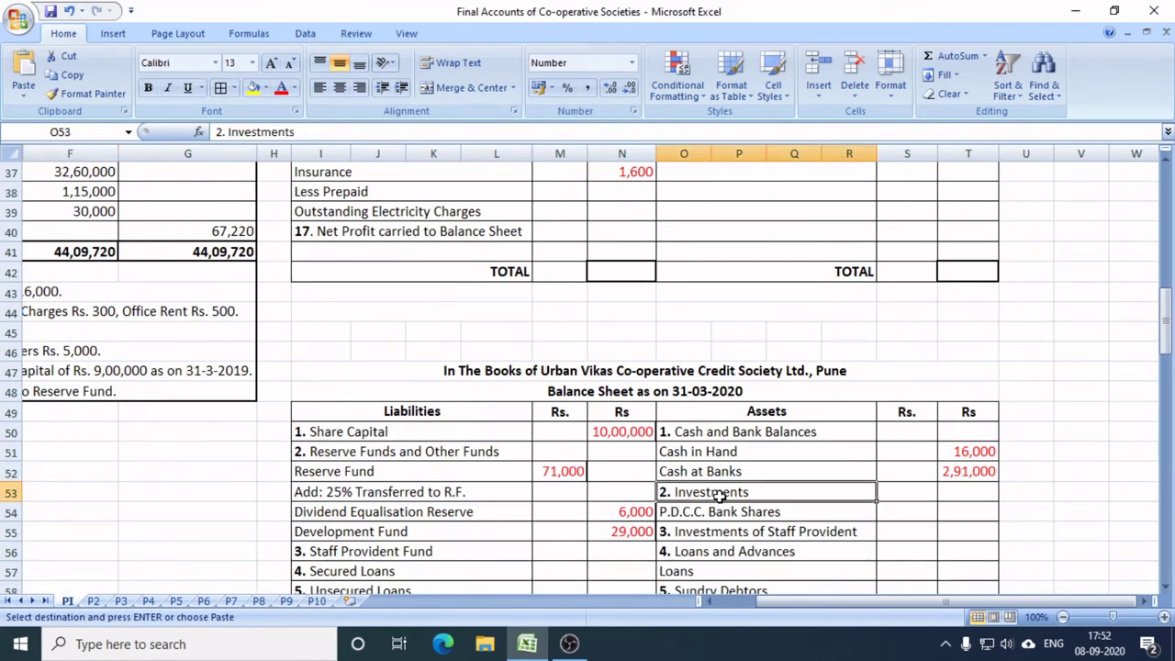
pyautogui.scroll(2, 955, 518)
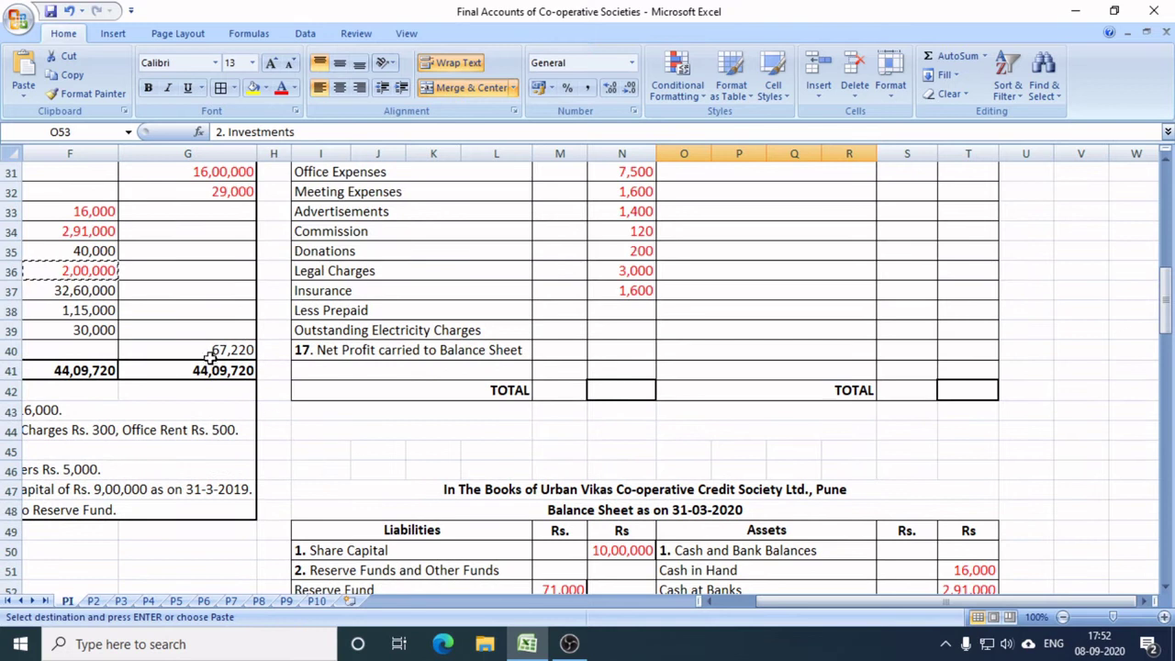
pyautogui.scroll(-2, 966, 519)
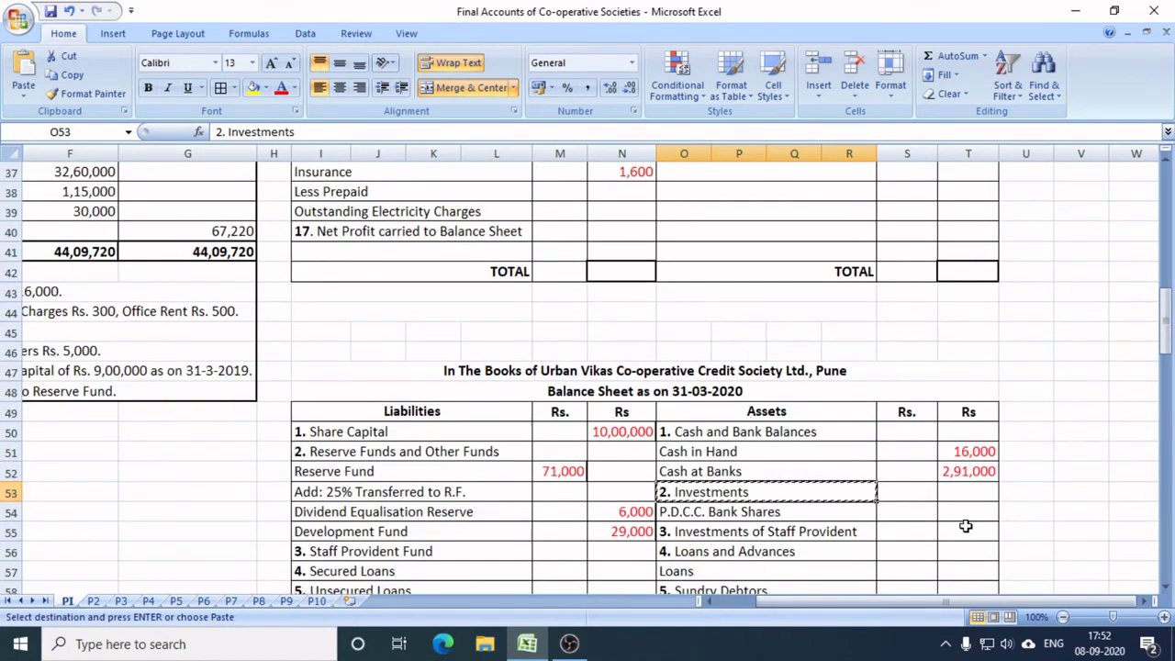
# Copy the P.D.C.C. Bank Shares amount from the trial balance to its asset row in the balance sheet, cell T54.
pyautogui.scroll(2, 184, 425)
pyautogui.click(84, 273)
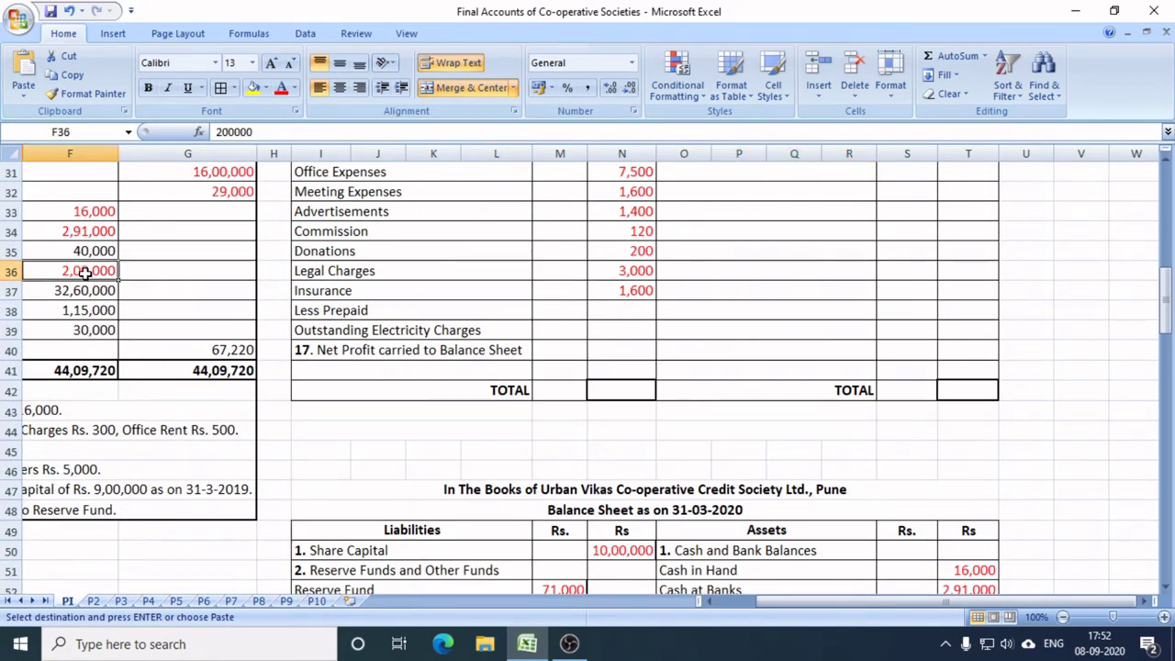
pyautogui.hotkey('ctrl', 'c')
pyautogui.scroll(-3, 622, 458)
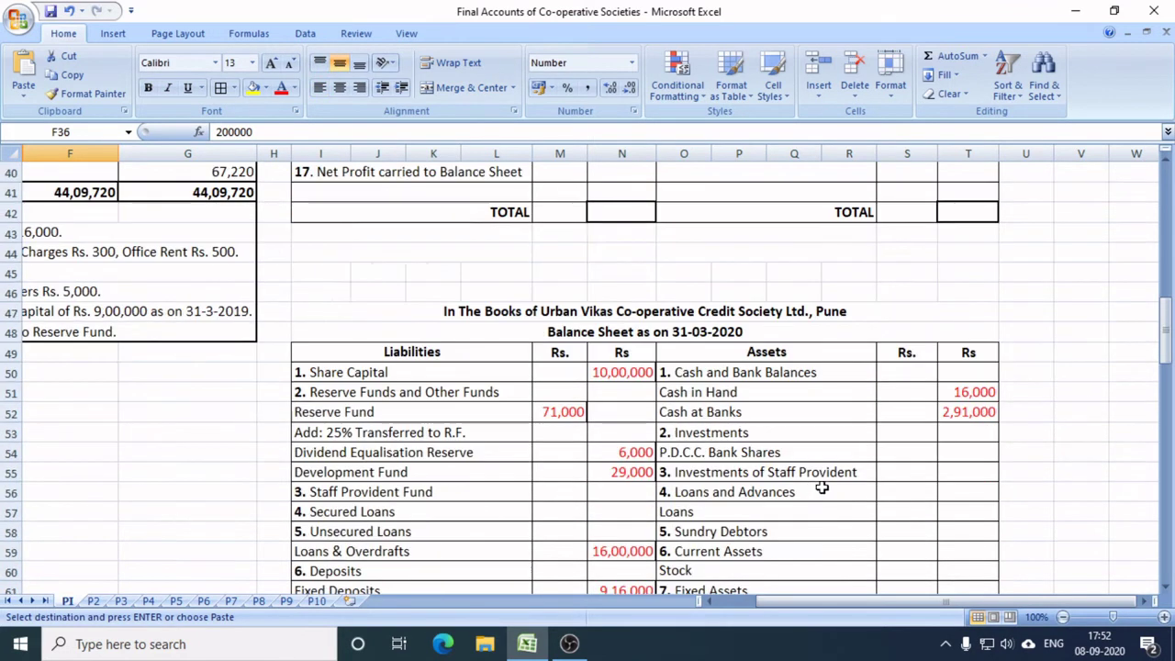
pyautogui.click(972, 456)
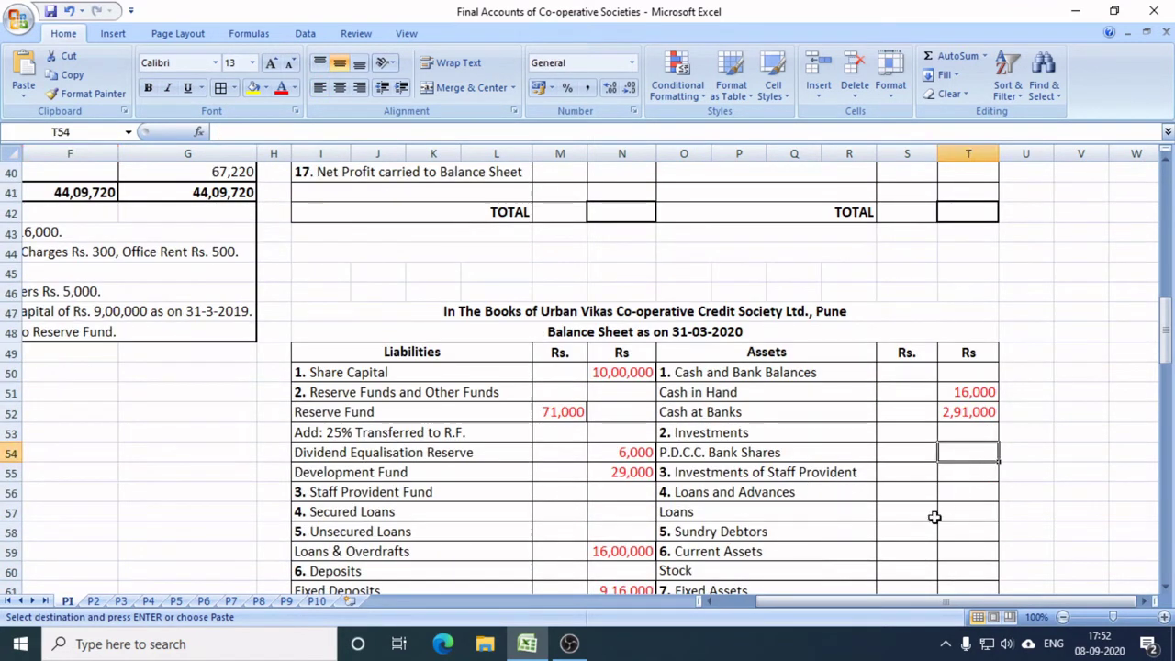
pyautogui.hotkey('ctrl', 'v')
# Colour the Loans amount in the trial balance red.
pyautogui.hscroll(-2, 951, 602)
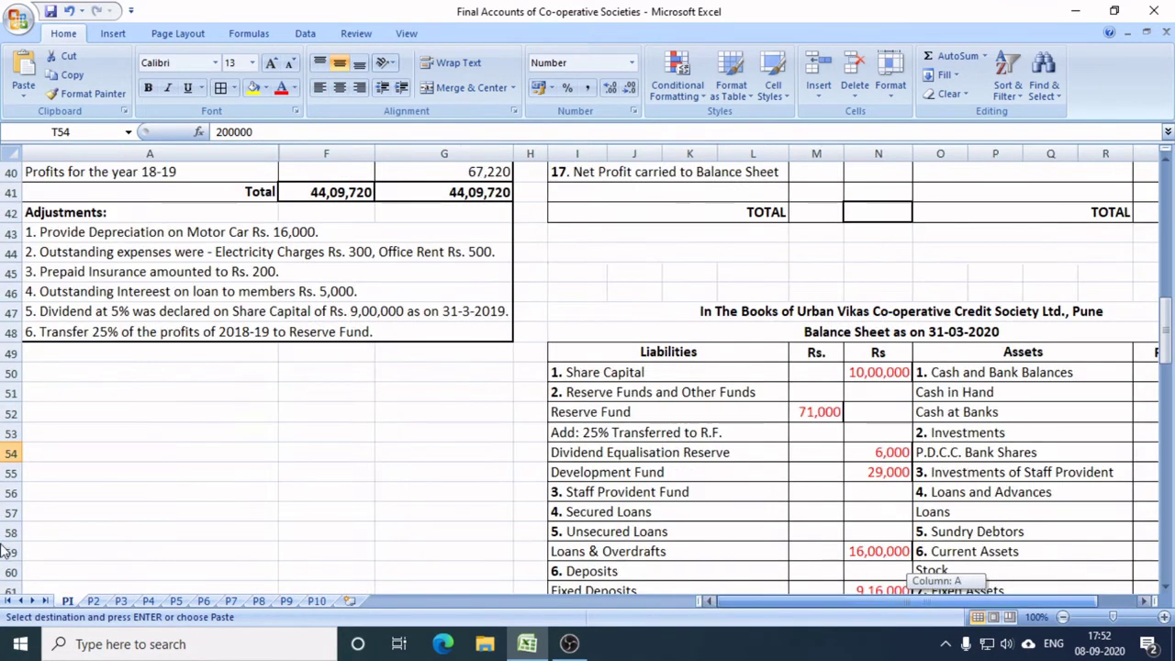
pyautogui.scroll(3, 358, 333)
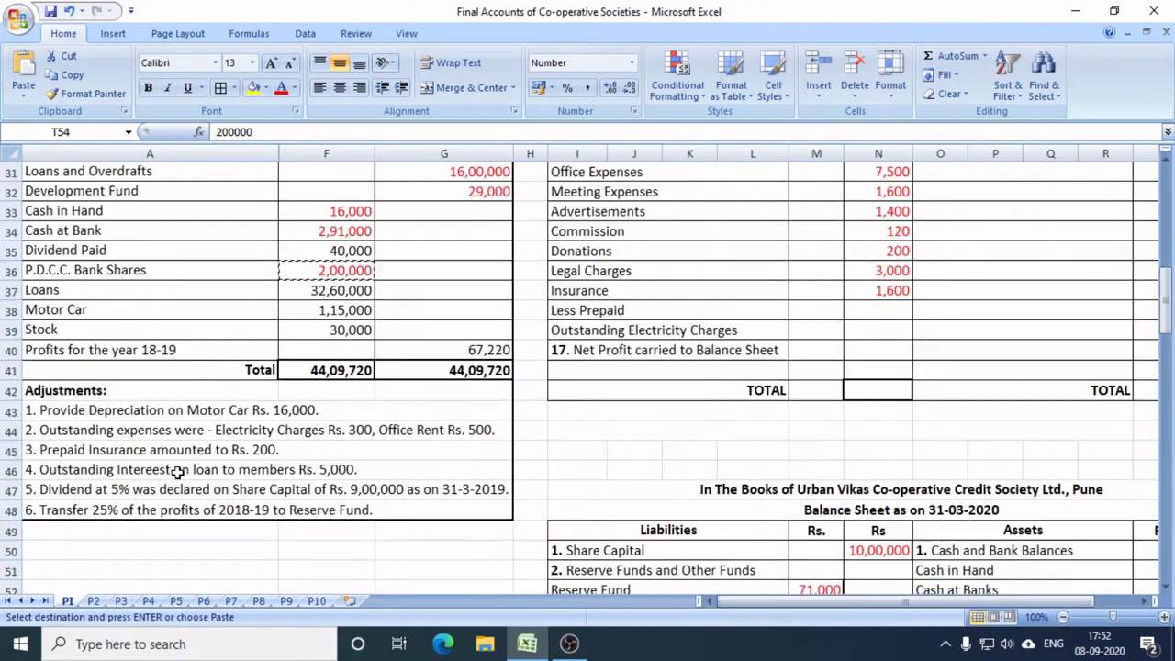
pyautogui.click(342, 291)
pyautogui.press('Escape')
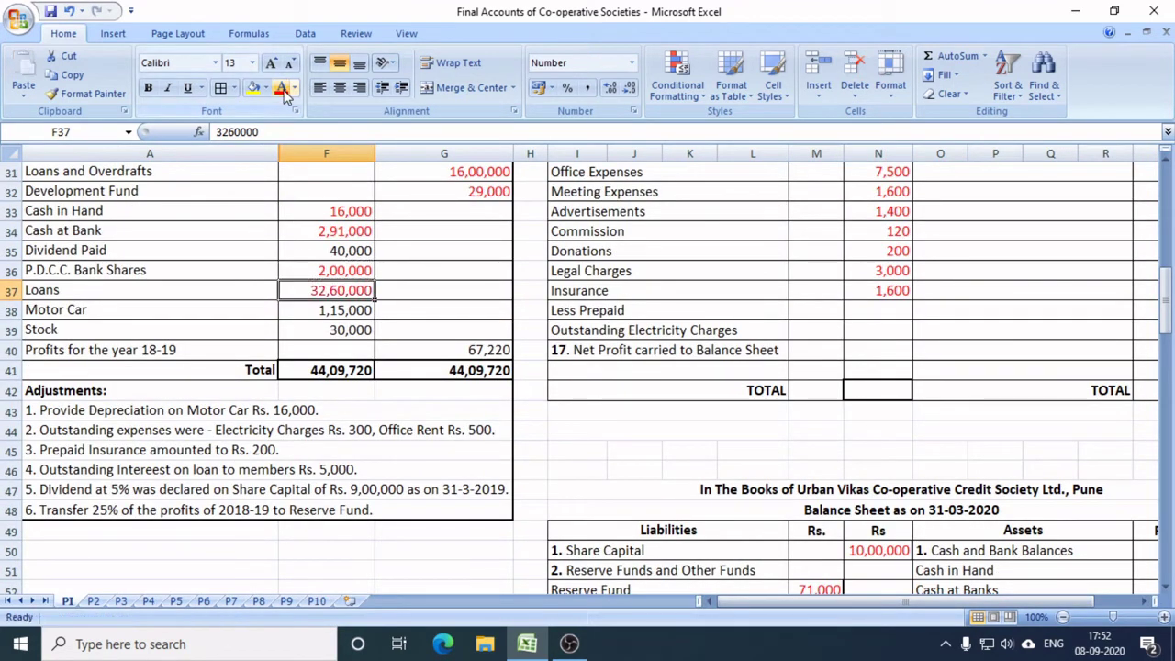
# Copy the trial balance Loans amount to the Loans row of the balance sheet's assets, cell T57, and widen column T slightly.
pyautogui.hotkey('ctrl', 'c')
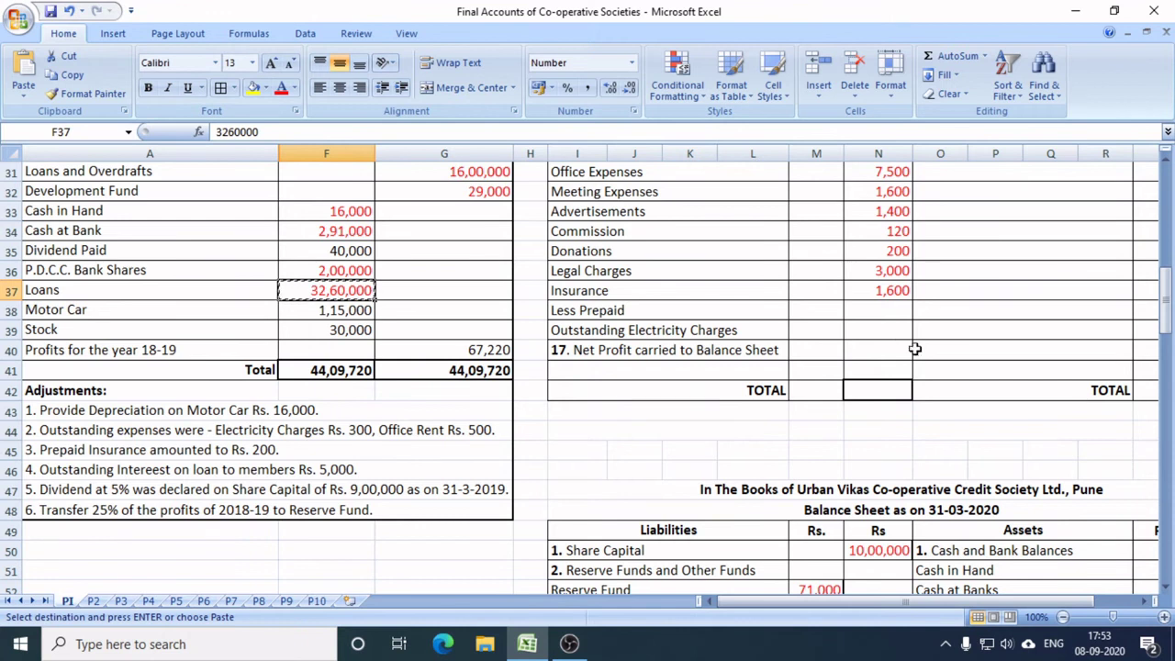
pyautogui.scroll(-4, 915, 349)
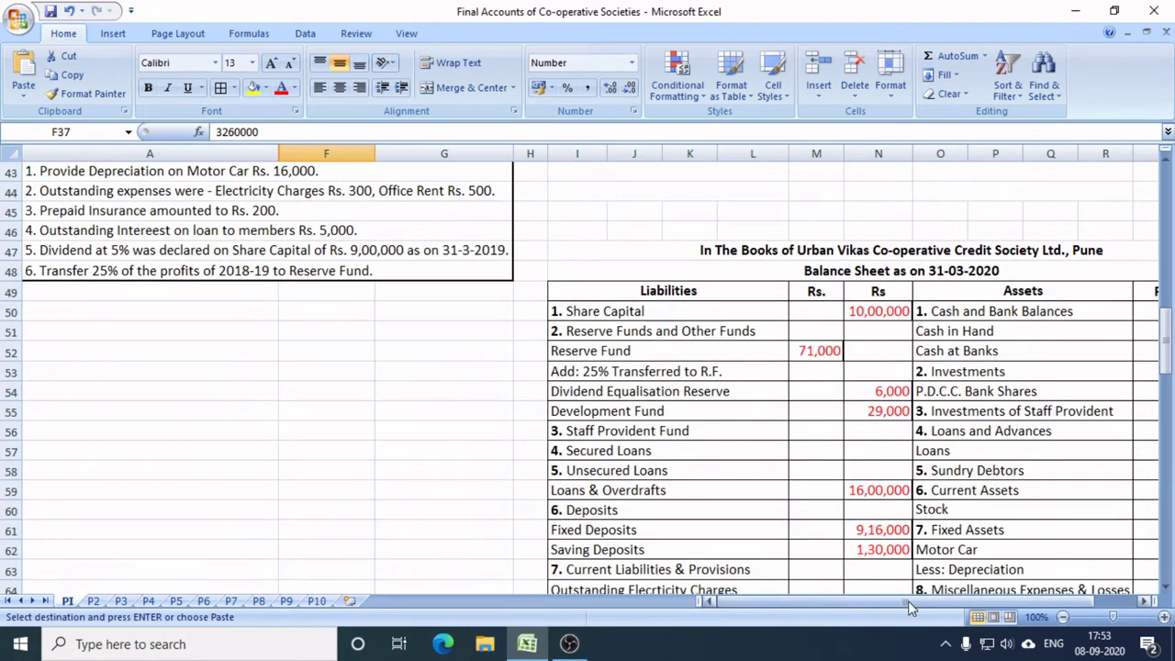
pyautogui.moveTo(908, 600); pyautogui.dragTo(918, 600)
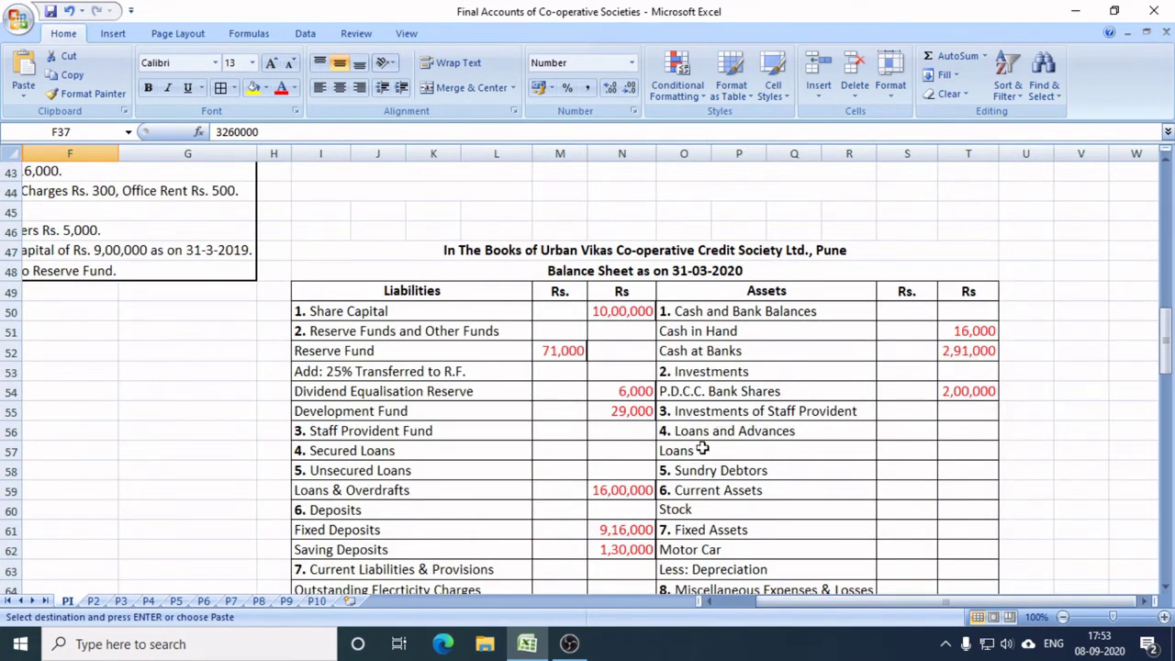
pyautogui.click(985, 451)
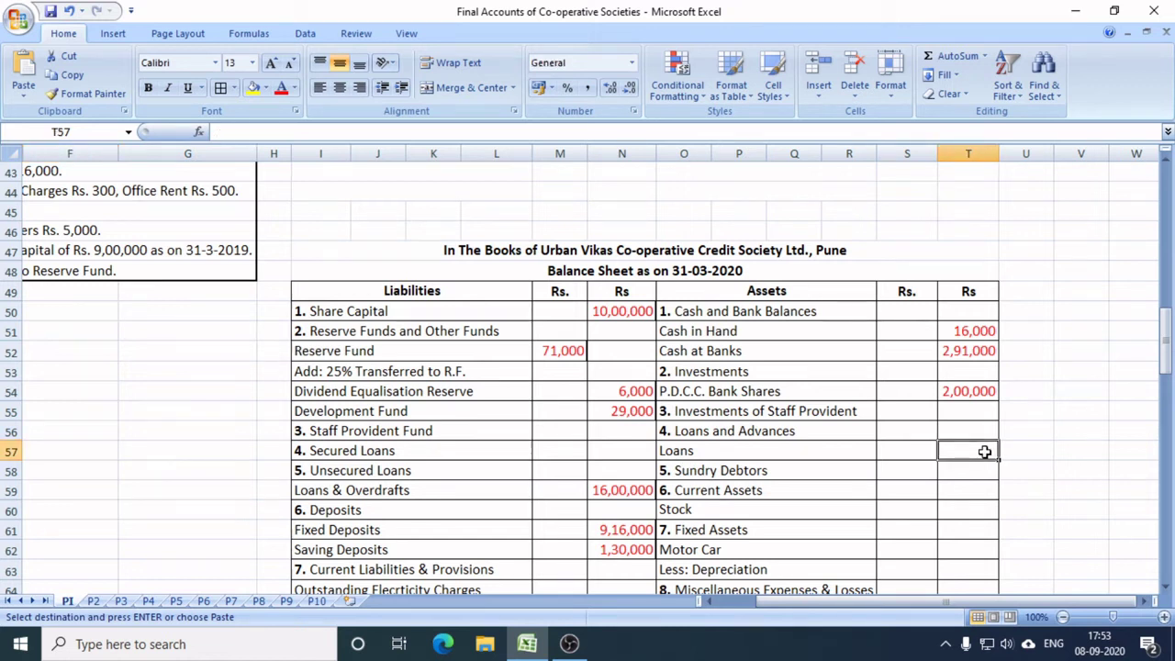
pyautogui.hotkey('ctrl', 'v')
pyautogui.moveTo(994, 154); pyautogui.dragTo(1007, 153)
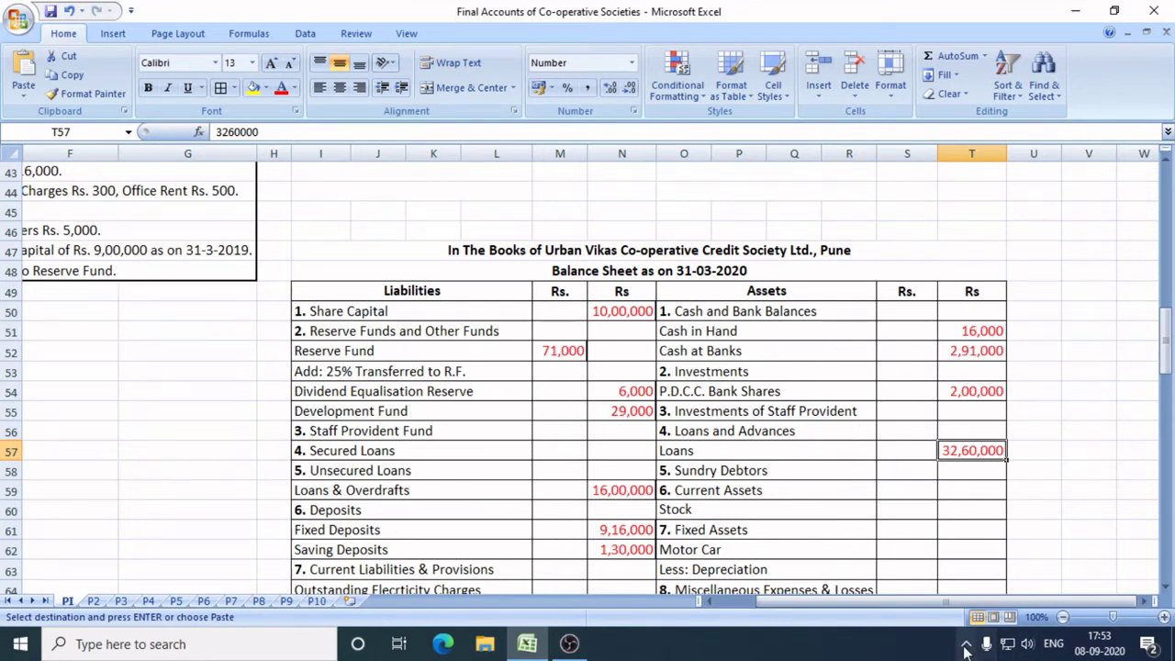
# Colour the Motor Car amount in the trial balance red.
pyautogui.moveTo(944, 606); pyautogui.dragTo(814, 606)
pyautogui.scroll(4, 337, 397)
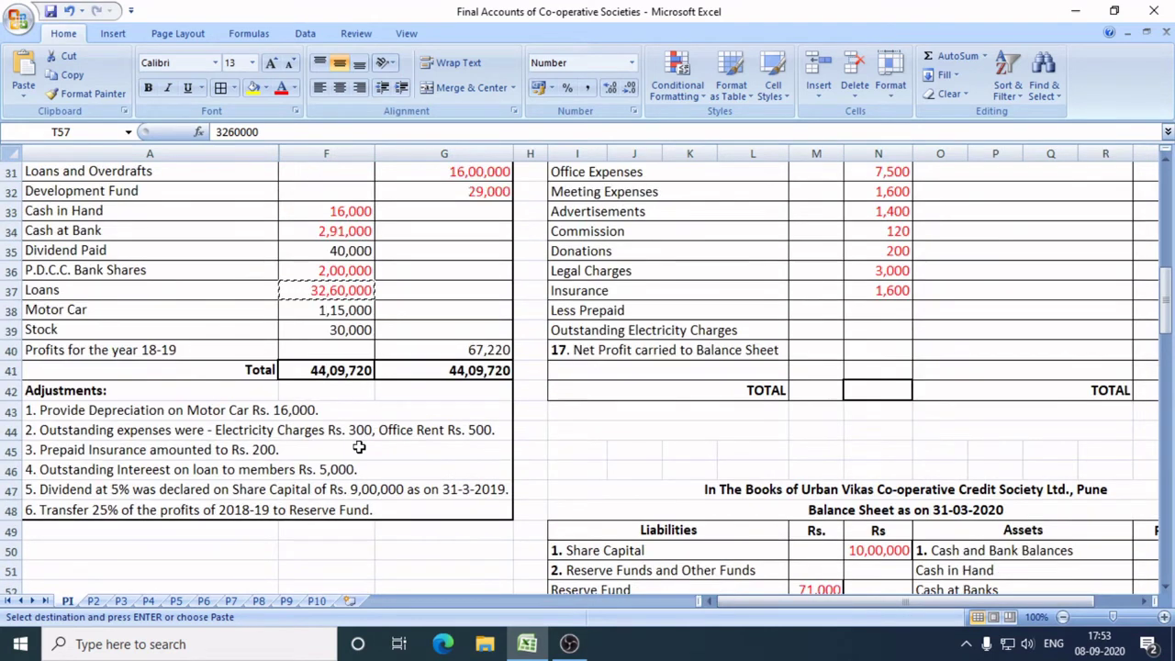
pyautogui.click(316, 316)
pyautogui.click(281, 88)
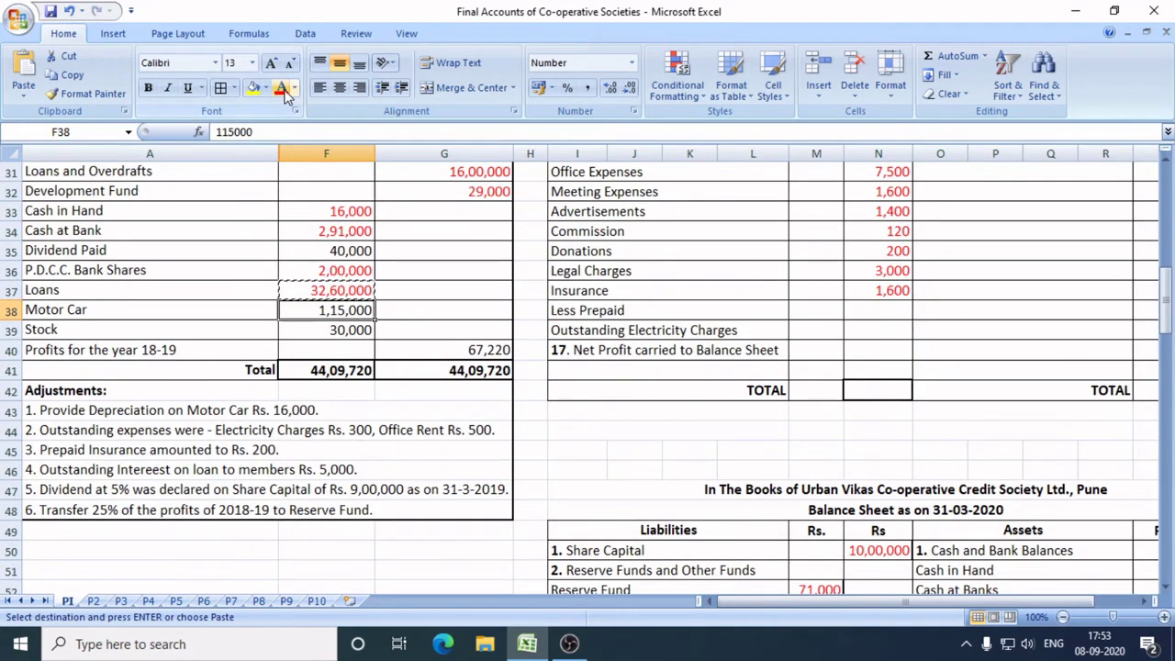
# Copy the trial balance Motor Car amount to the inner column of the Motor Car row under Fixed Assets, cell S62.
pyautogui.hotkey('ctrl', 'c')
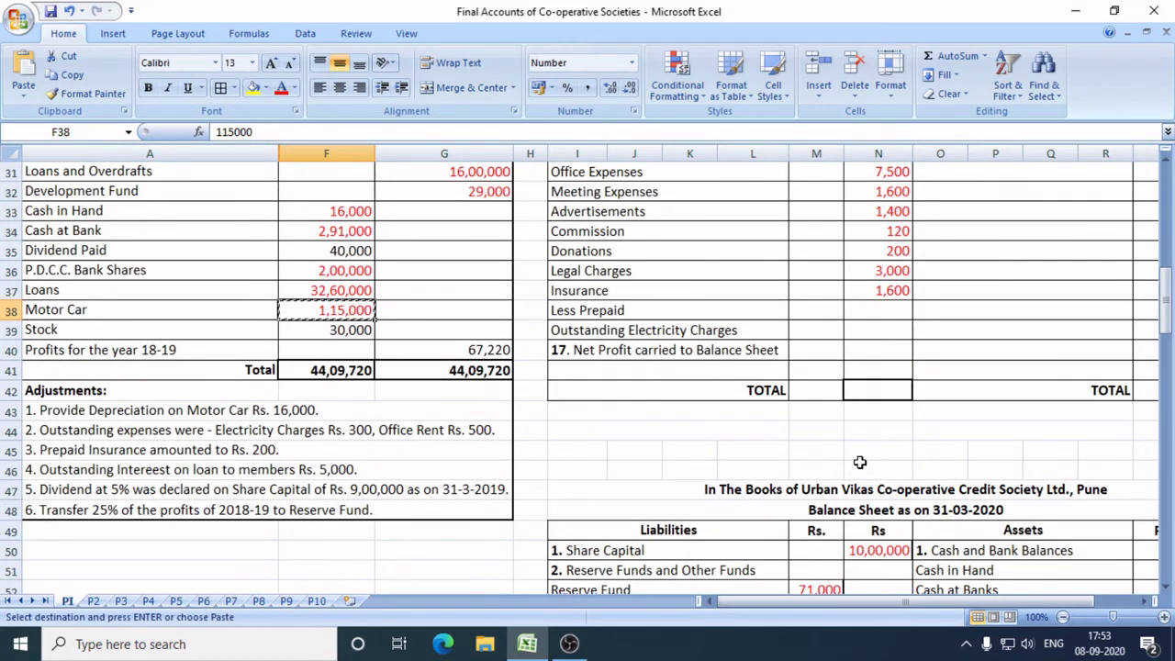
pyautogui.scroll(-5, 881, 542)
pyautogui.scroll(-1, 928, 538)
pyautogui.moveTo(914, 602); pyautogui.dragTo(946, 595)
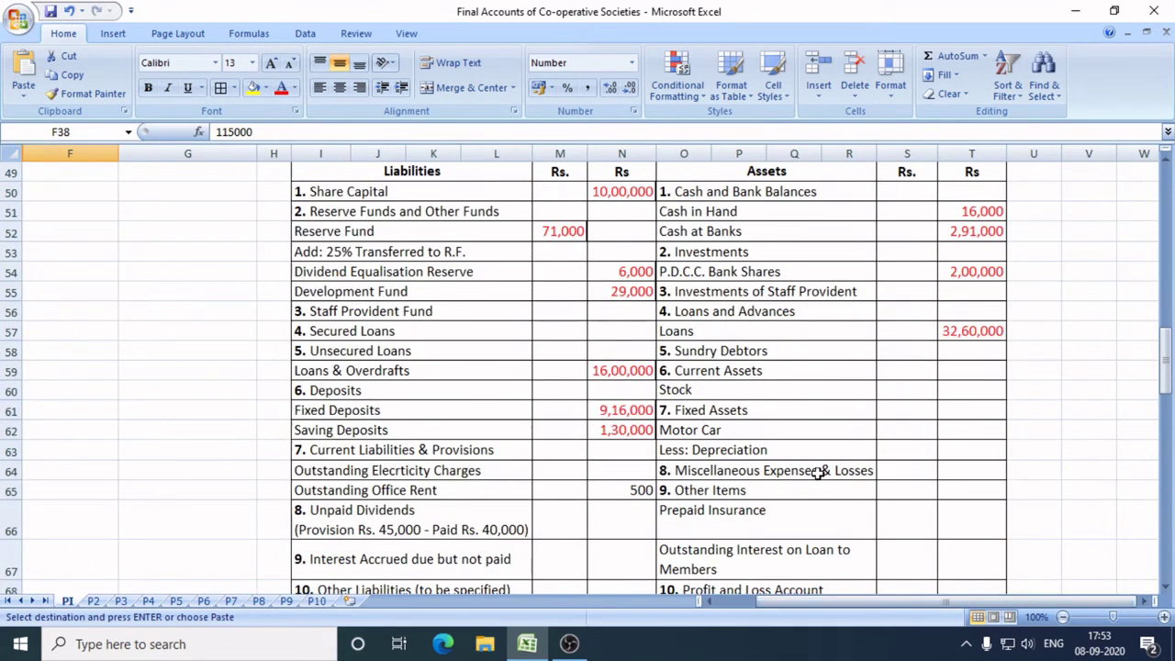
pyautogui.click(909, 430)
pyautogui.hotkey('ctrl', 'v')
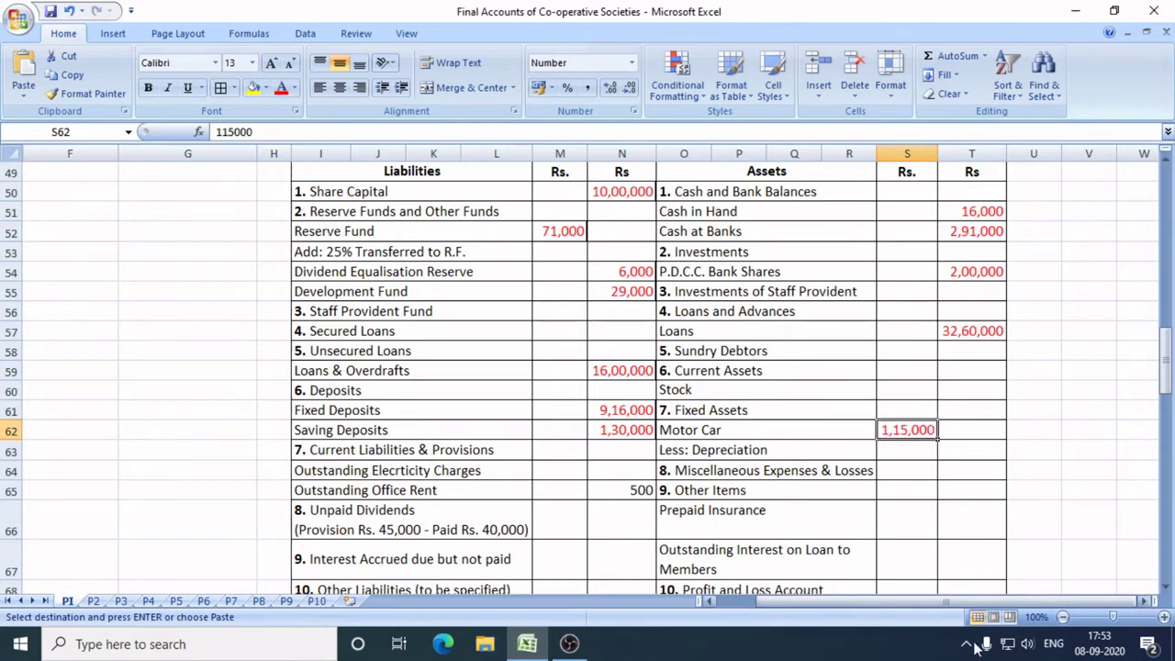
# Colour adjustment 1, the depreciation on the motor car, red.
pyautogui.moveTo(973, 603); pyautogui.dragTo(952, 602)
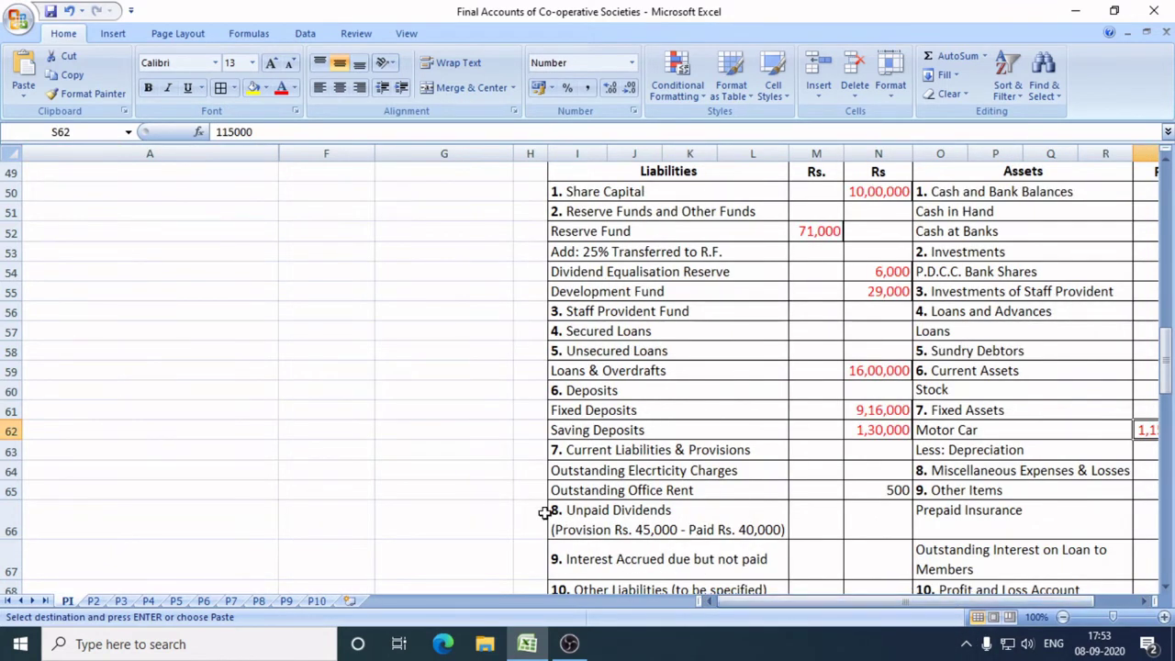
pyautogui.scroll(5, 503, 514)
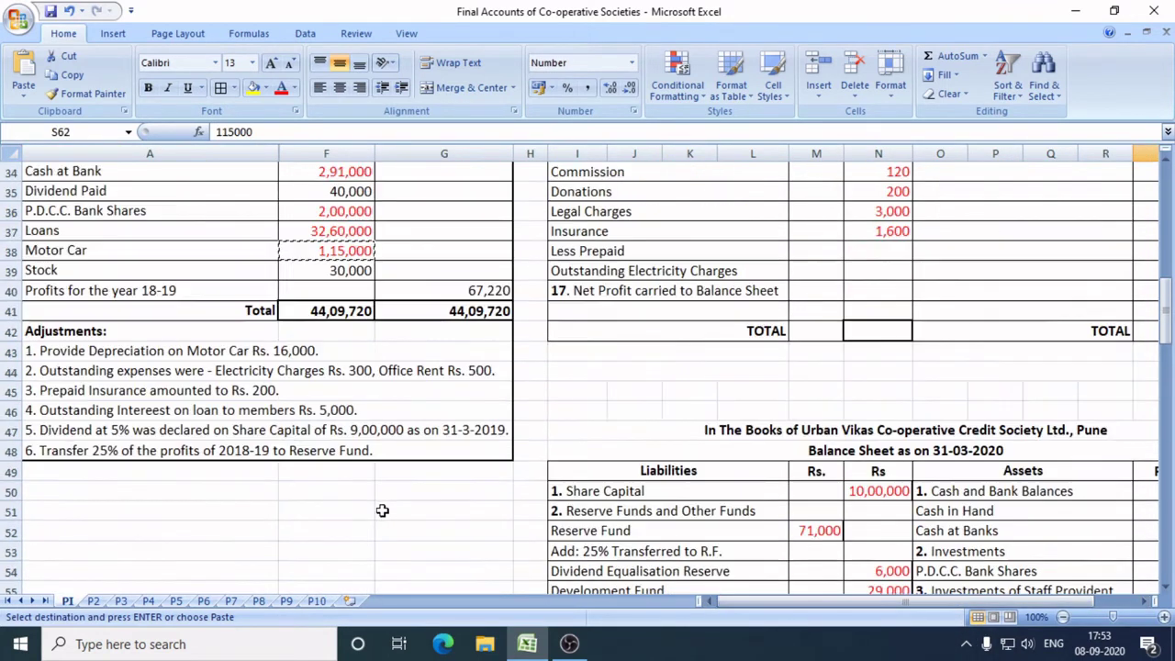
pyautogui.click(175, 353)
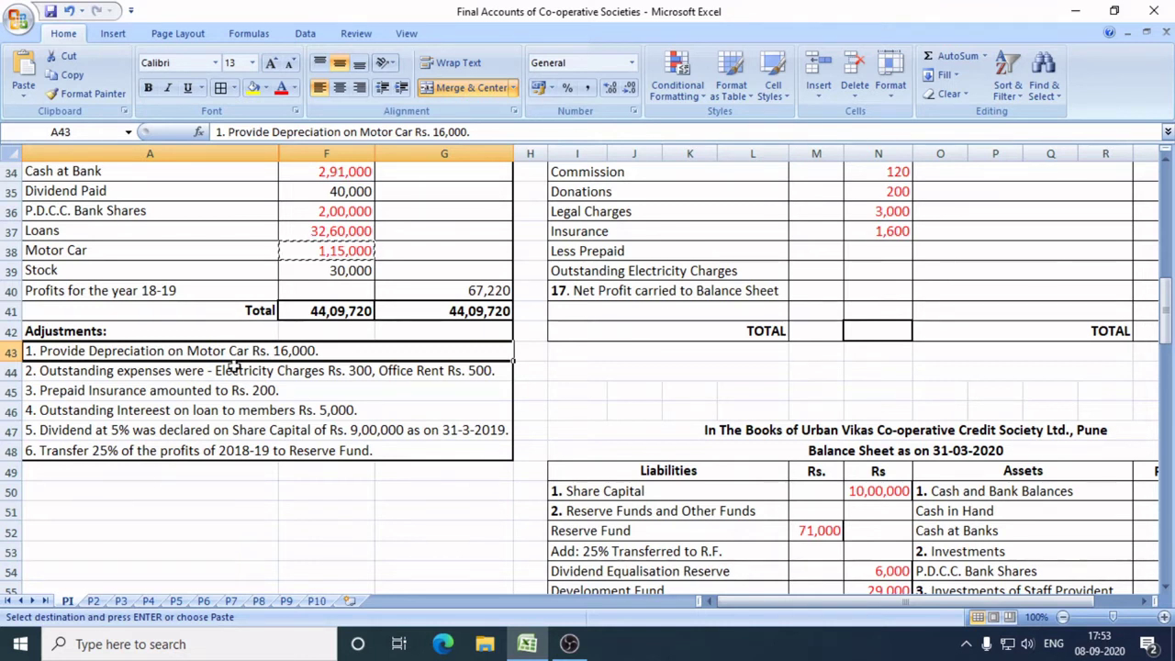
pyautogui.click(281, 88)
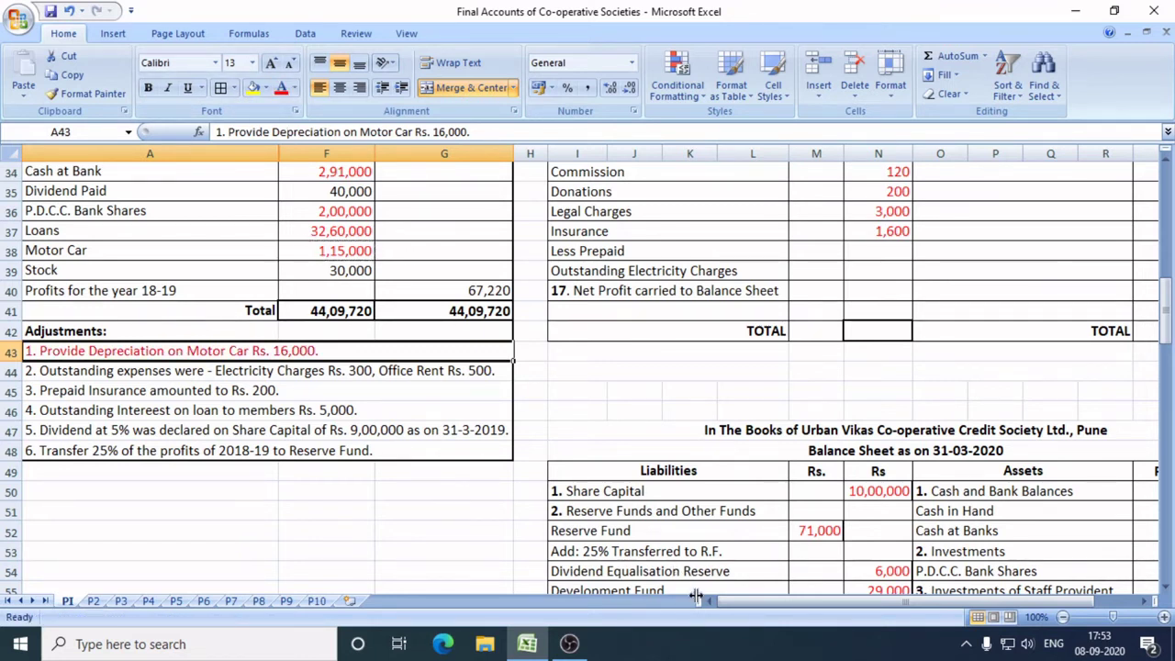
# Enter (-) 16000 in the inner column of the balance sheet's Less: Depreciation row, cell S63, and underline it.
pyautogui.moveTo(736, 603); pyautogui.dragTo(911, 602)
pyautogui.scroll(-5, 800, 514)
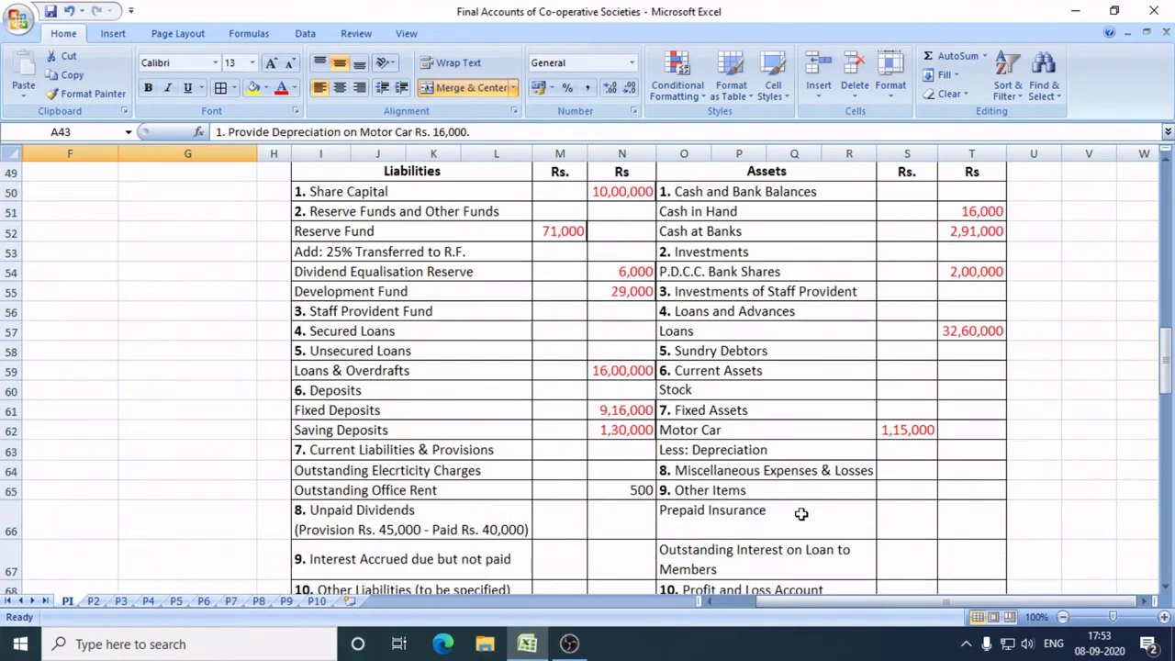
pyautogui.click(900, 453)
pyautogui.write('(')
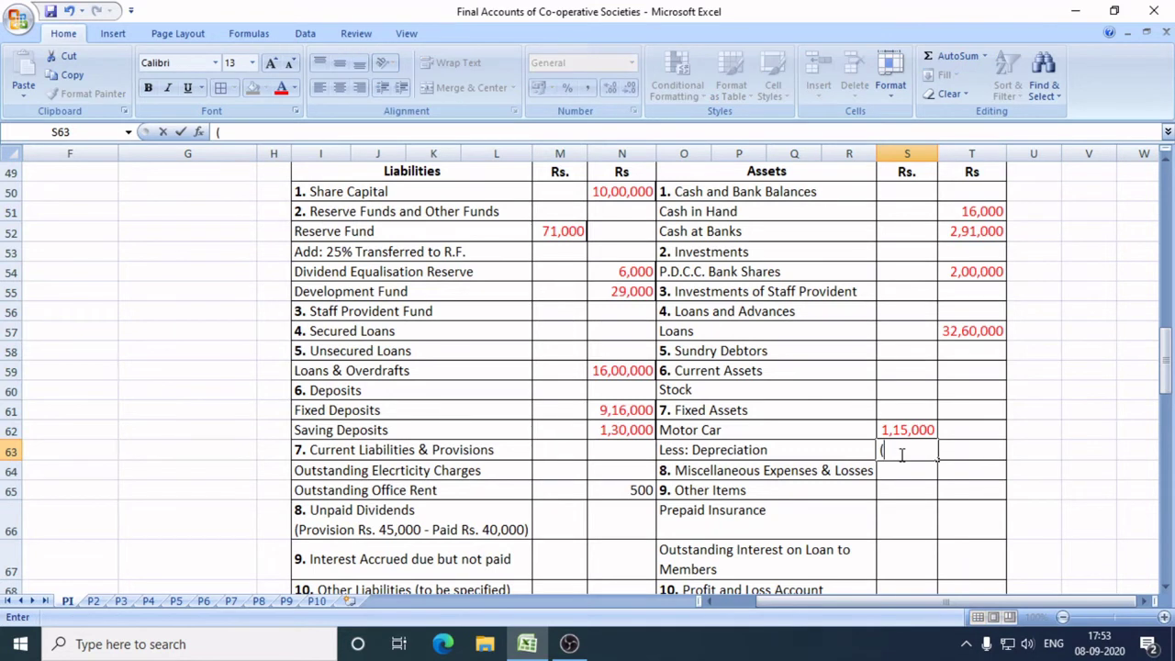
pyautogui.write('-) 160')
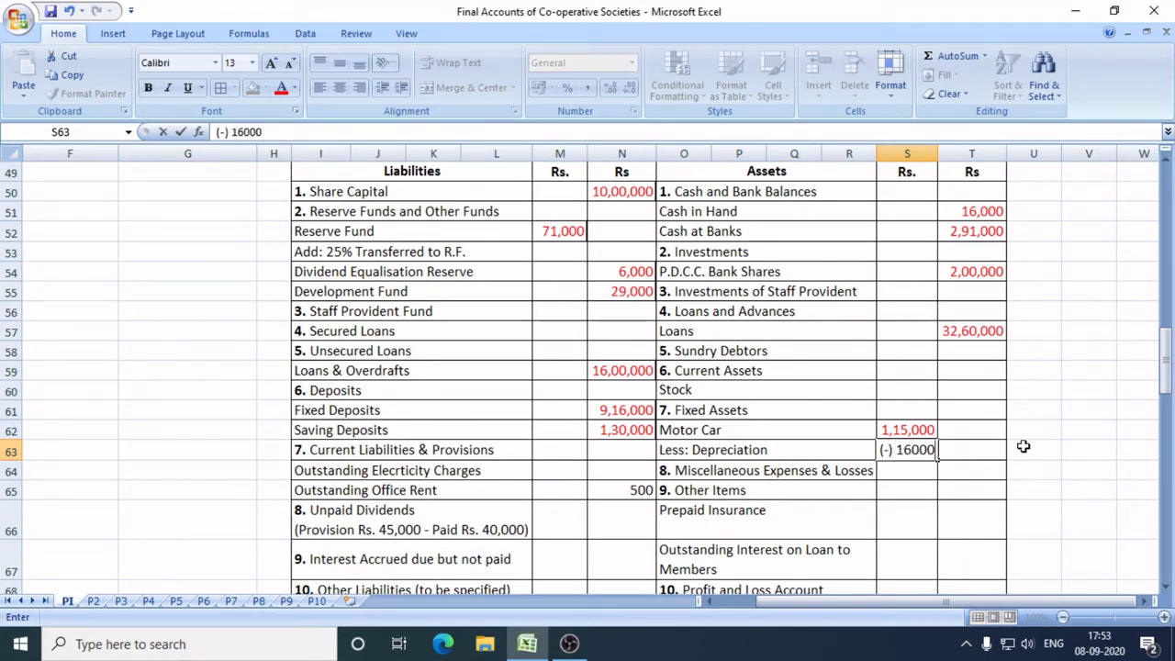
pyautogui.write('00')
pyautogui.click(957, 480)
pyautogui.click(918, 448)
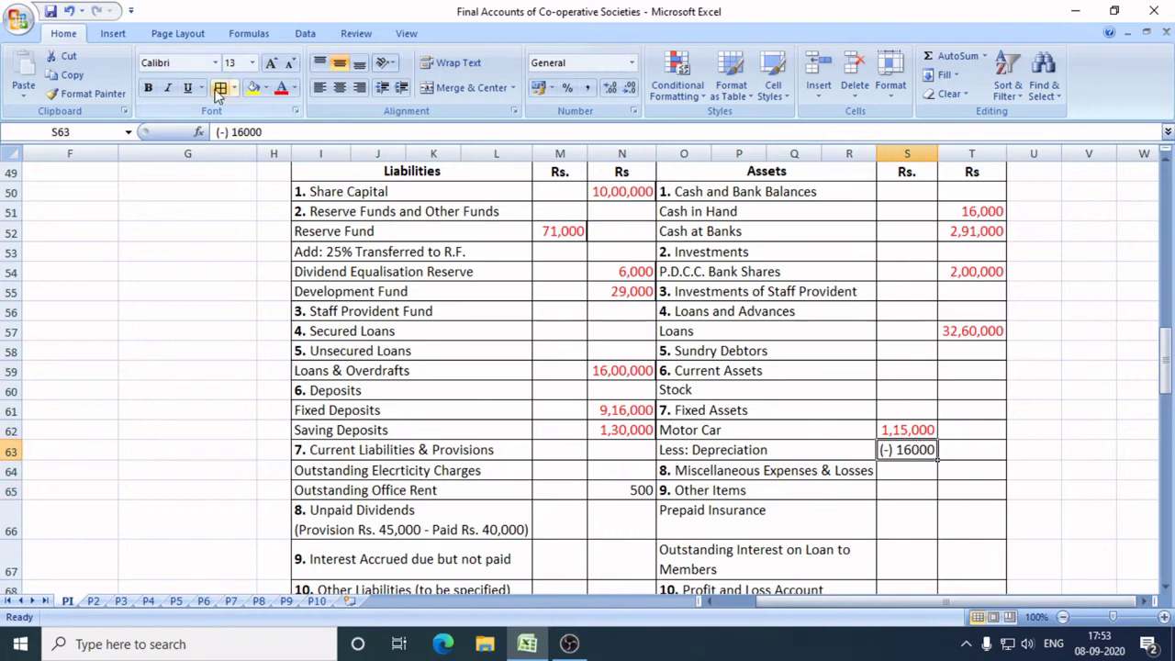
# Enter the motor car's net value of 99,000 in the outer column of the Less: Depreciation row, cell T63.
pyautogui.click(951, 453)
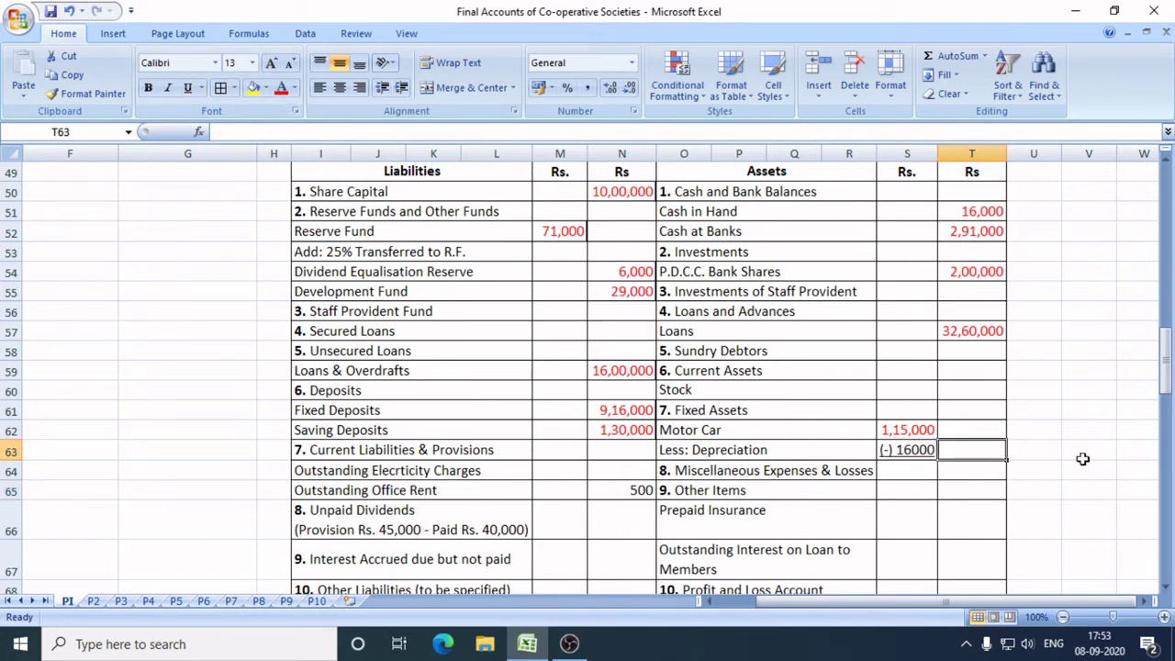
pyautogui.write('99,000')
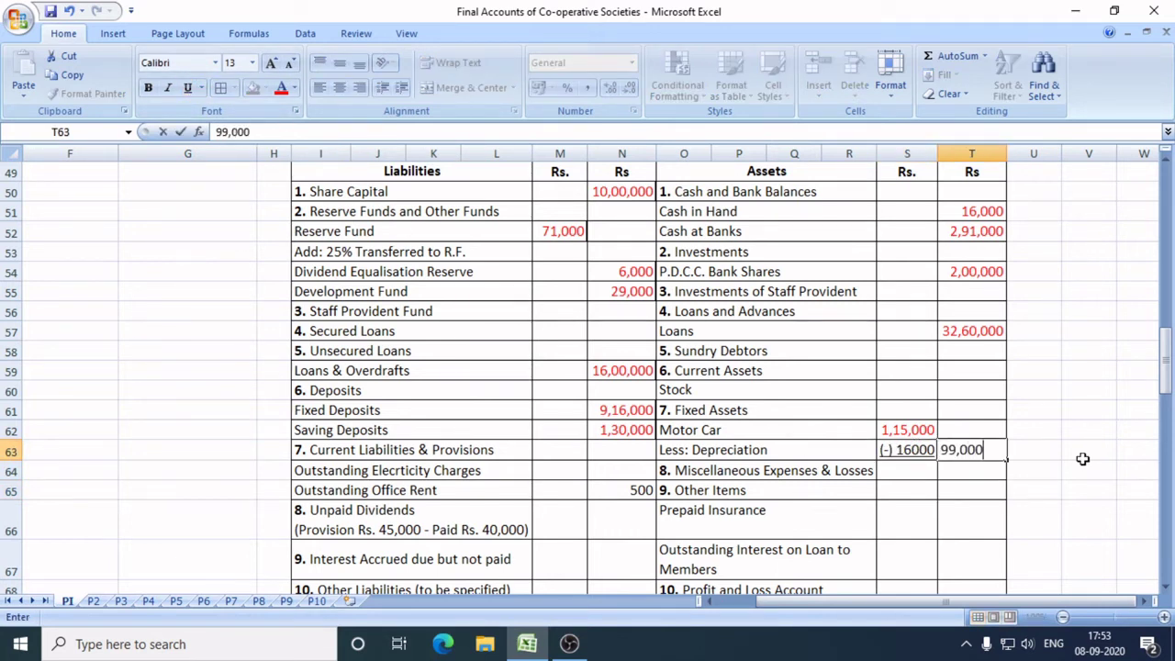
pyautogui.click(1072, 456)
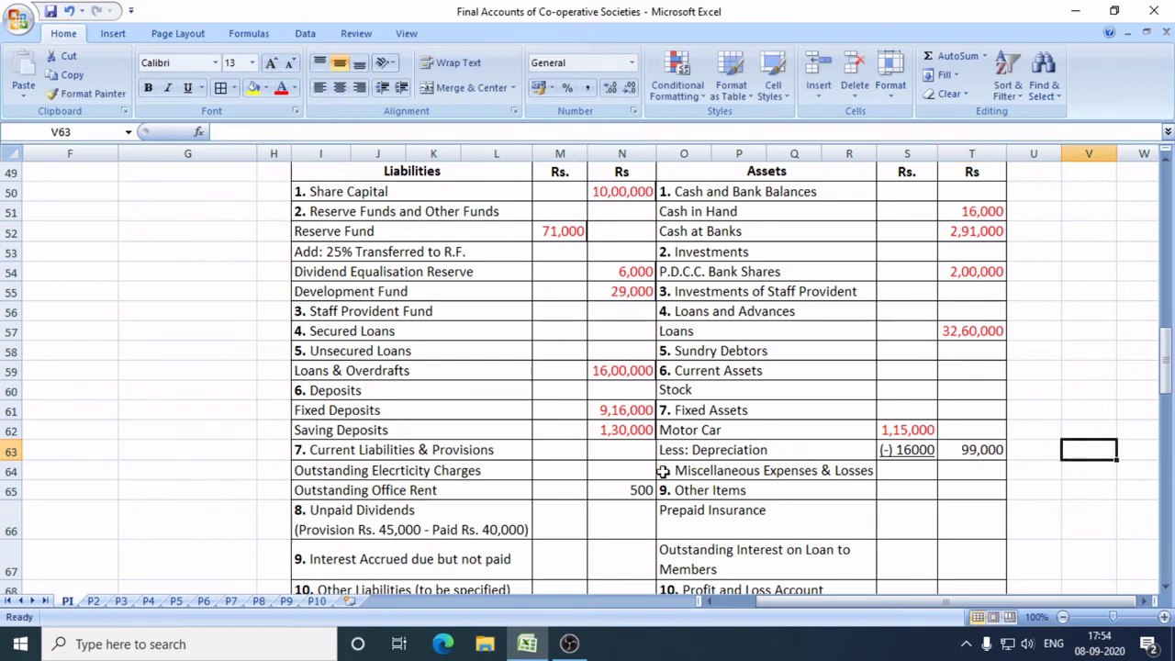
# Enter 16,000 for Depreciation on Fixed Assets in the Profit & Loss Account's expenditure, cell N27.
pyautogui.scroll(5, 468, 466)
pyautogui.scroll(9, 468, 466)
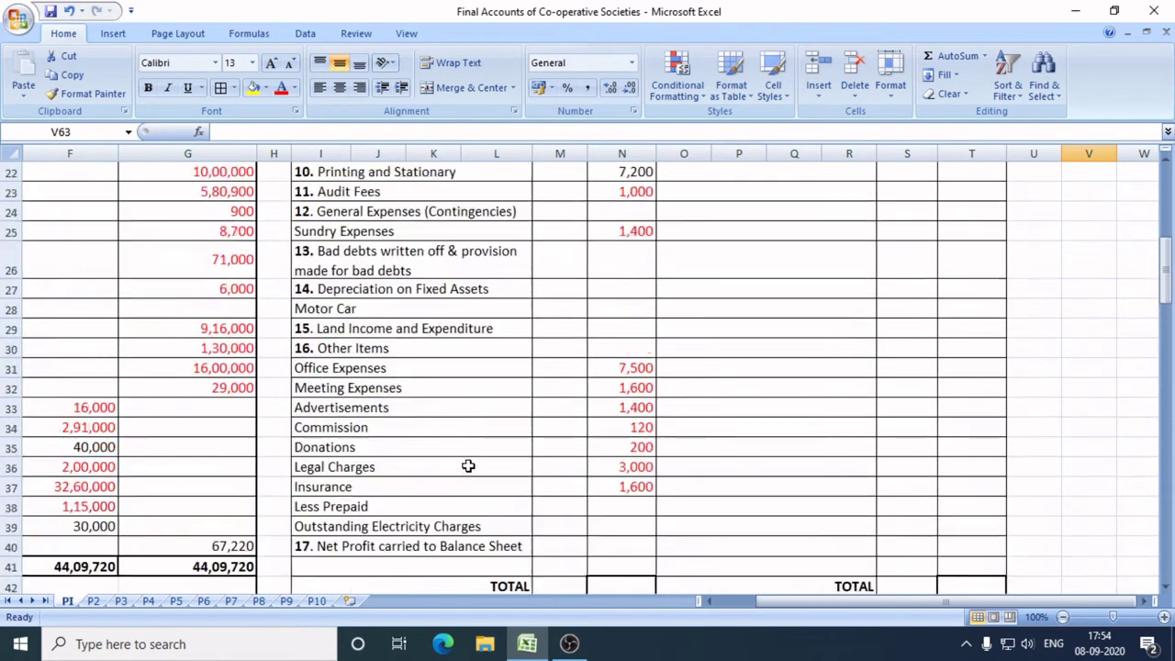
pyautogui.scroll(2, 469, 466)
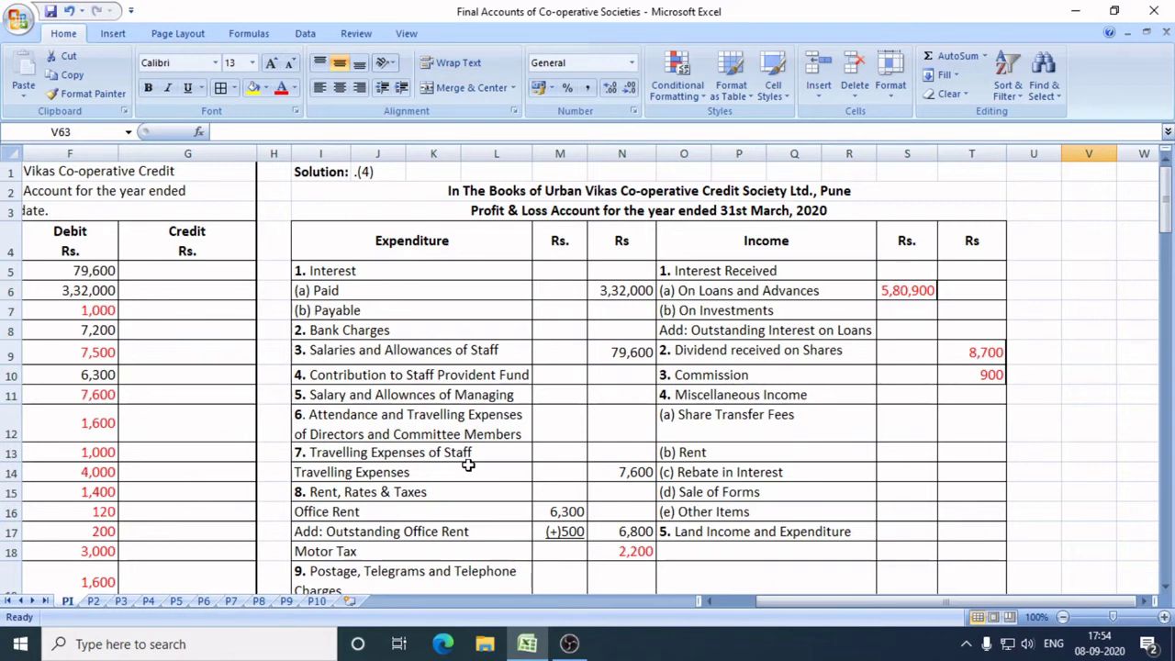
pyautogui.scroll(-3, 483, 472)
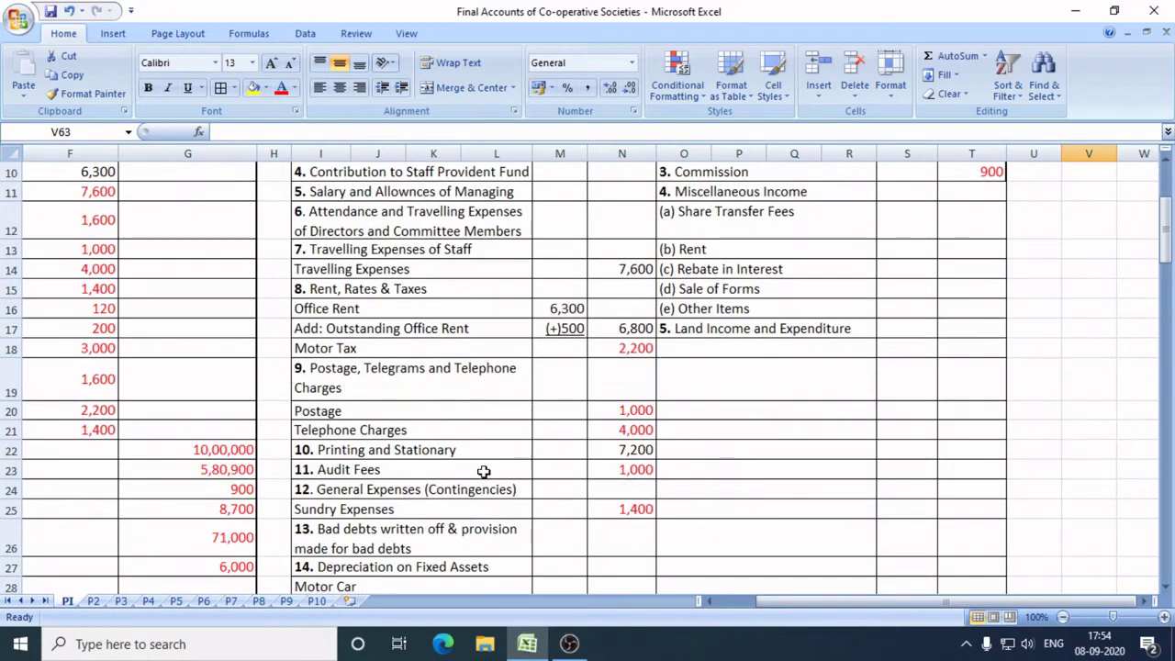
pyautogui.click(358, 570)
pyautogui.click(601, 568)
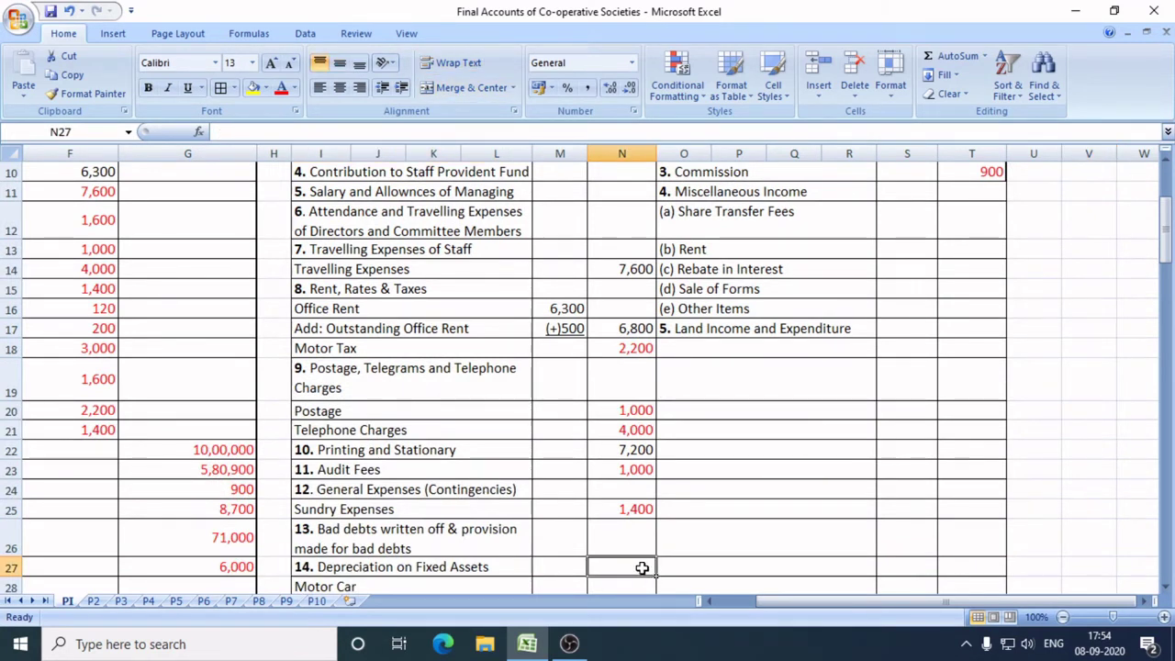
pyautogui.write('16,000')
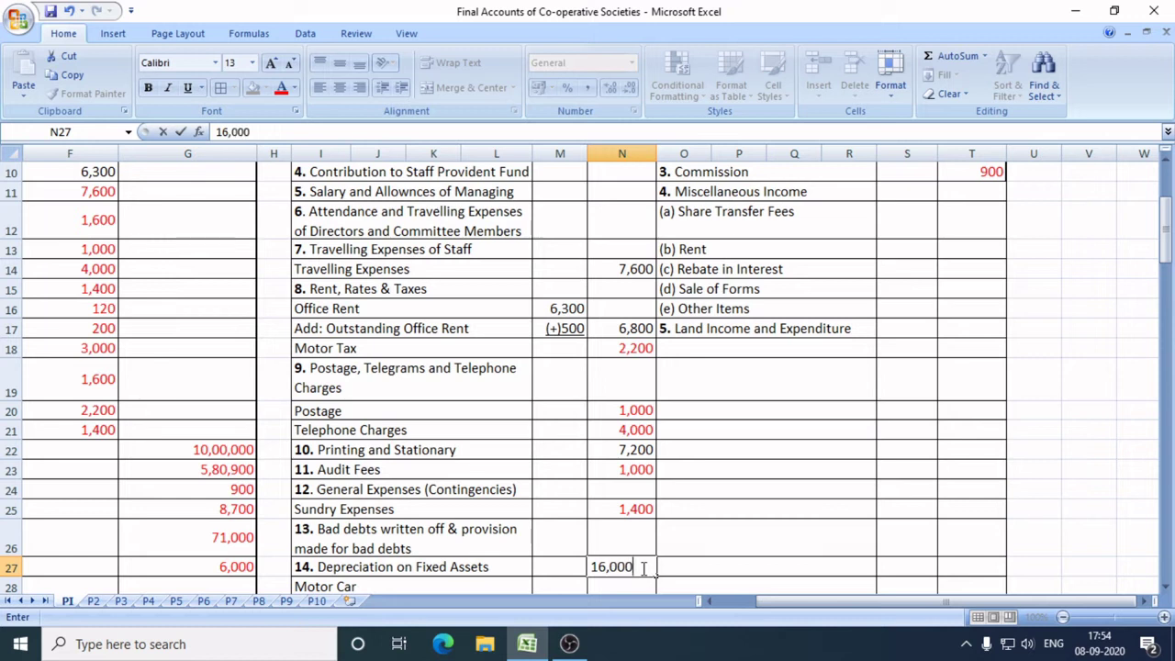
pyautogui.click(711, 490)
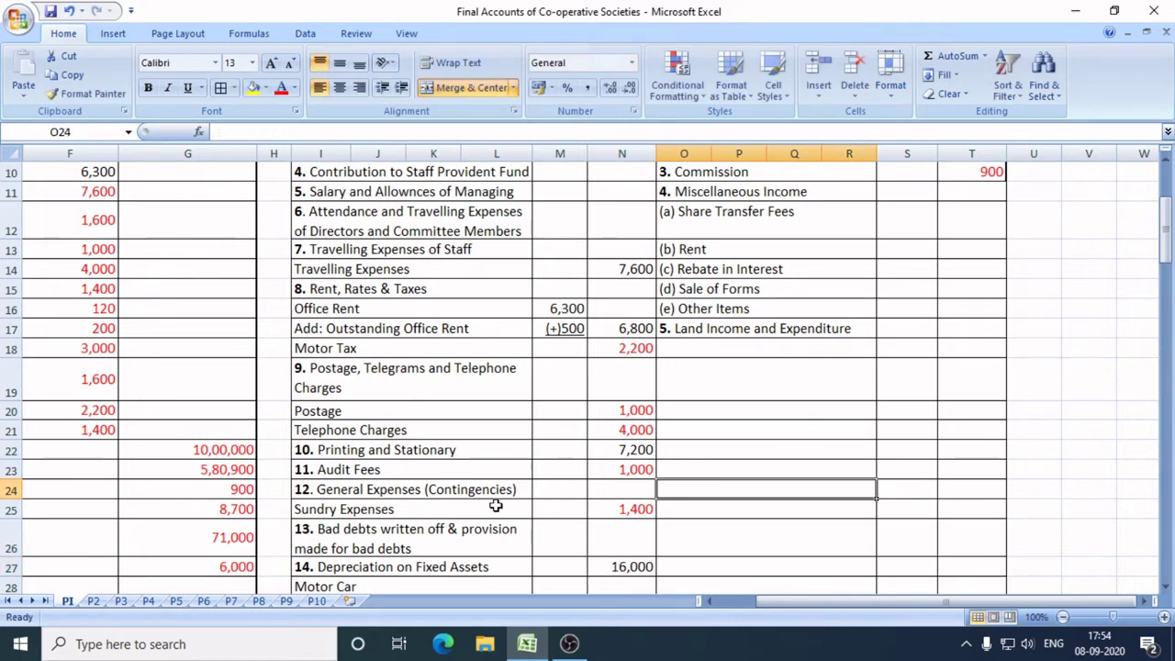
# Colour the Stock amount in the trial balance red.
pyautogui.moveTo(808, 601); pyautogui.dragTo(726, 602)
pyautogui.scroll(-5, 425, 514)
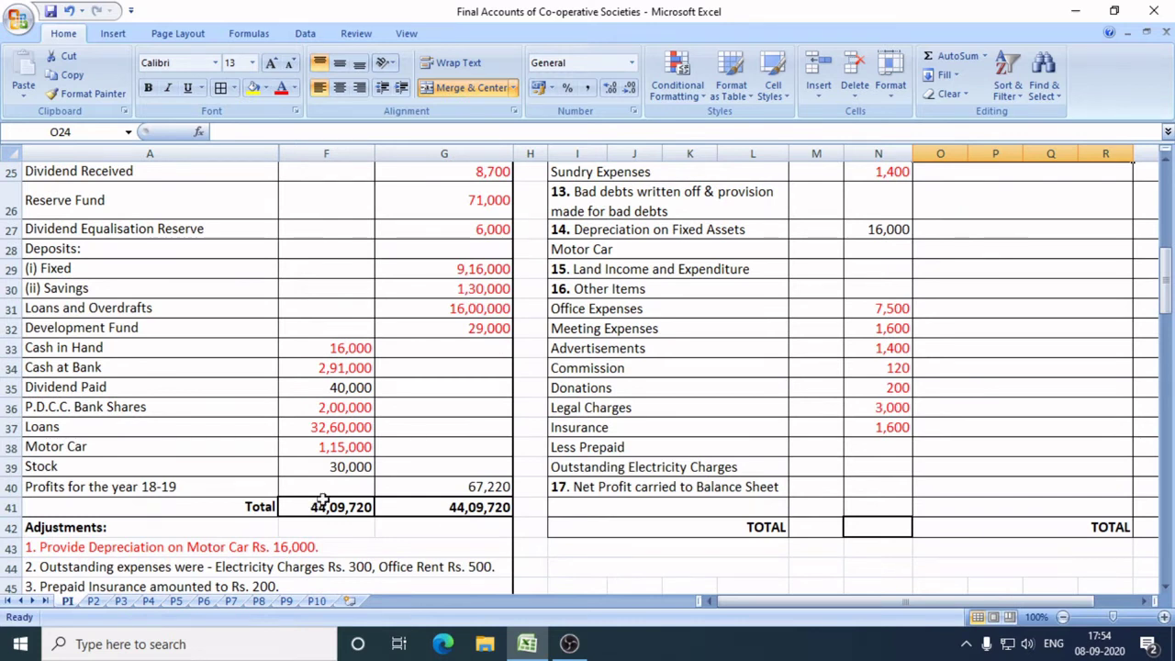
pyautogui.click(347, 469)
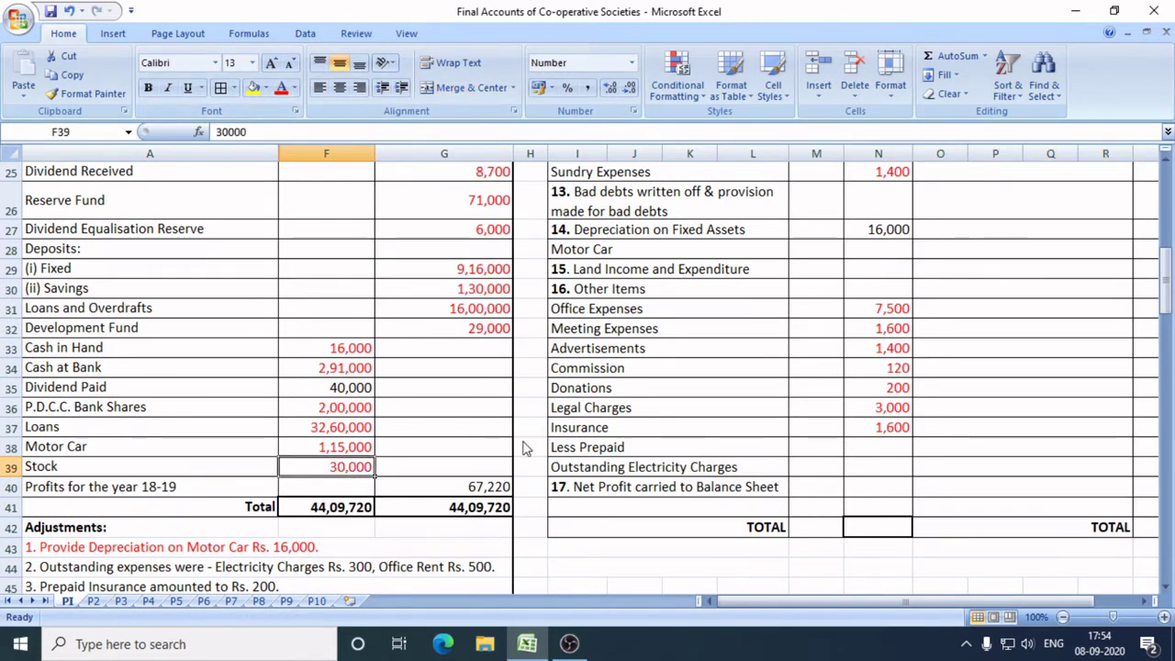
# Copy the trial balance Stock amount to the Stock row under Current Assets in the balance sheet, cell T60.
pyautogui.hotkey('ctrl', 'c')
pyautogui.moveTo(869, 602); pyautogui.dragTo(877, 602)
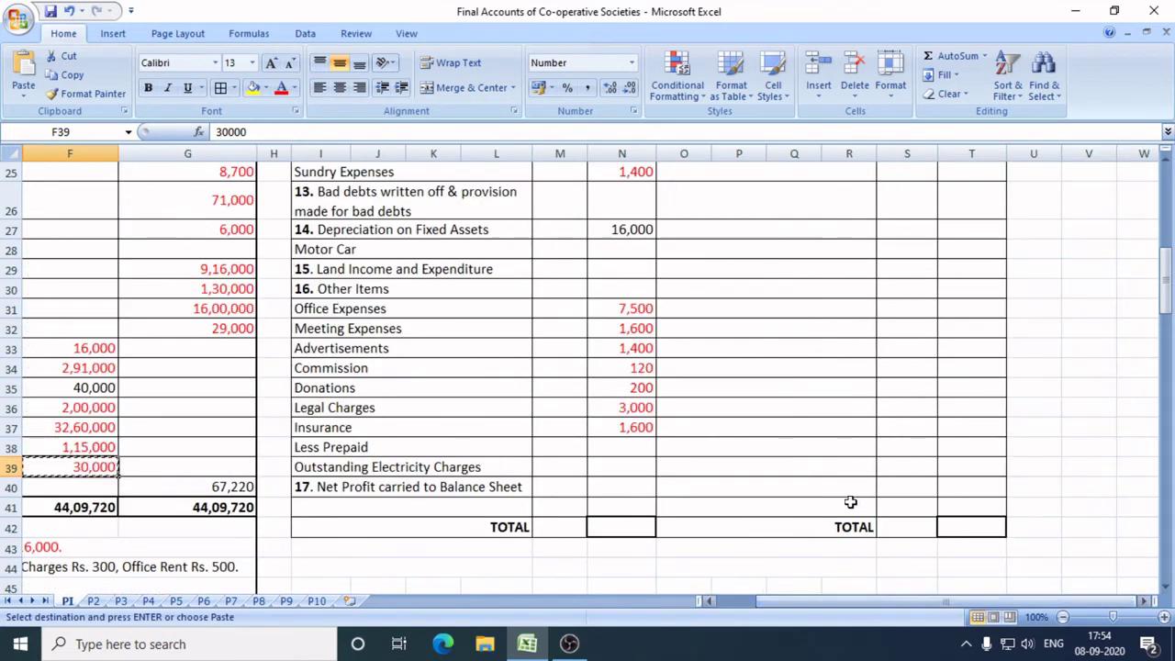
pyautogui.scroll(-4, 850, 502)
pyautogui.scroll(-3, 846, 498)
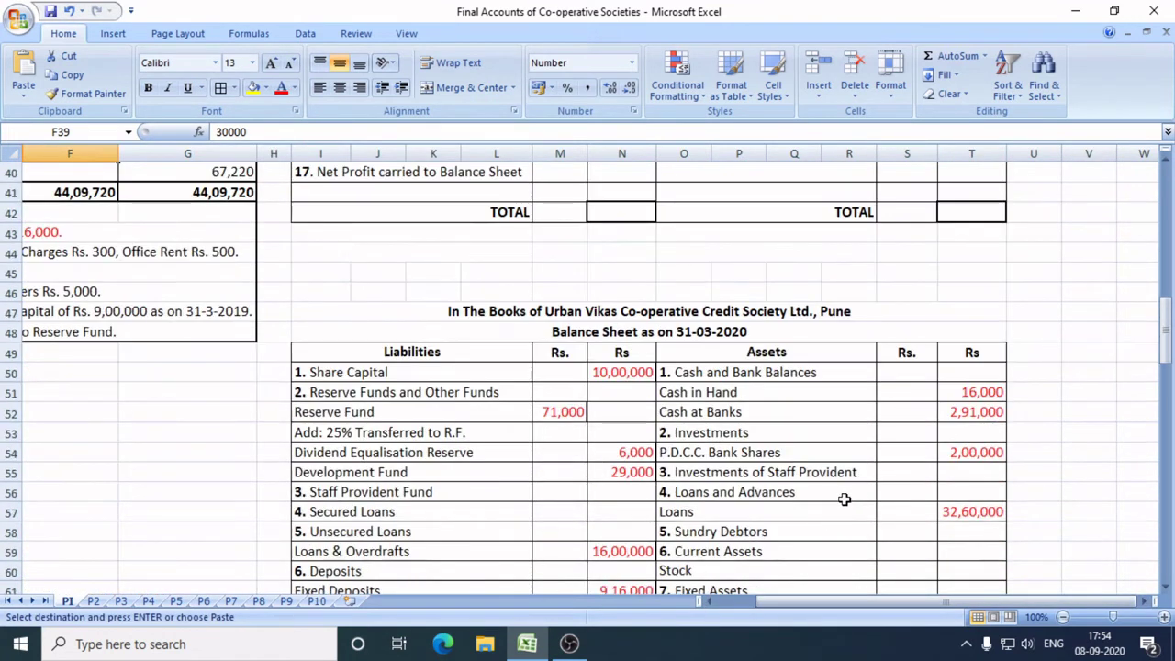
pyautogui.click(711, 434)
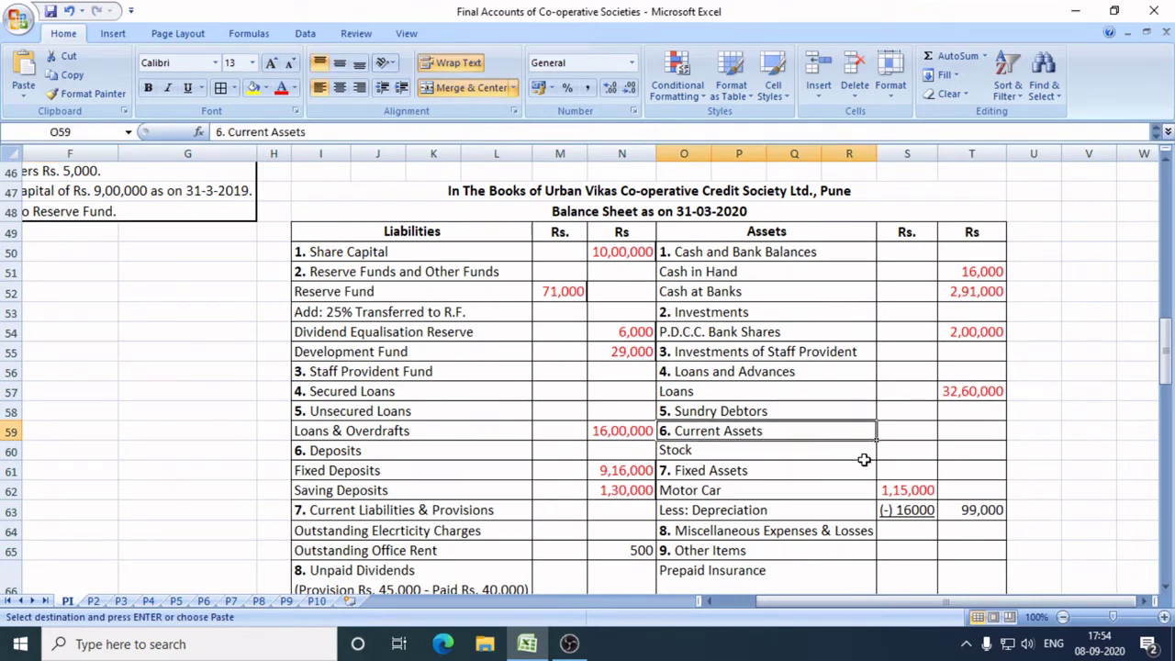
pyautogui.click(969, 450)
pyautogui.hotkey('ctrl', 'v')
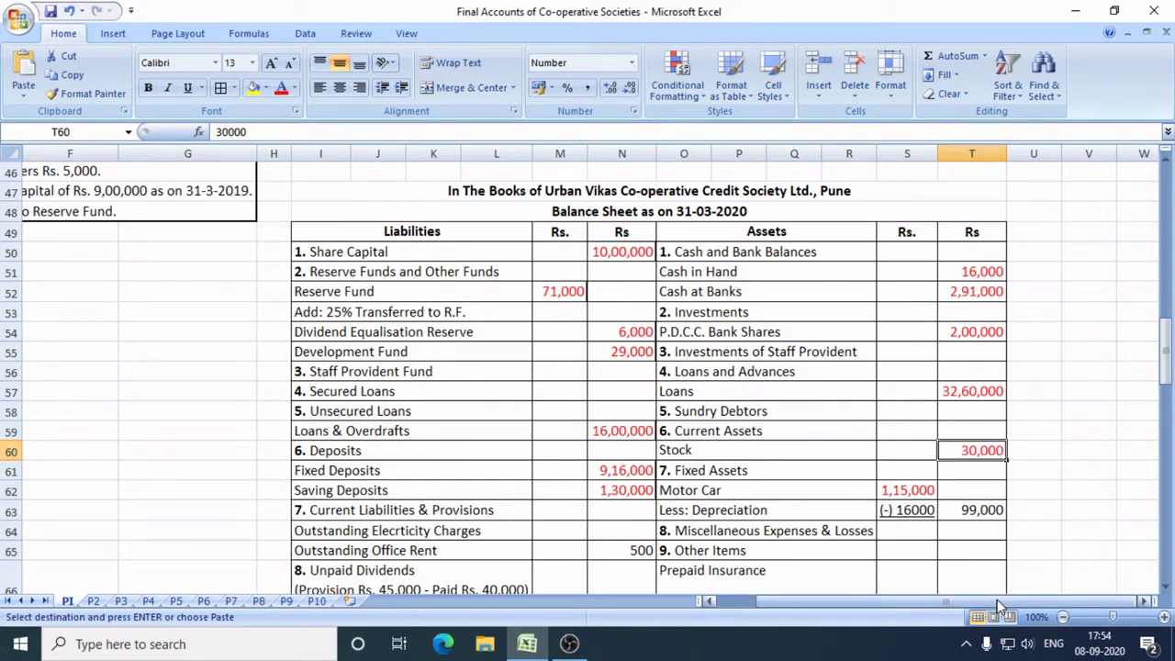
# Colour the Profits for the year 18-19 amount in the trial balance red.
pyautogui.moveTo(999, 606); pyautogui.dragTo(959, 606)
pyautogui.scroll(4, 431, 430)
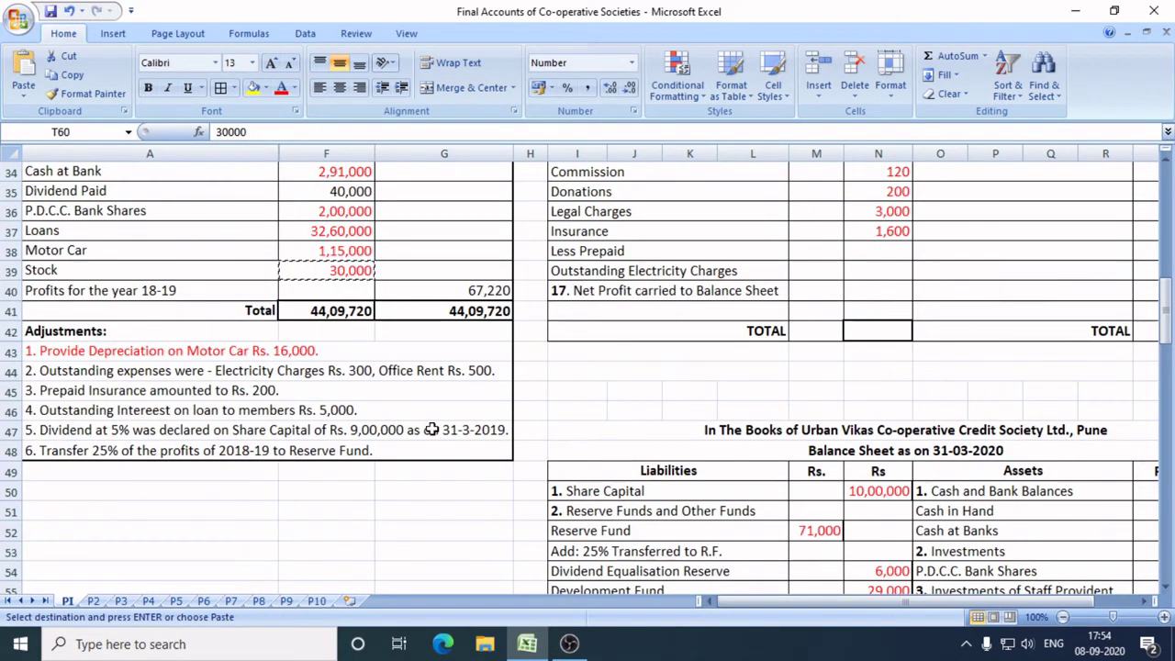
pyautogui.click(482, 290)
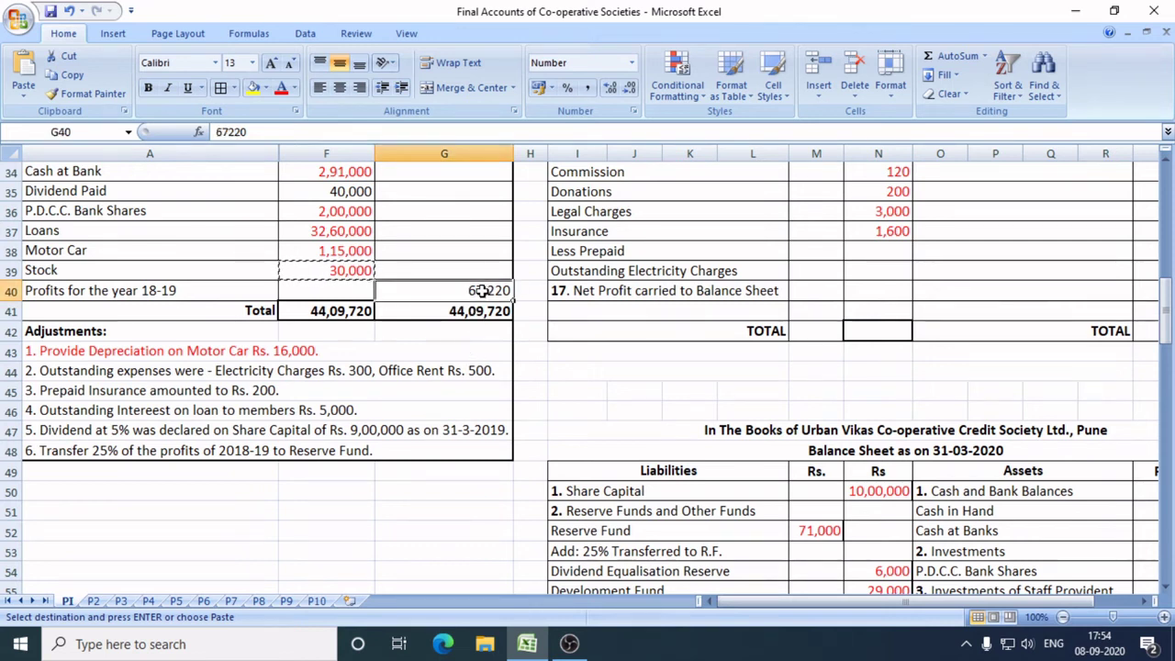
pyautogui.click(281, 88)
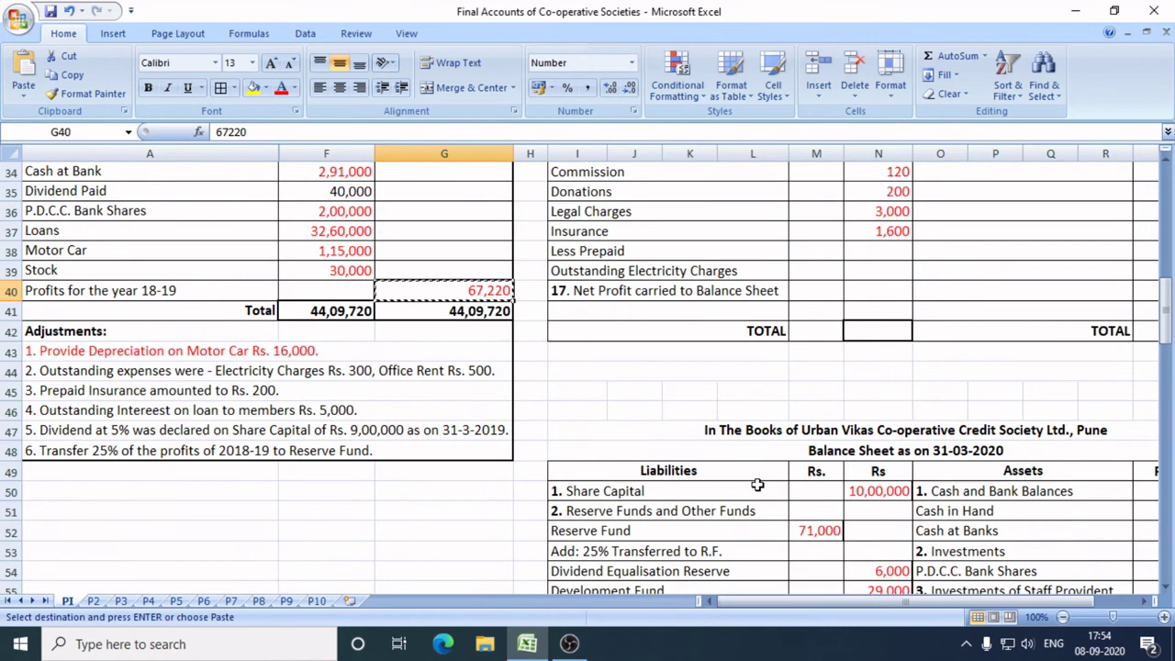
# Copy the trial balance profit for 18-19 to the Profit of the year 2018-2019 row under liabilities, cell M70.
pyautogui.scroll(-5, 784, 520)
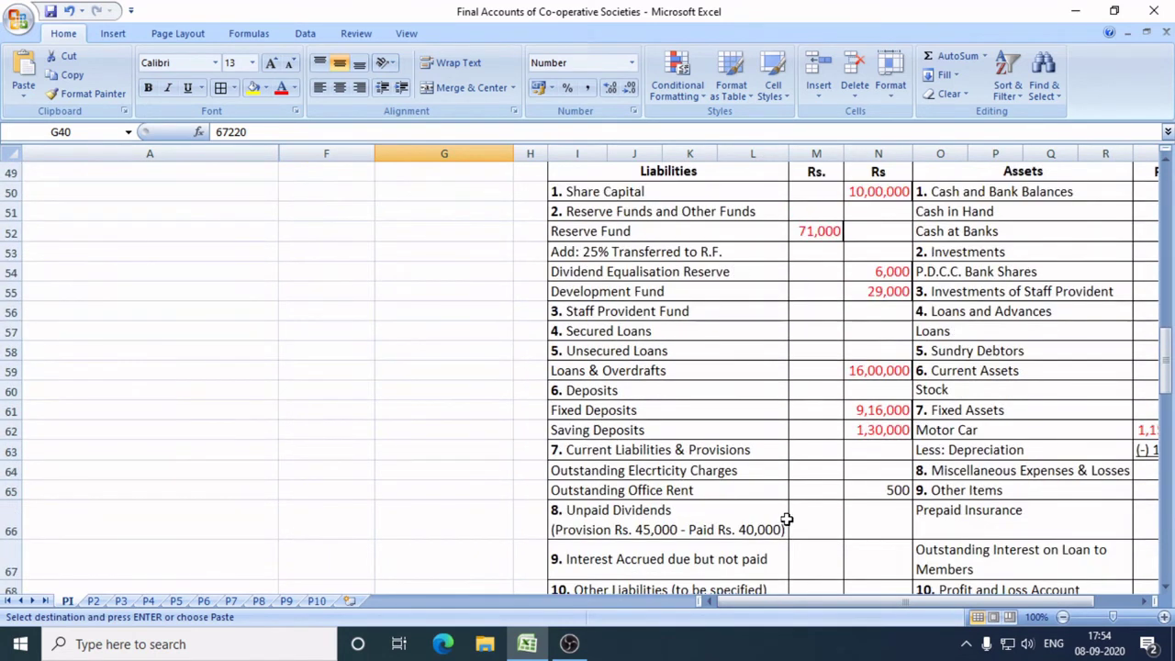
pyautogui.scroll(-3, 787, 520)
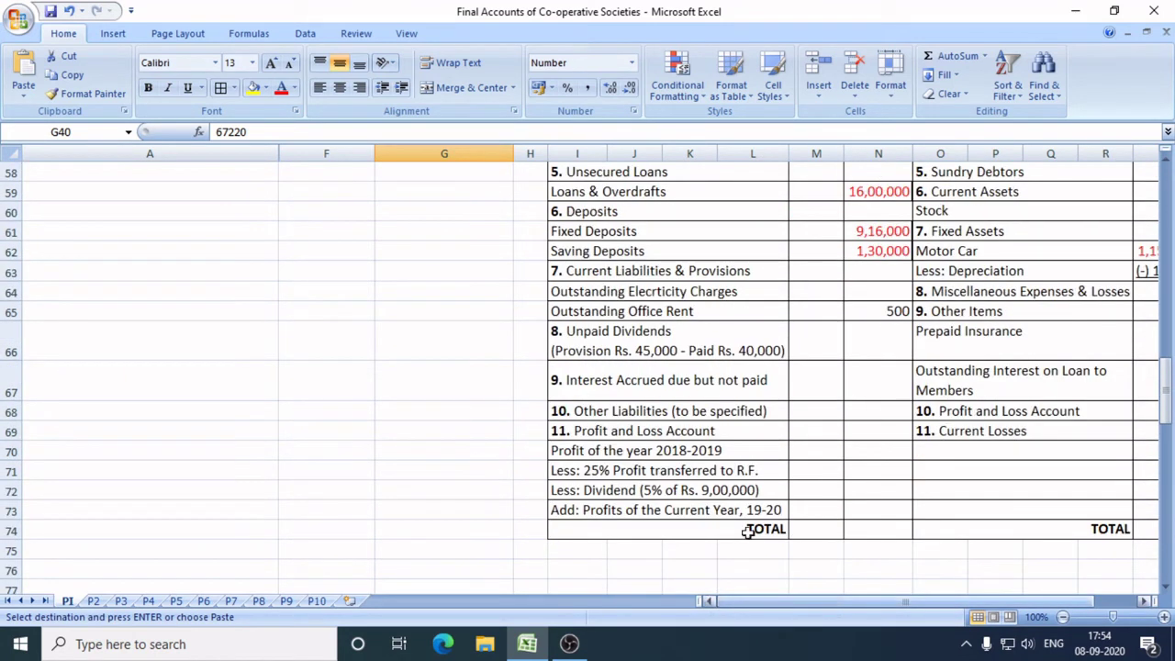
pyautogui.click(804, 452)
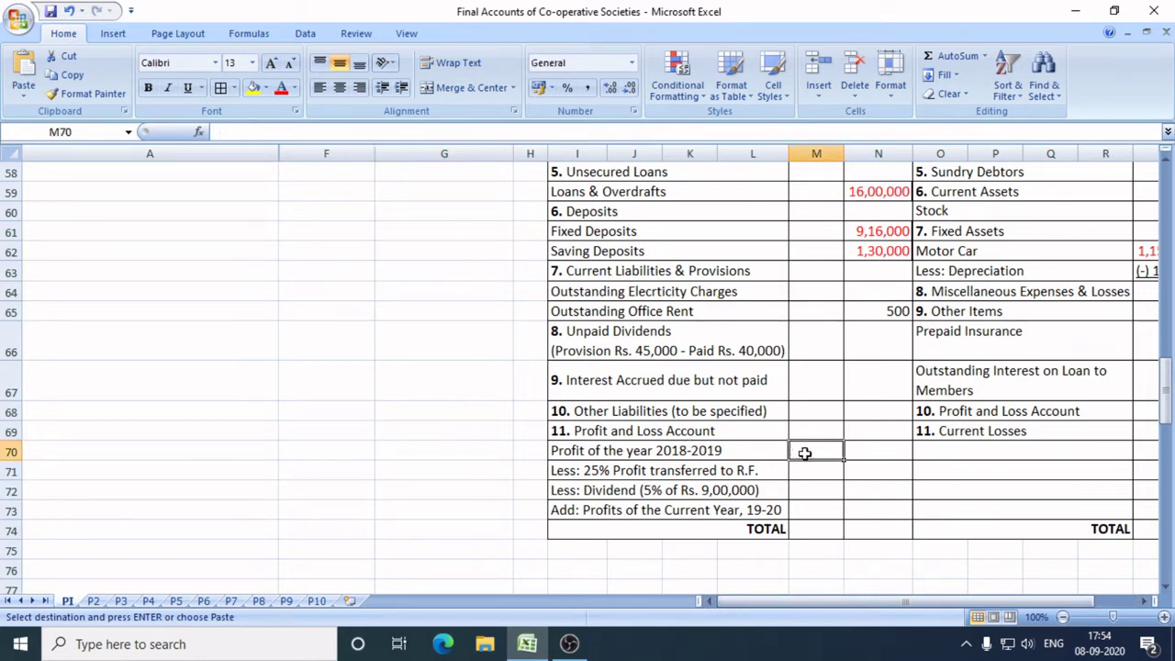
pyautogui.hotkey('ctrl', 'v')
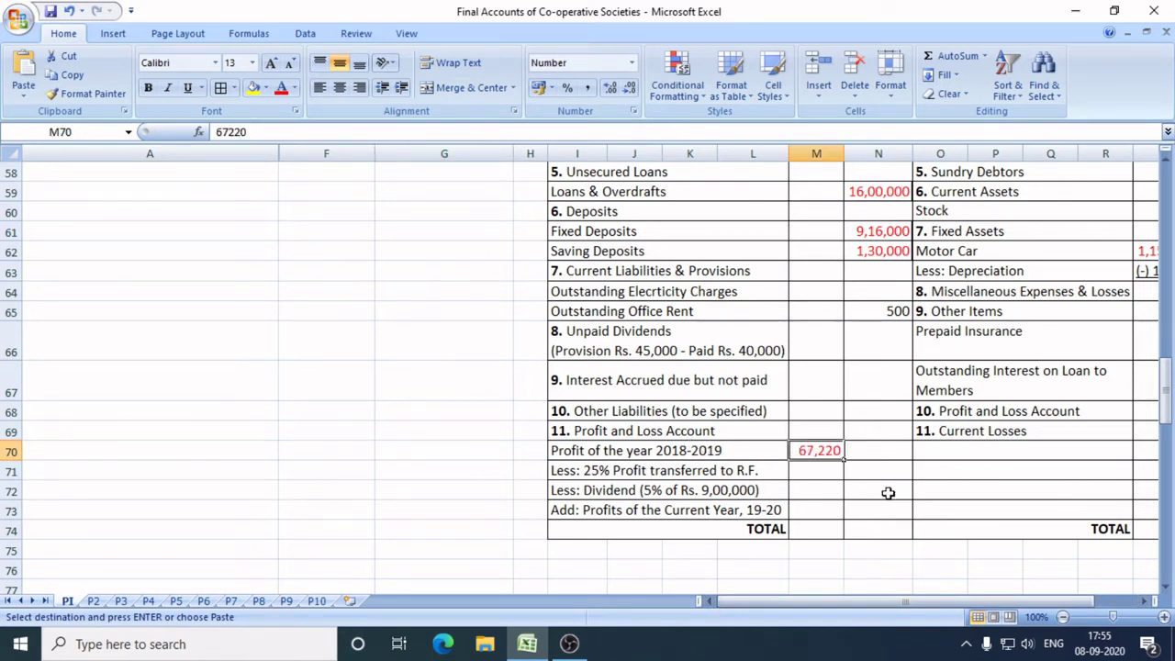
# Review adjustment 2 and check the outstanding office rent entries in the Profit & Loss Account and the balance sheet's liabilities.
pyautogui.scroll(7, 372, 422)
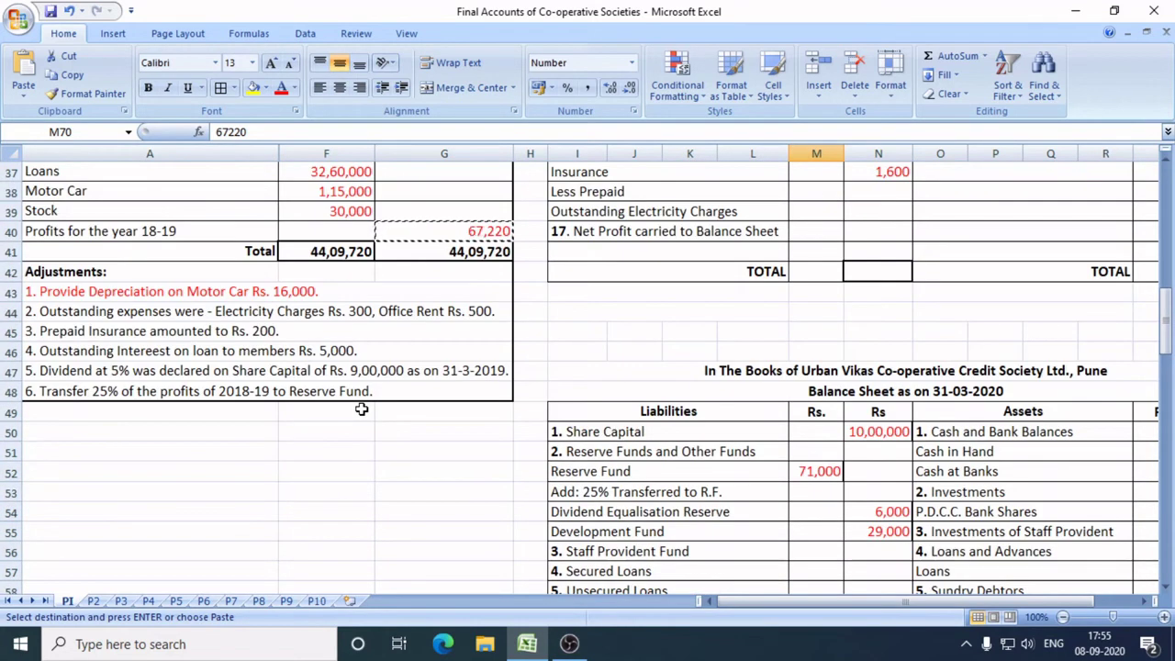
pyautogui.click(126, 312)
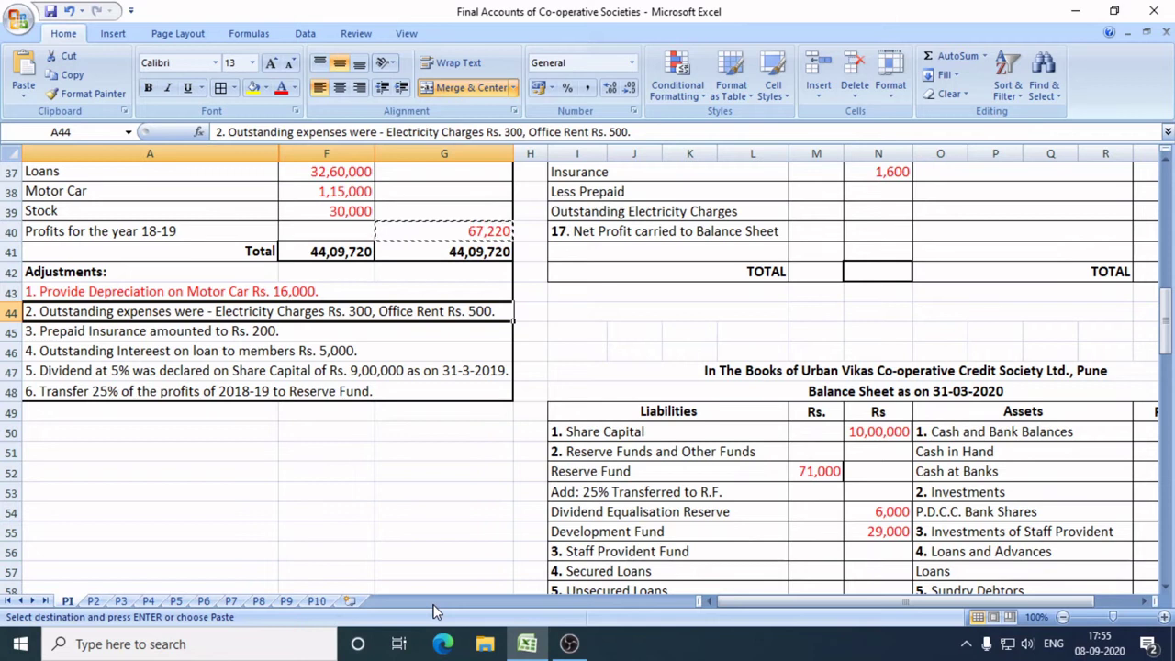
pyautogui.scroll(4, 560, 487)
pyautogui.scroll(3, 700, 472)
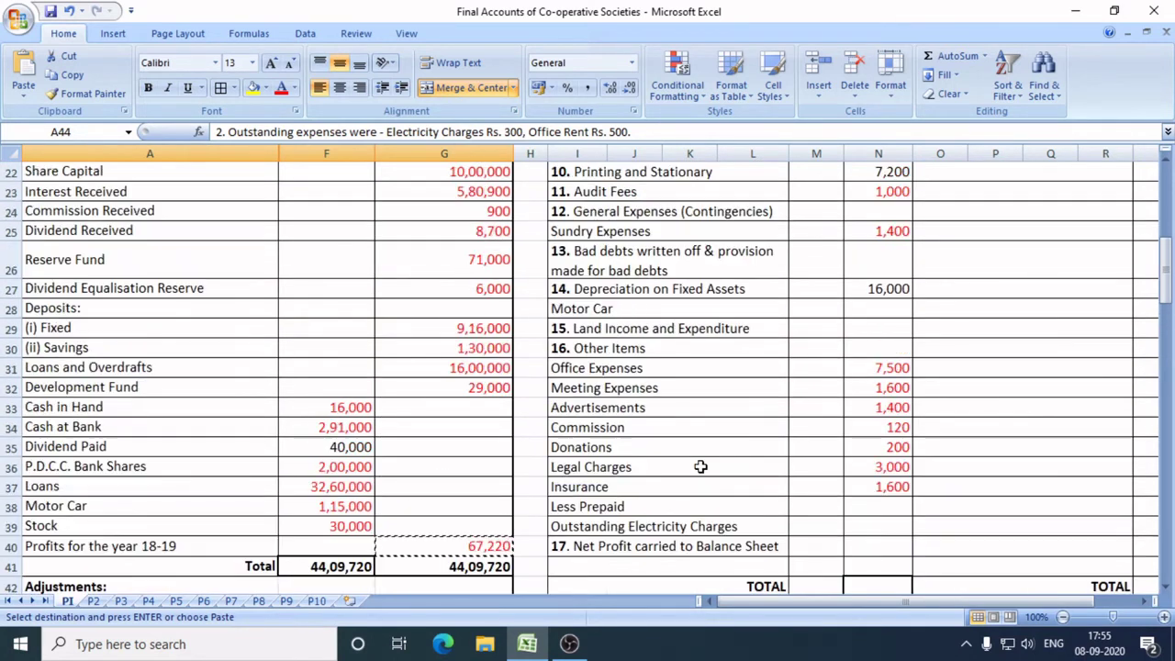
pyautogui.scroll(1, 699, 469)
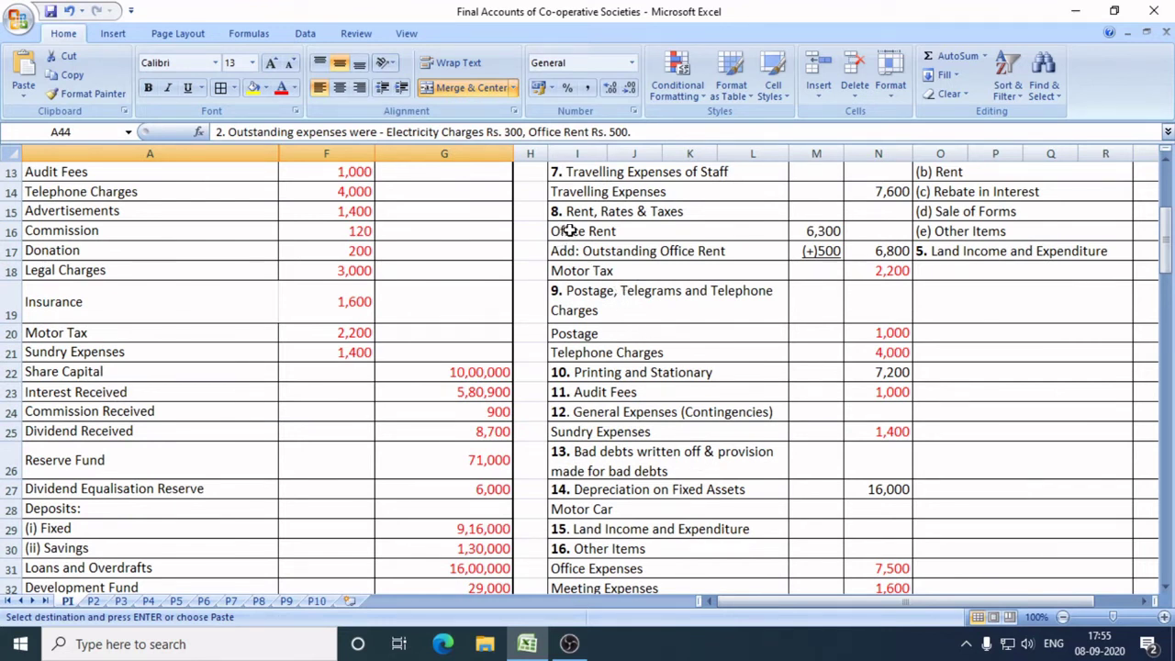
pyautogui.click(630, 255)
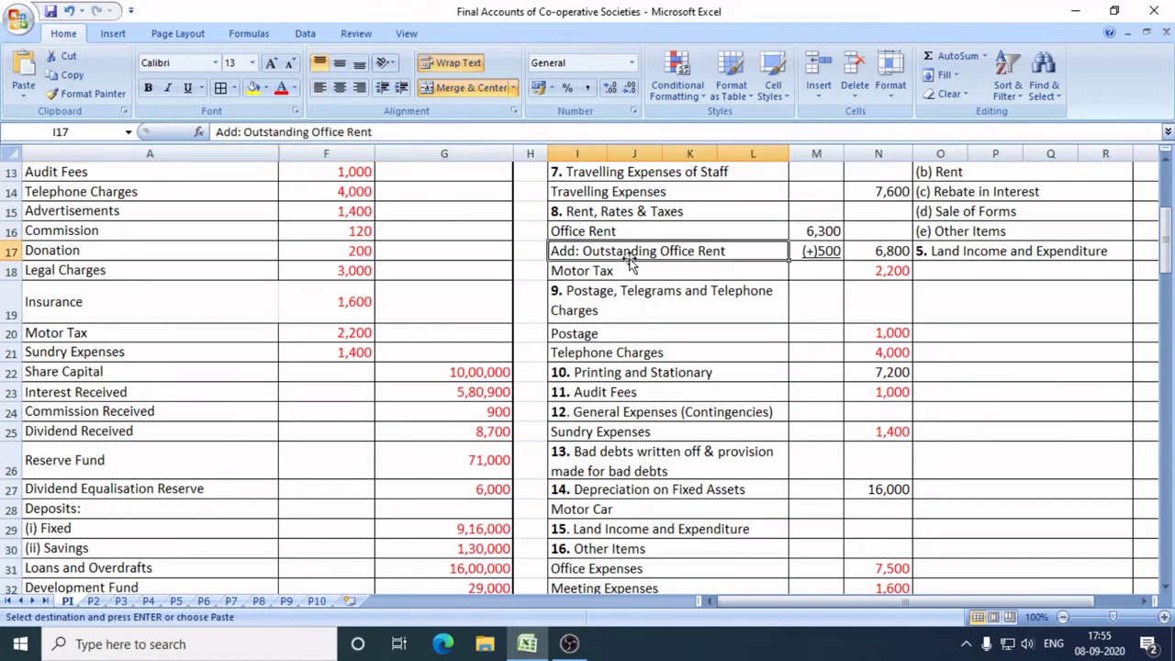
pyautogui.scroll(-9, 748, 529)
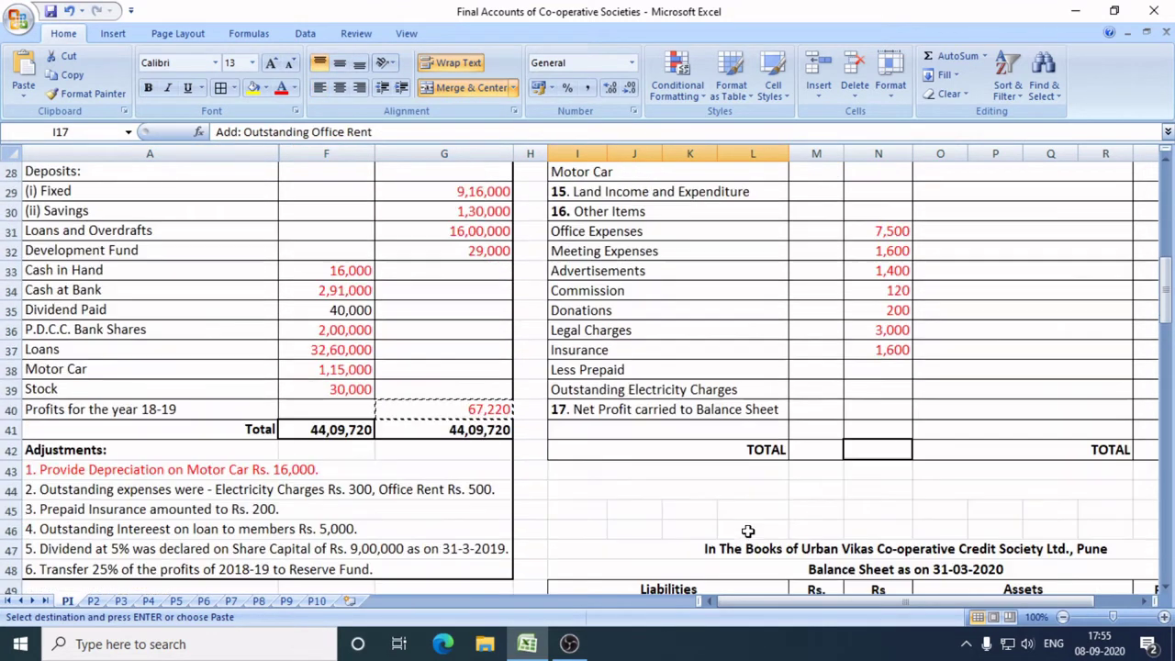
pyautogui.scroll(-2, 784, 557)
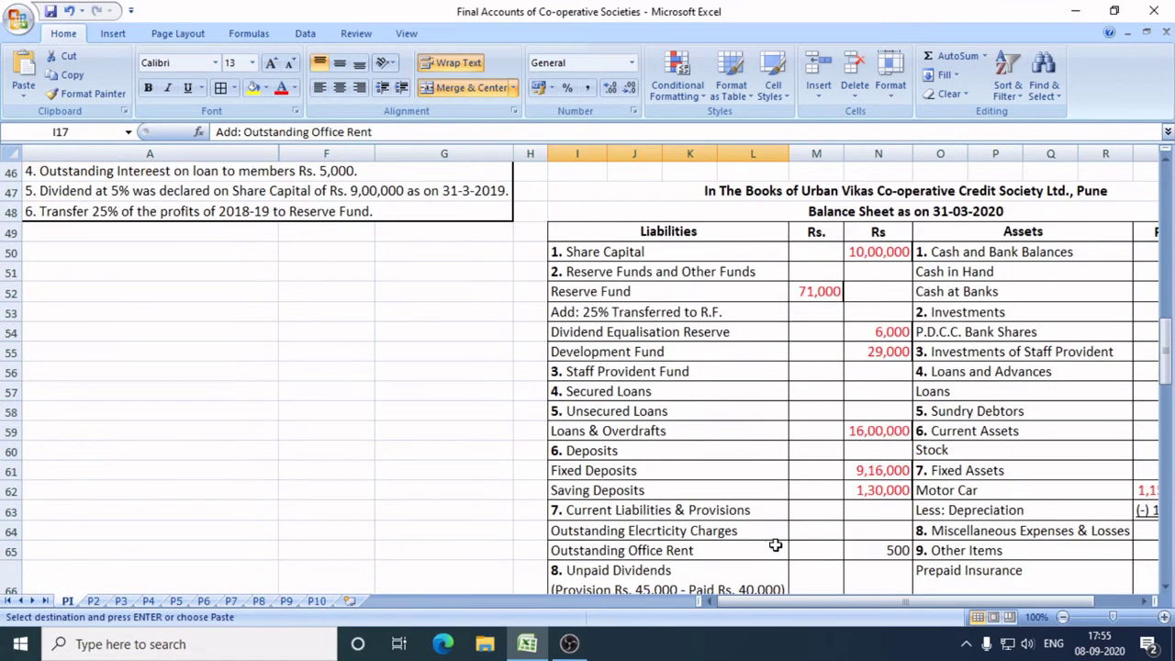
pyautogui.scroll(-2, 774, 546)
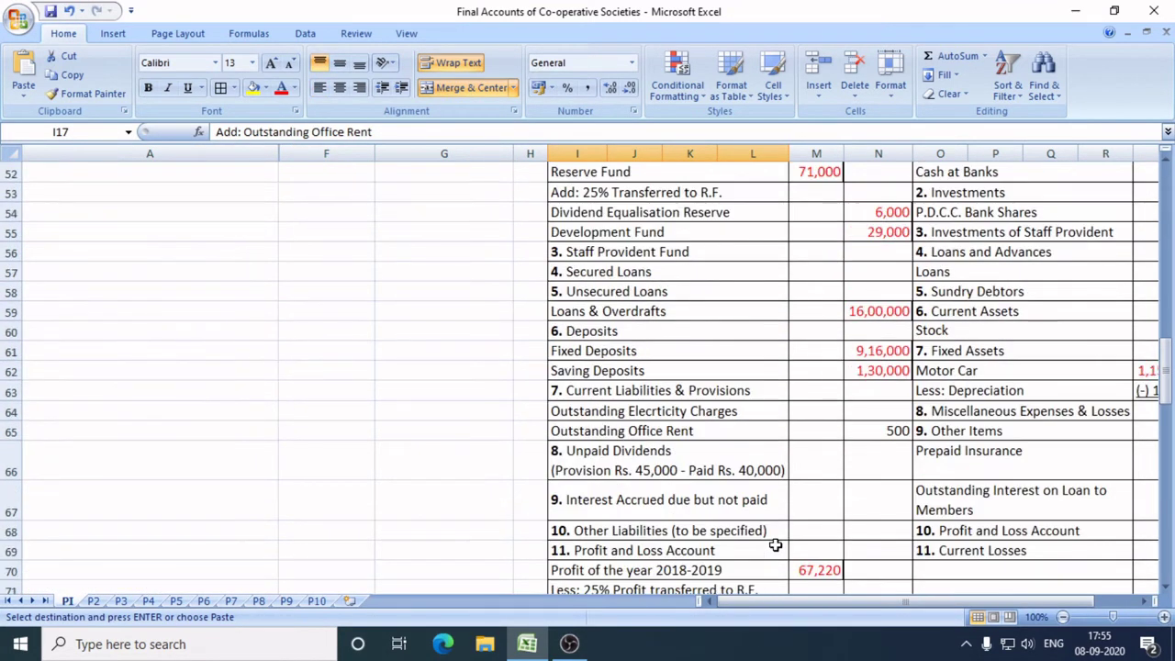
pyautogui.click(595, 430)
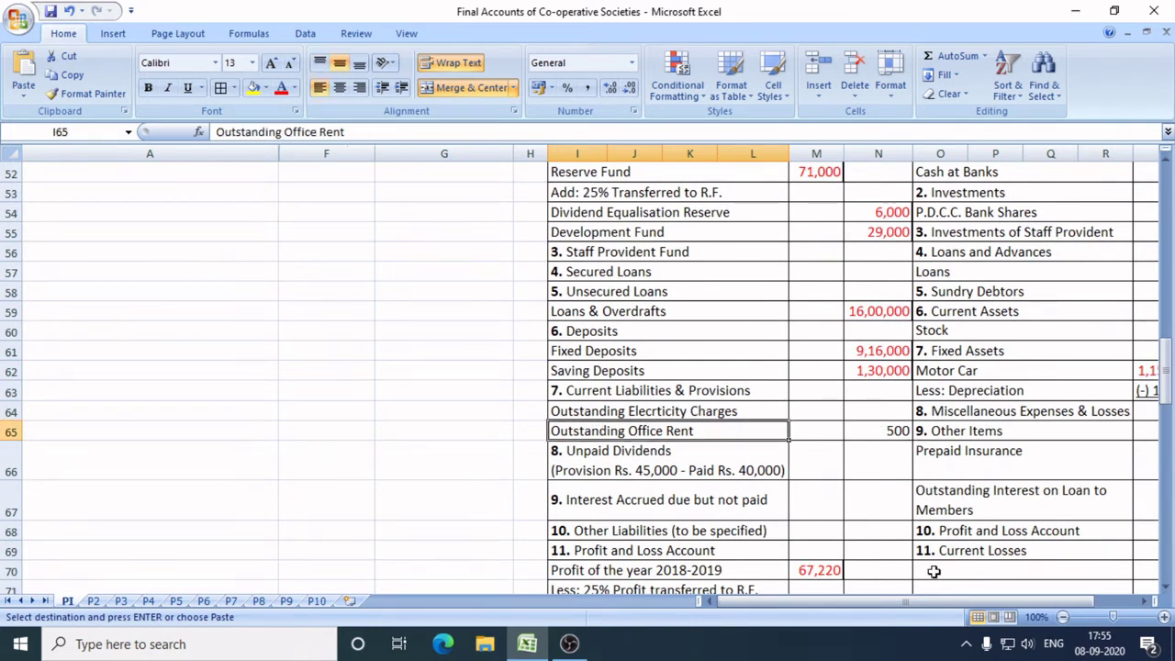
# Enter 300 for Outstanding Electricity Charges in the Profit & Loss Account expenditure, cell N39.
pyautogui.scroll(4, 257, 464)
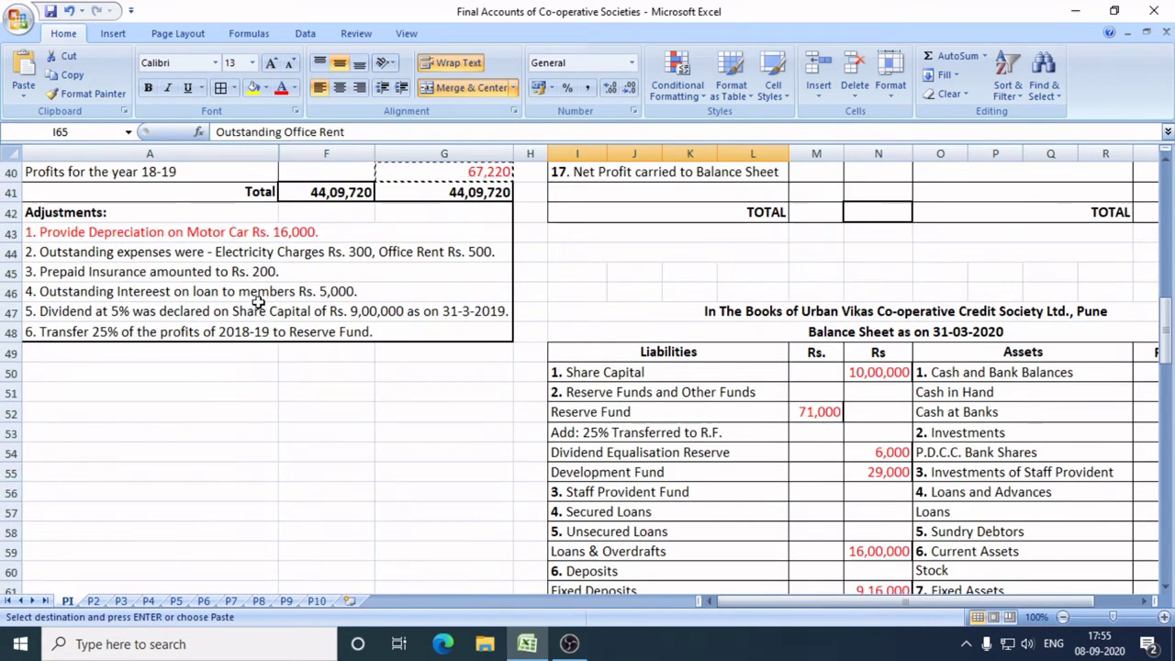
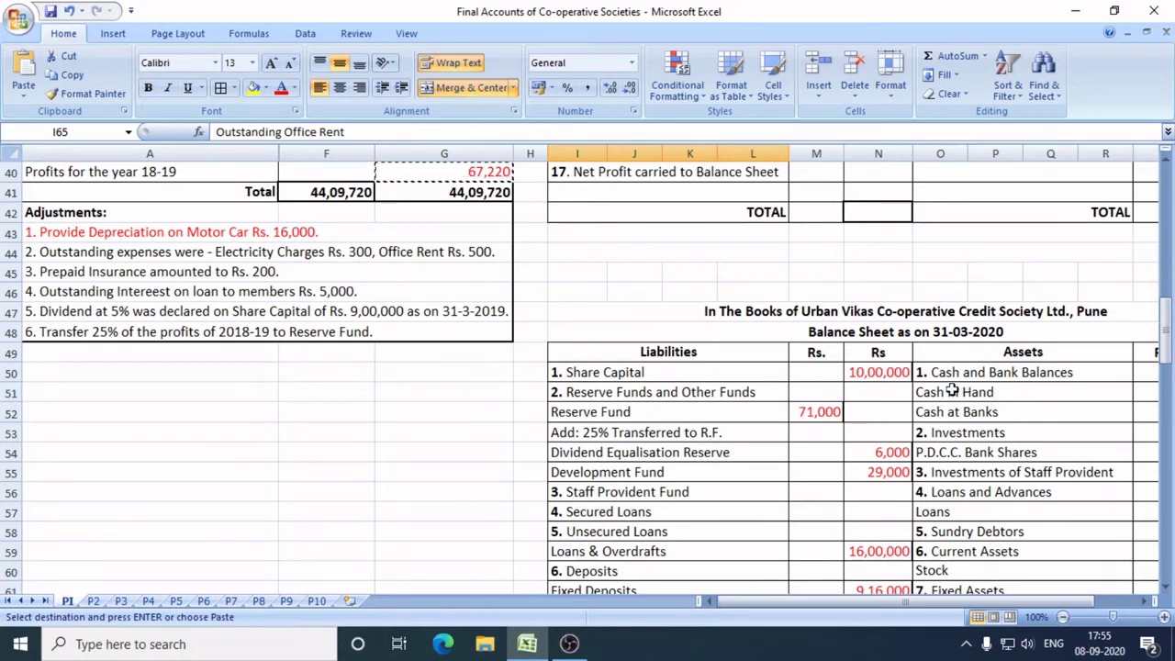
pyautogui.scroll(4, 927, 368)
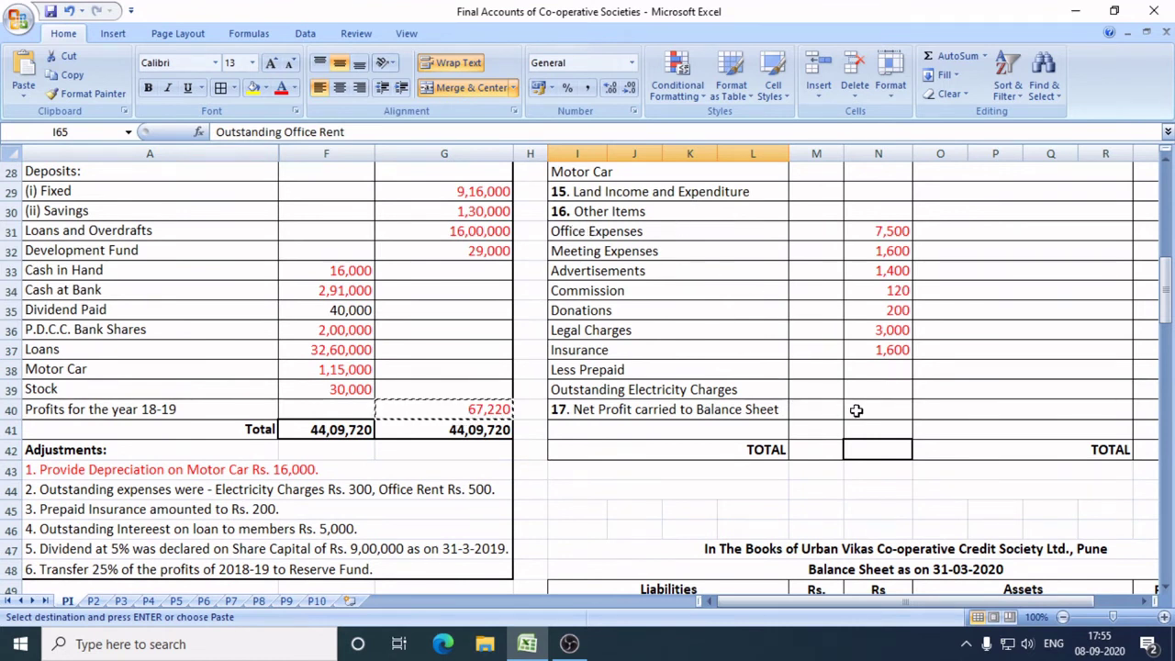
pyautogui.click(657, 393)
pyautogui.click(882, 393)
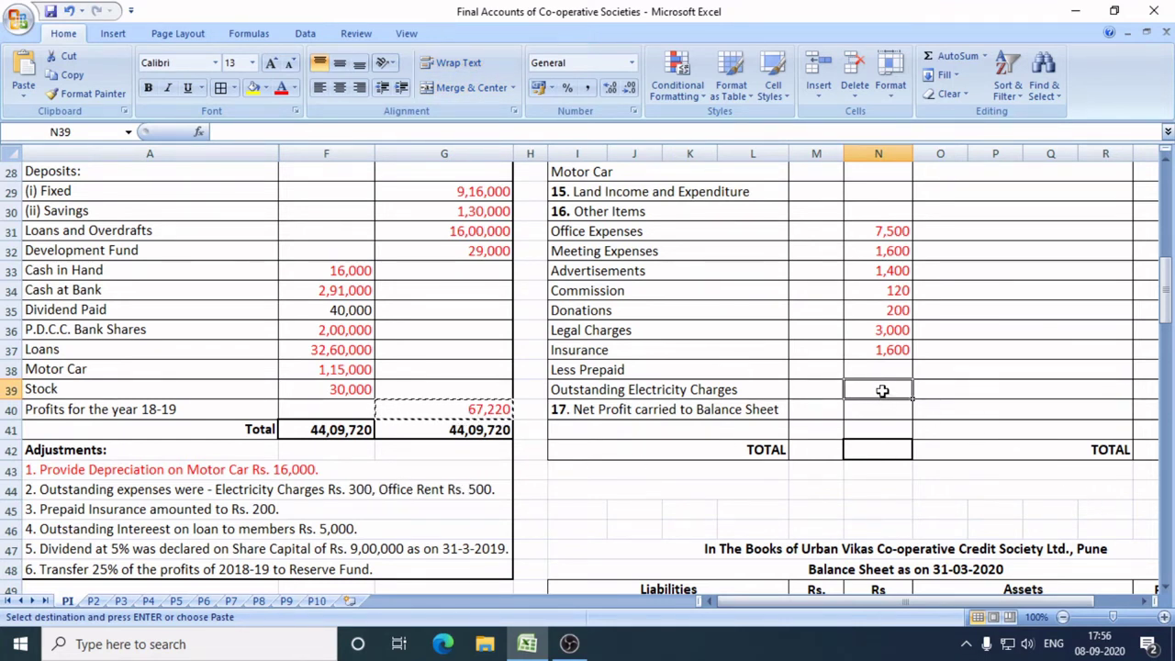
pyautogui.write('300')
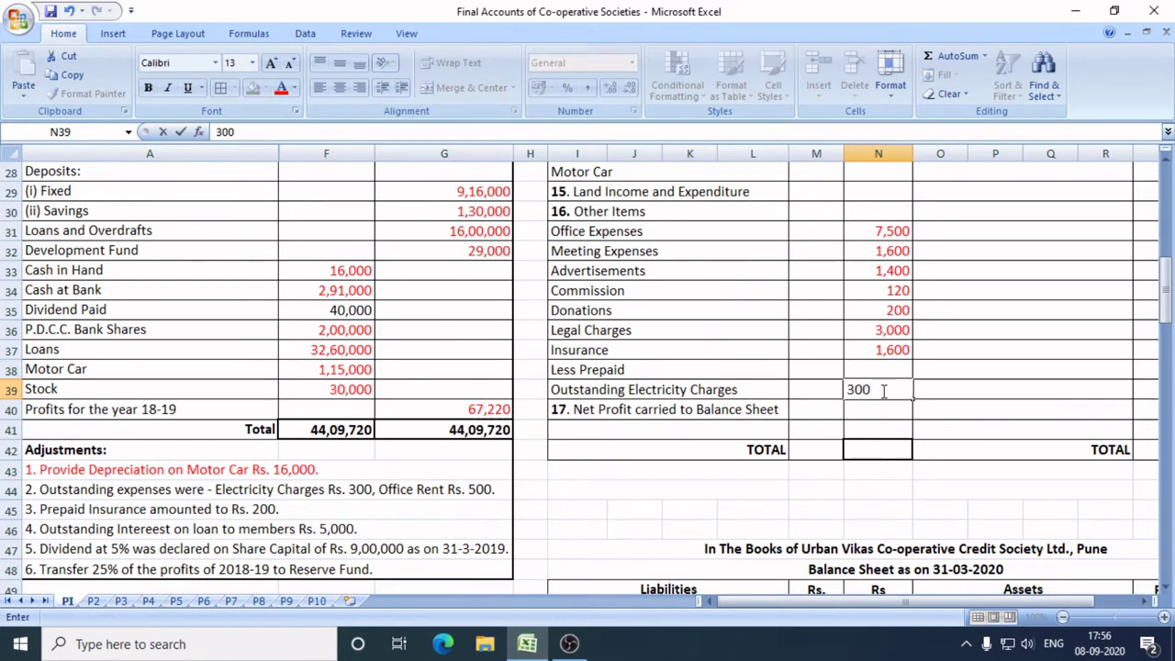
pyautogui.click(690, 489)
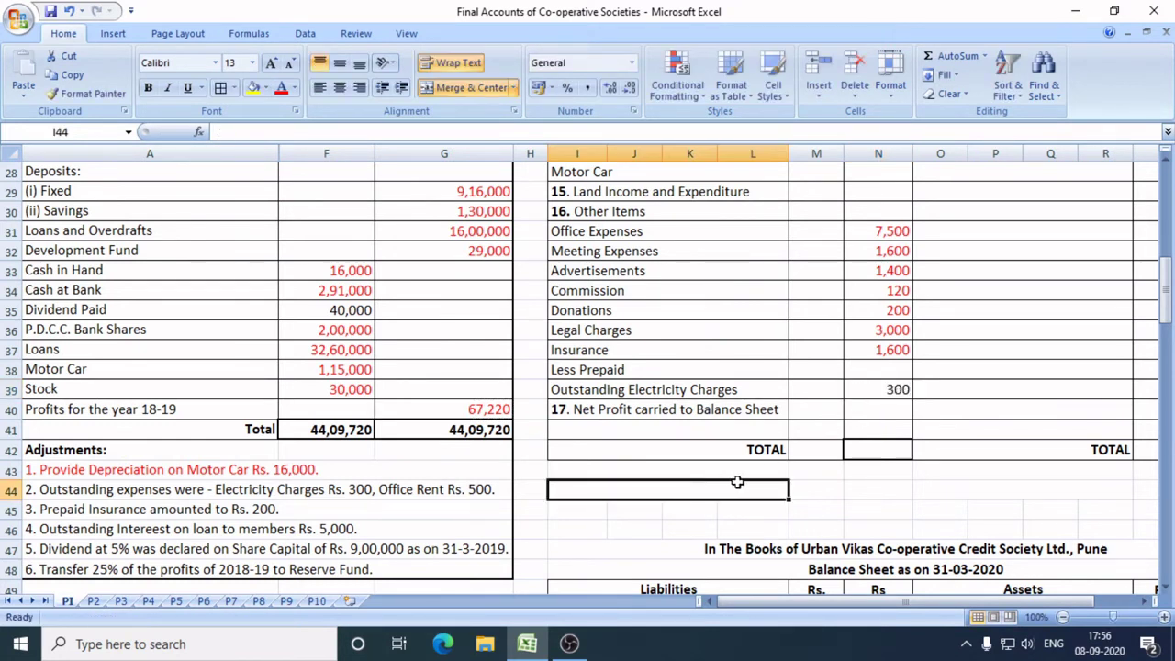
# Enter 300 for the outstanding electricity charges under Current Liabilities & Provisions in the balance sheet, cell N64.
pyautogui.scroll(-6, 810, 503)
pyautogui.scroll(-2, 810, 503)
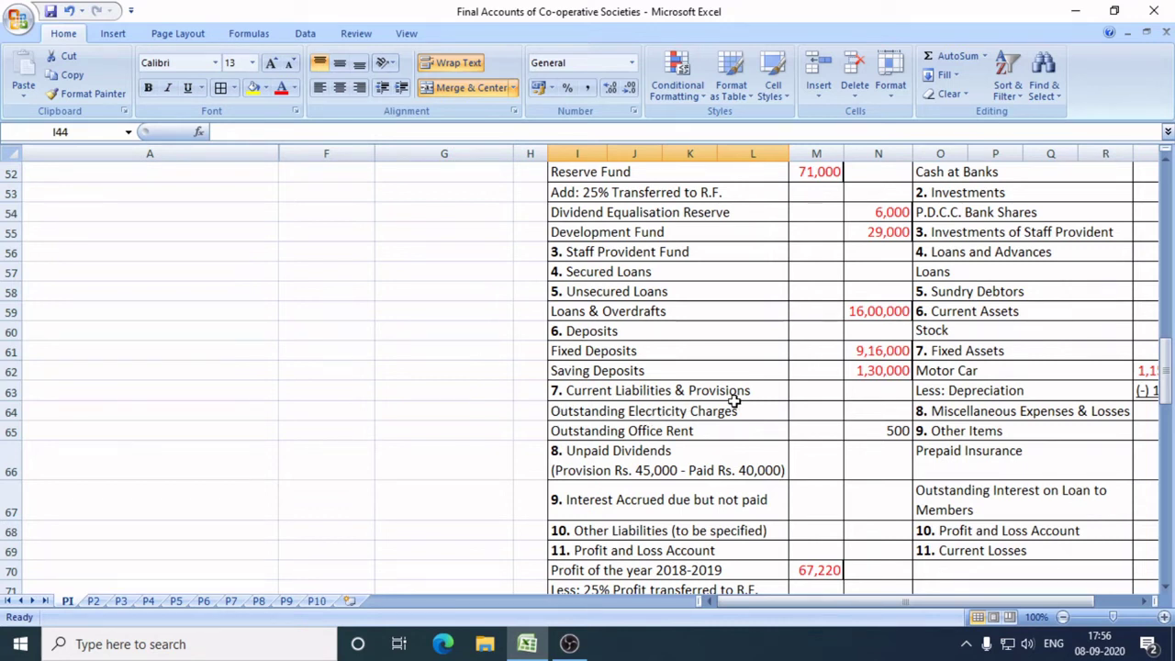
pyautogui.click(905, 411)
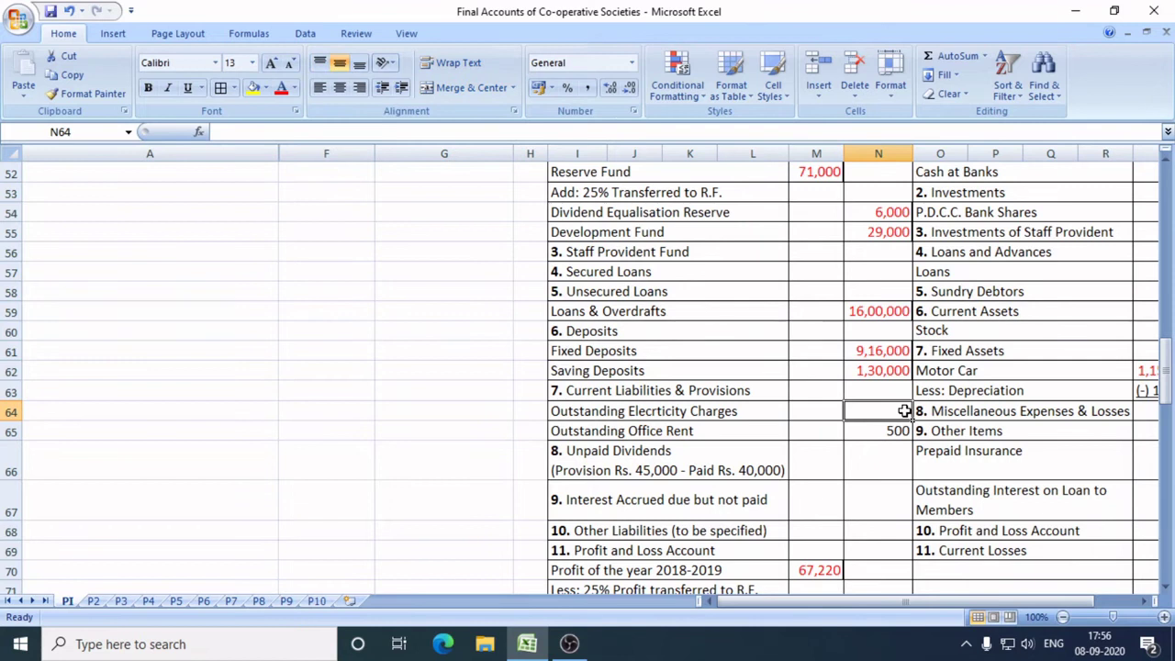
pyautogui.write('300')
pyautogui.click(472, 463)
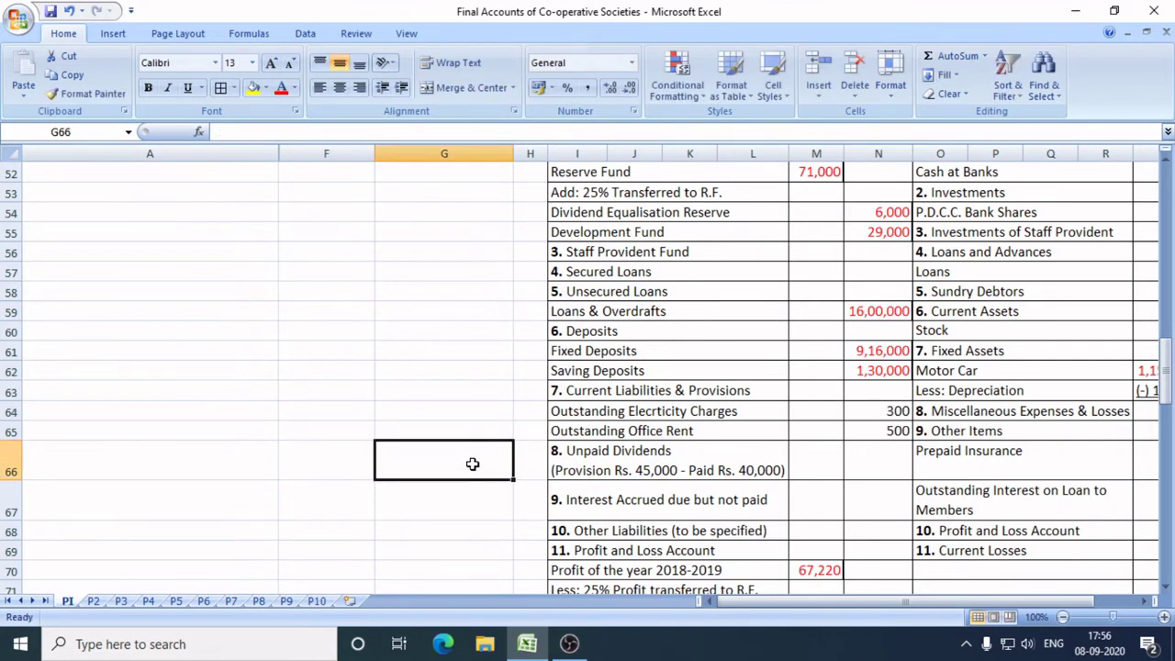
# Colour adjustment 2 on outstanding expenses and adjustment 3 on prepaid insurance red.
pyautogui.scroll(5, 472, 464)
pyautogui.click(301, 311)
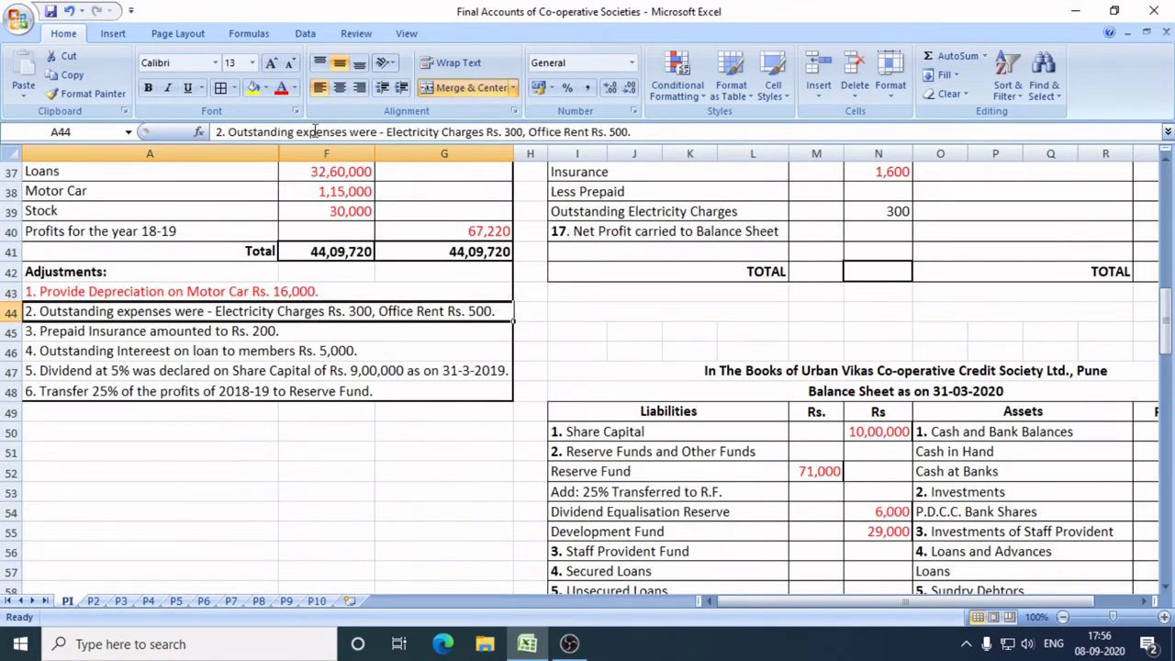
pyautogui.click(282, 87)
pyautogui.click(241, 416)
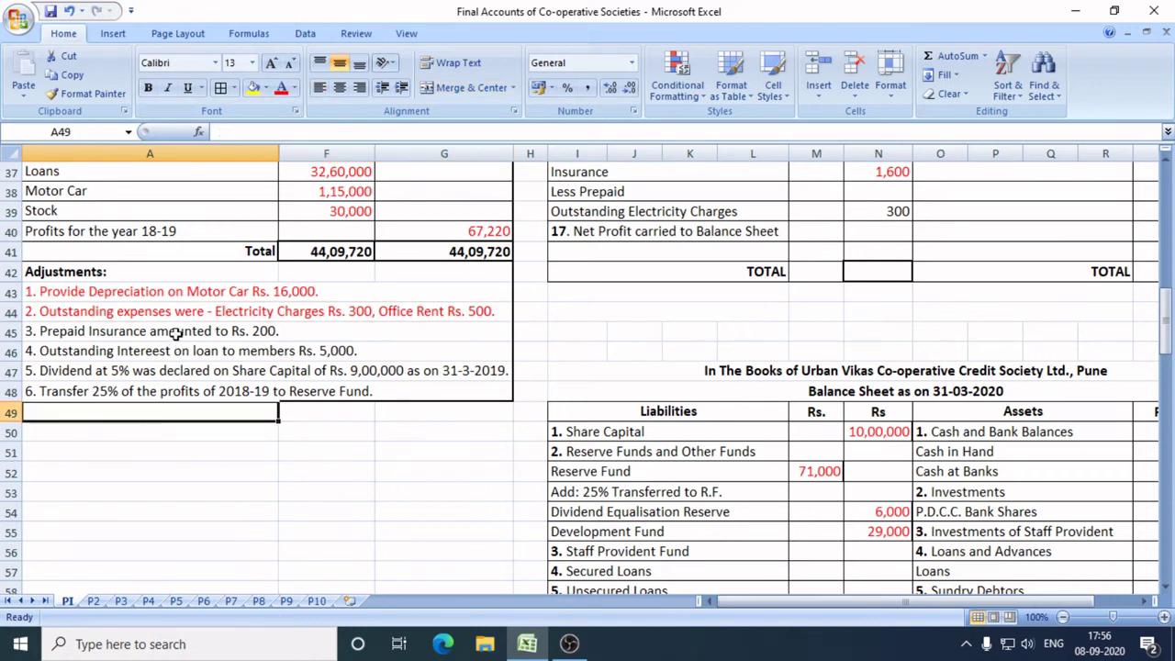
pyautogui.click(175, 333)
pyautogui.click(282, 87)
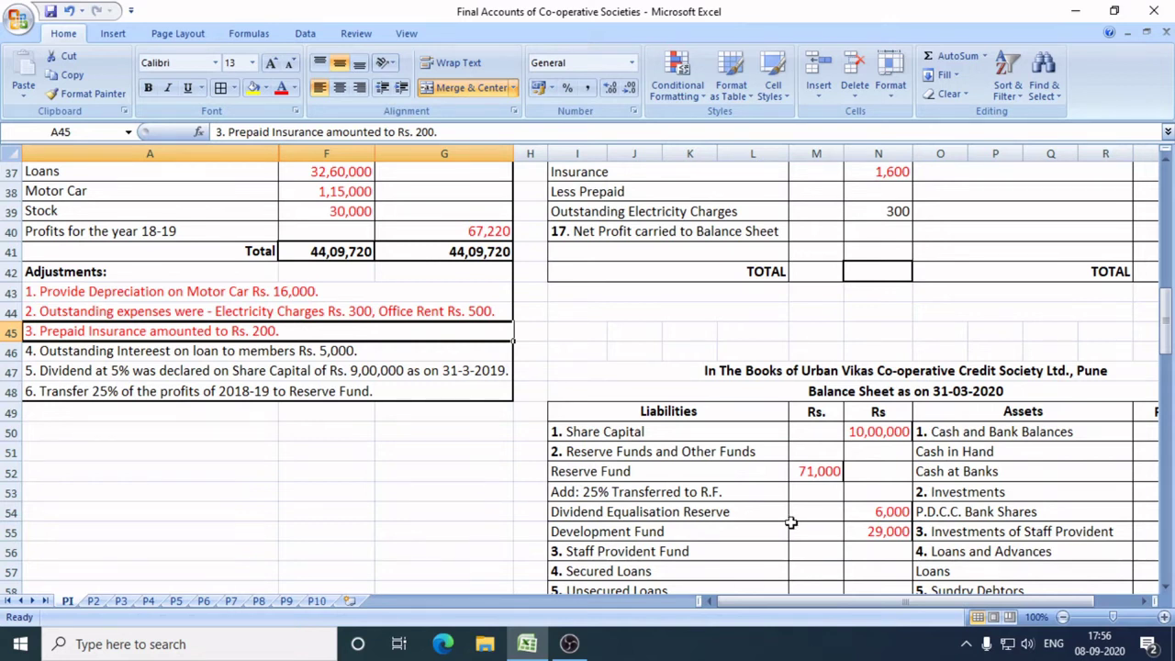
# Move the Profit & Loss Account's Insurance amount to the inner column by entering 1600 in M37 and clearing N37.
pyautogui.scroll(2, 788, 519)
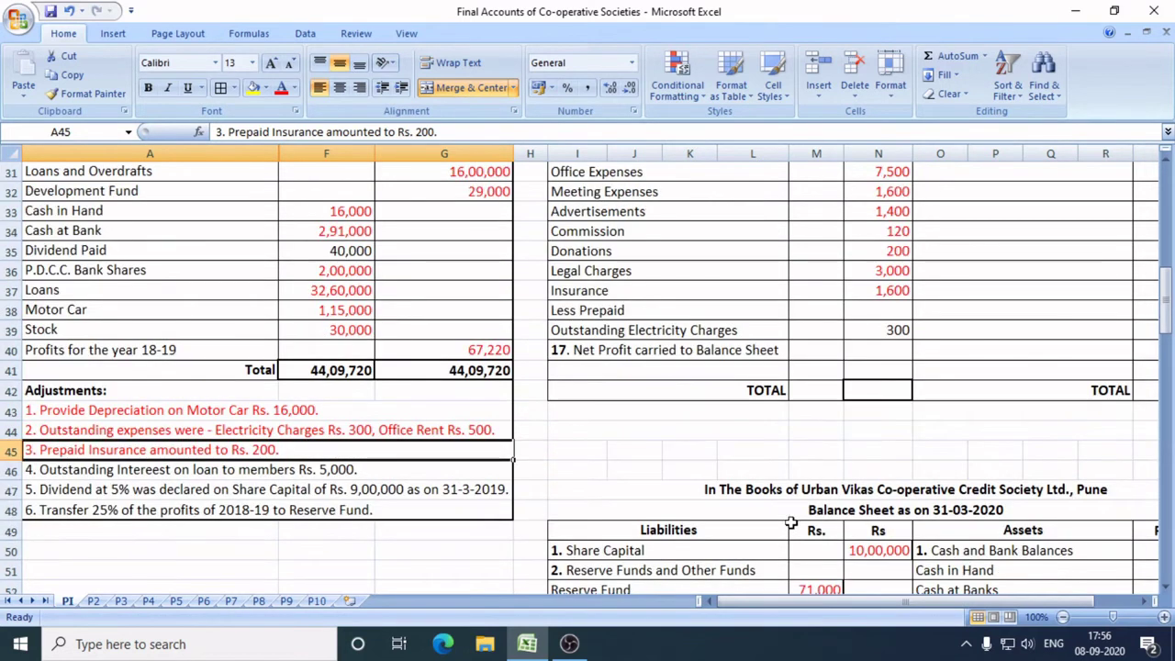
pyautogui.click(878, 292)
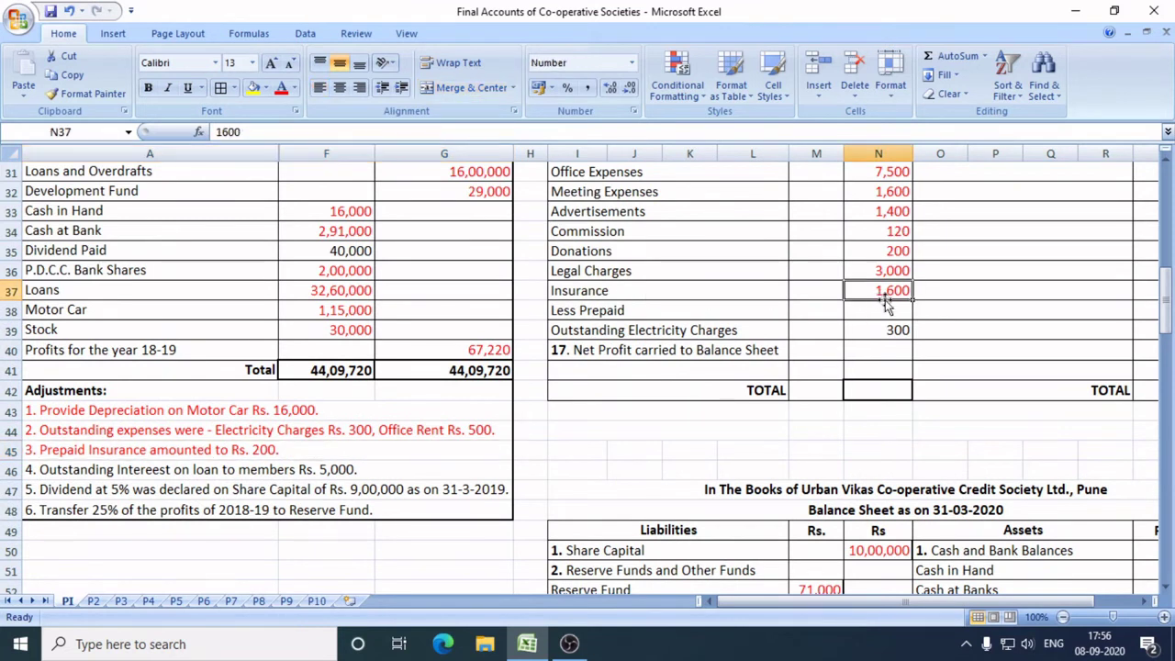
pyautogui.click(811, 291)
pyautogui.write('1600')
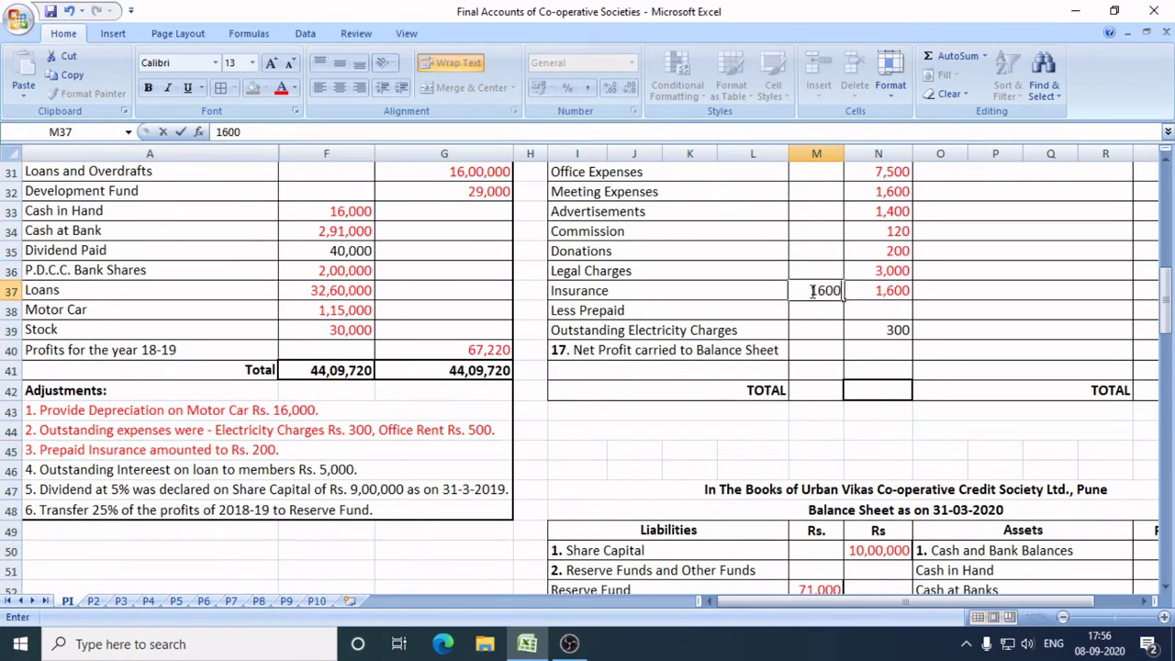
pyautogui.press('Tab')
pyautogui.press('Delete')
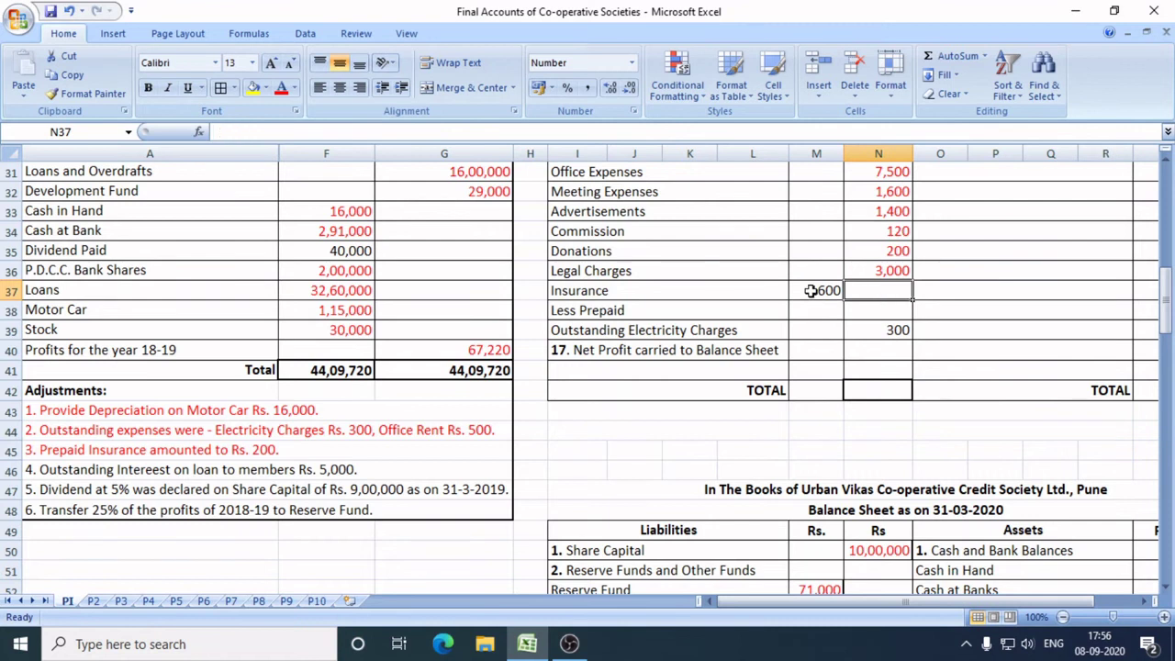
# Enter the Less Prepaid deduction as (-) 200 in cell M38 and underline it.
pyautogui.press('Down')
pyautogui.press('Left')
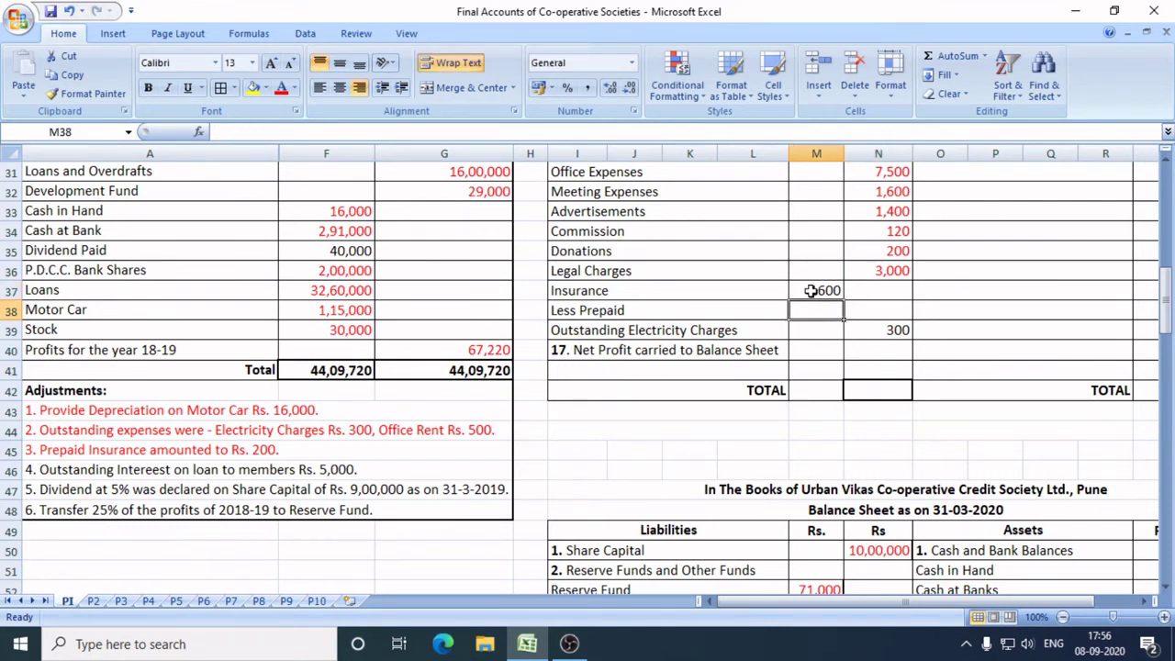
pyautogui.write('9')
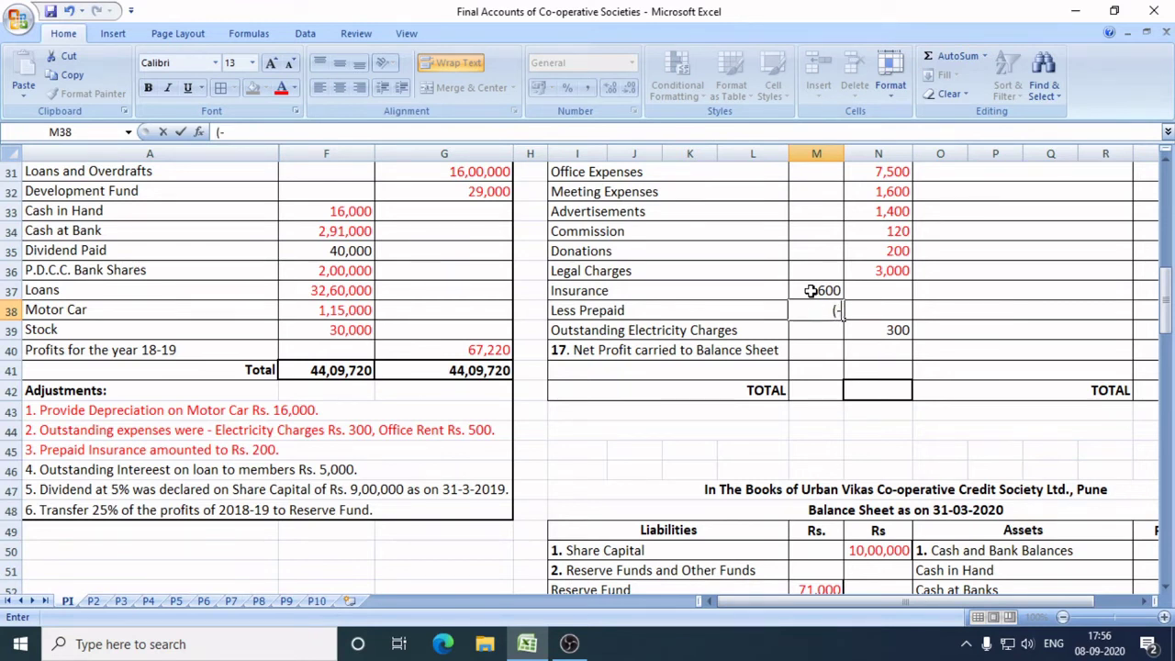
pyautogui.write('-) 200')
pyautogui.click(891, 311)
pyautogui.click(832, 310)
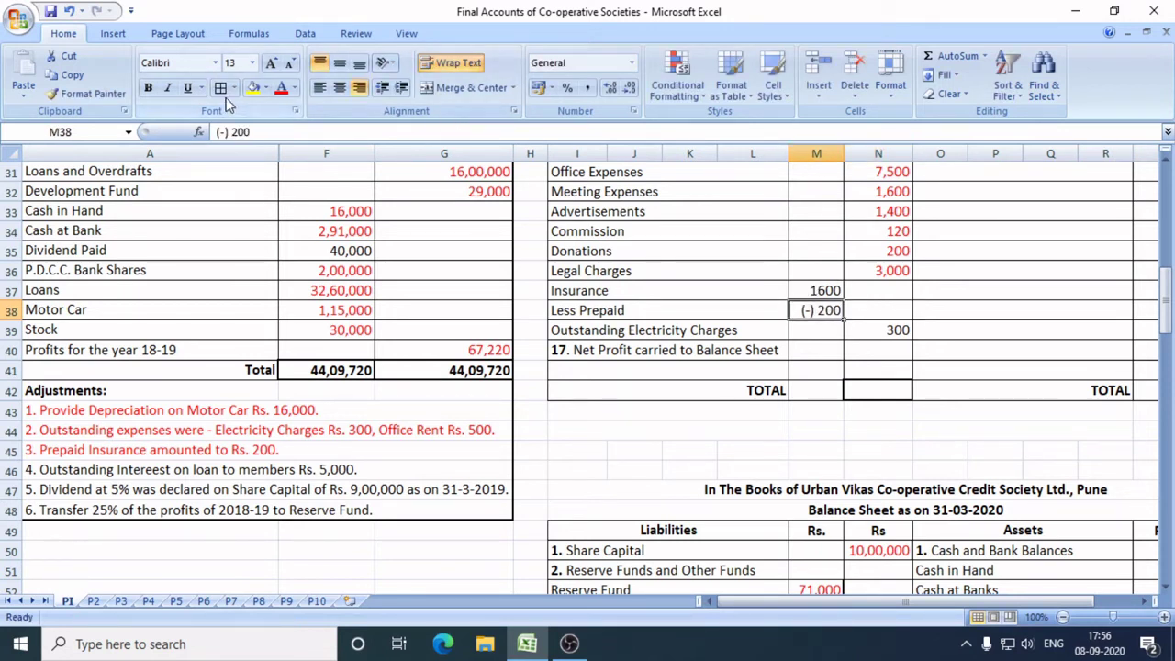
pyautogui.click(188, 87)
# Enter the net insurance expense of 1,400 in the outer column of the Less Prepaid row, cell N38.
pyautogui.click(873, 311)
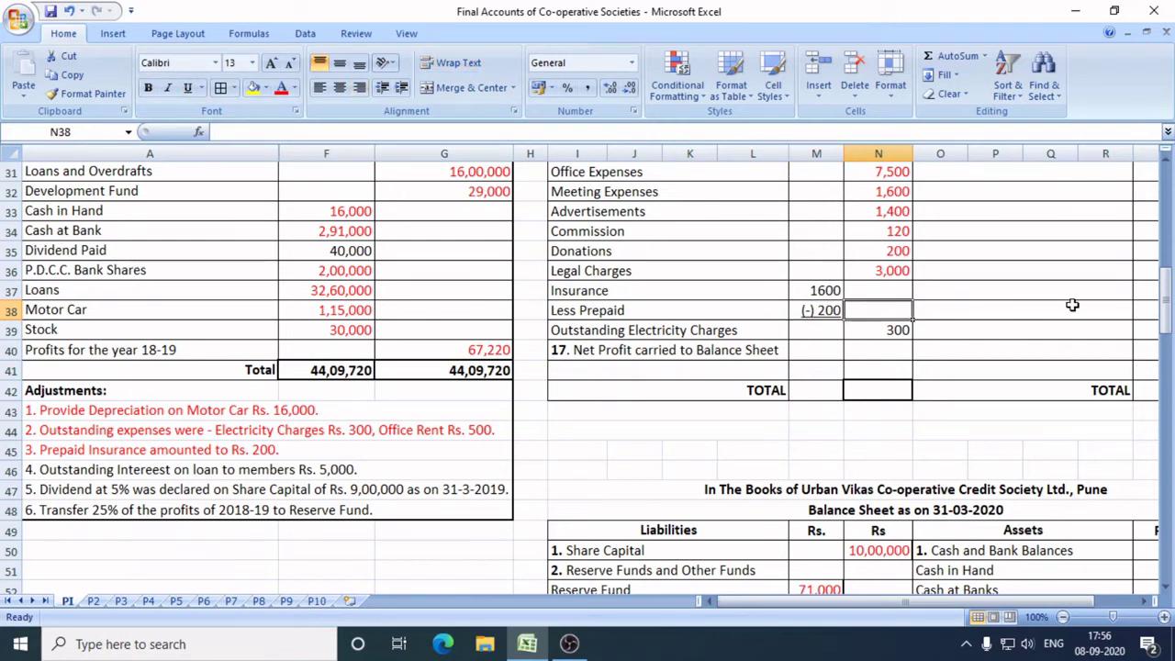
pyautogui.write('1,400')
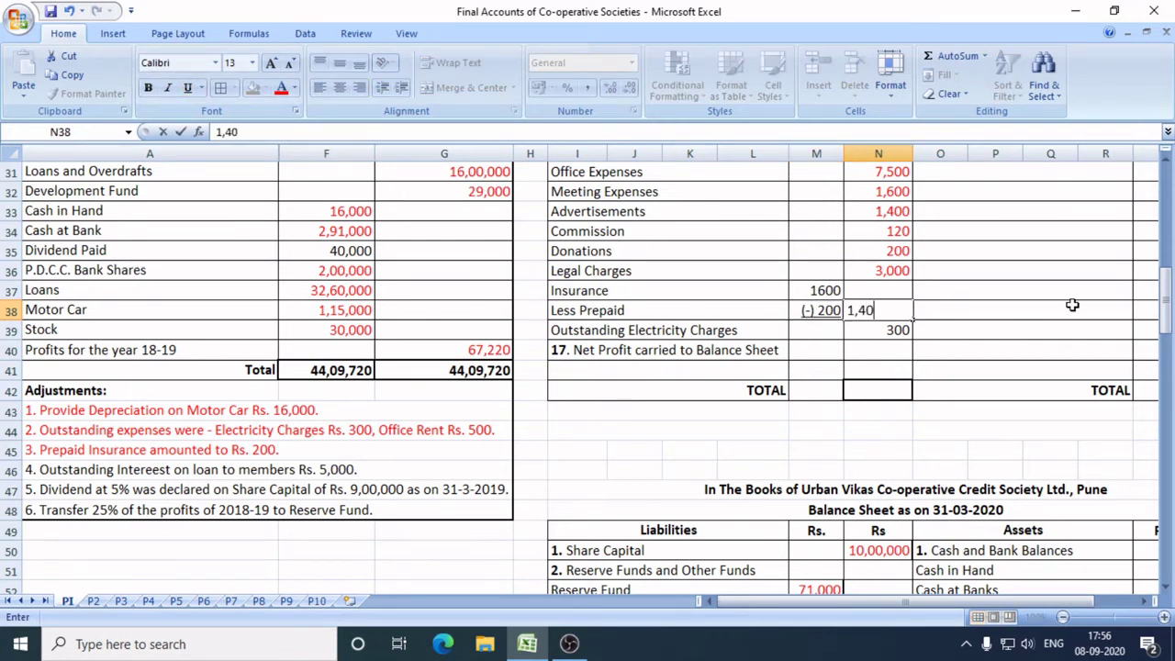
pyautogui.click(1076, 305)
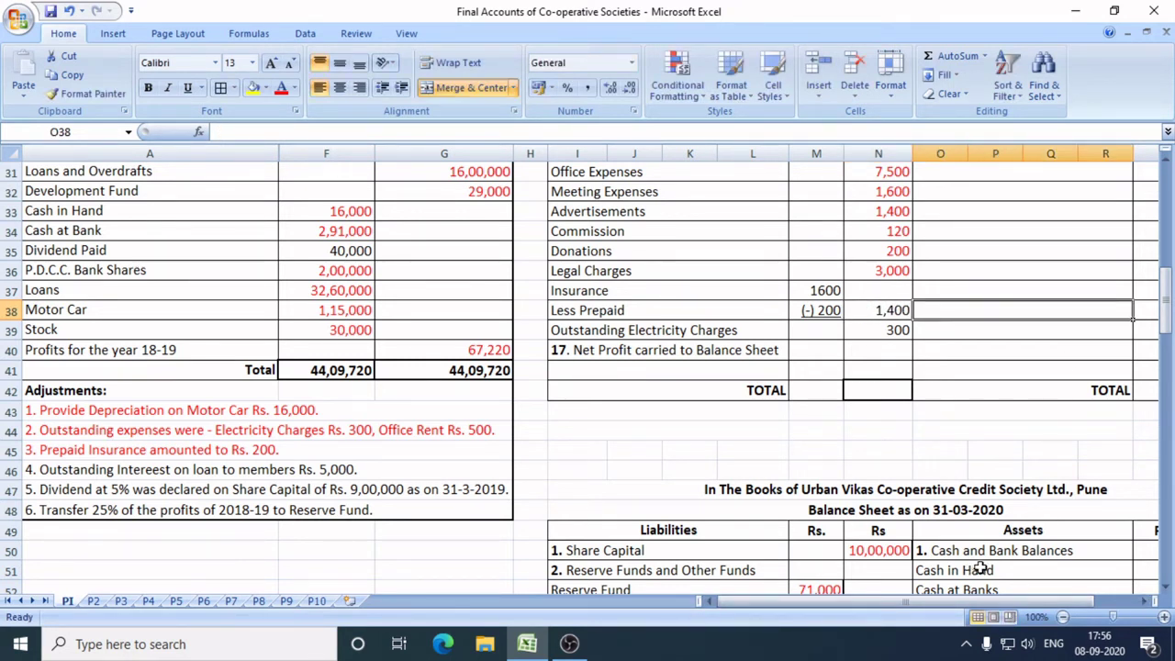
# Enter 200 for Prepaid Insurance under Other Items on the balance sheet's assets side, cell T66.
pyautogui.scroll(-8, 992, 570)
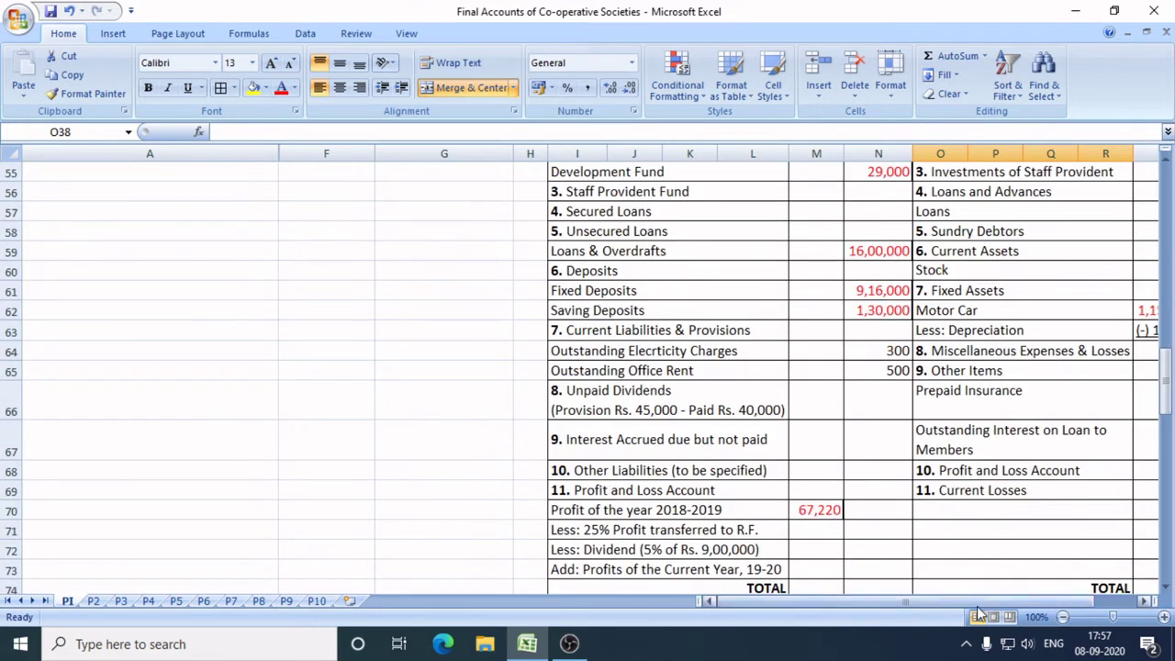
pyautogui.moveTo(1002, 604); pyautogui.dragTo(1049, 600)
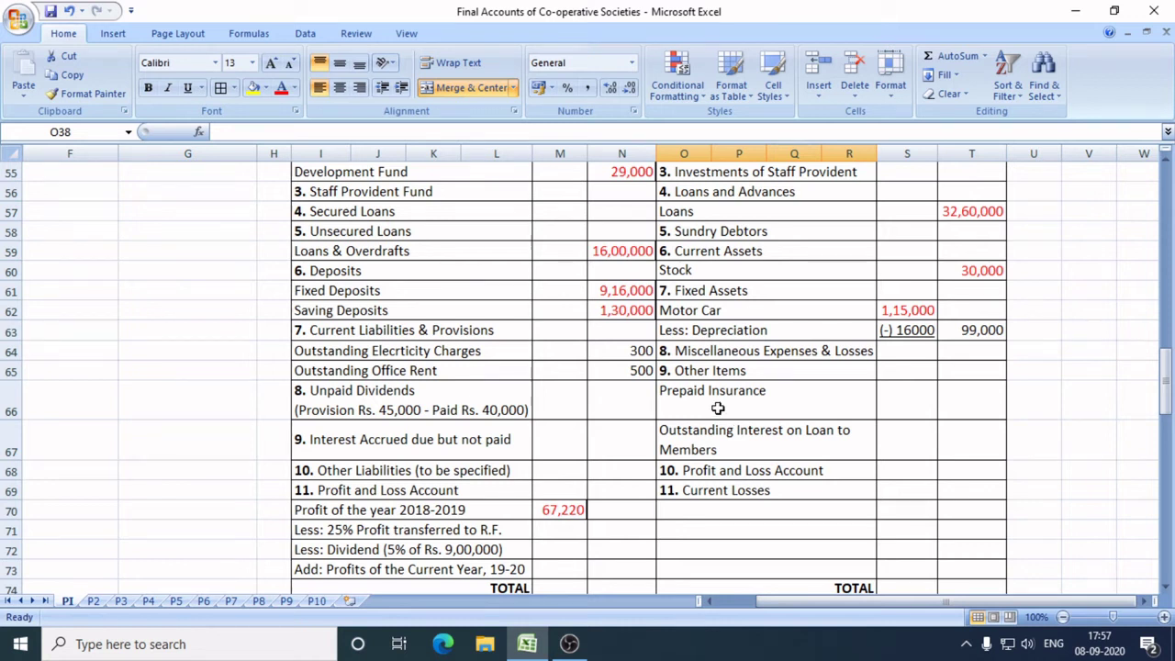
pyautogui.click(705, 371)
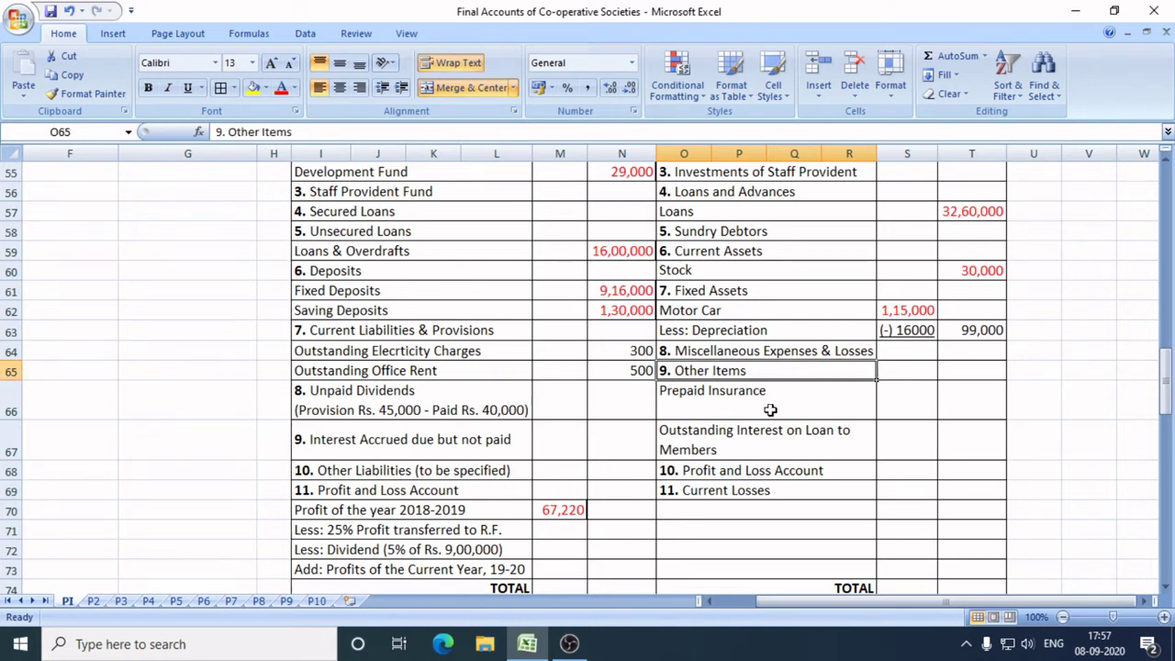
pyautogui.click(762, 409)
pyautogui.click(961, 405)
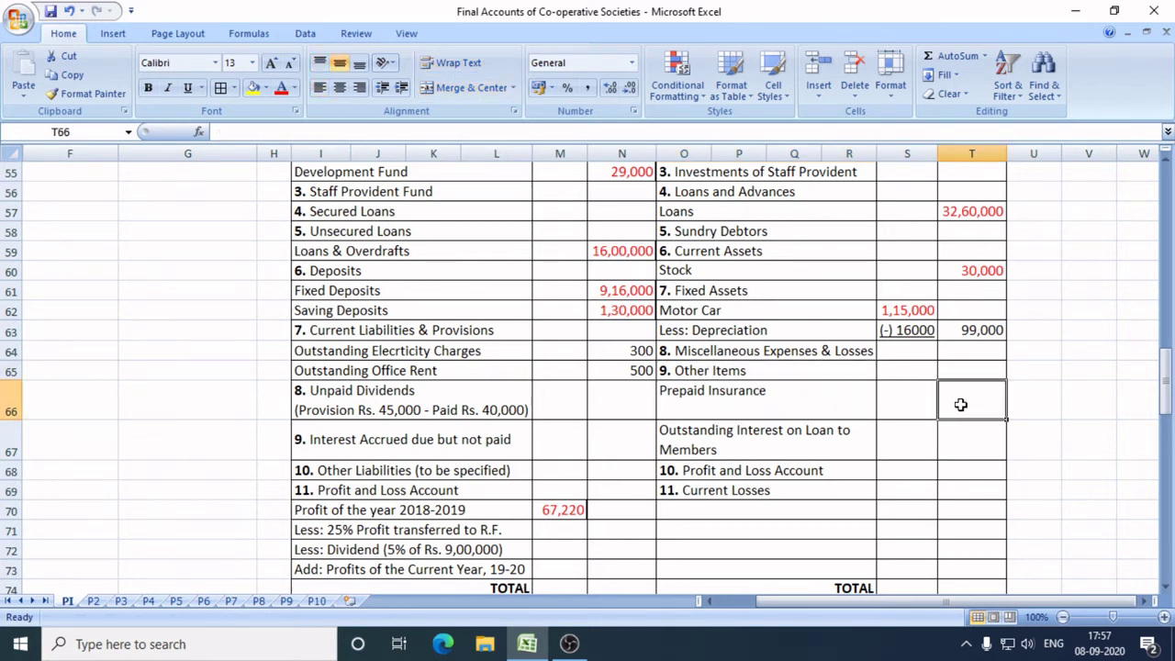
pyautogui.write('200')
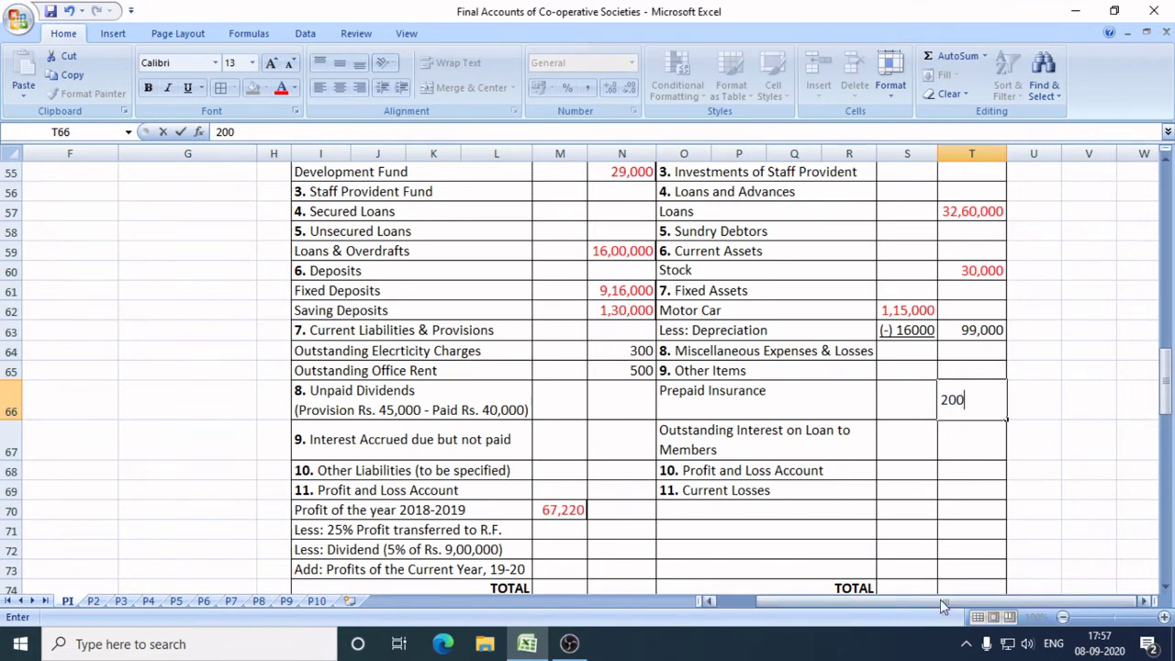
# Colour adjustment 4 on outstanding interest on loan to members red.
pyautogui.moveTo(943, 602); pyautogui.dragTo(905, 602)
pyautogui.scroll(5, 361, 481)
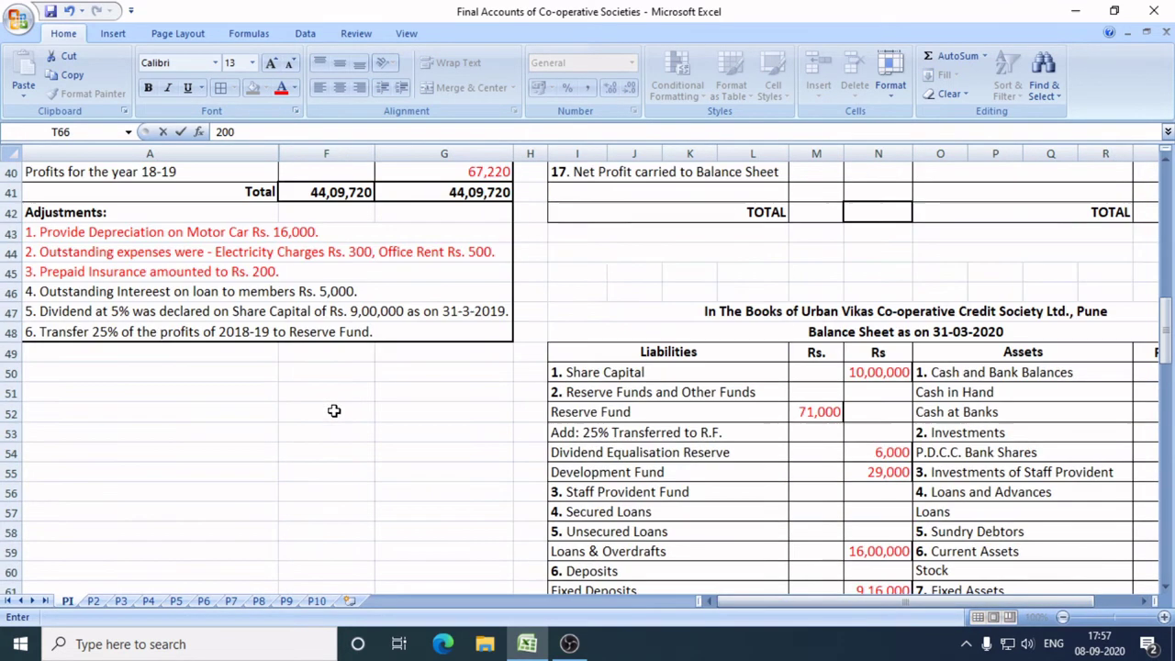
pyautogui.click(237, 290)
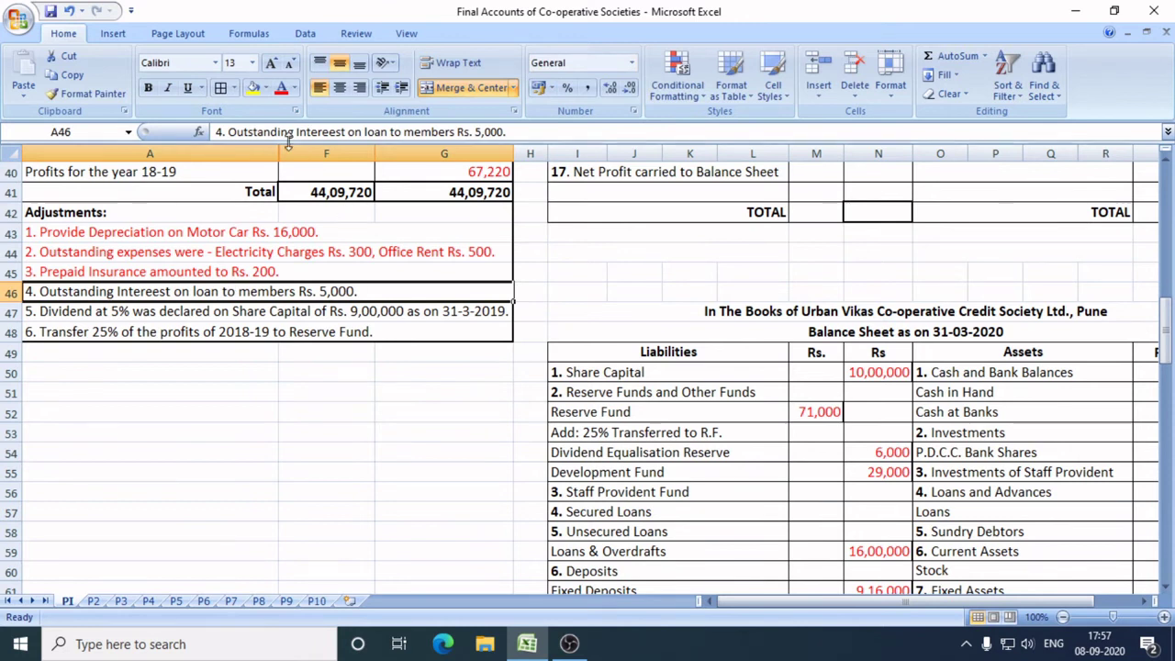
pyautogui.click(282, 87)
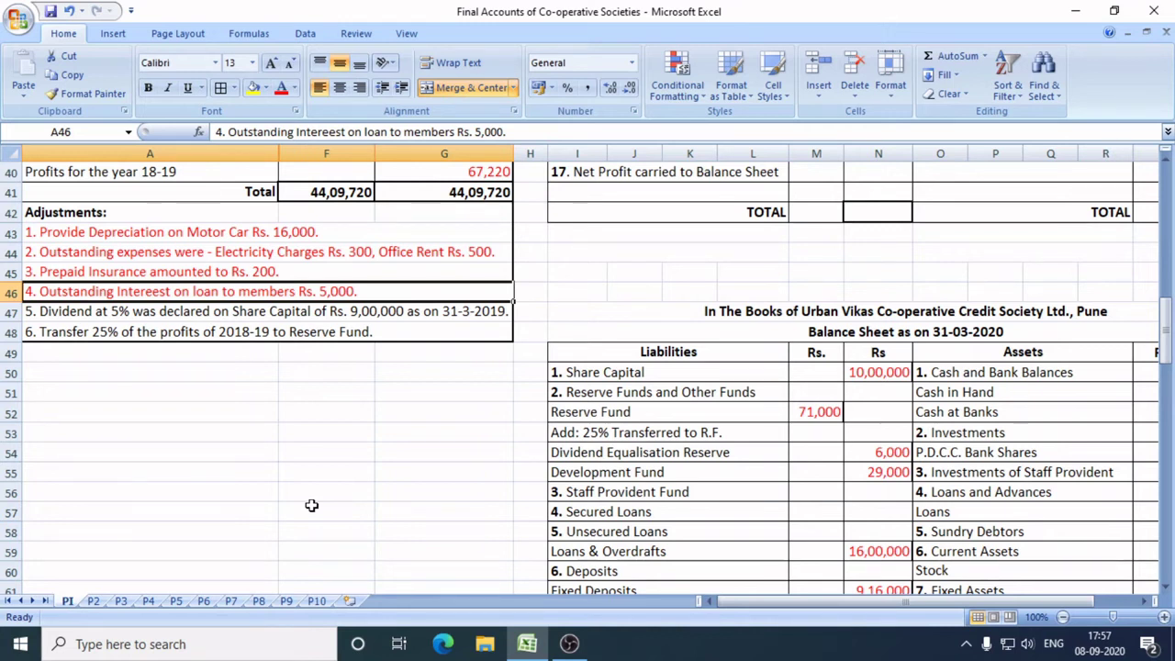
# Enter the Add: Outstanding Interest on Loans amount as (+) 5000 in the Profit & Loss Account's cell S8 and underline it.
pyautogui.moveTo(712, 602); pyautogui.dragTo(771, 602)
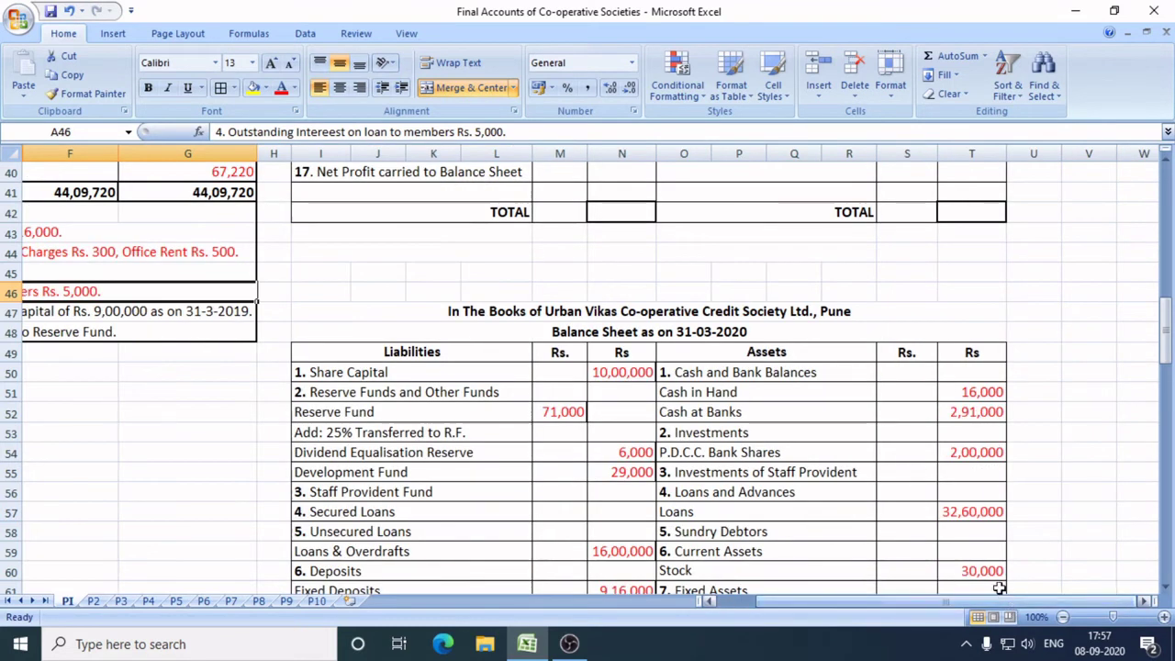
pyautogui.scroll(6, 999, 588)
pyautogui.scroll(7, 999, 588)
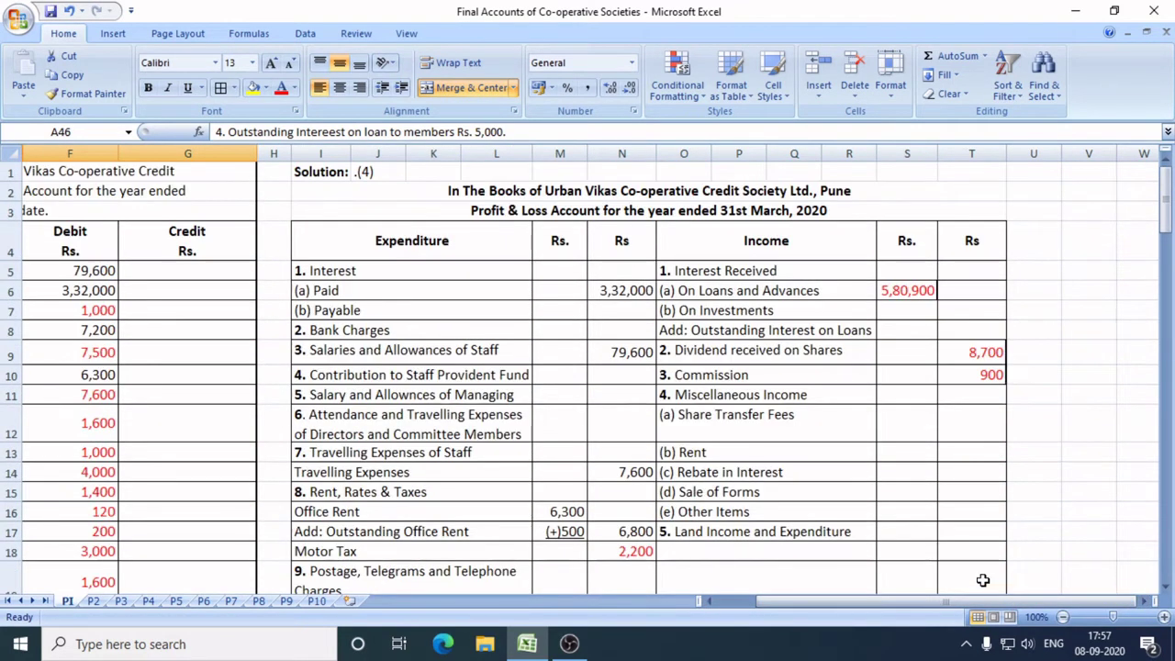
pyautogui.click(758, 330)
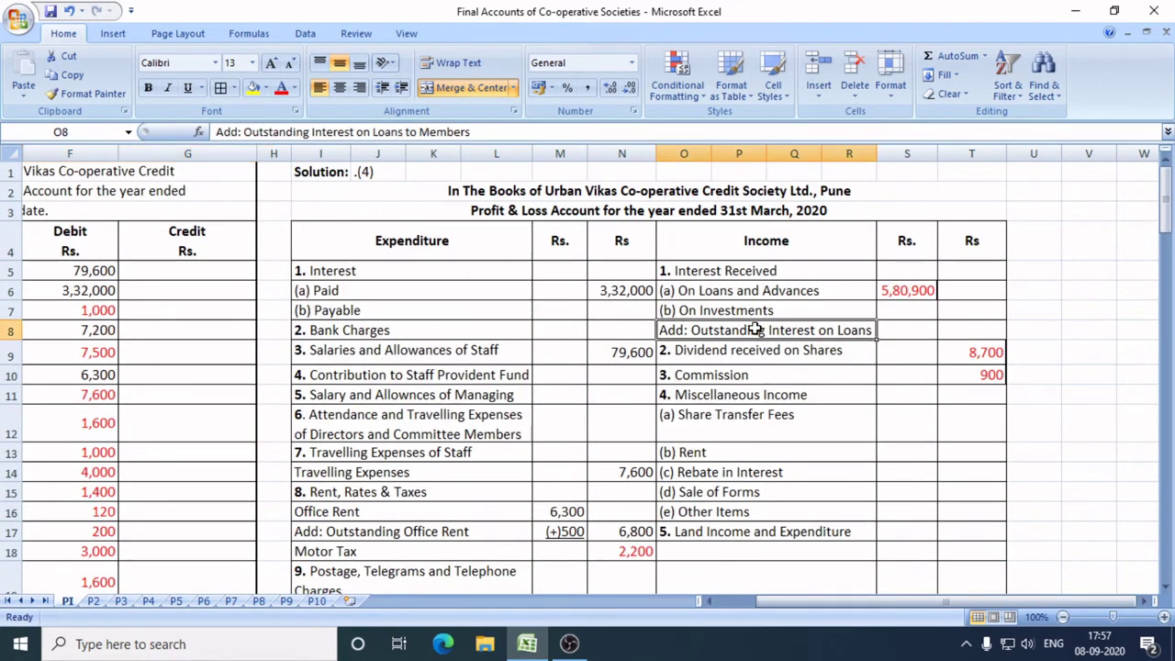
pyautogui.click(907, 330)
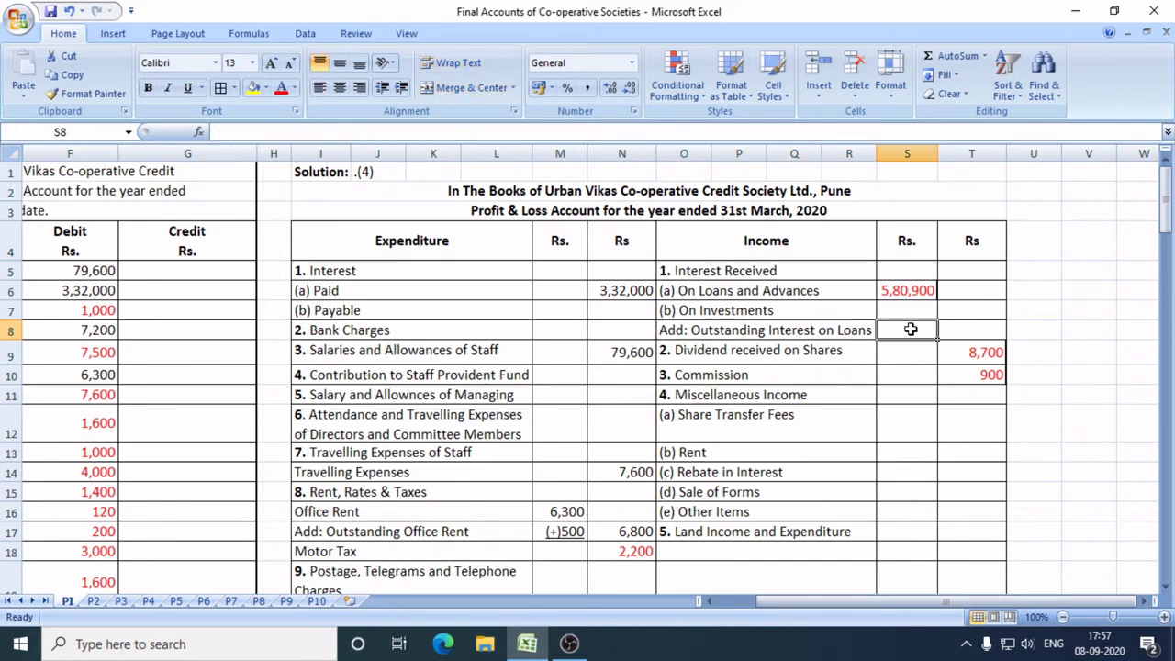
pyautogui.write('(')
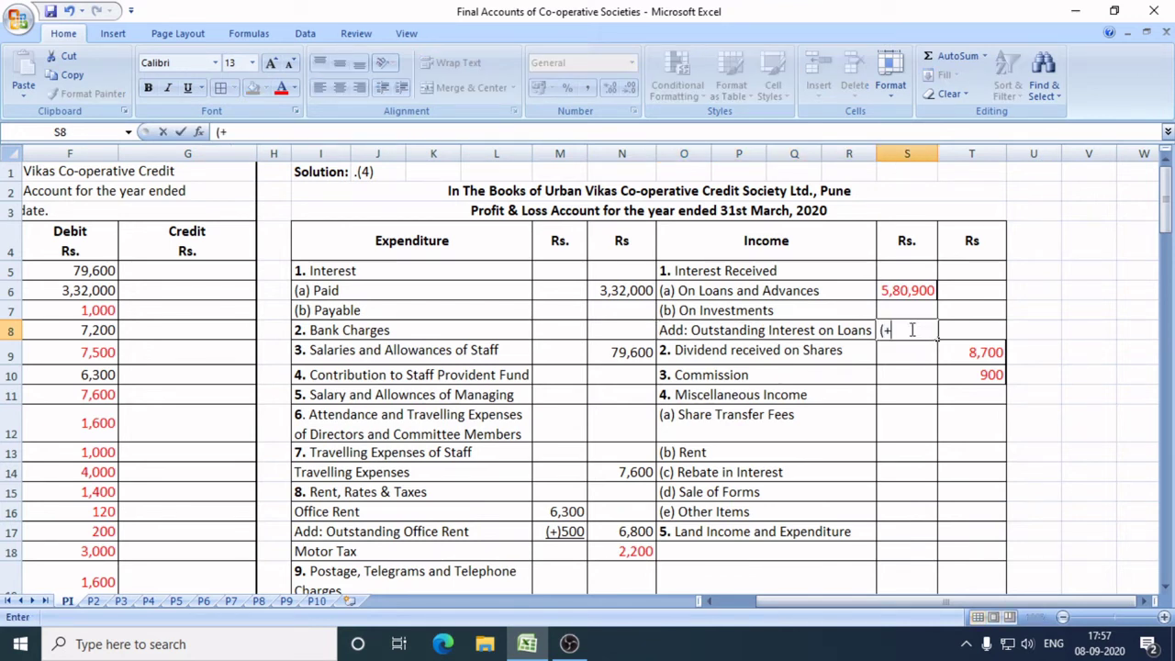
pyautogui.write('+) 5')
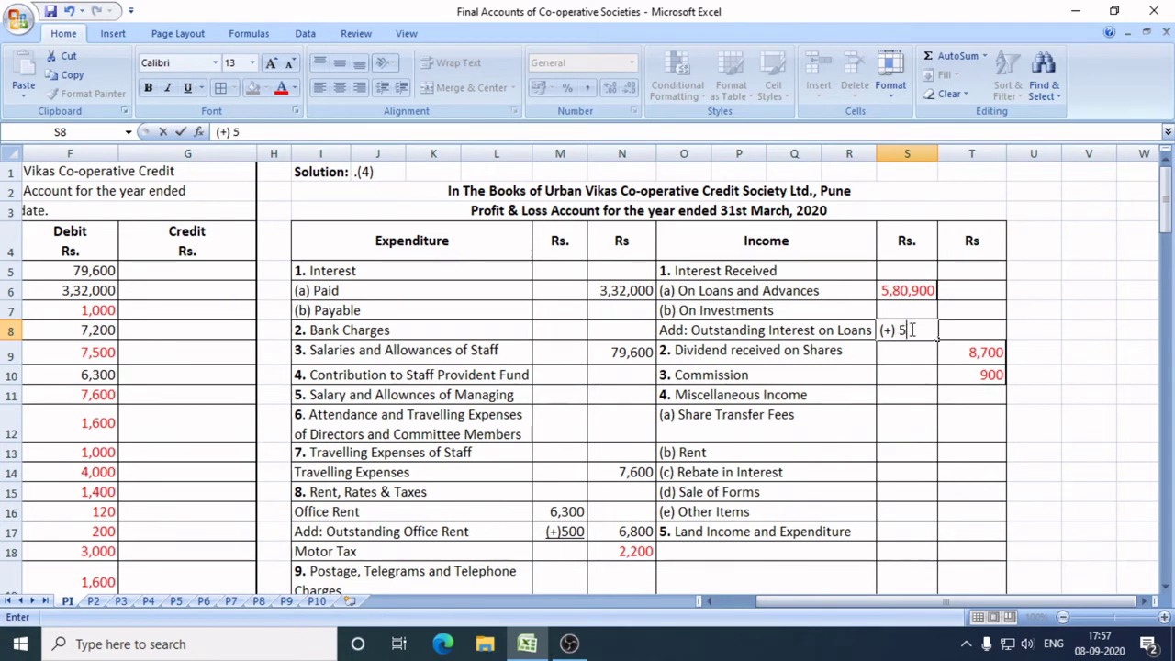
pyautogui.write('000')
pyautogui.press('Return')
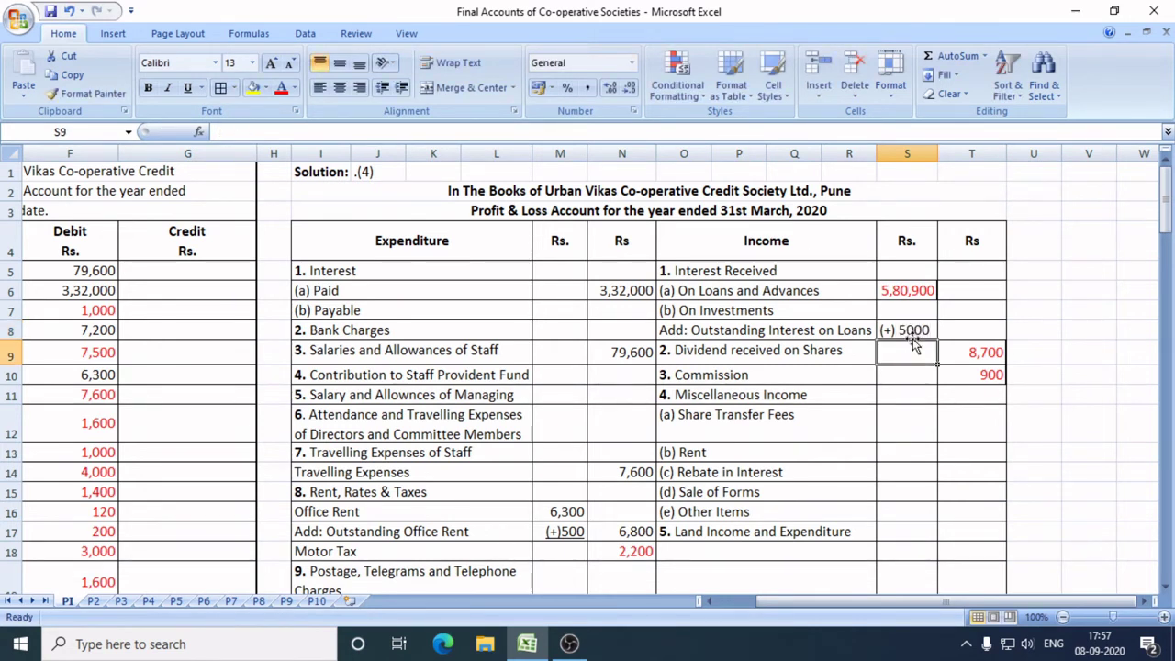
pyautogui.click(911, 323)
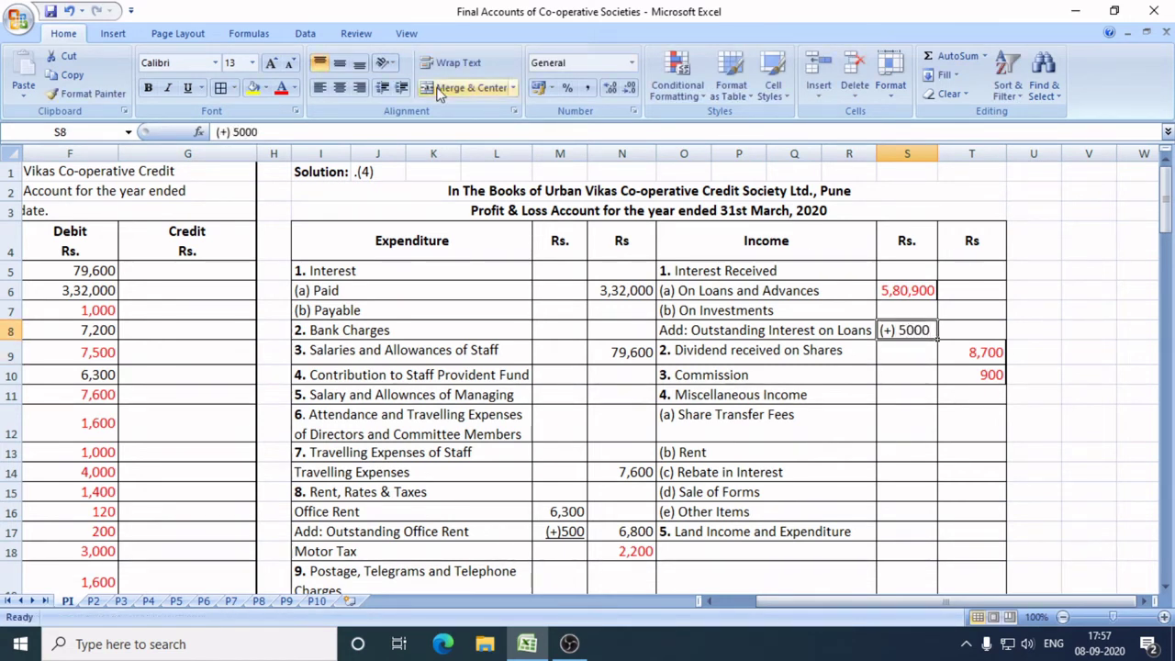
pyautogui.click(187, 87)
# Enter the total interest received of 5,85,900 in the outer income column beside the outstanding interest, cell T8.
pyautogui.click(985, 331)
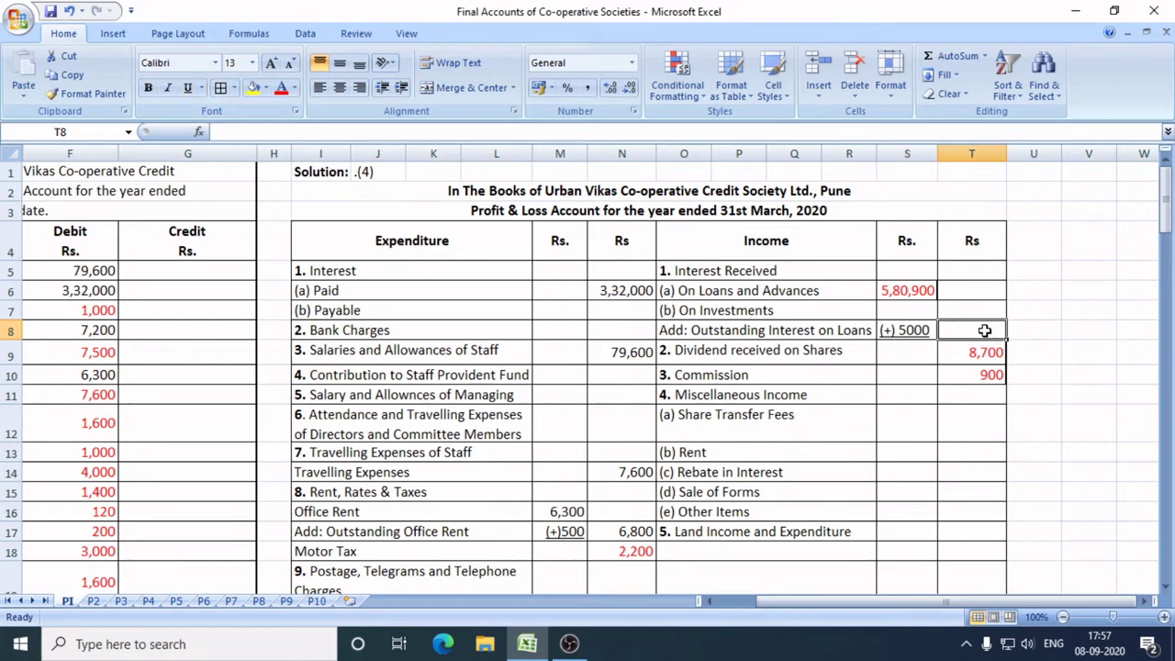
pyautogui.write('5,85,')
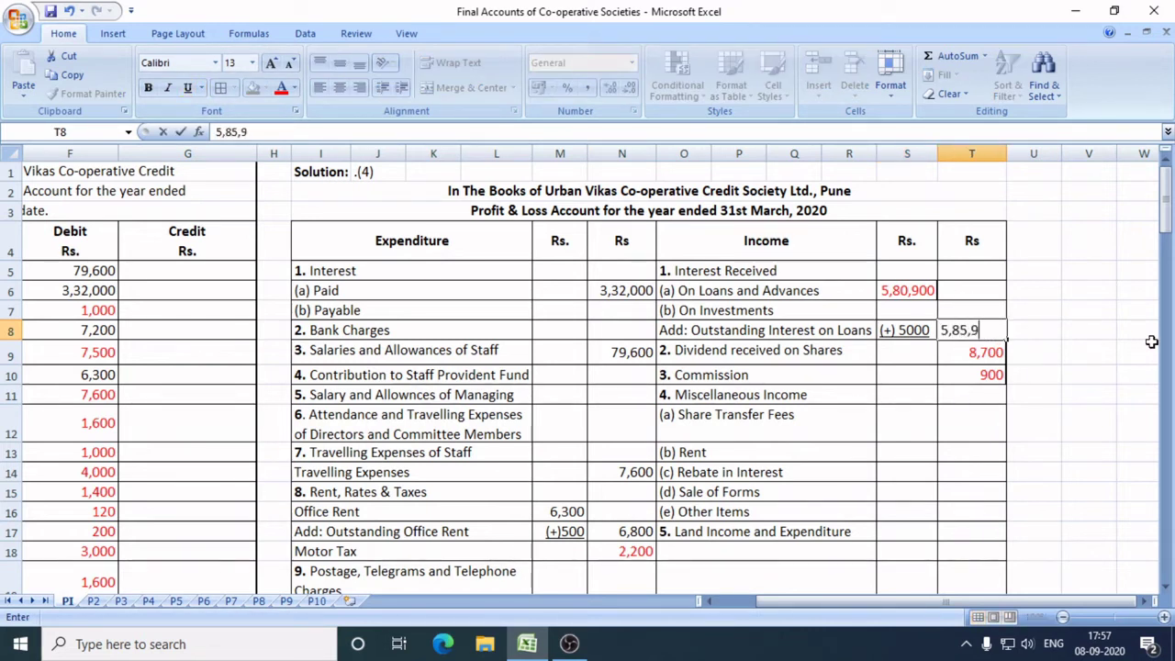
pyautogui.write('900')
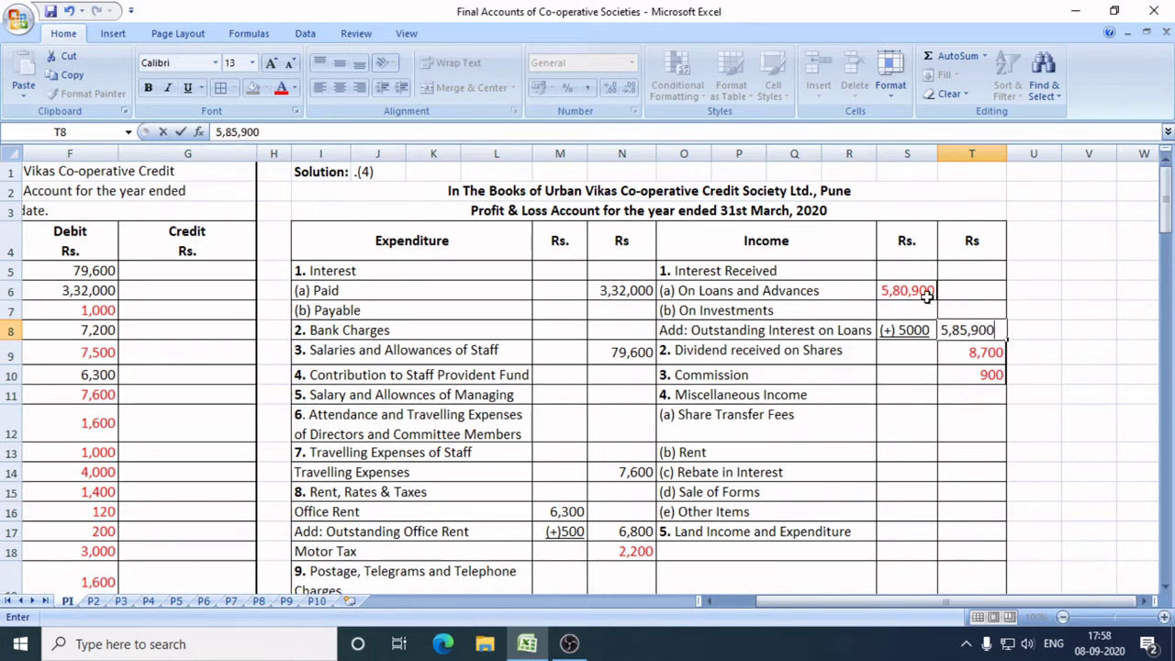
pyautogui.click(904, 336)
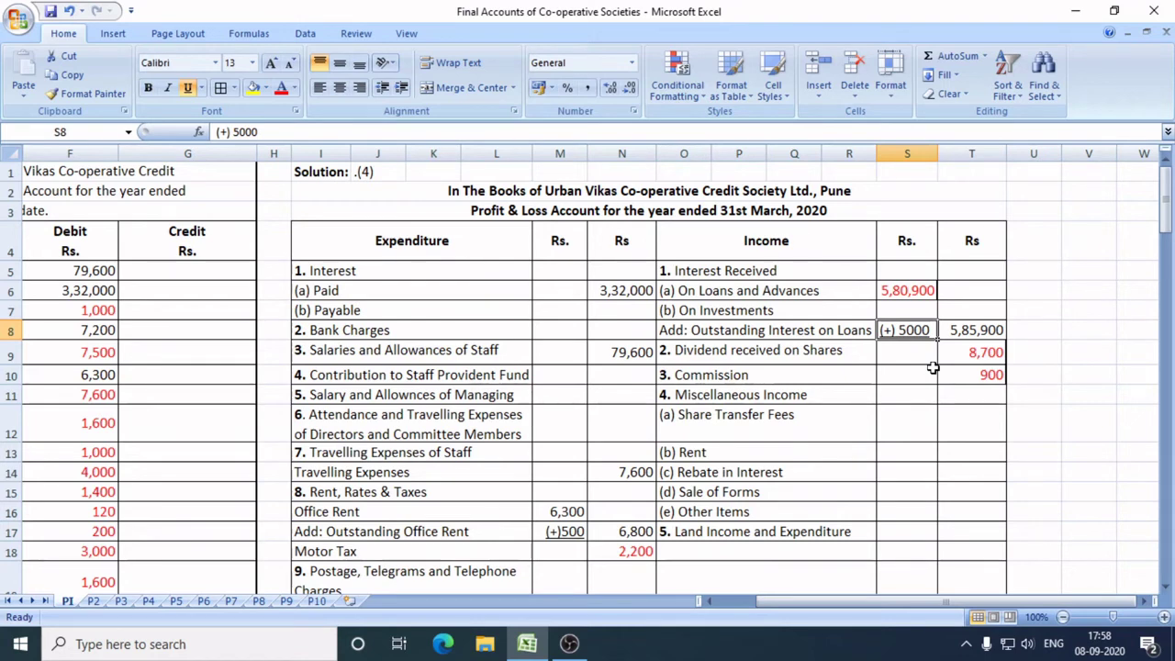
# Enter 5000 for Outstanding Interest on Loan to Members on the balance sheet's assets side, cell T67.
pyautogui.scroll(-15, 932, 367)
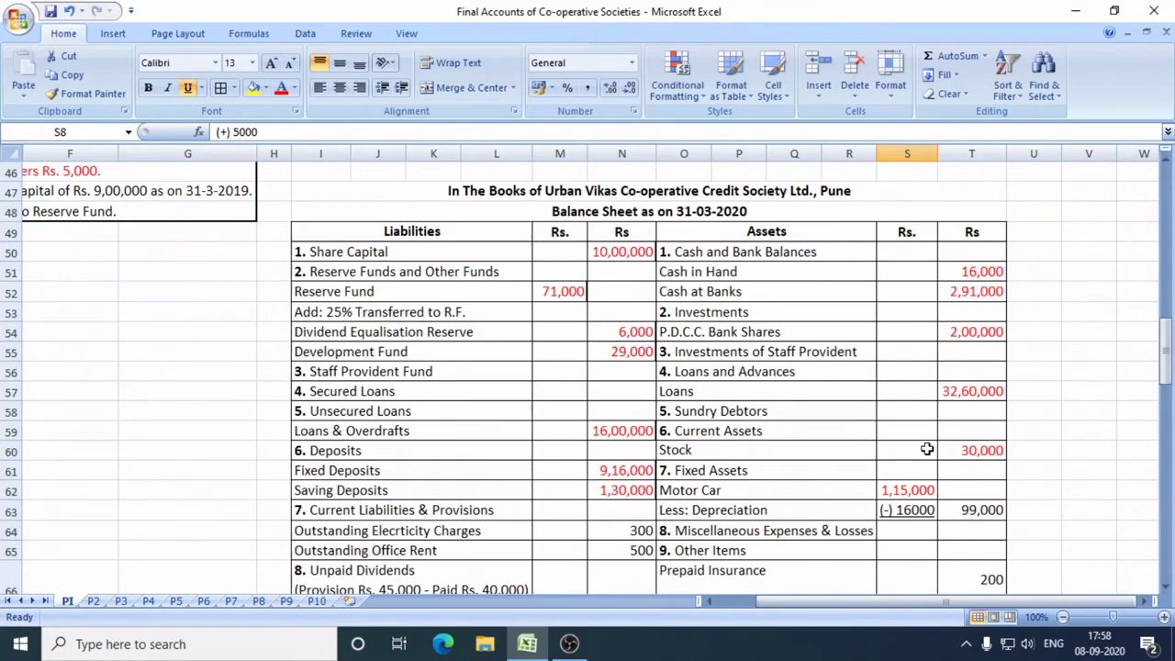
pyautogui.scroll(-3, 927, 449)
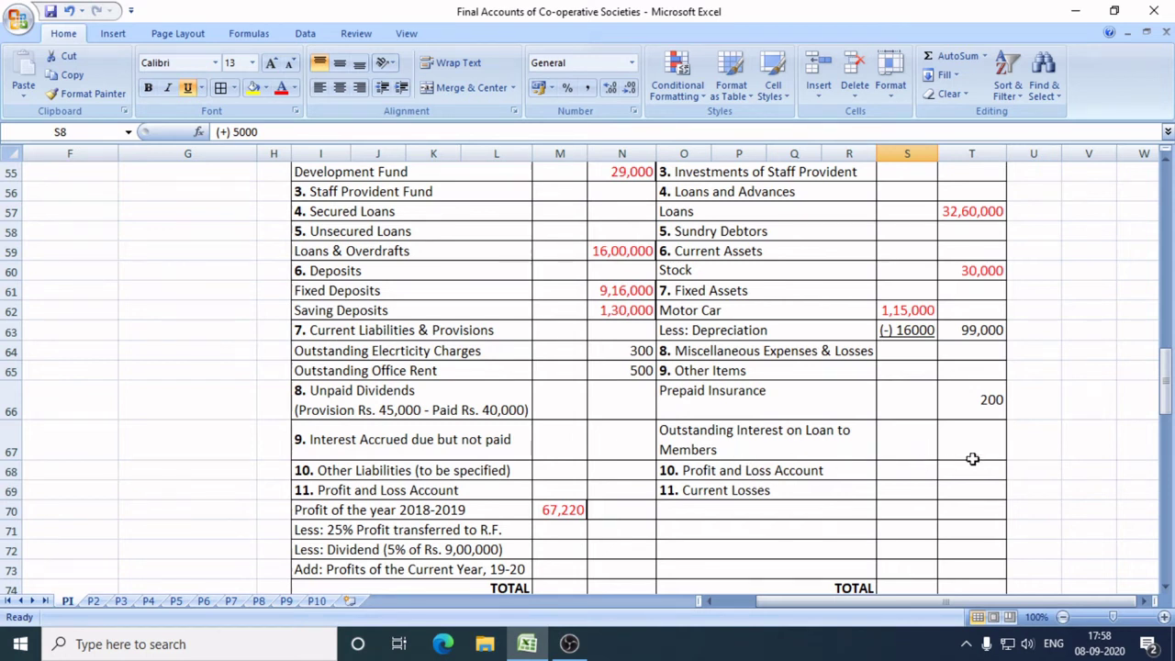
pyautogui.click(989, 447)
pyautogui.write('5000')
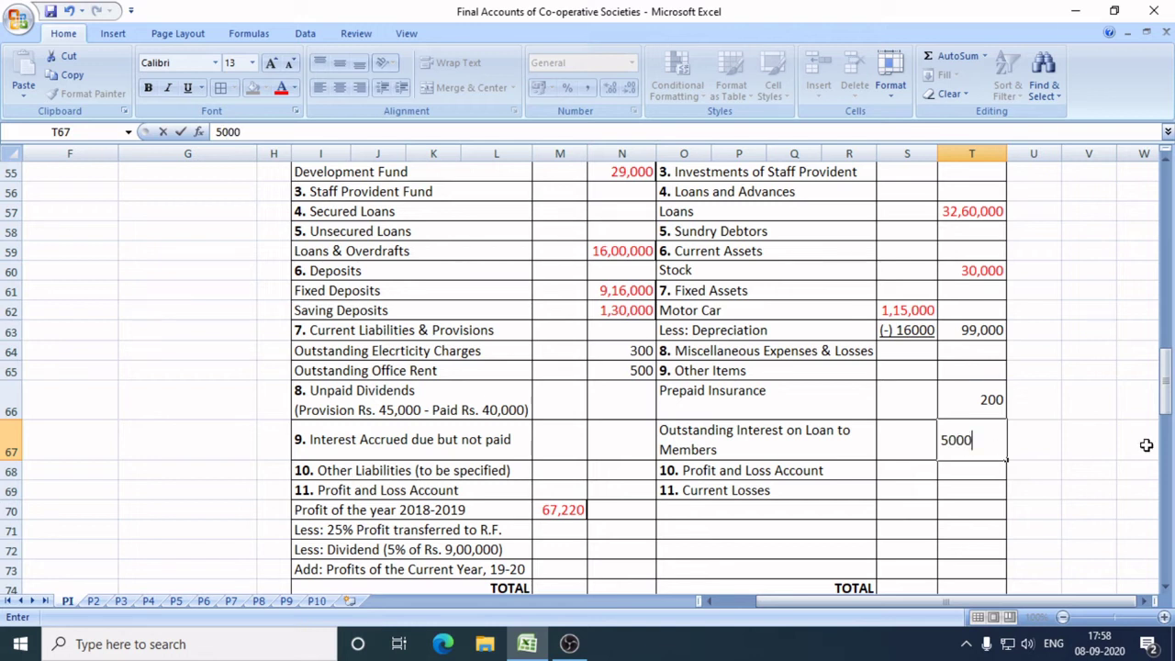
pyautogui.click(1075, 433)
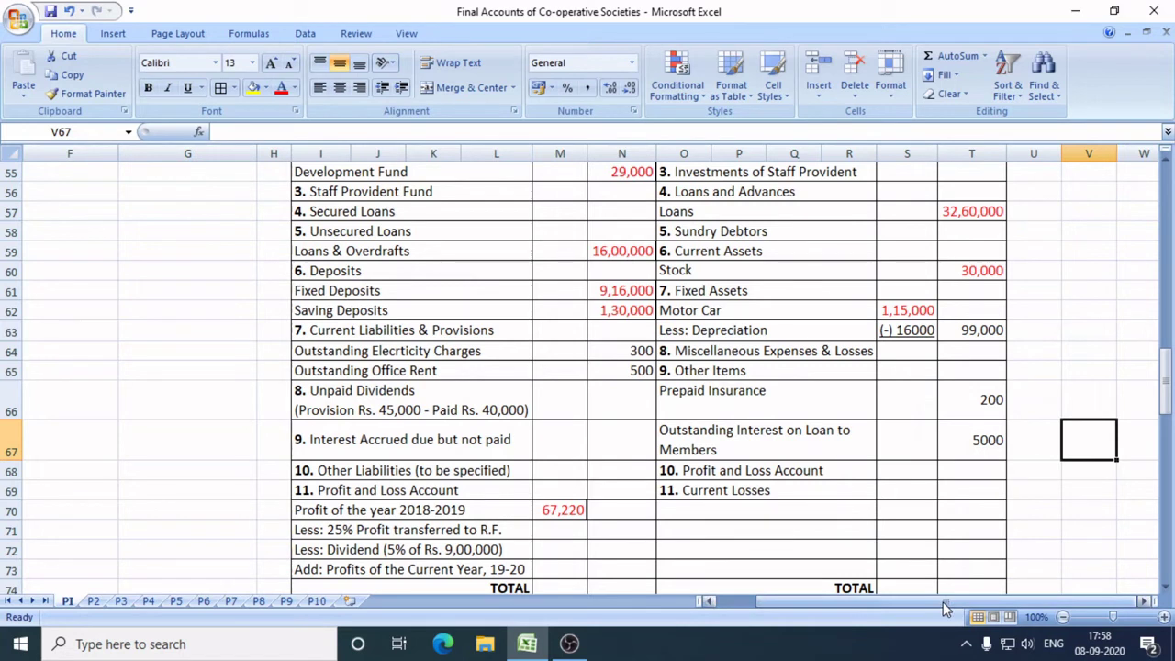
# Calculate the 25% profit transferred to R.F. in the balance sheet's cell M71 with the formula =25/100*M70.
pyautogui.moveTo(943, 602); pyautogui.dragTo(906, 601)
pyautogui.scroll(4, 359, 527)
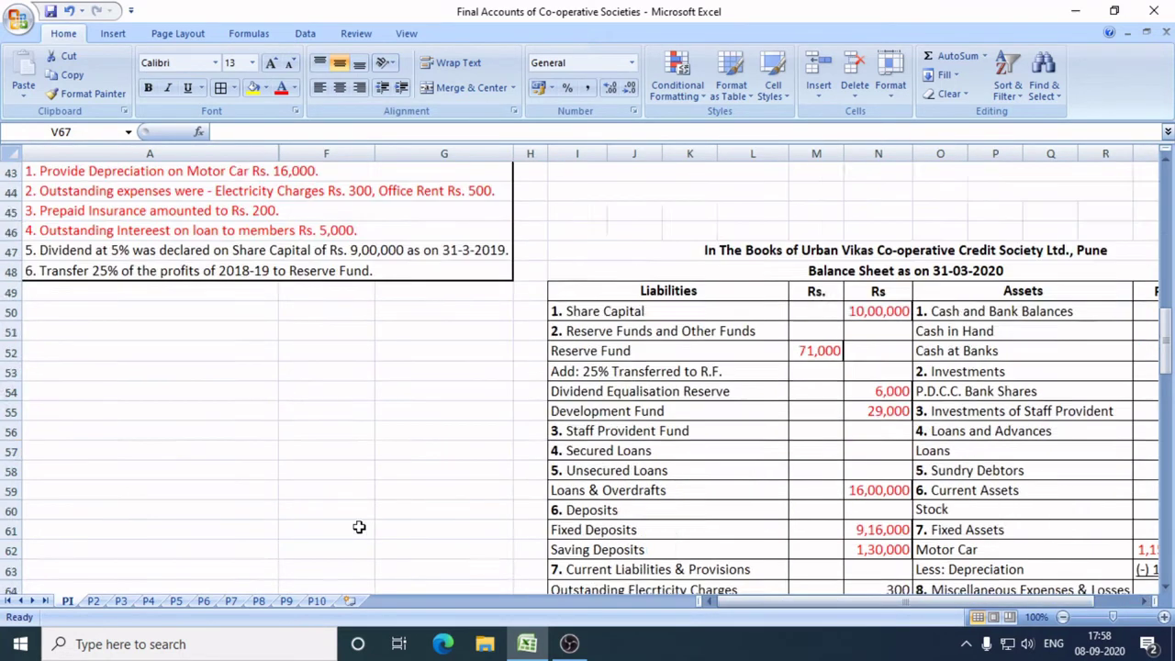
pyautogui.scroll(1, 359, 527)
pyautogui.click(260, 312)
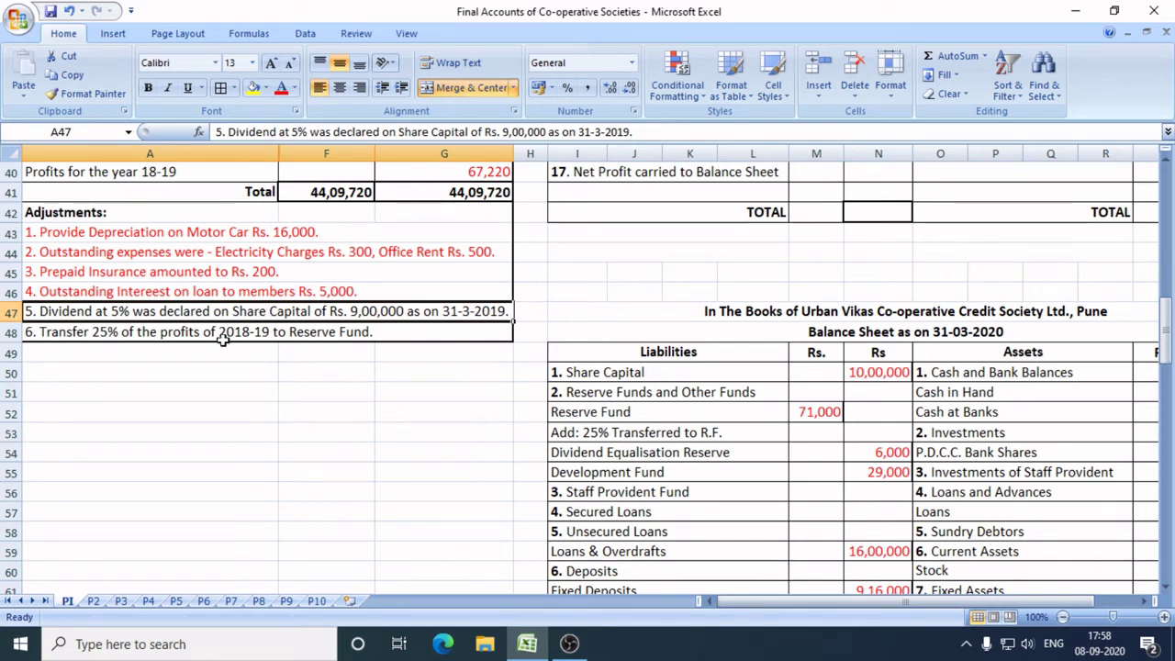
pyautogui.scroll(-2, 879, 494)
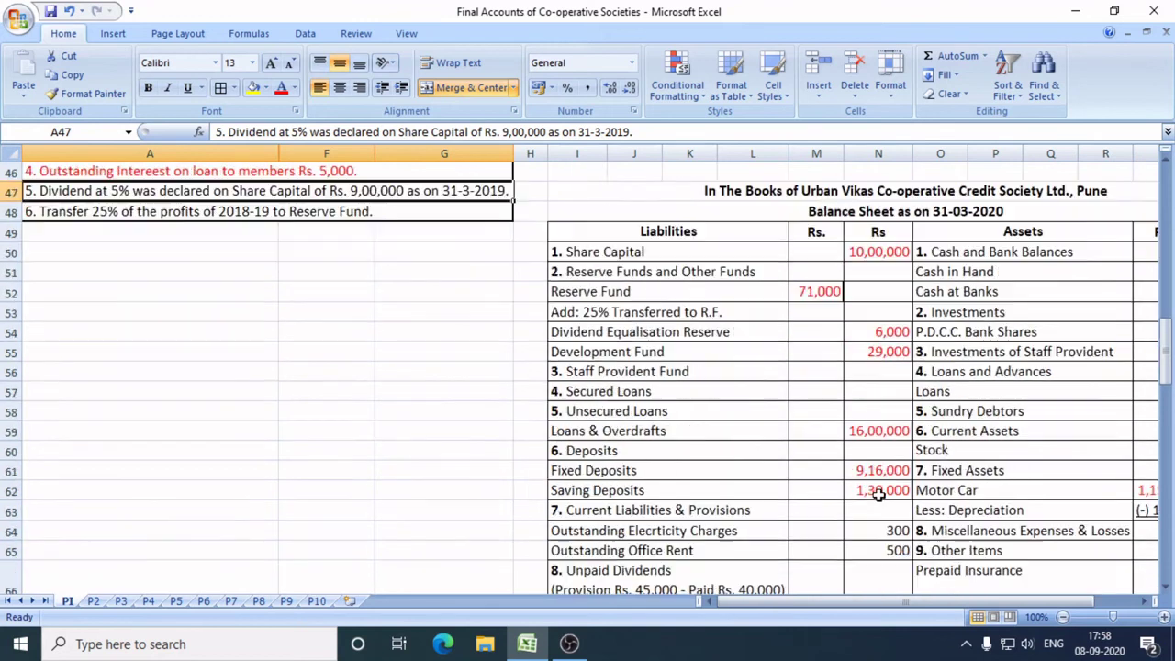
pyautogui.scroll(-5, 740, 454)
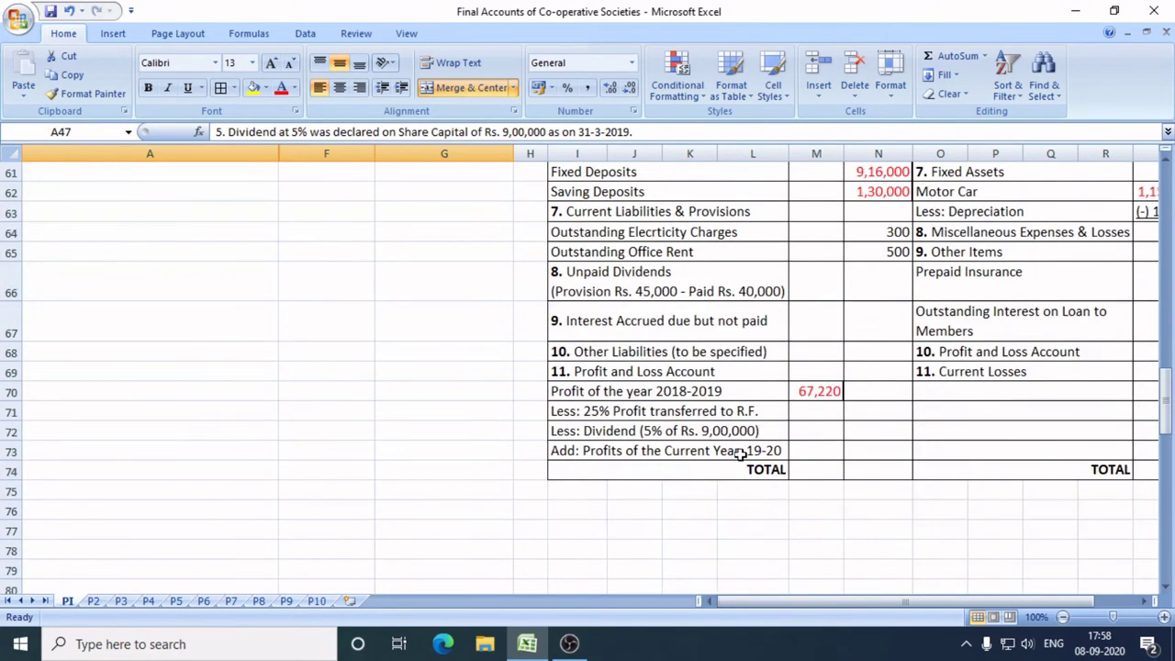
pyautogui.click(598, 389)
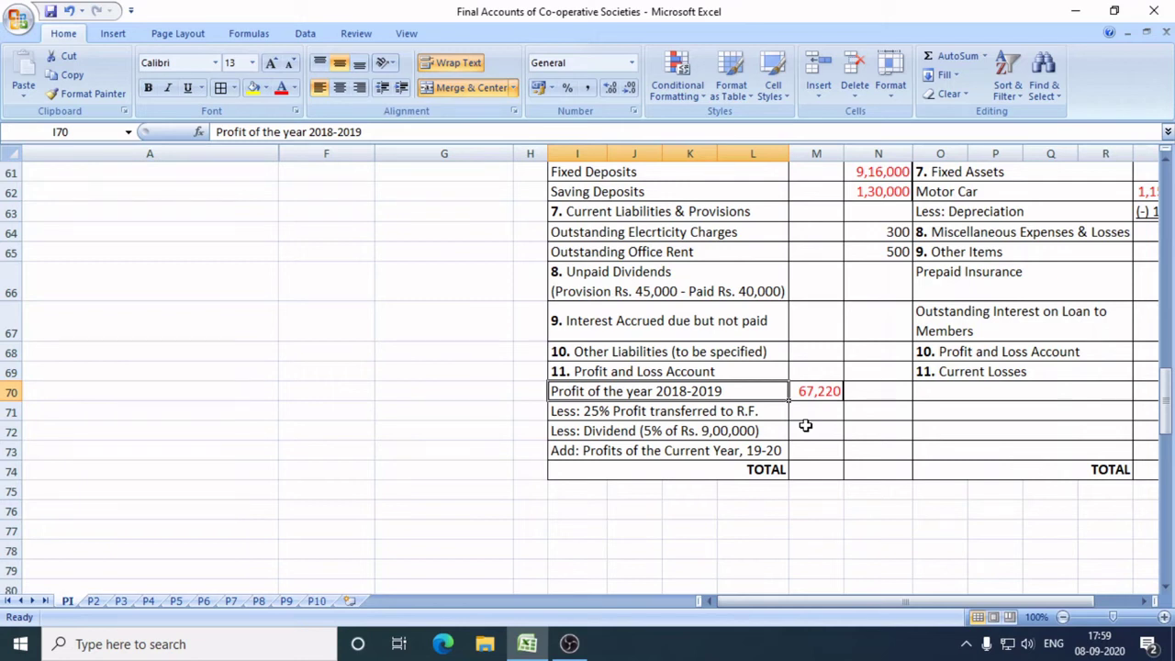
pyautogui.click(812, 410)
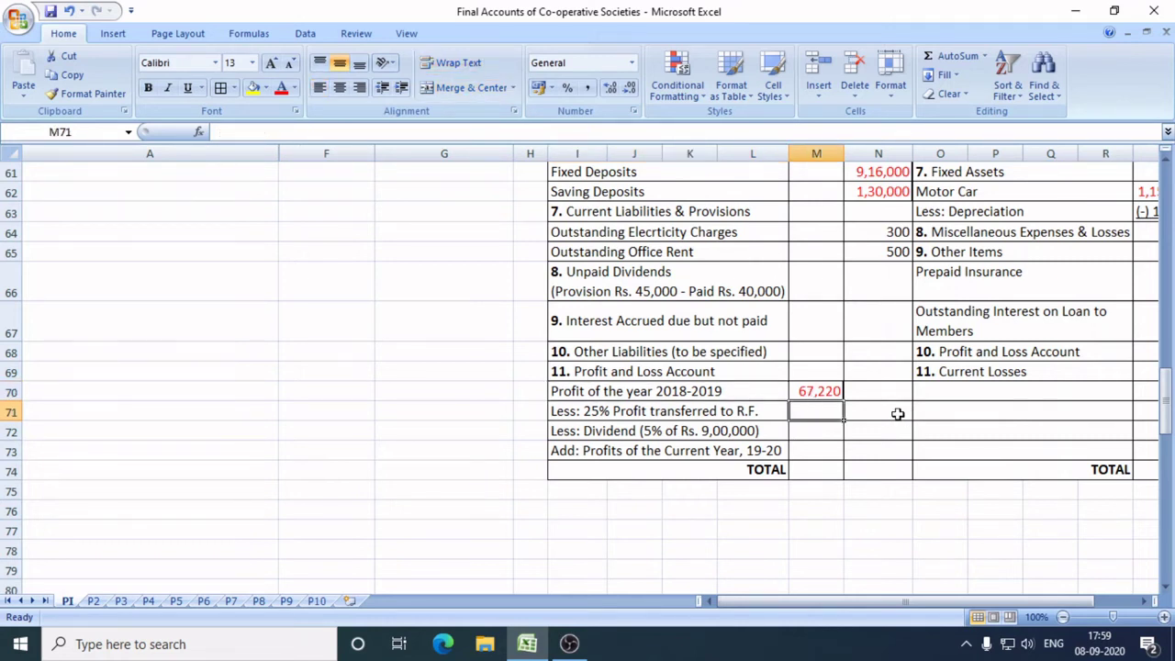
pyautogui.write('=25')
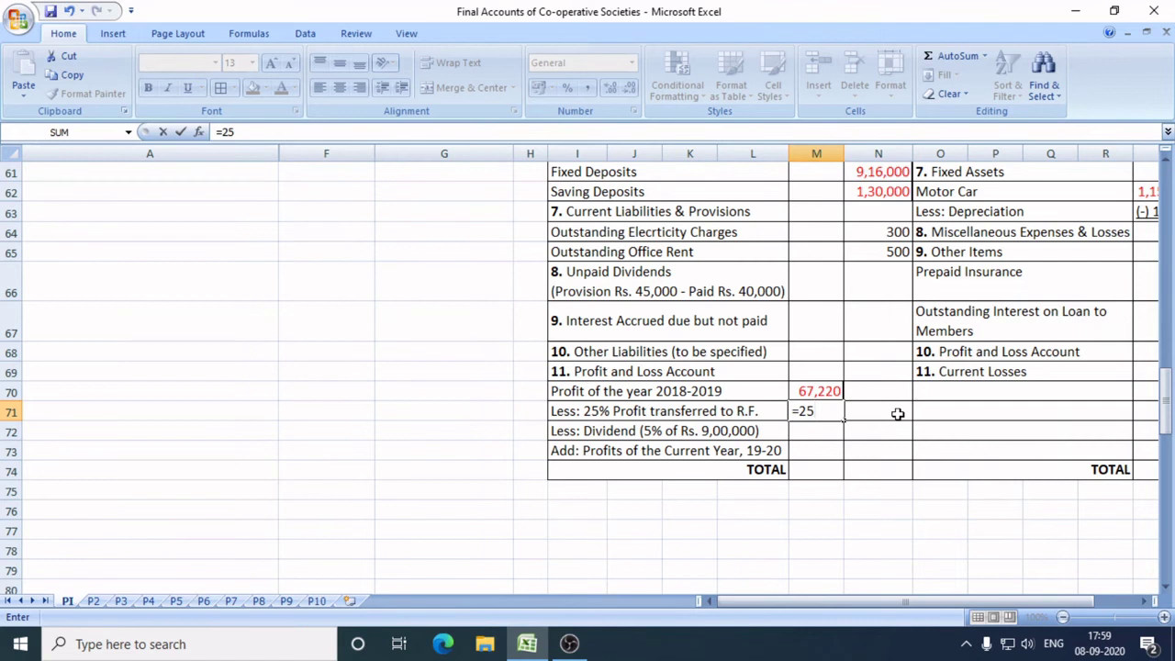
pyautogui.write('/100*')
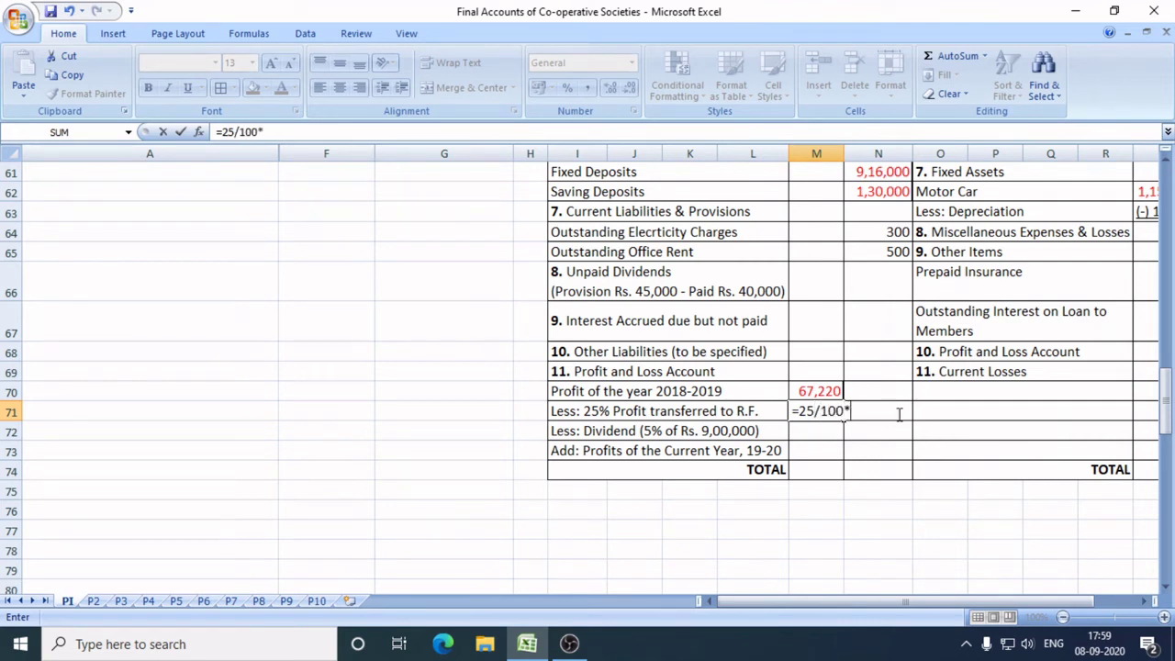
pyautogui.press('Up')
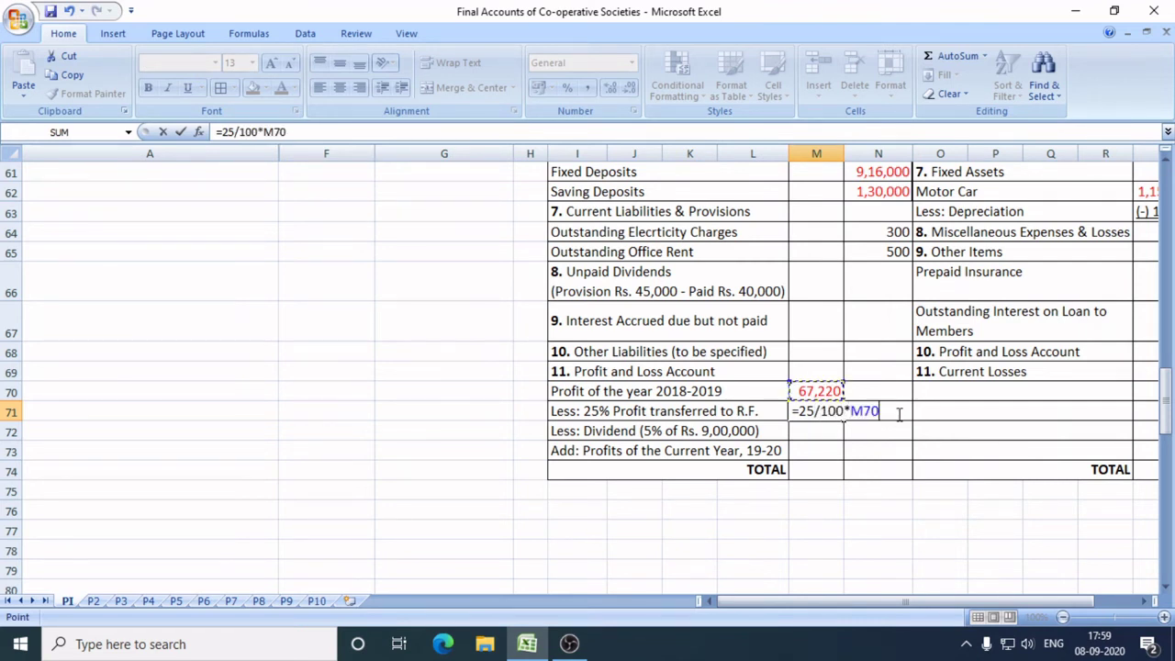
pyautogui.press('Return')
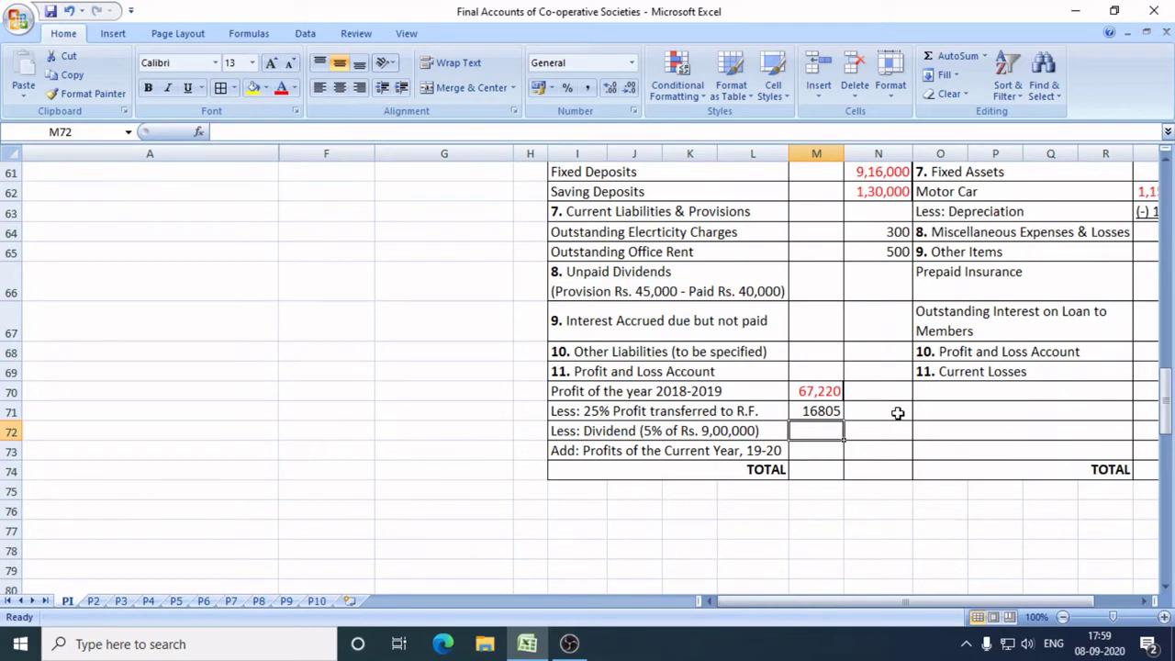
# Replace the formula for the 25% profit transferred to R.F. in cell M71 with the text entry (-16,805).
pyautogui.click(808, 412)
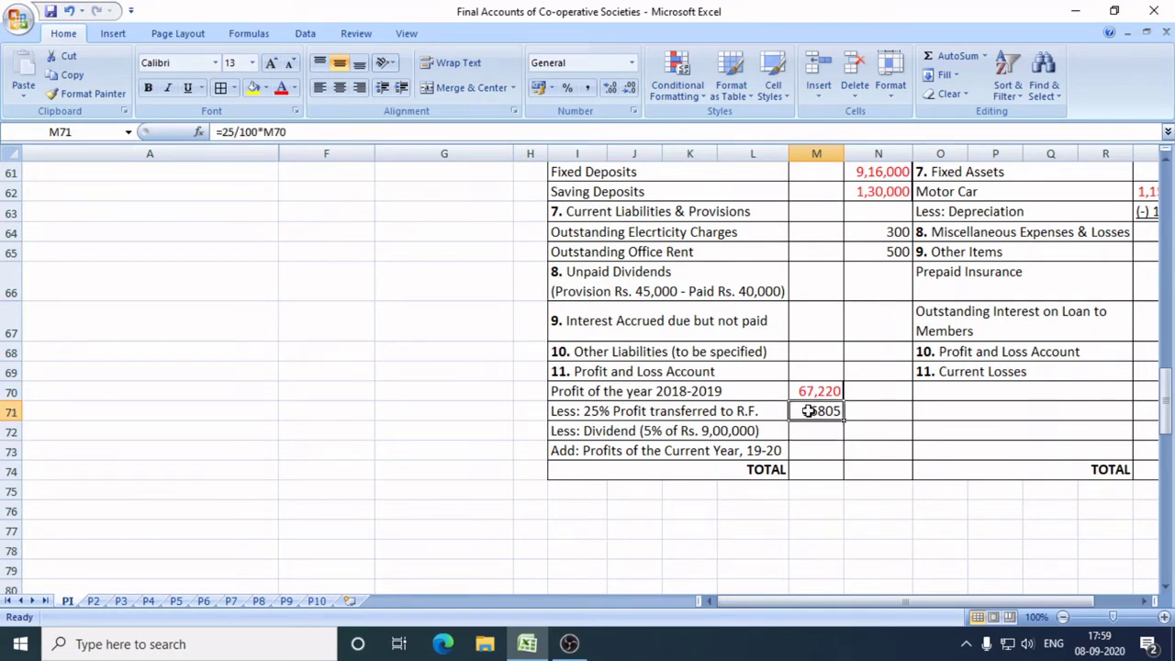
pyautogui.write('9-')
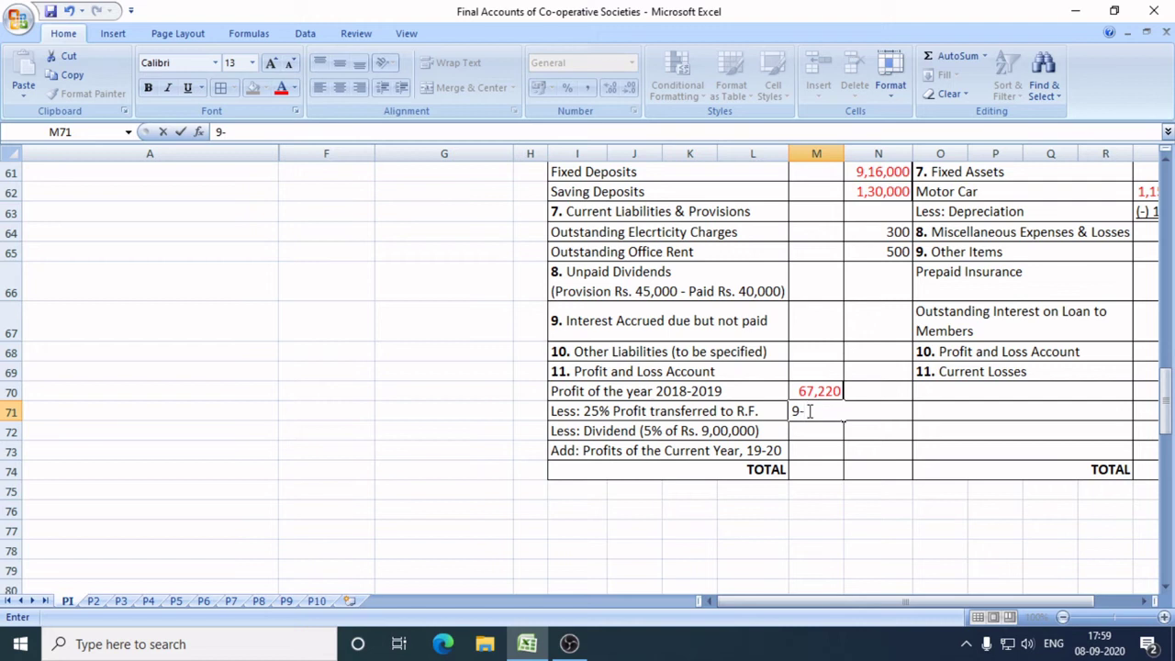
pyautogui.write('16,805)')
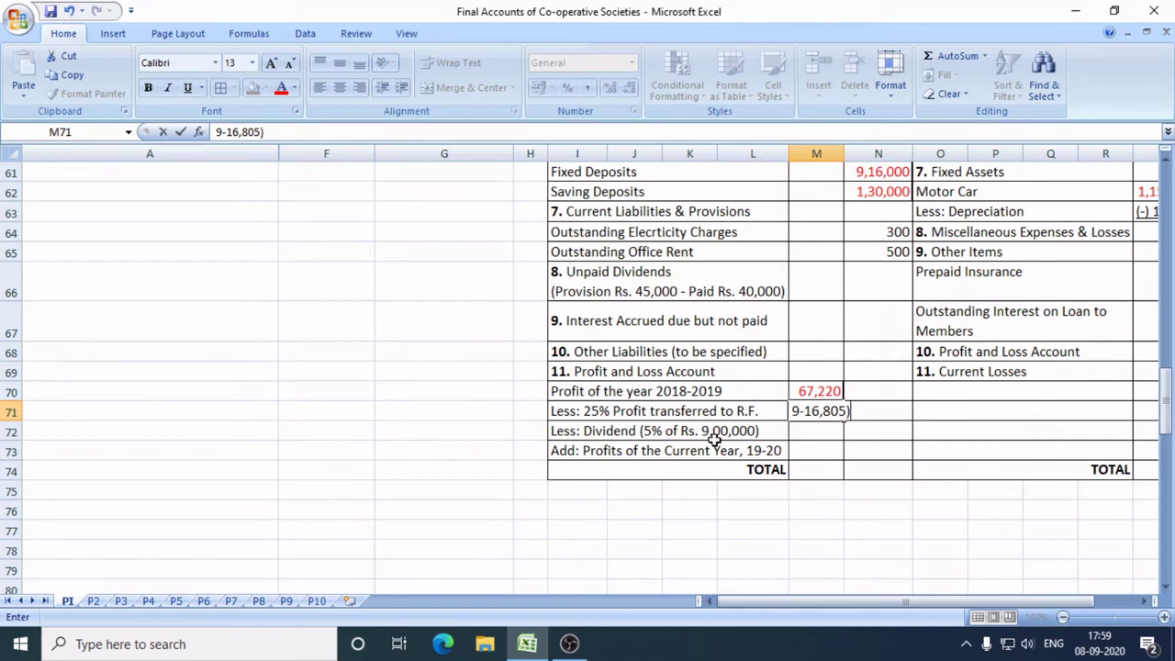
pyautogui.click(852, 453)
pyautogui.doubleClick(809, 413)
pyautogui.press('BackSpace')
pyautogui.write('(')
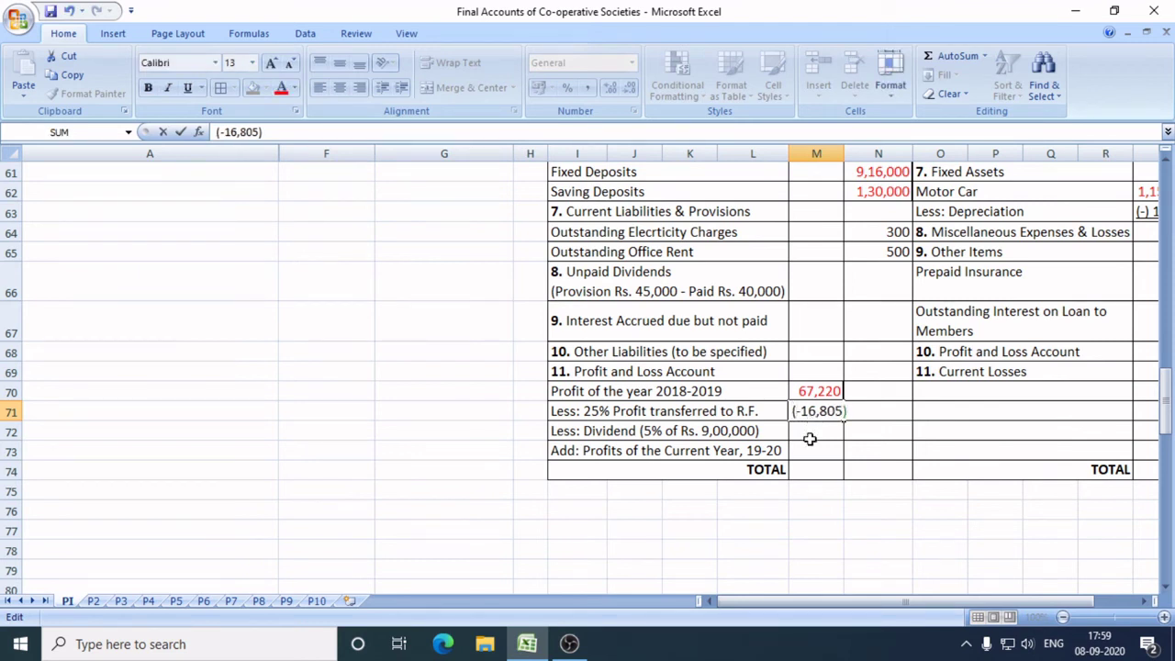
pyautogui.click(822, 468)
# Widen column M slightly to give the inner-column amounts on the liabilities side more room.
pyautogui.moveTo(844, 144); pyautogui.dragTo(852, 144)
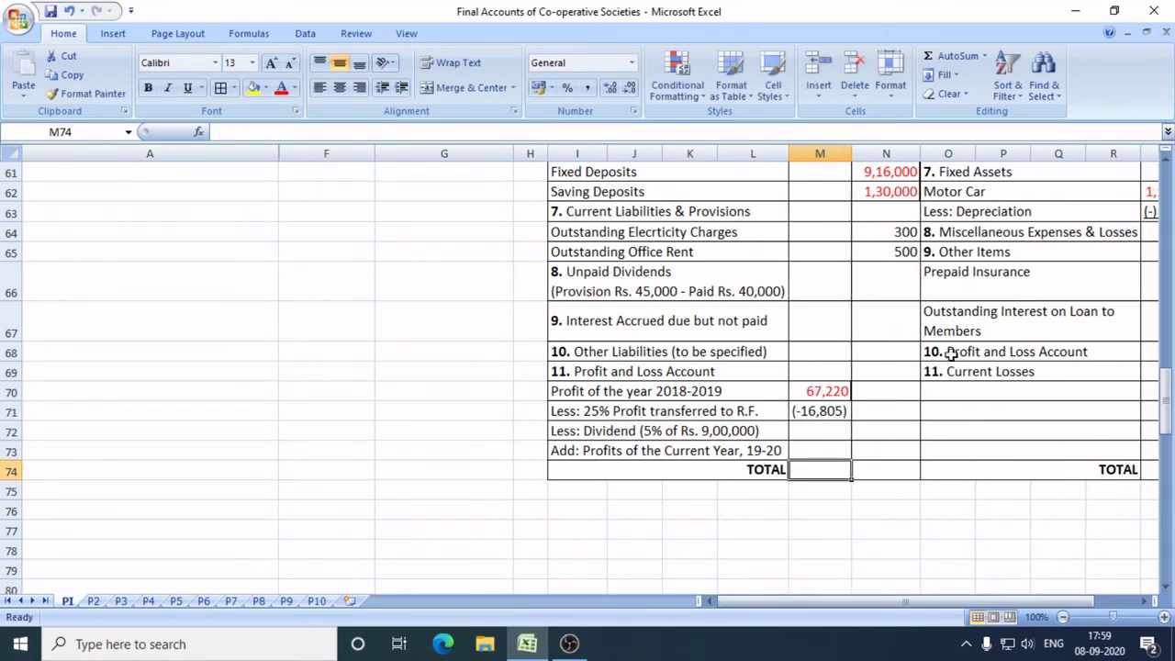
pyautogui.click(955, 464)
pyautogui.click(835, 391)
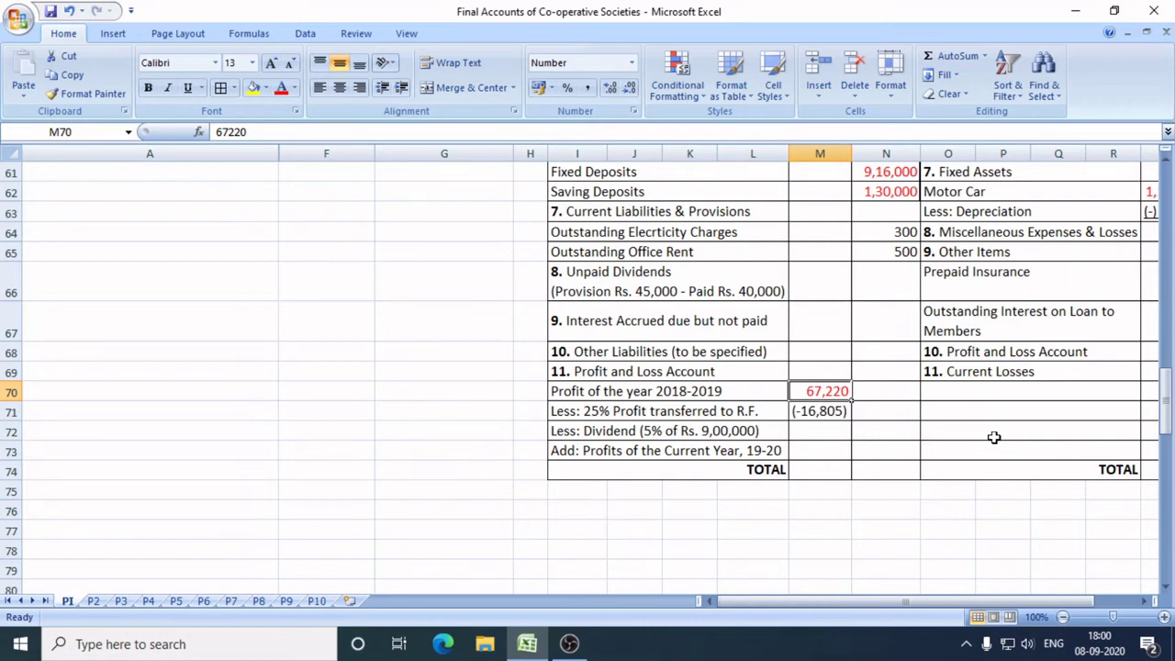
# Enter (+) 16,805 in the balance sheet's cell M53 for the 25% transferred to R.F.
pyautogui.scroll(5, 790, 464)
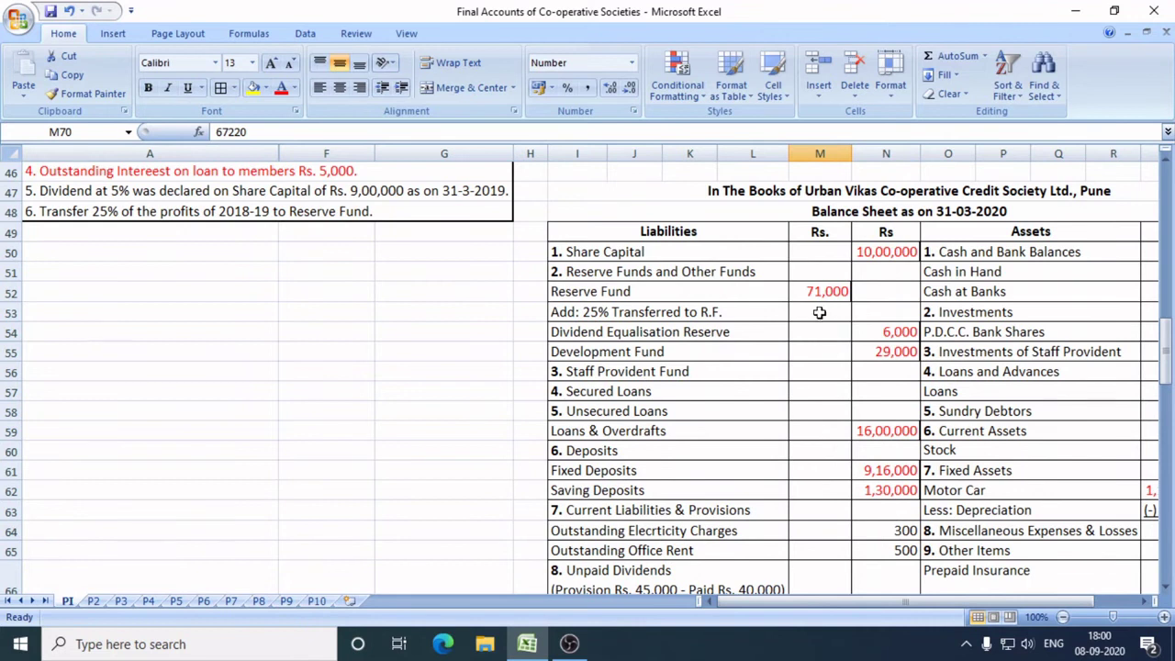
pyautogui.click(820, 313)
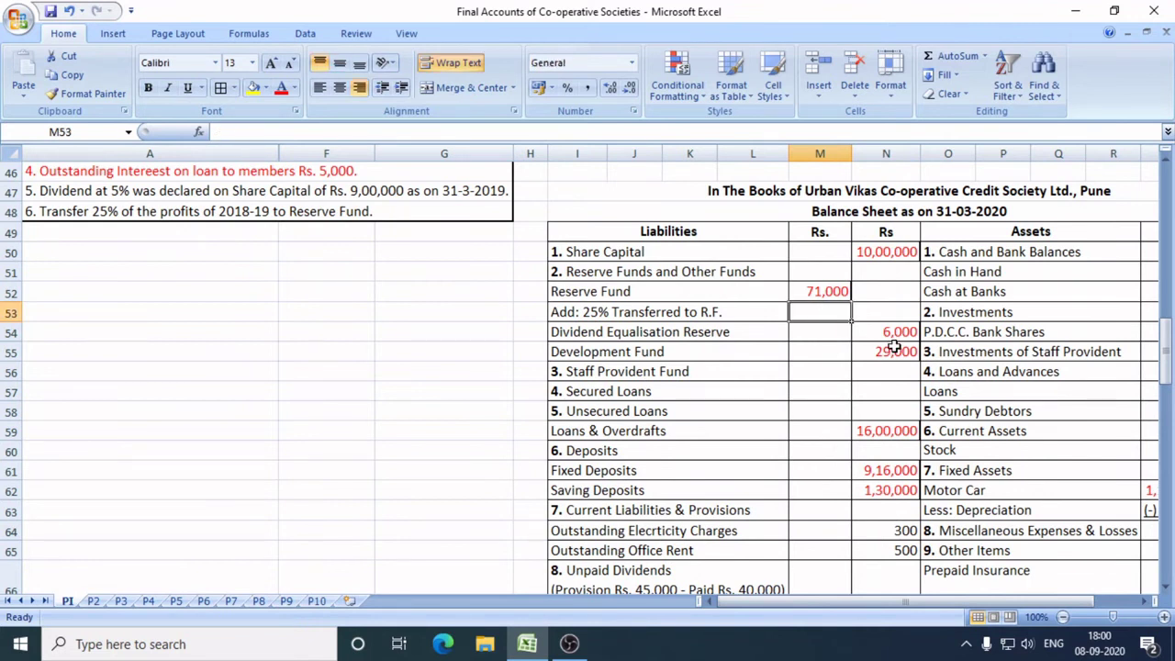
pyautogui.write('(=')
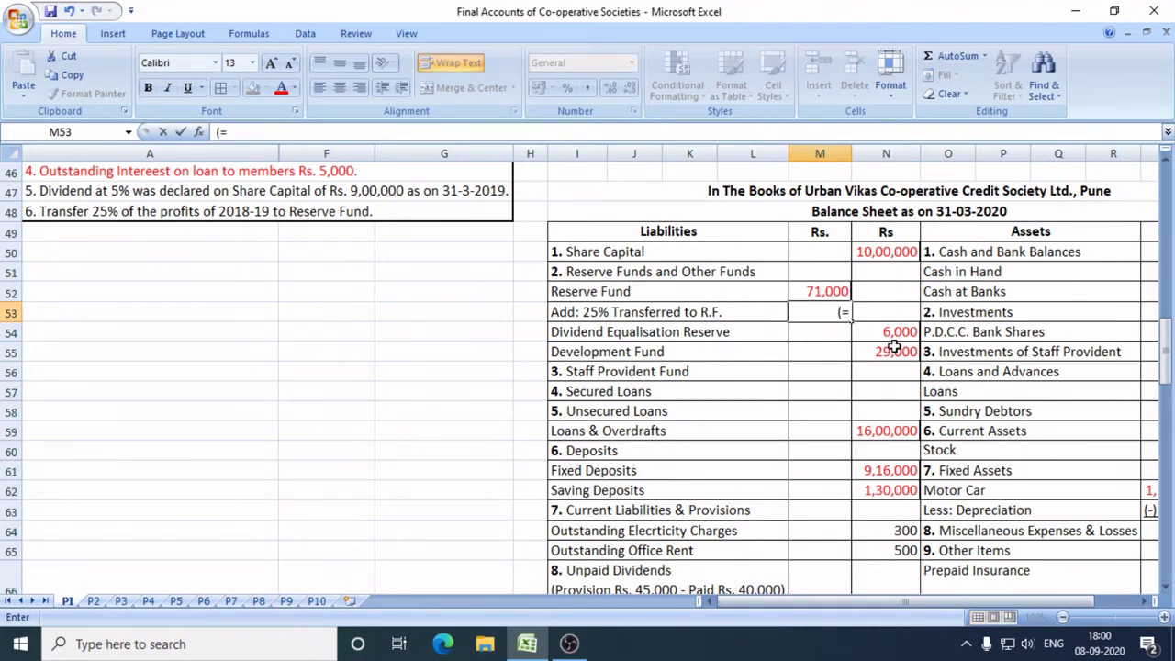
pyautogui.press('BackSpace')
pyautogui.write('+) 16805')
pyautogui.click(826, 313)
pyautogui.write(',')
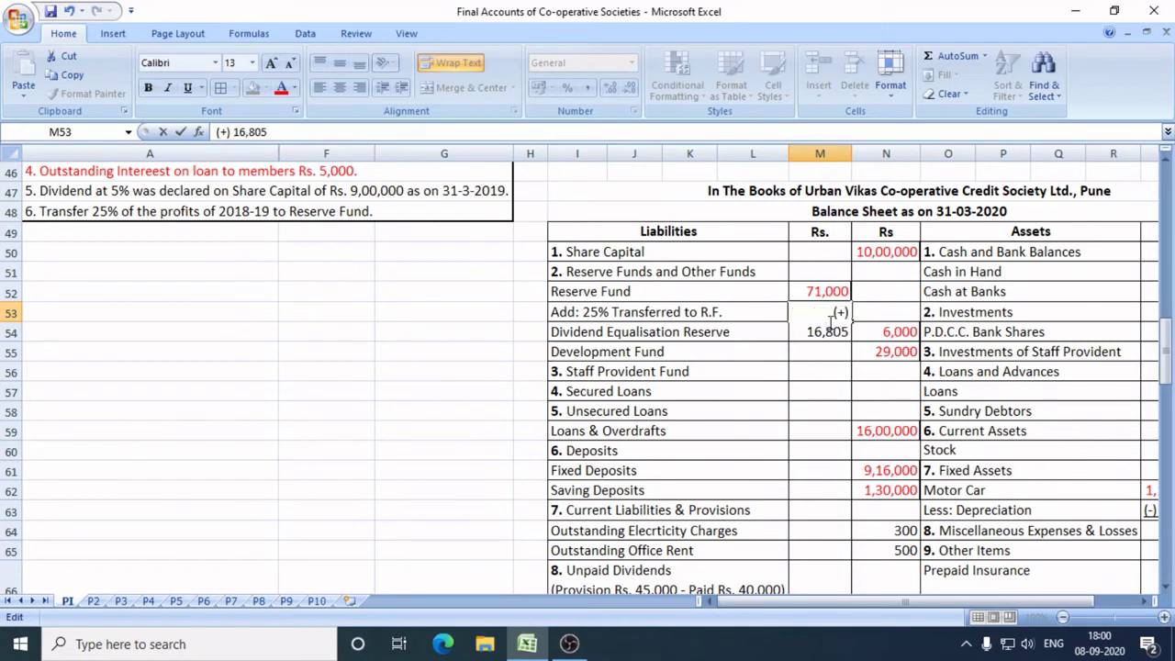
pyautogui.press('Return')
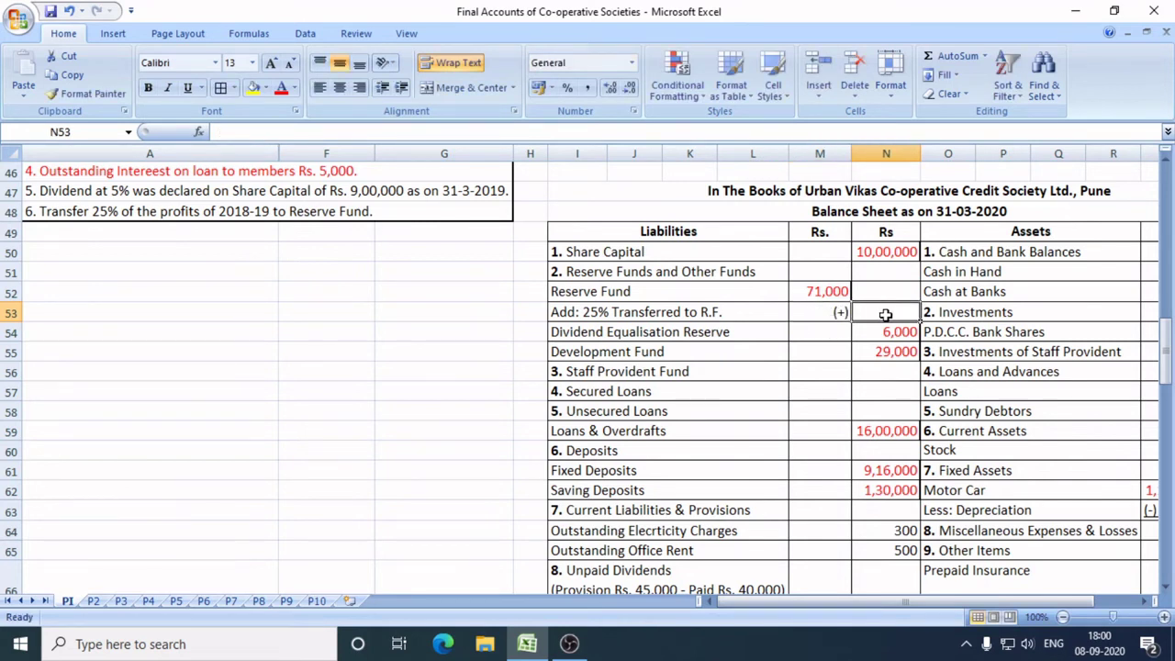
# Widen column M so the 25% transferred to R.F. amount fits on one line, and underline that amount in M53.
pyautogui.click(847, 312)
pyautogui.doubleClick(847, 312)
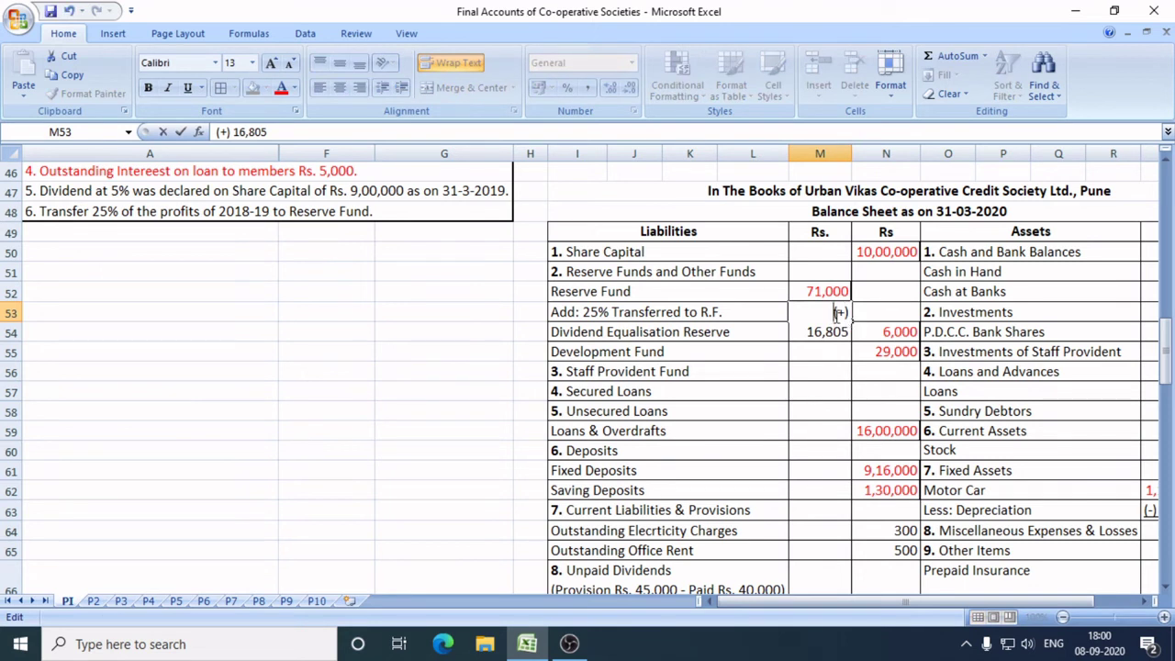
pyautogui.click(855, 140)
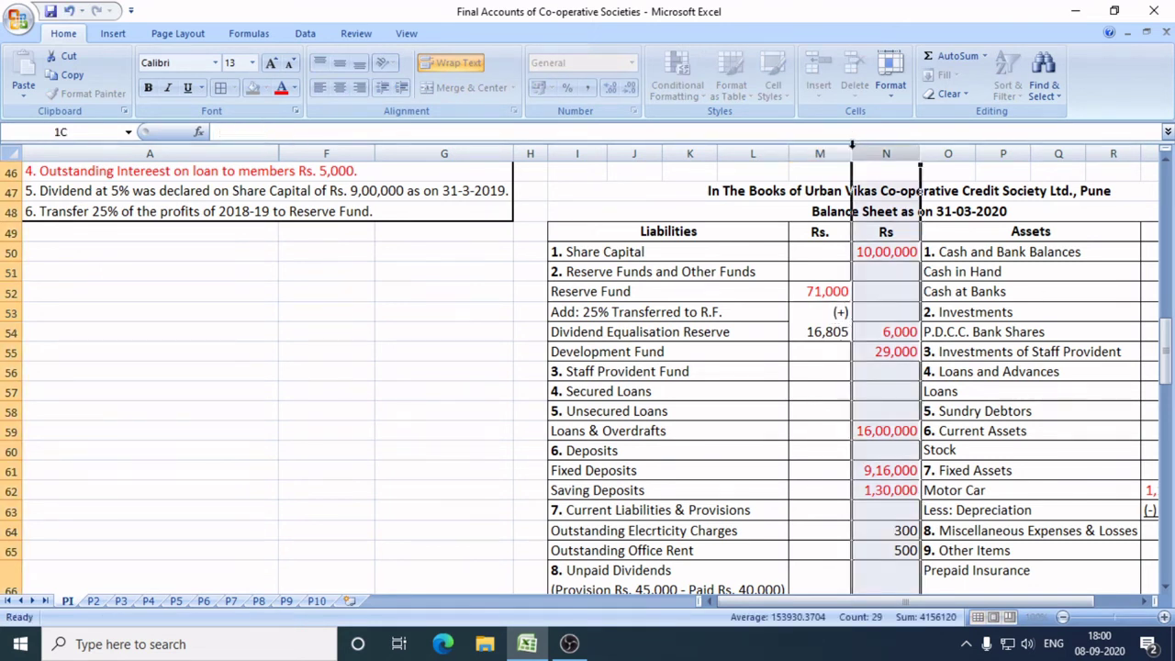
pyautogui.doubleClick(854, 140)
pyautogui.click(889, 311)
pyautogui.click(824, 312)
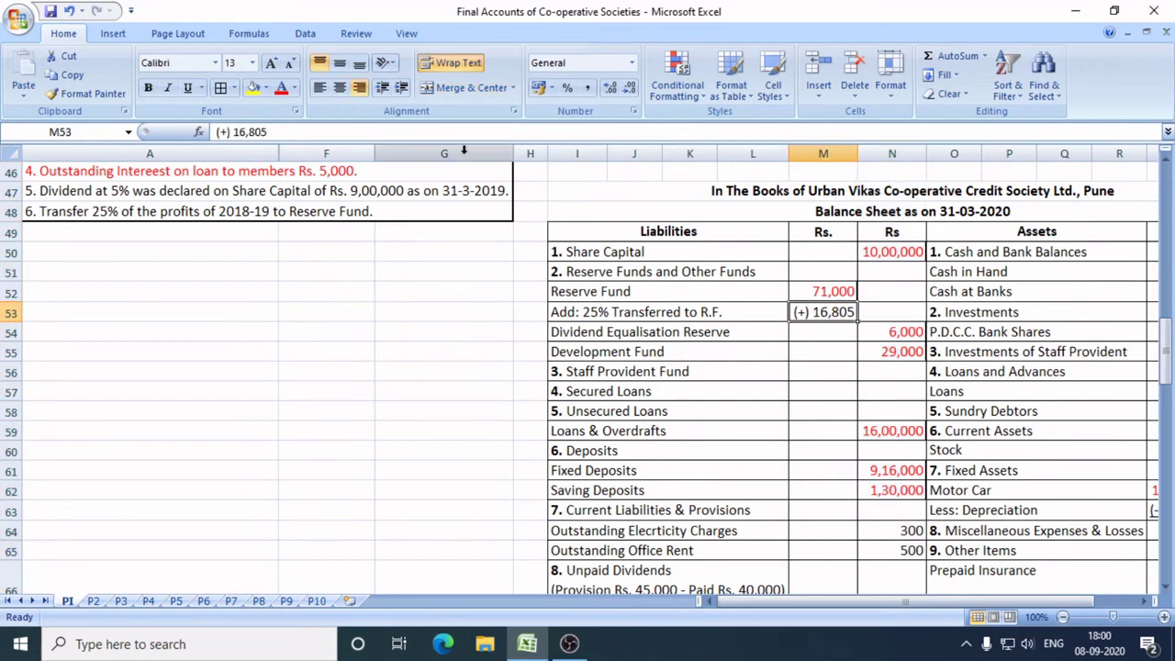
pyautogui.click(187, 87)
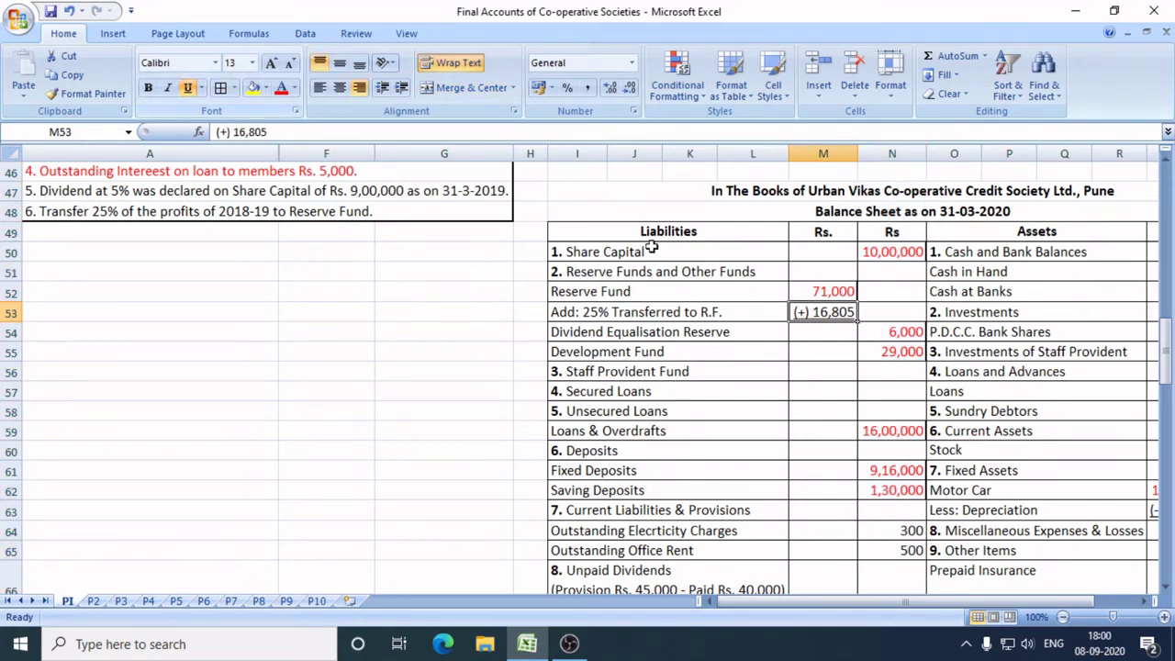
# Enter the Reserve Fund total 87,805 in the outer amount column, cell N53.
pyautogui.click(899, 315)
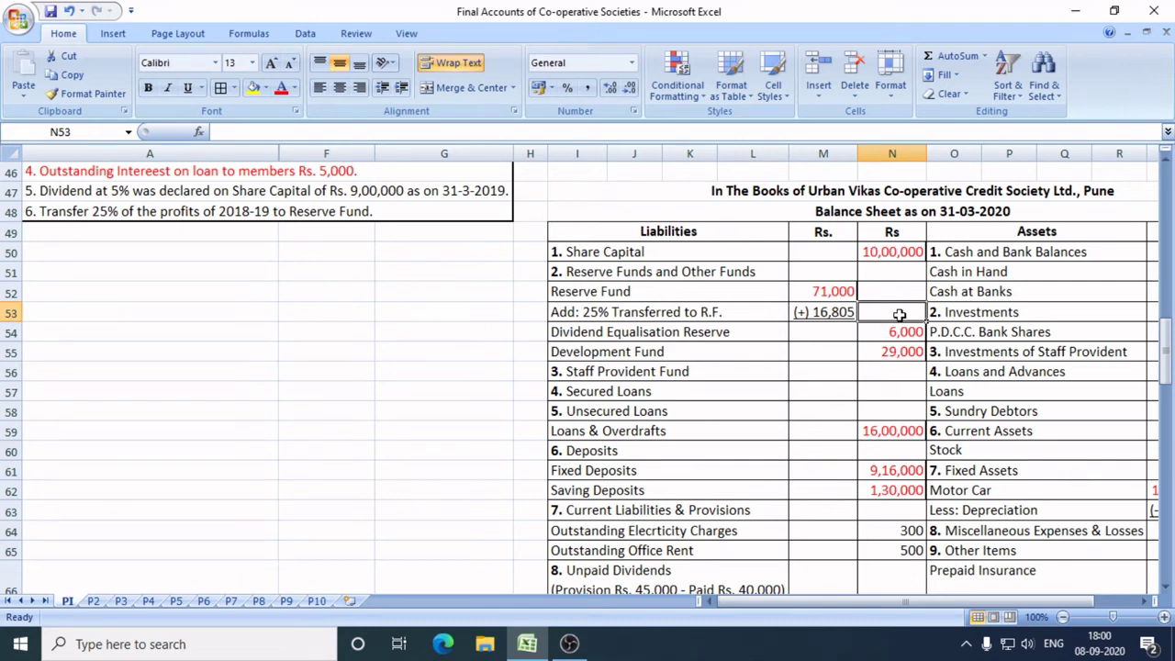
pyautogui.write('8')
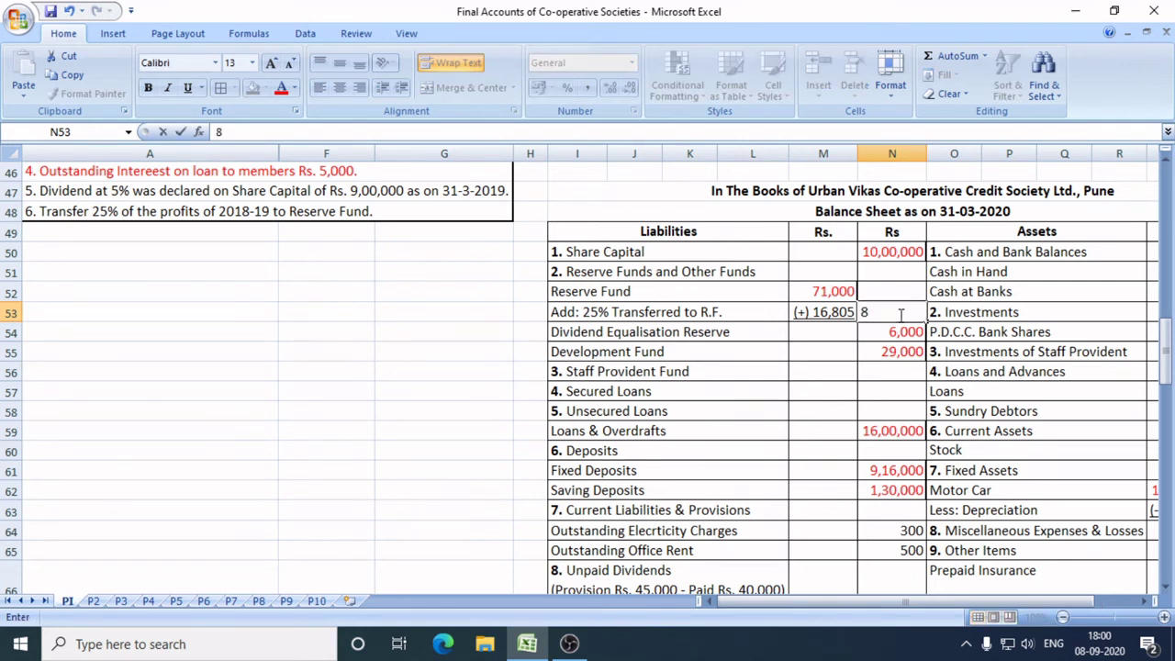
pyautogui.write('7,805')
pyautogui.click(918, 409)
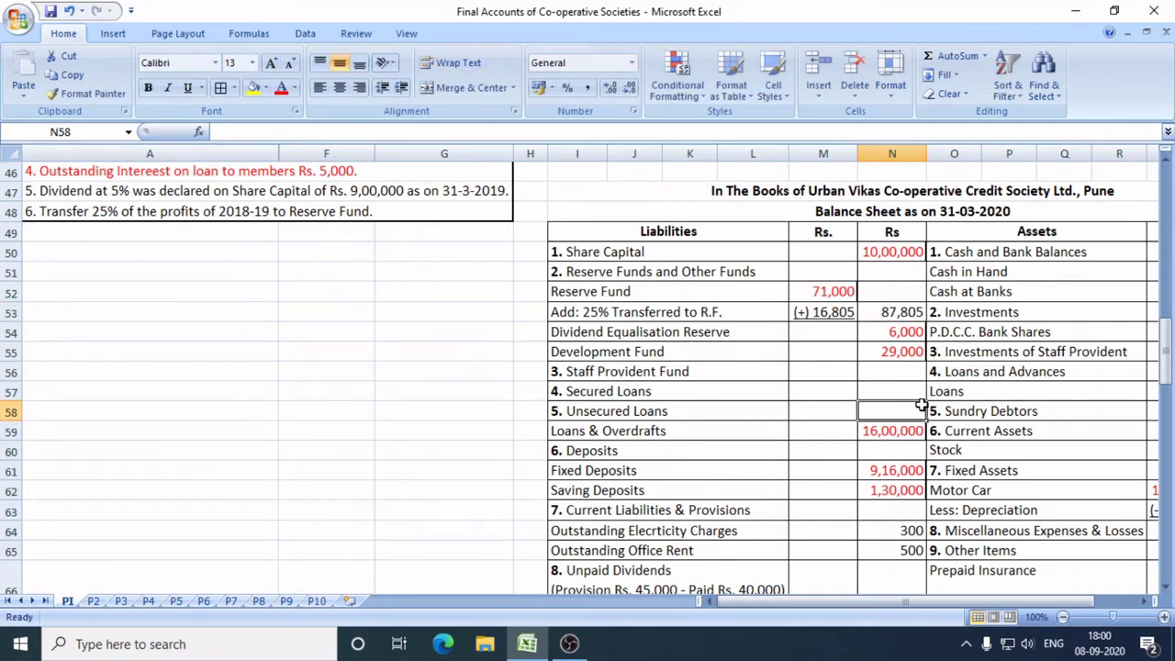
# Right-align the (-16,805) entry for the 25% profit transferred to R.F. in cell M71.
pyautogui.scroll(-5, 914, 413)
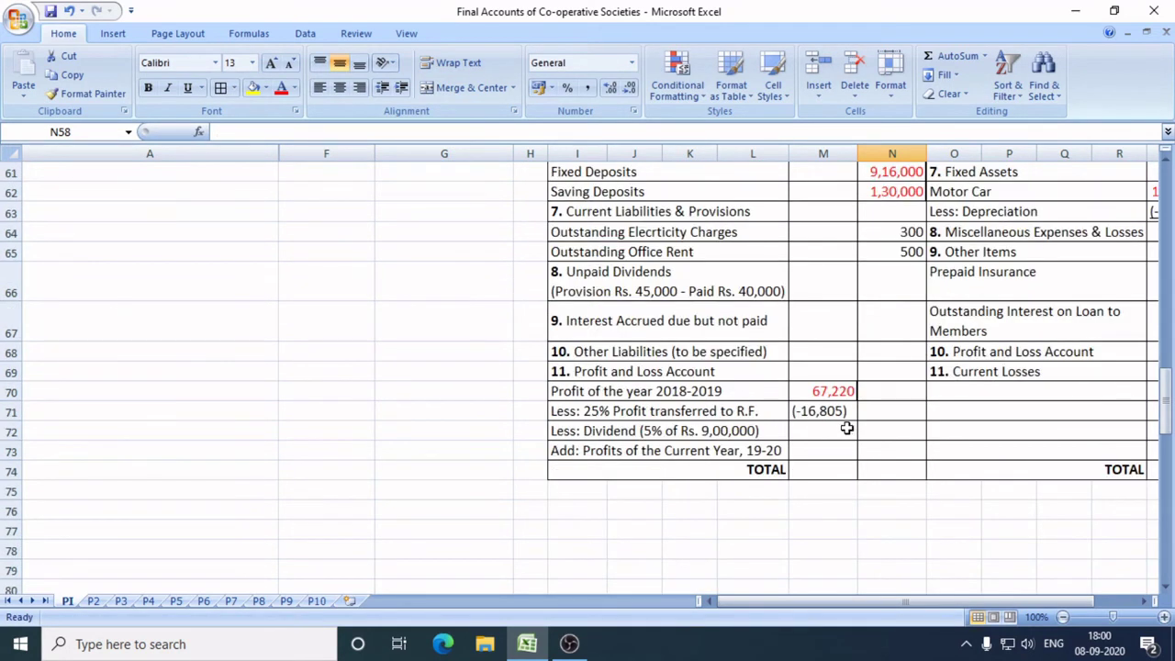
pyautogui.click(817, 391)
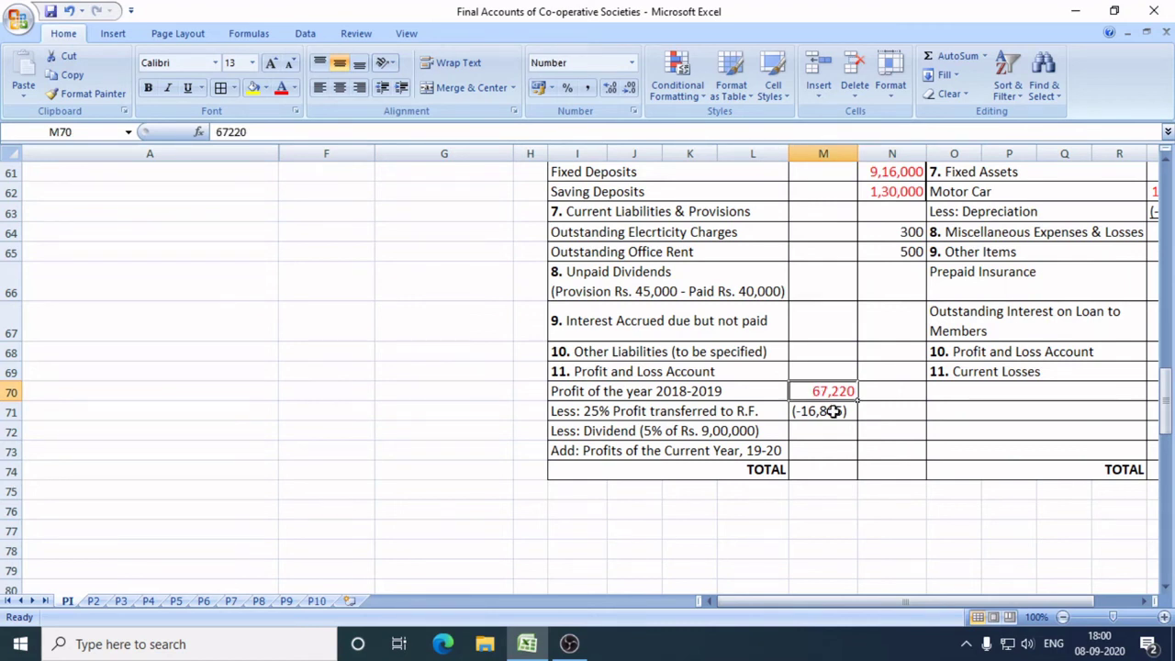
pyautogui.click(833, 412)
pyautogui.click(359, 88)
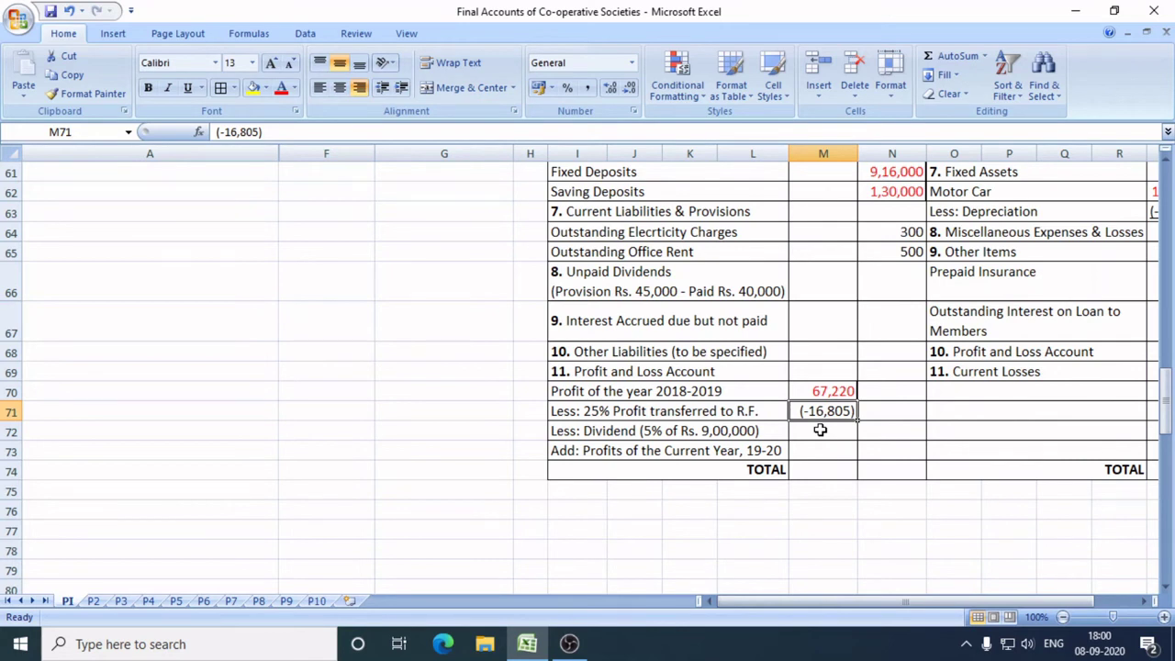
# Enter (-45,000) for the dividend at 5% of Rs. 9,00,000 in the balance sheet's cell M72 and right-align it.
pyautogui.scroll(6, 839, 433)
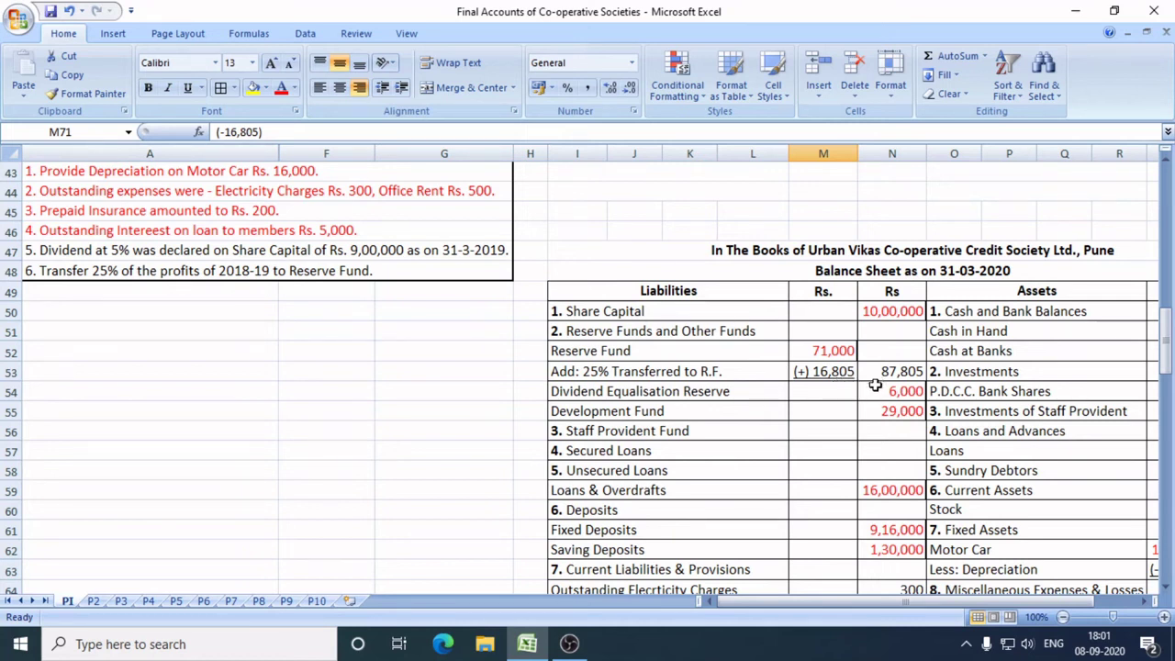
pyautogui.scroll(-7, 876, 386)
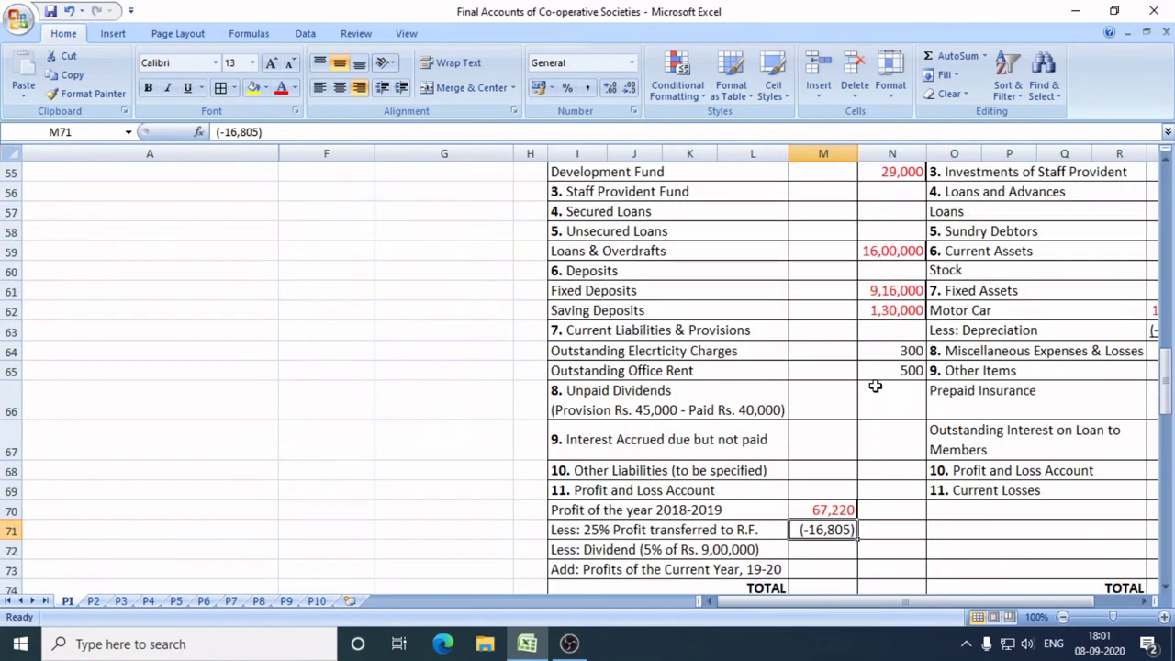
pyautogui.click(820, 377)
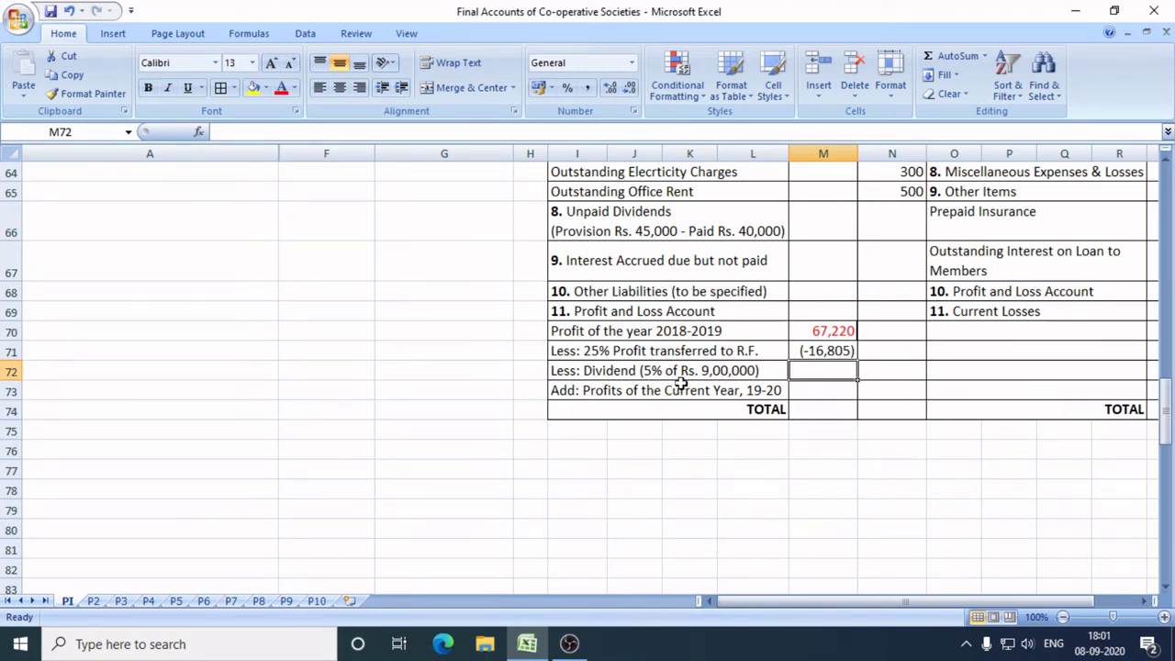
pyautogui.write('(-')
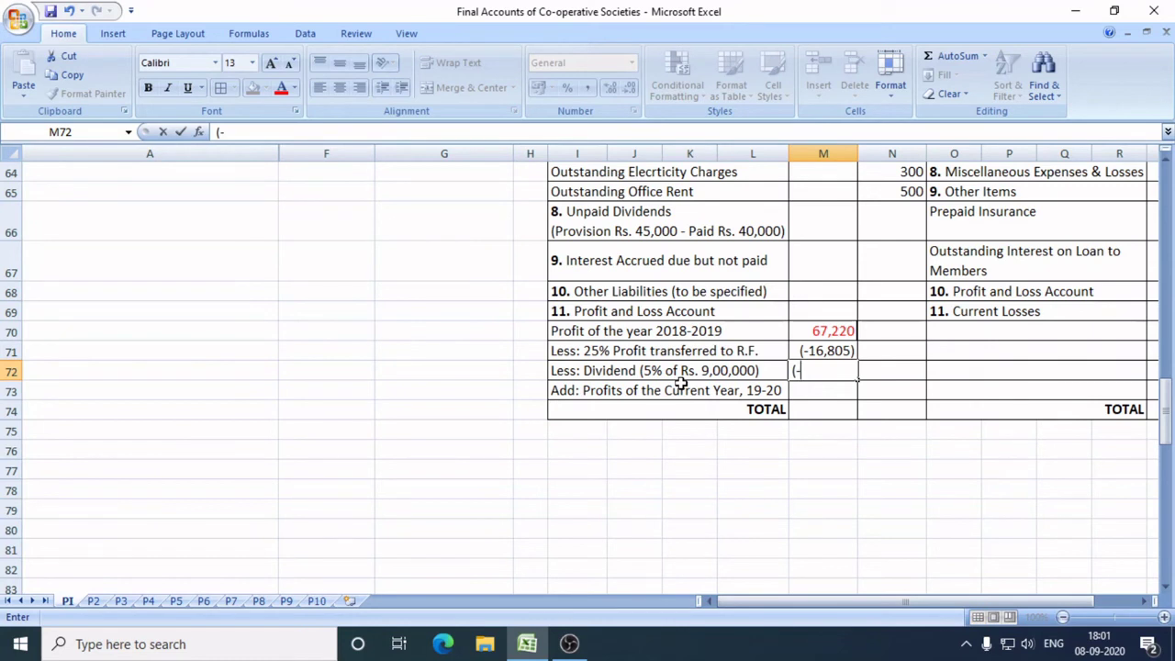
pyautogui.write('45,000')
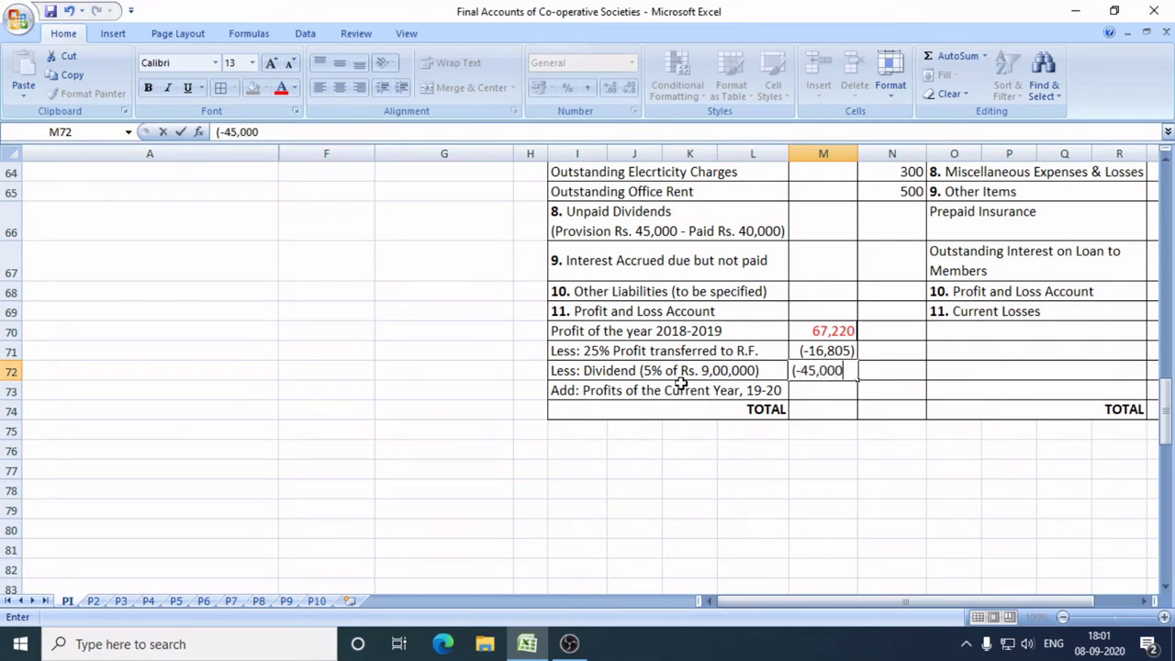
pyautogui.write(')')
pyautogui.click(863, 413)
pyautogui.click(830, 370)
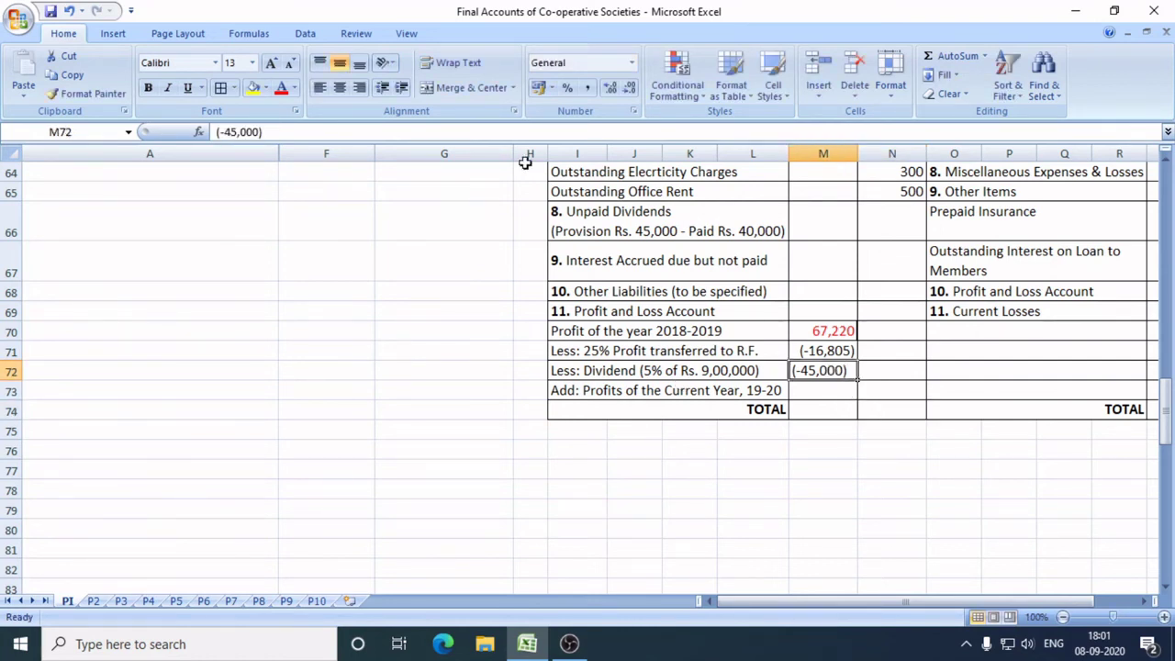
pyautogui.click(360, 91)
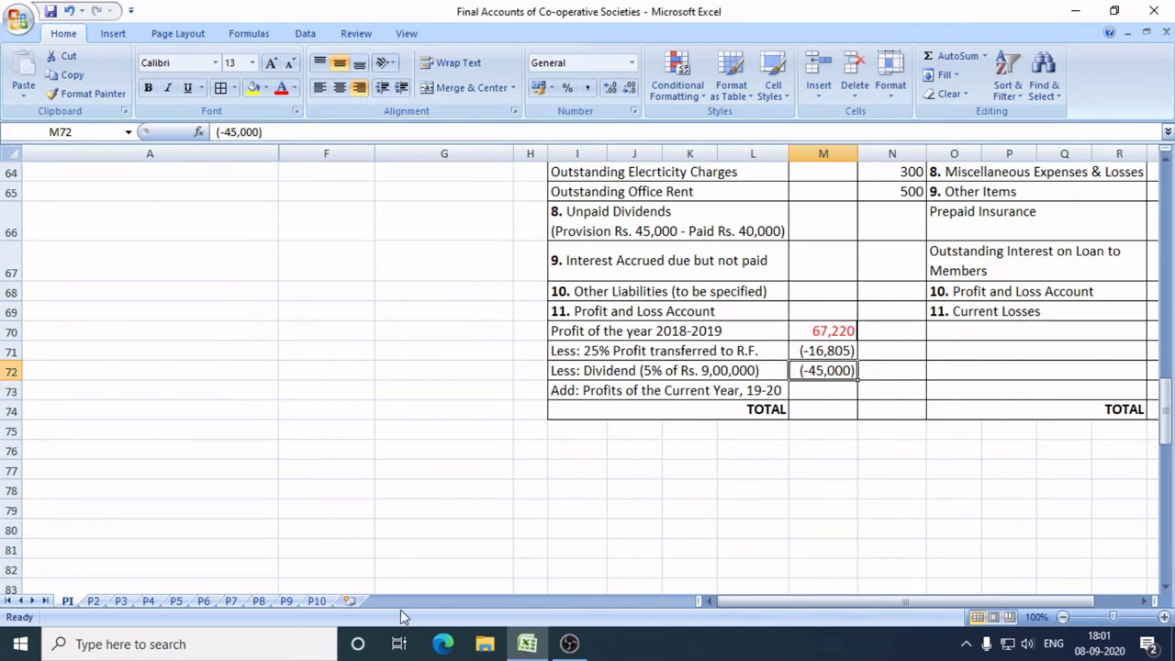
# Colour the trial balance's Dividend Paid amount in cell F35 red to mark it as handled.
pyautogui.scroll(10, 243, 533)
pyautogui.scroll(2, 244, 532)
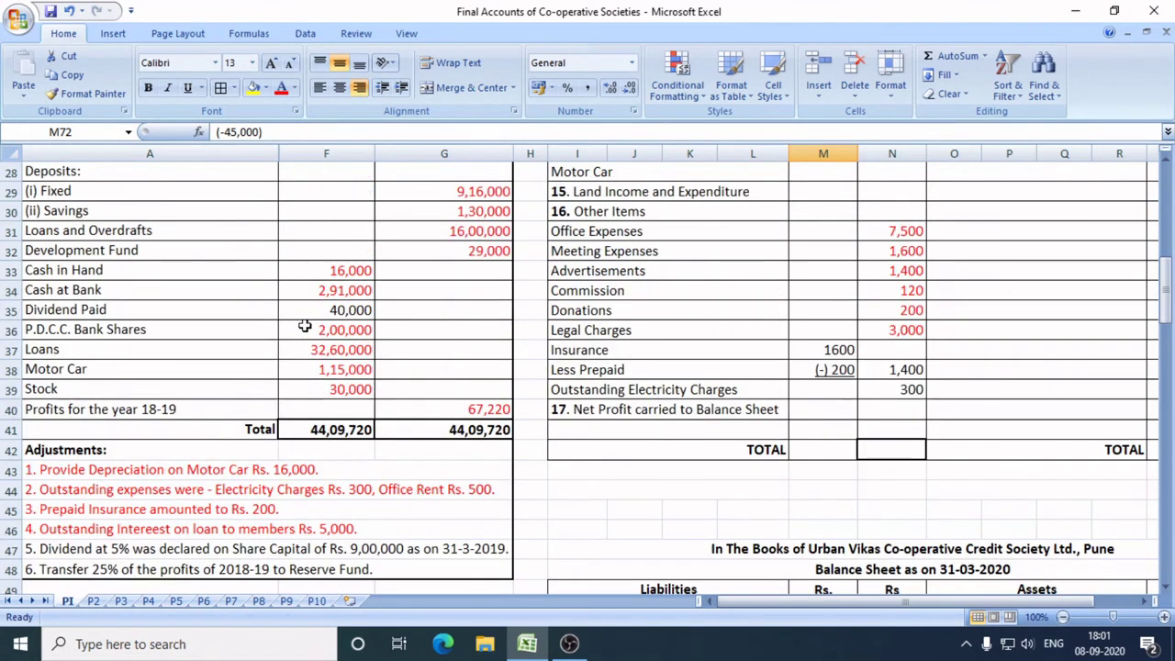
pyautogui.click(331, 310)
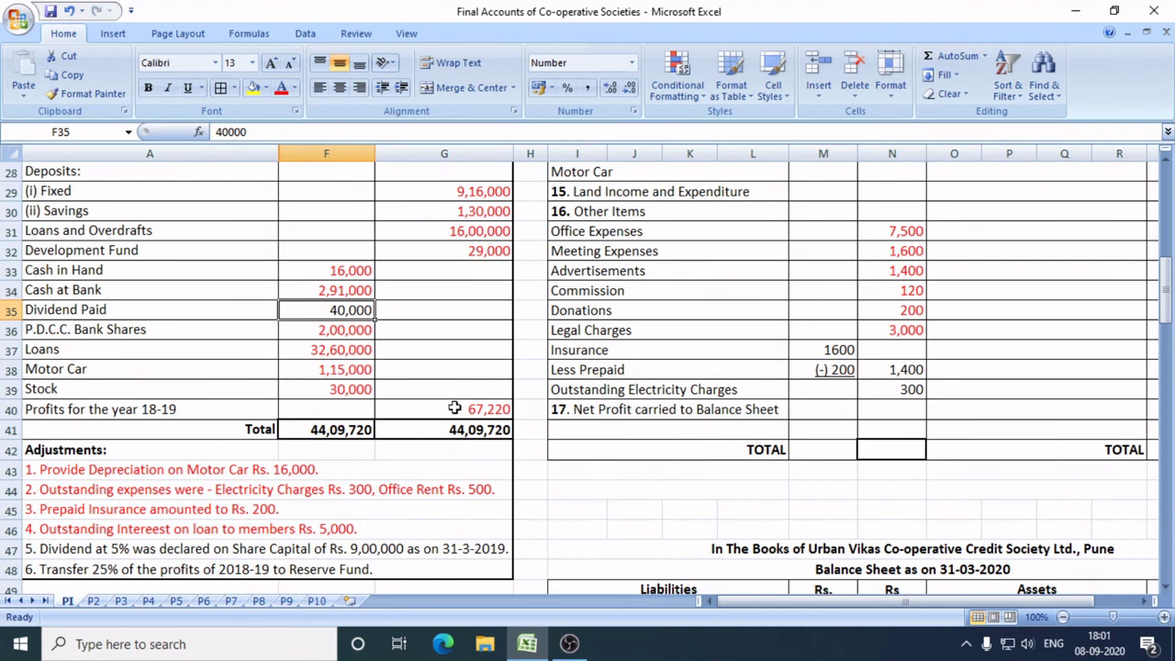
pyautogui.click(281, 89)
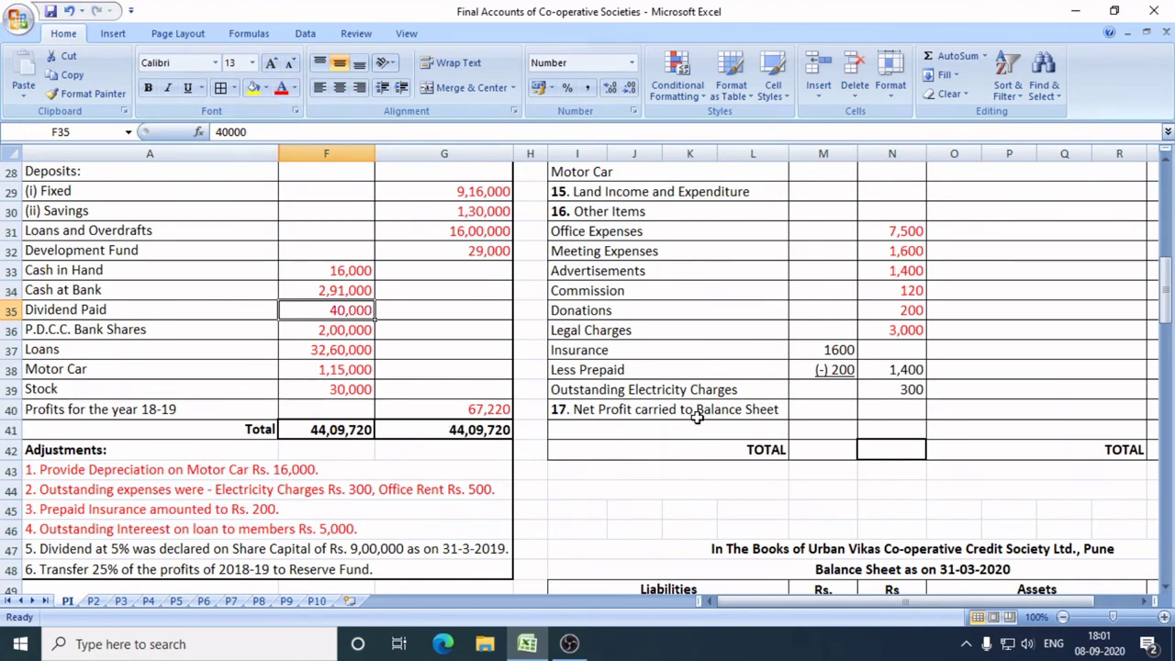
# Enter 5,000 for Unpaid Dividends on the balance sheet's liabilities side, cell N66.
pyautogui.scroll(-7, 699, 416)
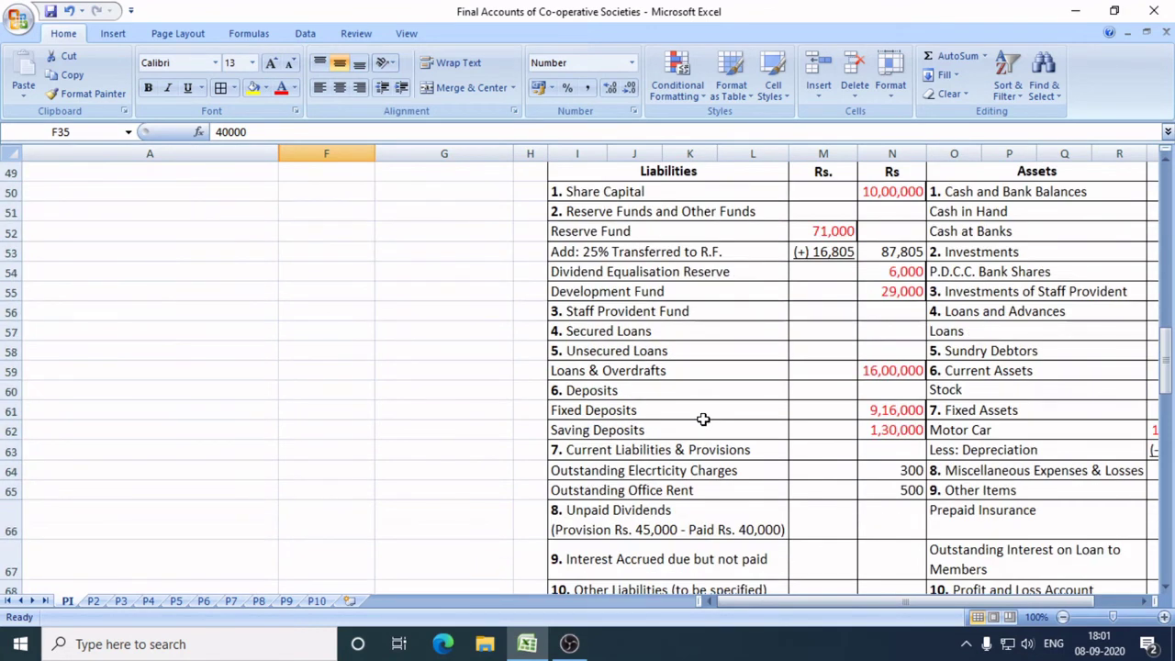
pyautogui.click(748, 531)
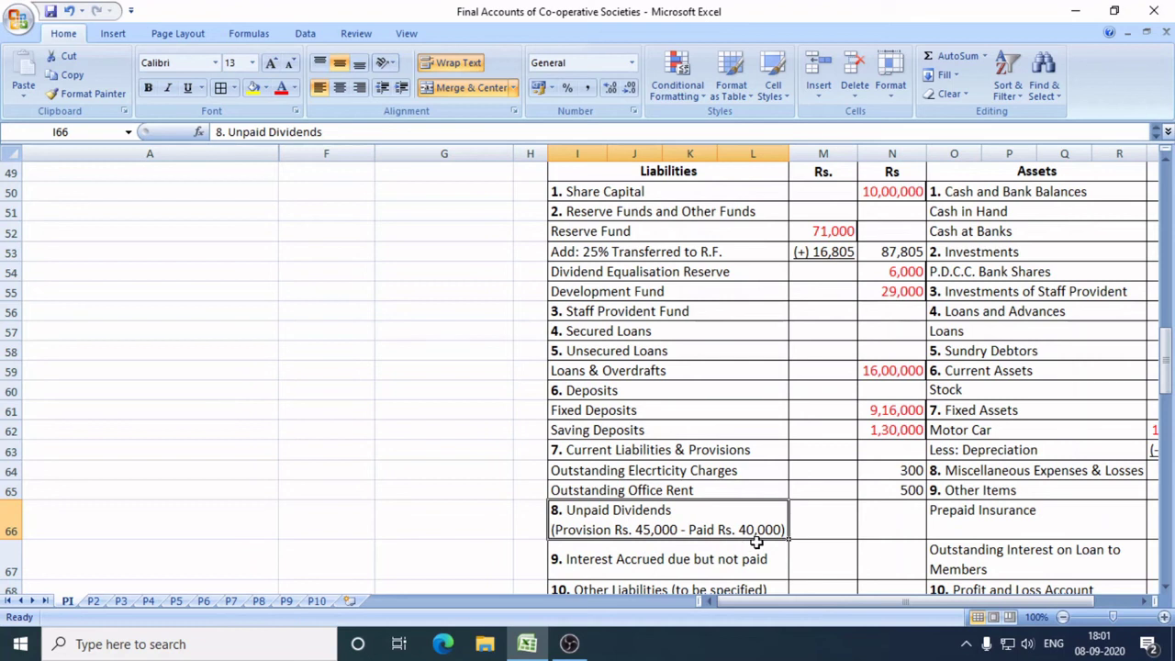
pyautogui.click(878, 528)
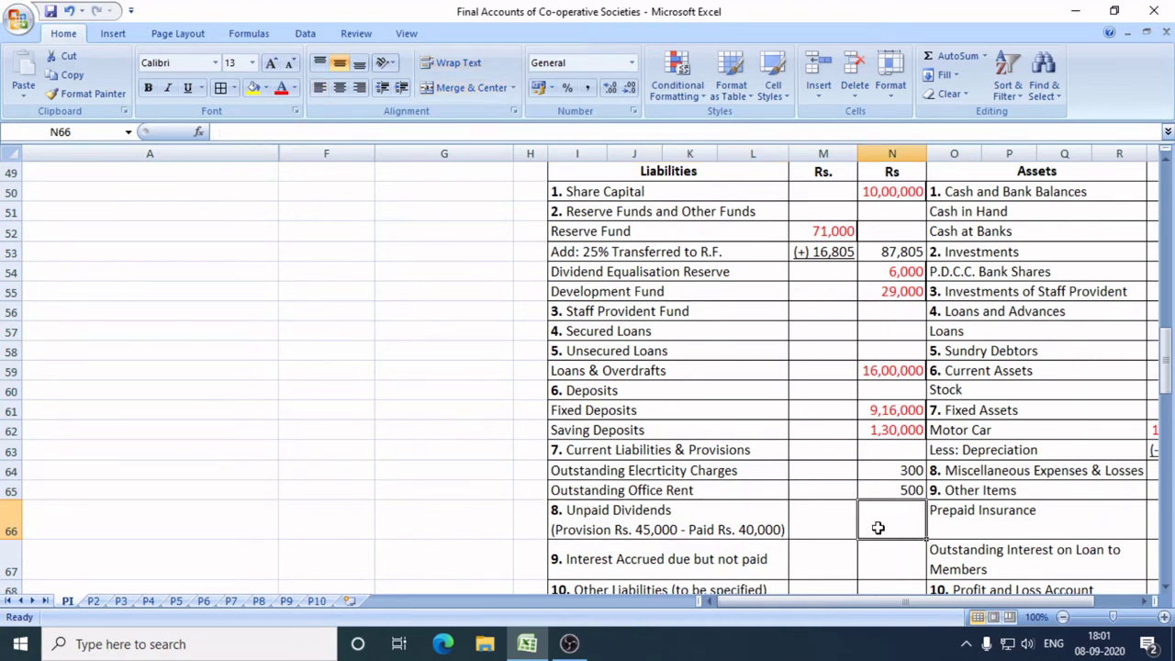
pyautogui.write('5,0')
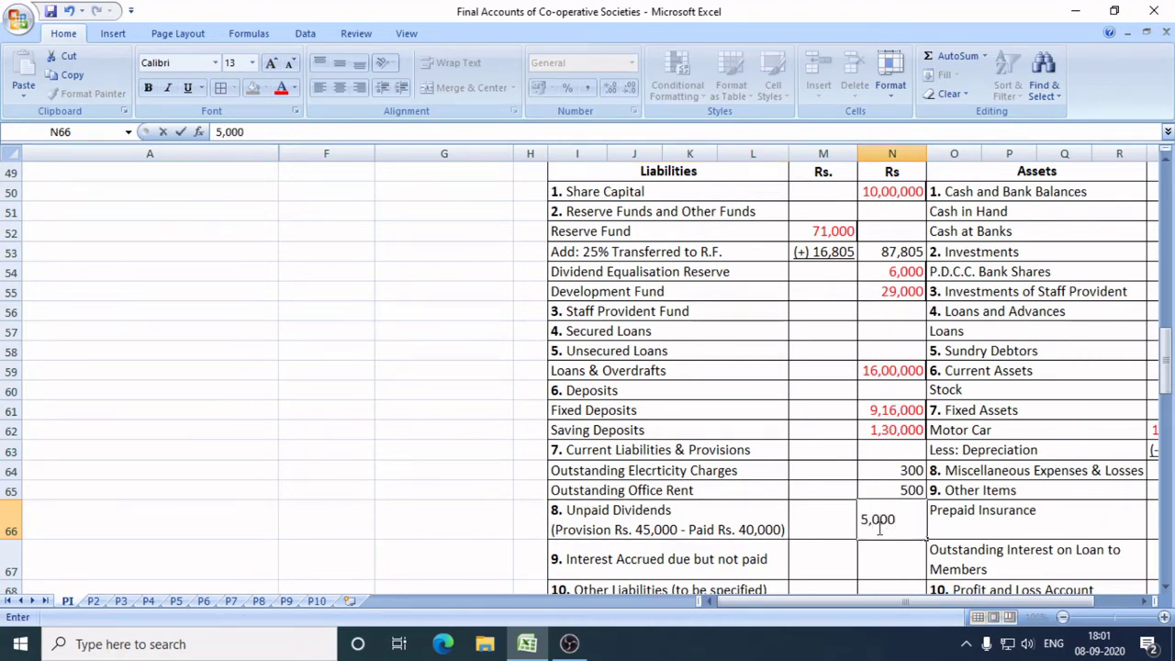
pyautogui.write('00')
pyautogui.click(1035, 488)
# Total the Profit & Loss Account's income column, T8:T41, with AutoSum into the TOTAL cell T42.
pyautogui.scroll(-4, 829, 517)
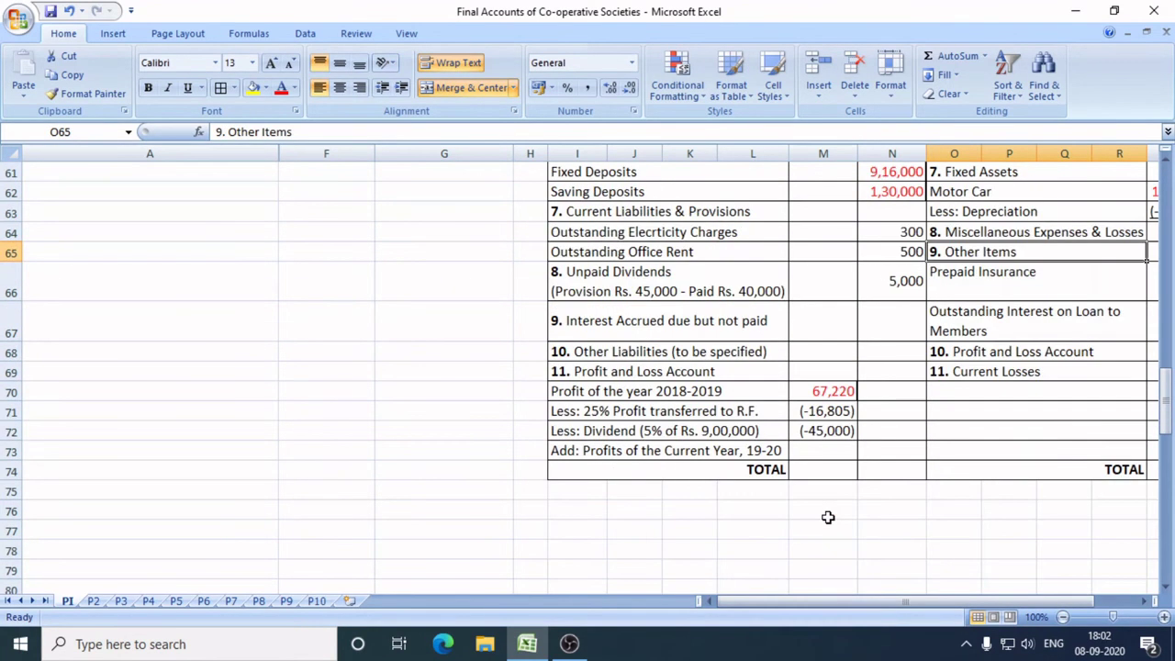
pyautogui.click(813, 451)
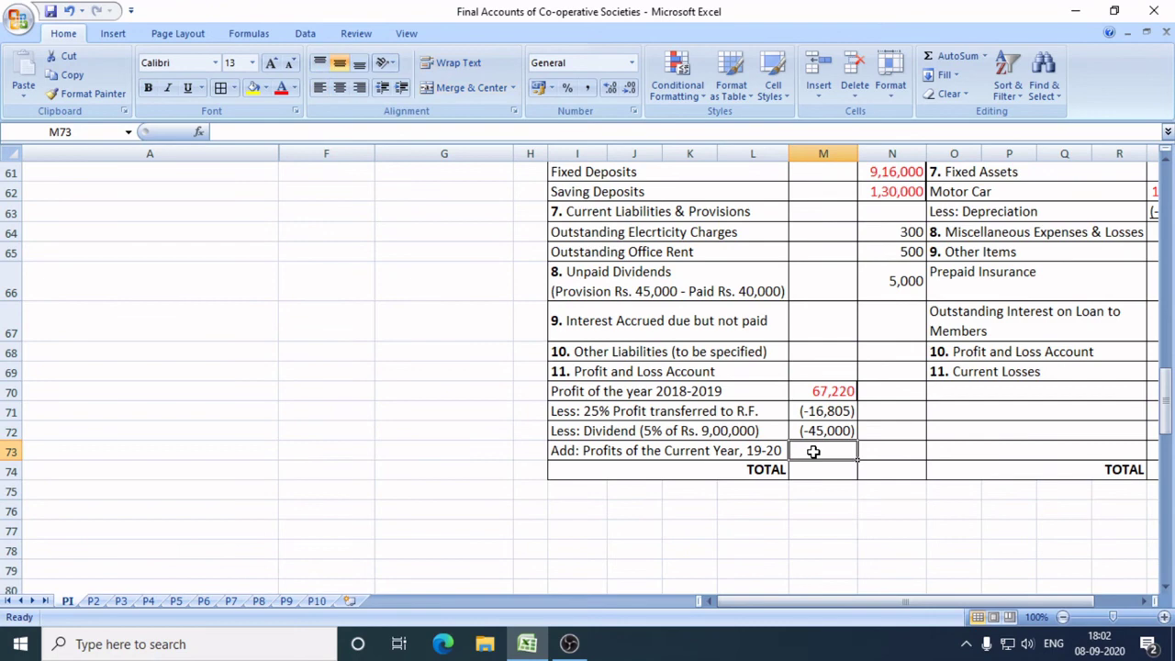
pyautogui.scroll(9, 826, 449)
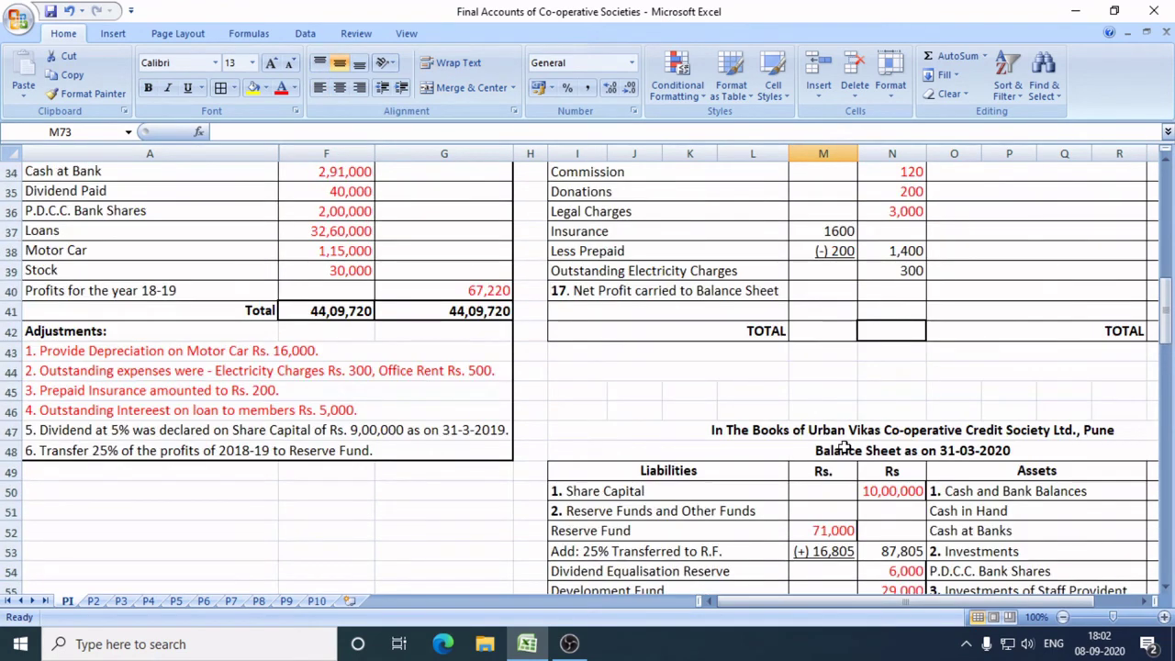
pyautogui.scroll(4, 843, 447)
pyautogui.scroll(5, 846, 447)
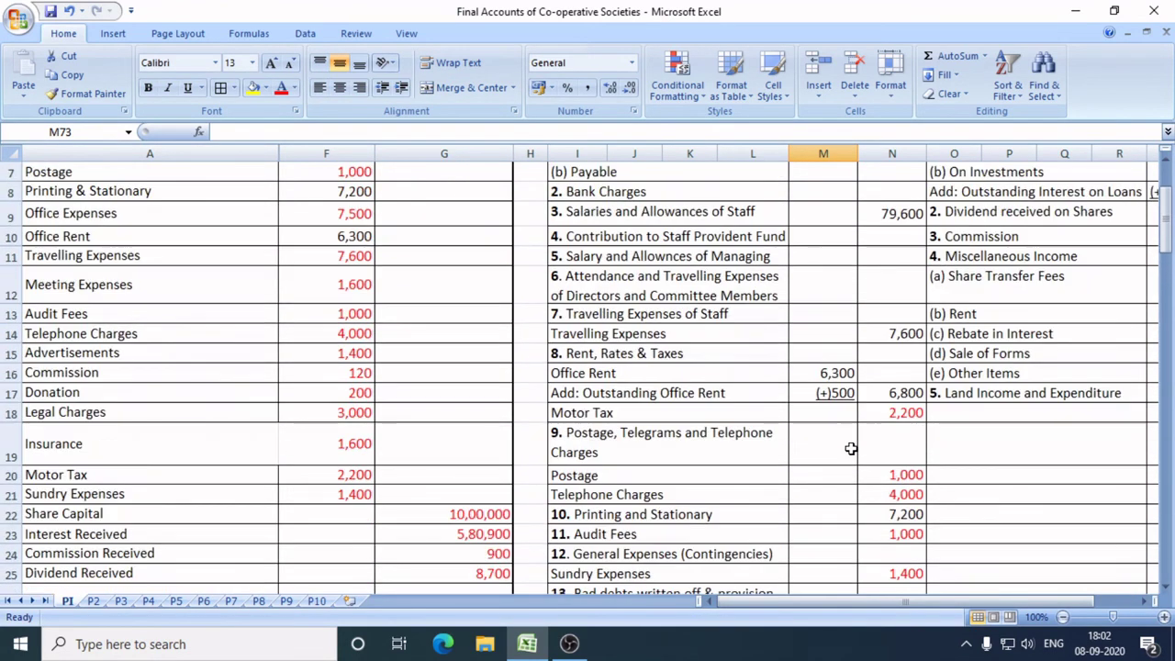
pyautogui.scroll(-7, 884, 493)
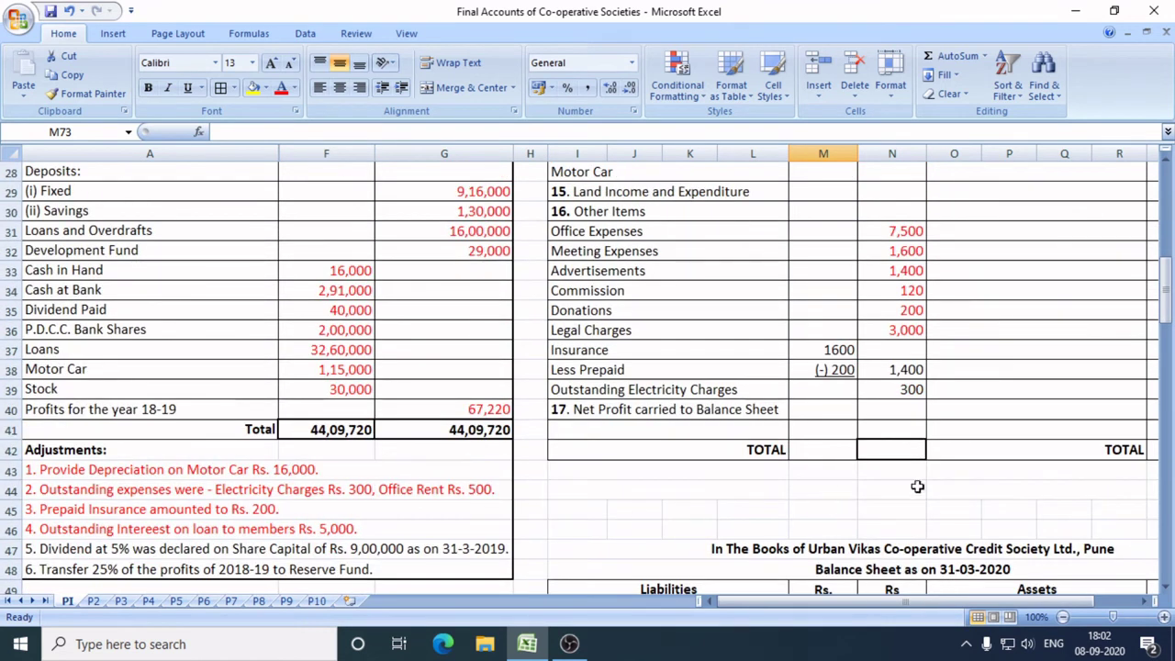
pyautogui.moveTo(904, 601); pyautogui.dragTo(1062, 606)
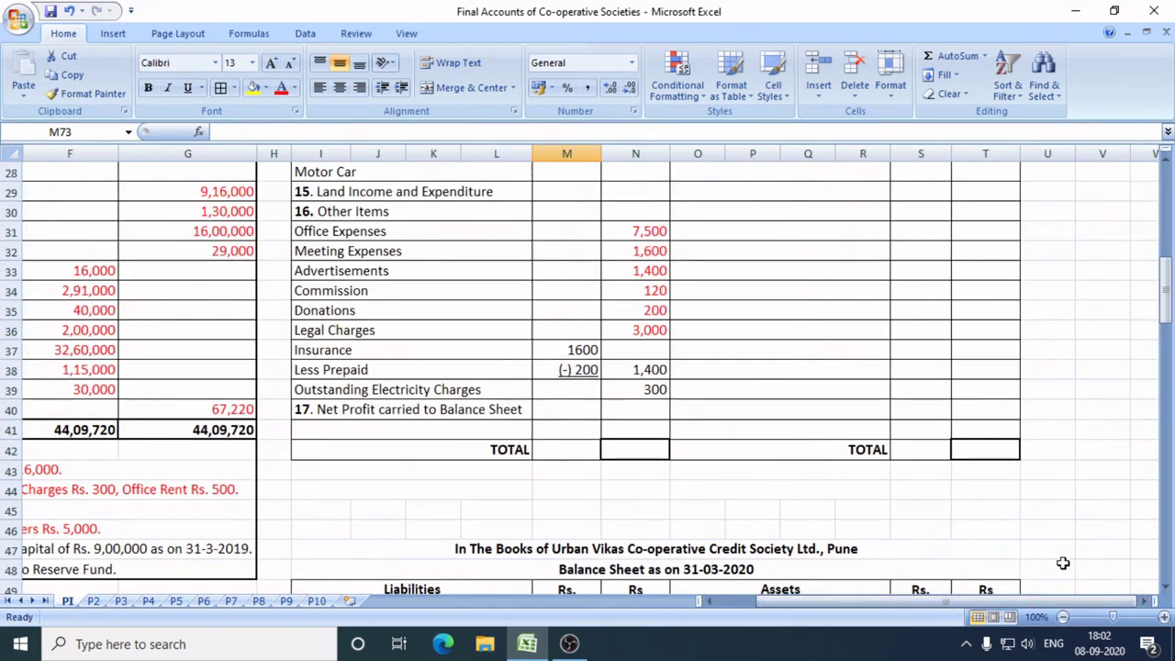
pyautogui.scroll(9, 1062, 561)
pyautogui.moveTo(991, 339); pyautogui.dragTo(1010, 549)
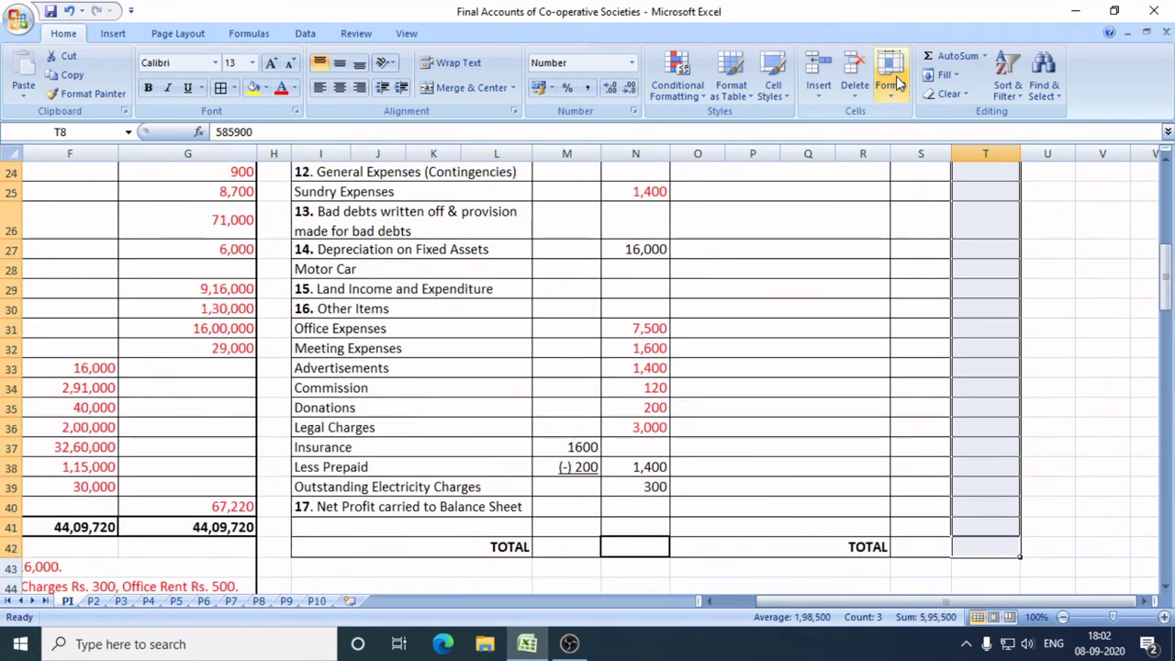
pyautogui.click(955, 56)
pyautogui.scroll(-6, 955, 73)
pyautogui.scroll(-7, 1019, 292)
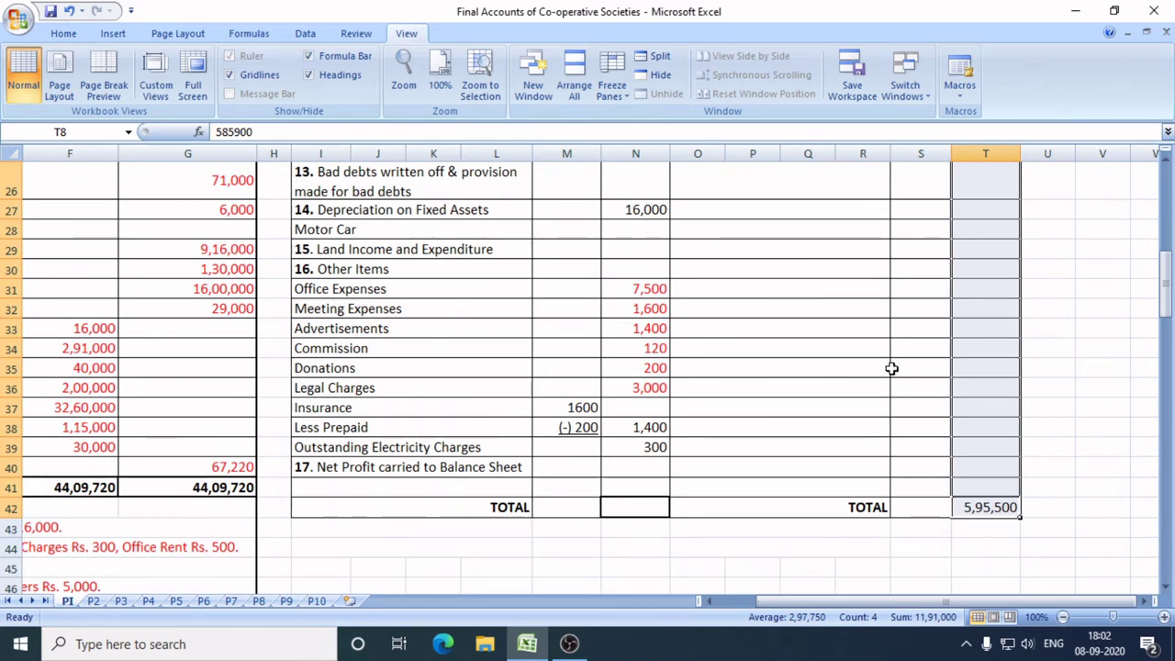
# Sum the Profit & Loss Account's expenditure amounts N6:N39 with AutoSum into the Net Profit cell N40.
pyautogui.scroll(4, 671, 418)
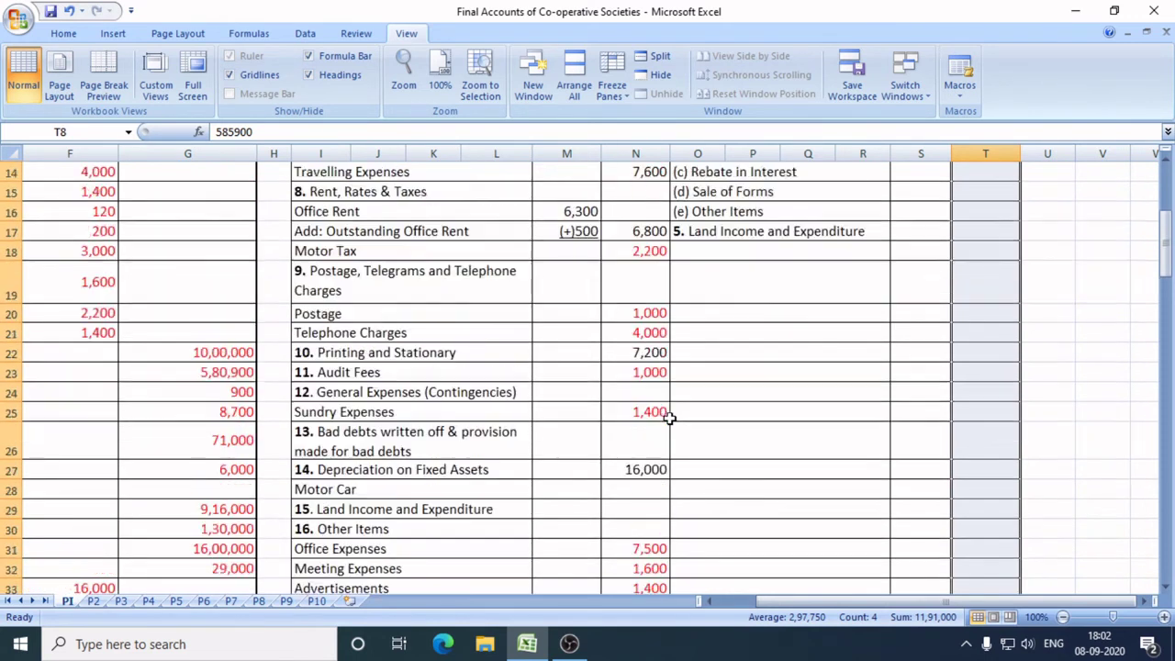
pyautogui.scroll(5, 671, 418)
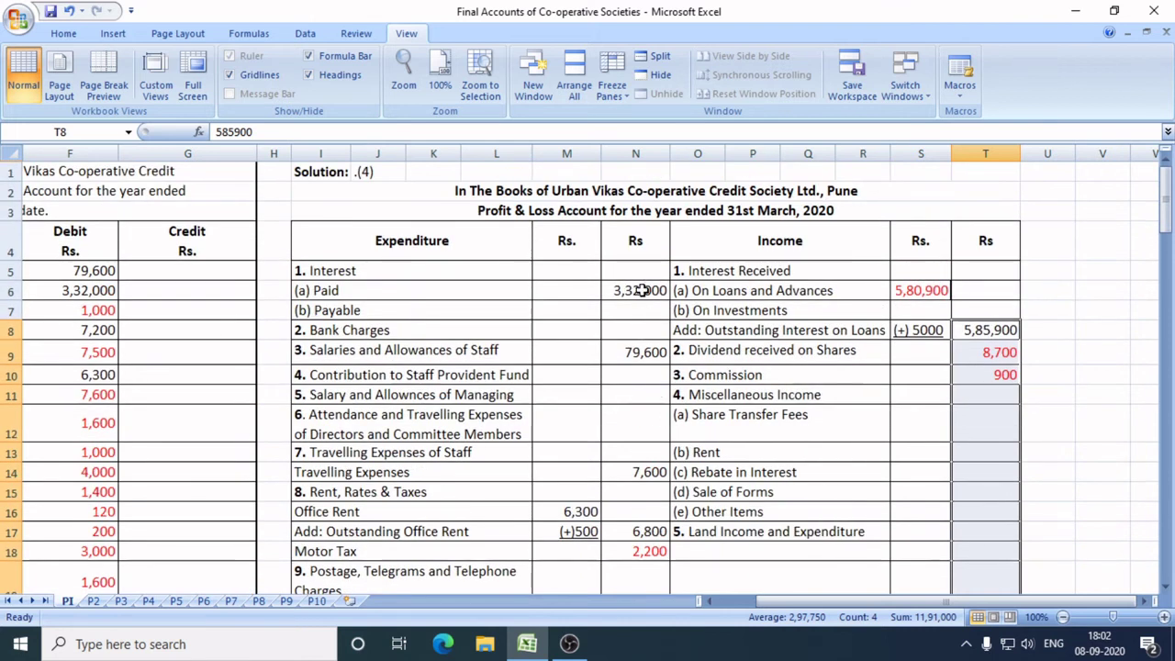
pyautogui.moveTo(643, 290); pyautogui.dragTo(663, 510)
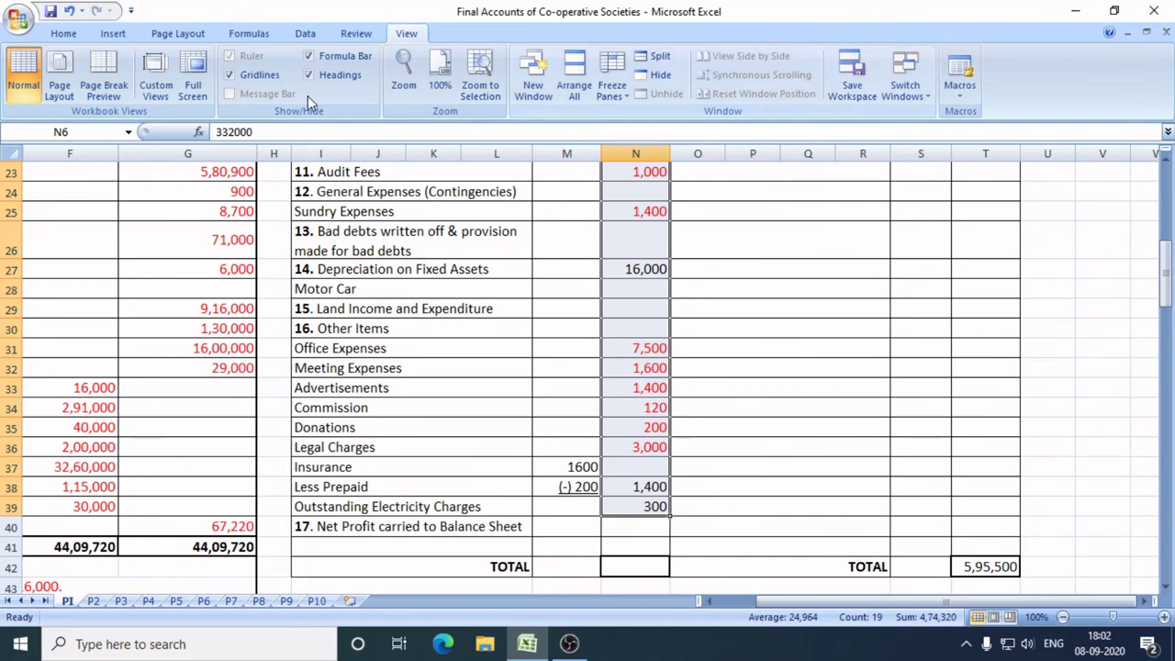
pyautogui.click(64, 33)
pyautogui.click(953, 56)
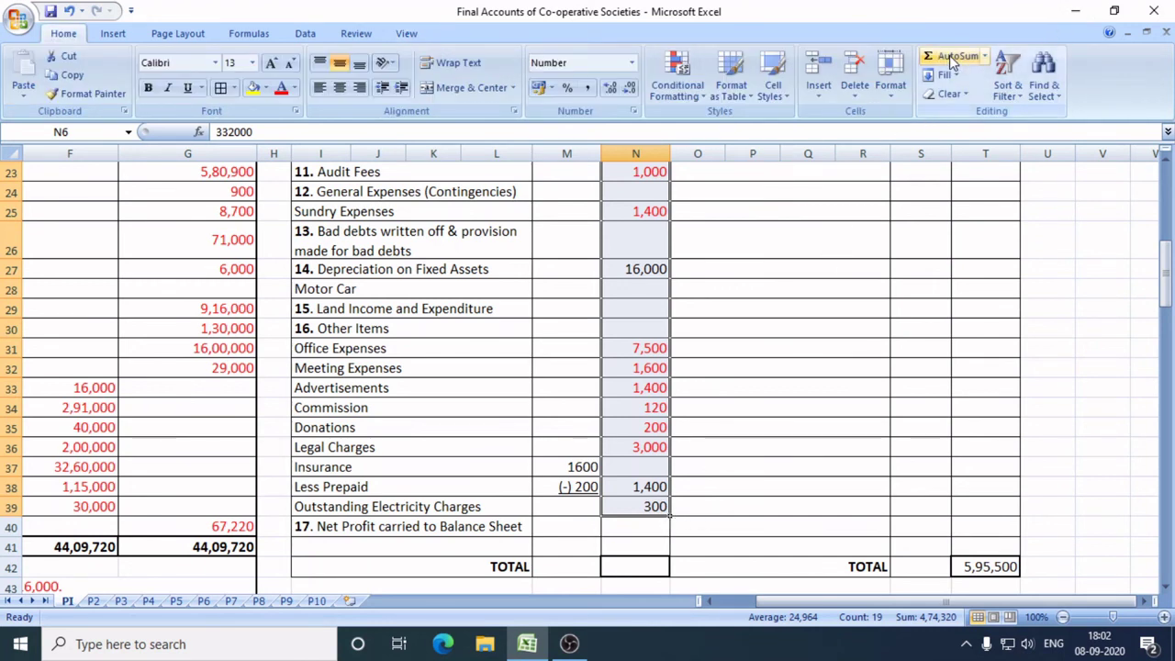
pyautogui.scroll(6, 814, 463)
pyautogui.scroll(-9, 814, 463)
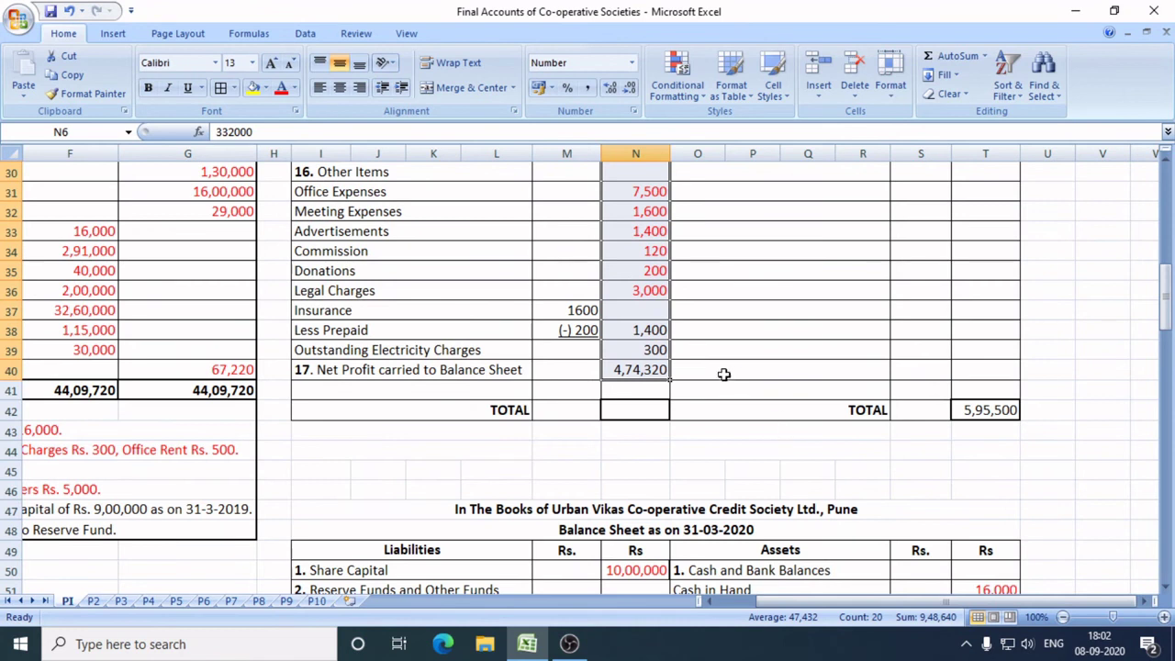
# Calculate the net profit in cell O40 by subtracting the expenditure sum from the income total with =T42-N40.
pyautogui.click(721, 376)
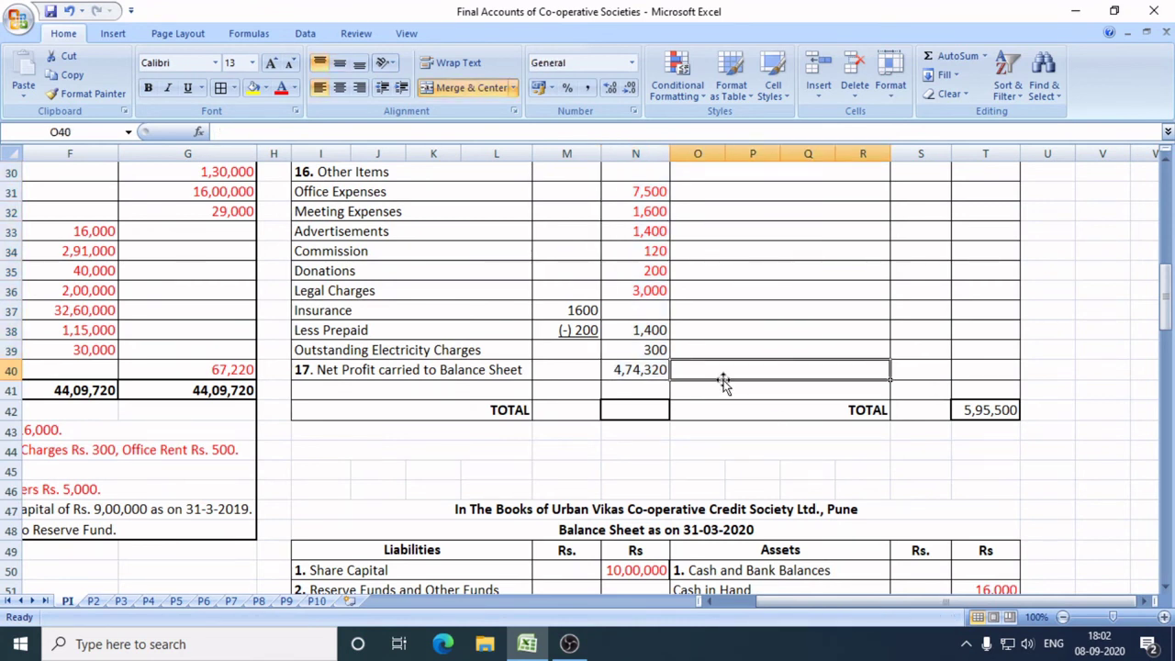
pyautogui.write('=')
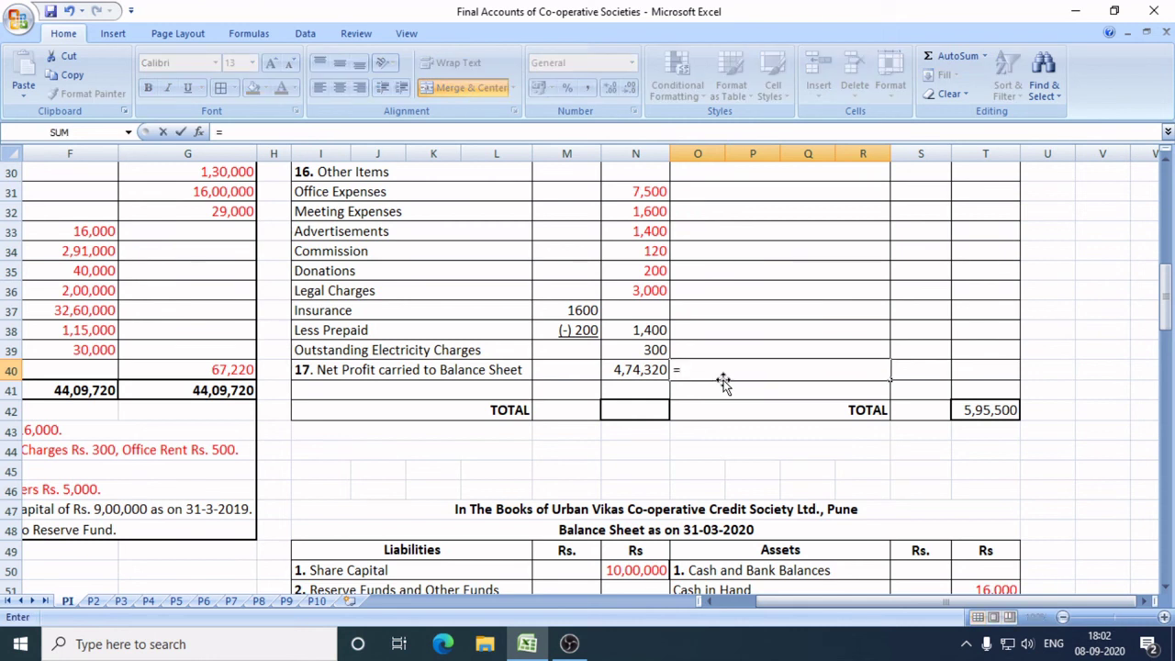
pyautogui.press('Right')
pyautogui.press('Right')
pyautogui.press('Right')
pyautogui.press('Down')
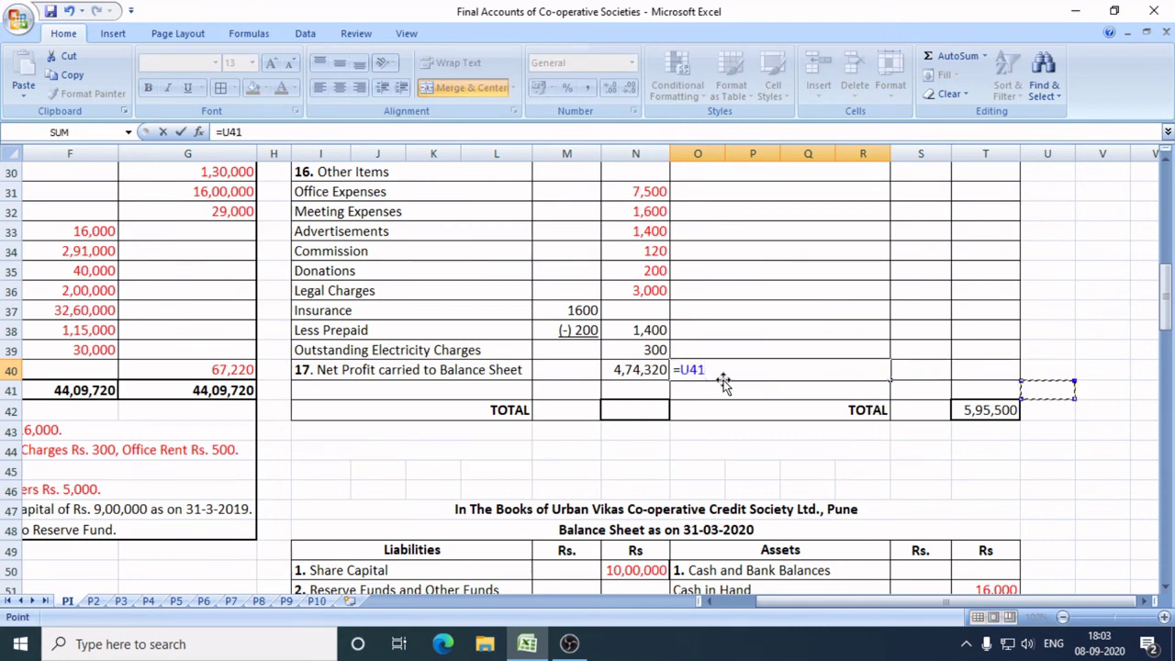
pyautogui.press('Down')
pyautogui.press('Left')
pyautogui.write('-')
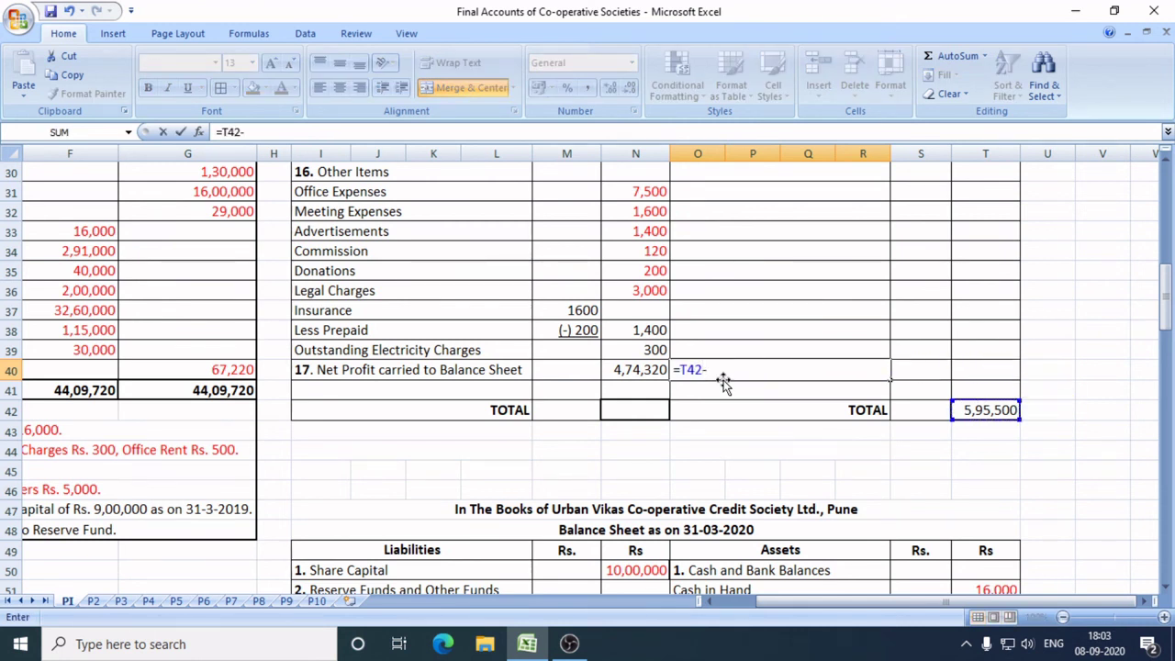
pyautogui.press('Left')
pyautogui.press('Return')
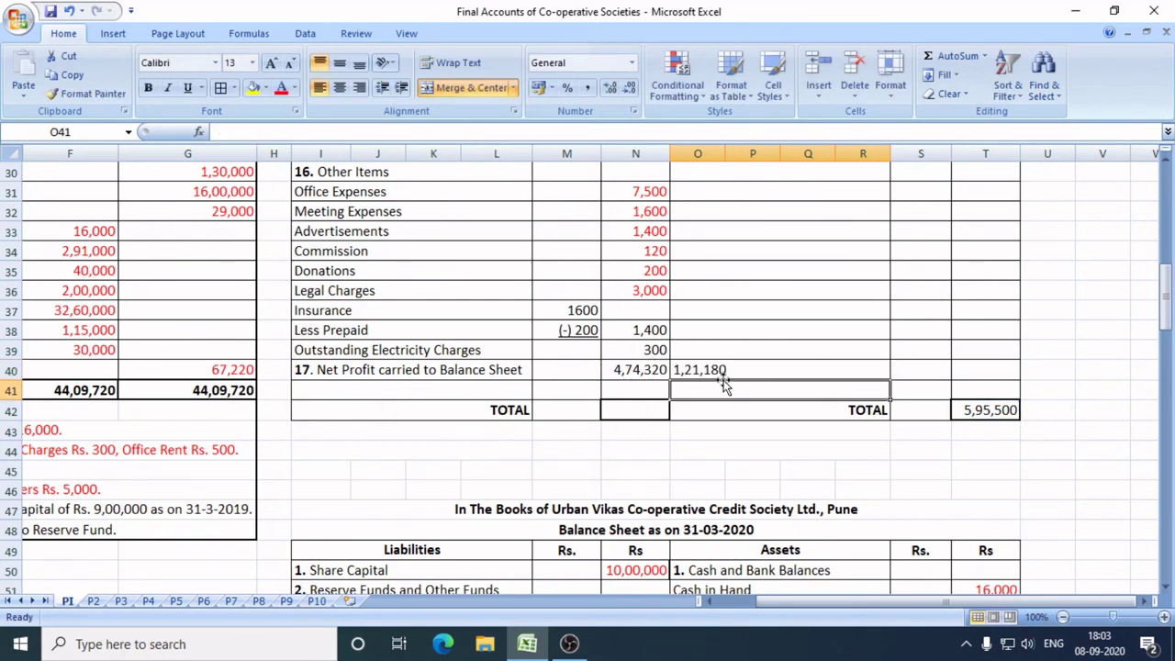
# Enter 1,21,180 as Net Profit carried to Balance Sheet in N40 and clear the helper calculation from O40.
pyautogui.click(635, 370)
pyautogui.write('1')
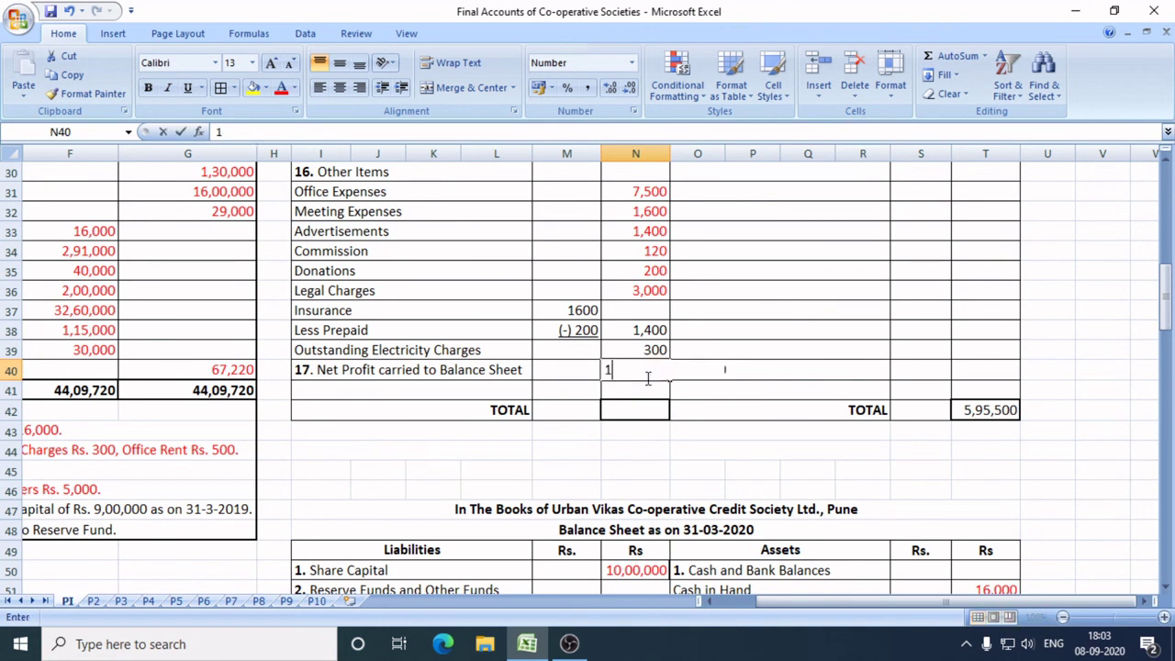
pyautogui.write(',21,180')
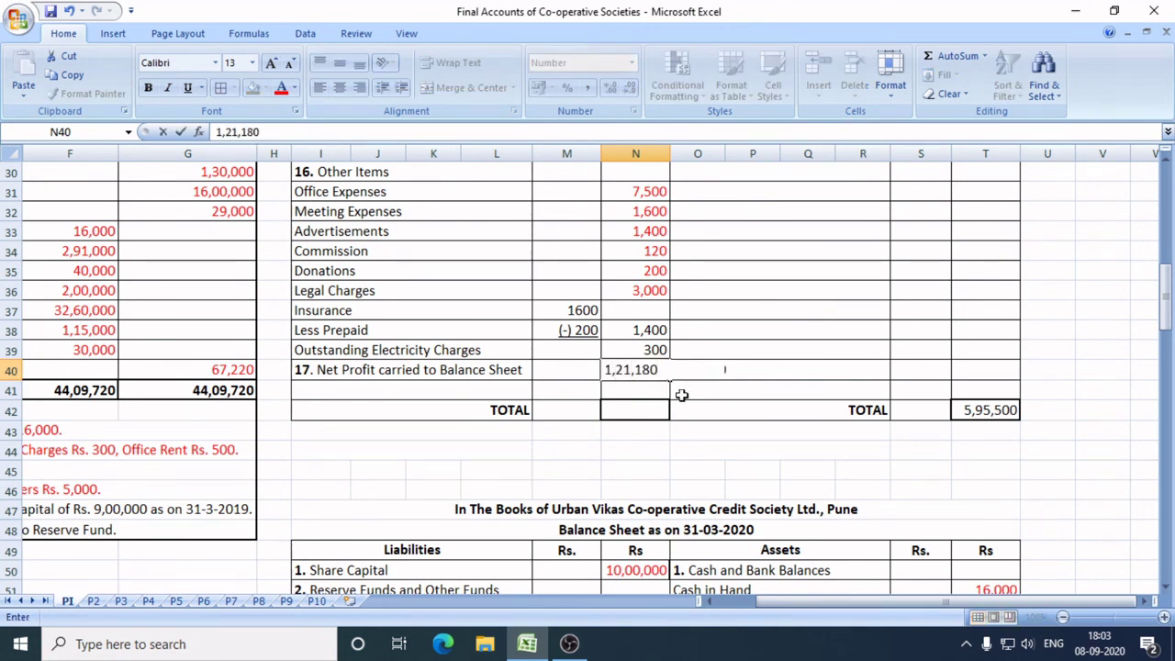
pyautogui.click(788, 374)
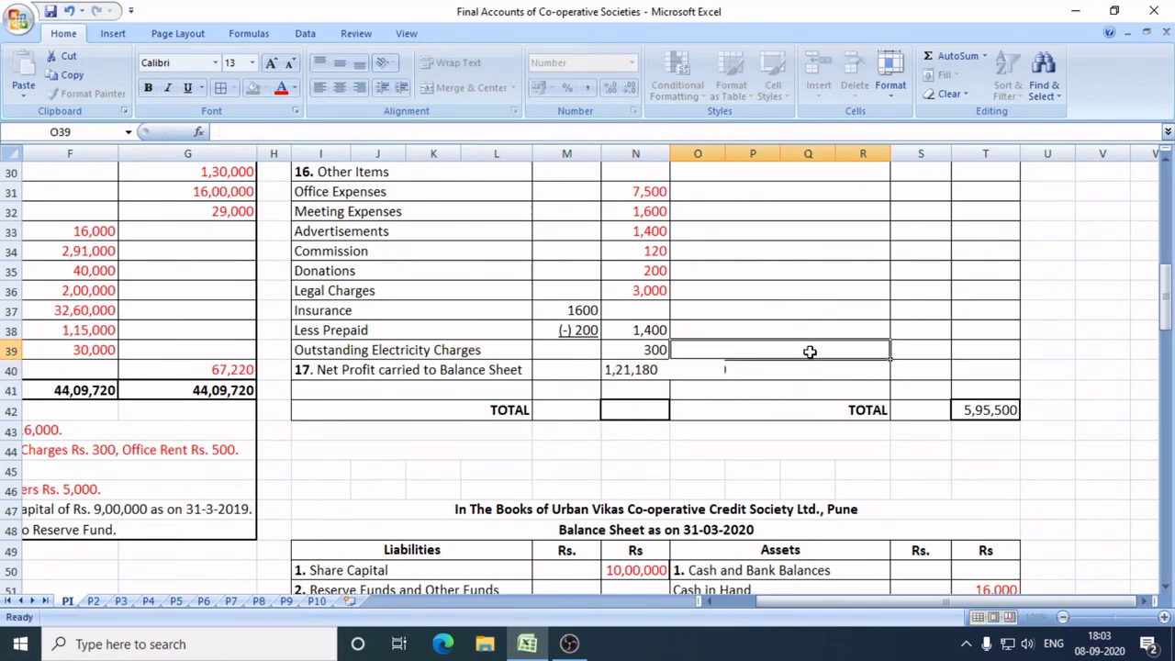
pyautogui.press('Delete')
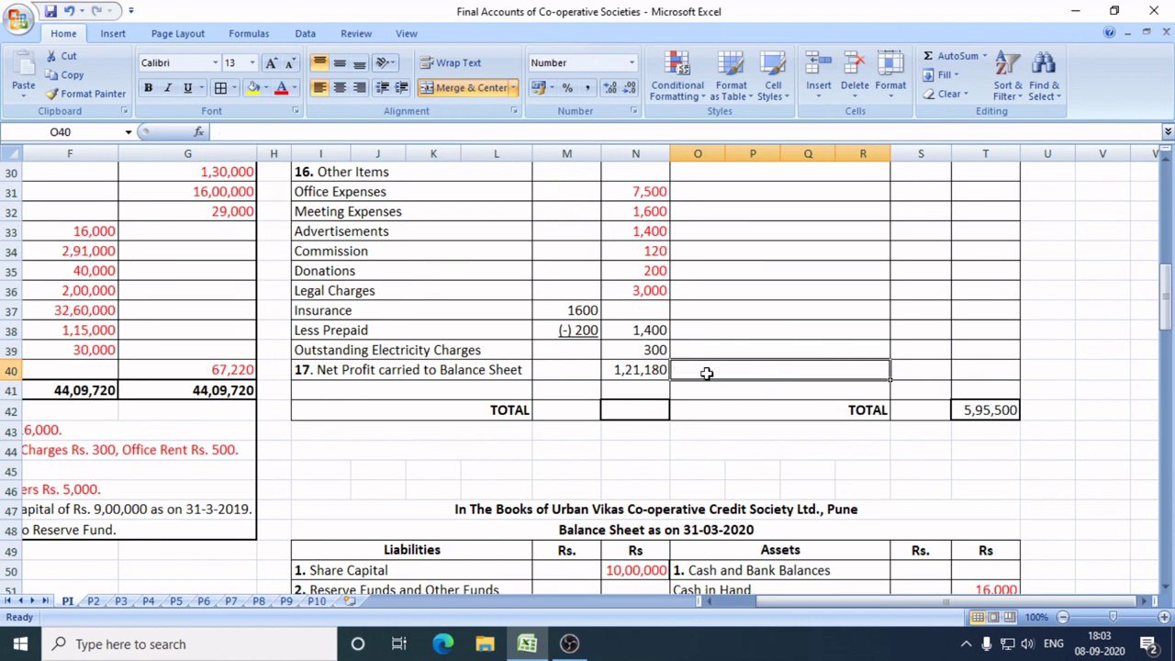
# Try to copy the income total from T42 into the expenditure TOTAL cell N42.
pyautogui.click(1001, 410)
pyautogui.hotkey('ctrl', 'c')
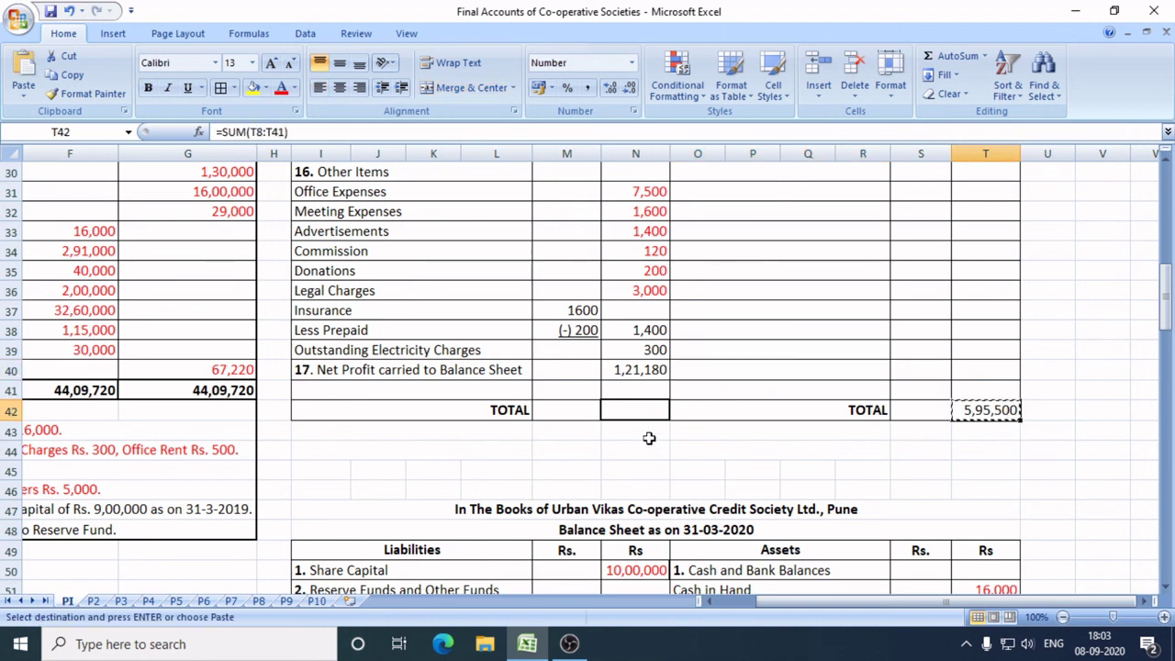
pyautogui.click(631, 418)
pyautogui.press('Escape')
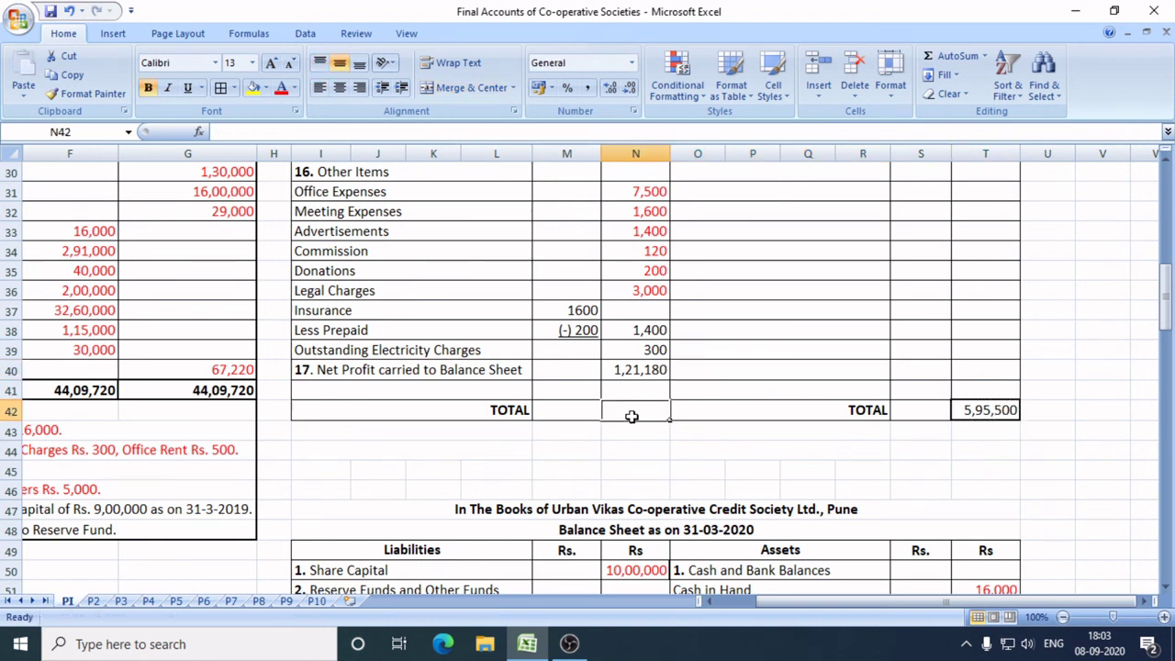
pyautogui.click(1001, 415)
pyautogui.hotkey('ctrl', 'c')
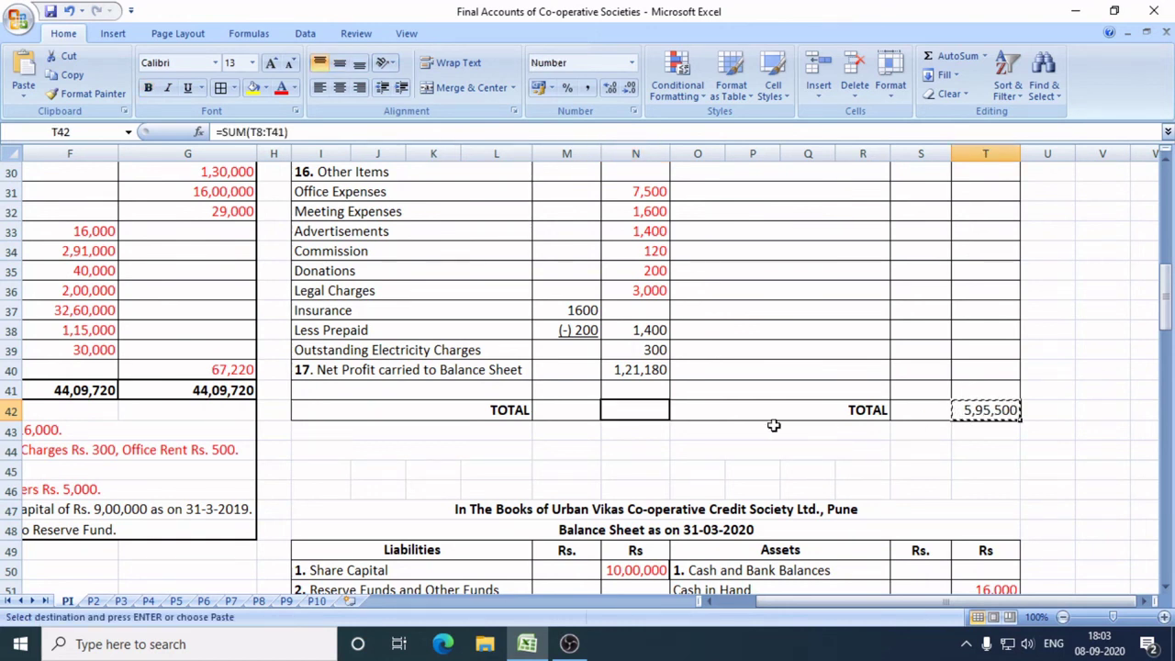
pyautogui.click(637, 410)
pyautogui.hotkey('ctrl', 'v')
pyautogui.click(691, 445)
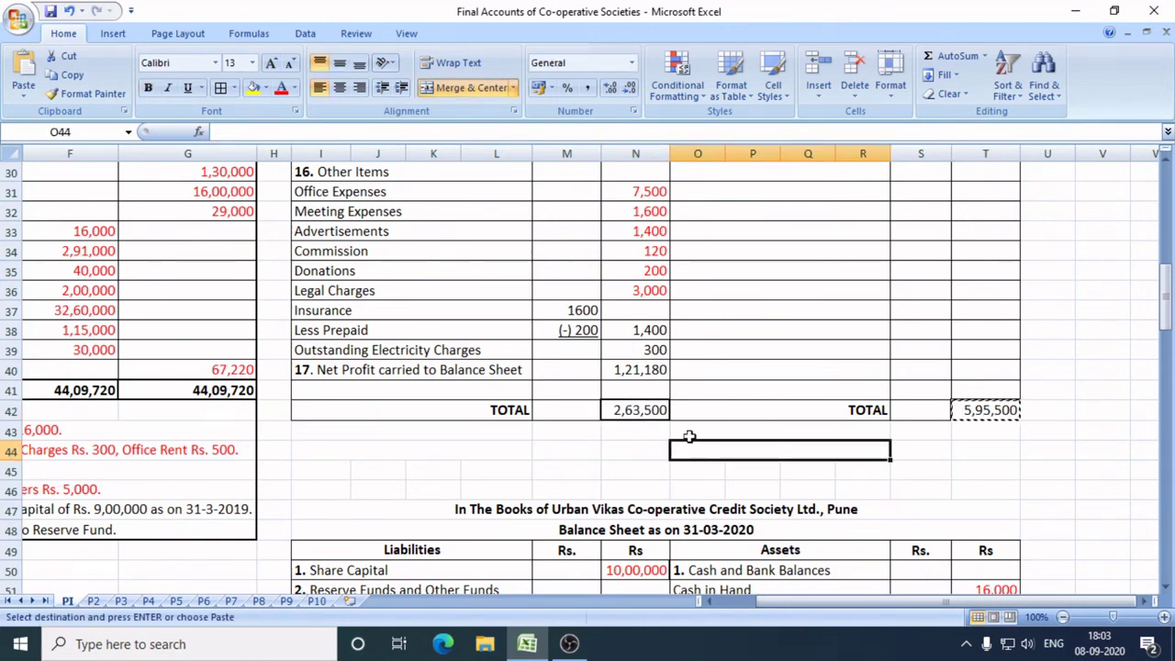
# Remove the pasted SUM formula from the expenditure TOTAL cell N42.
pyautogui.click(1003, 410)
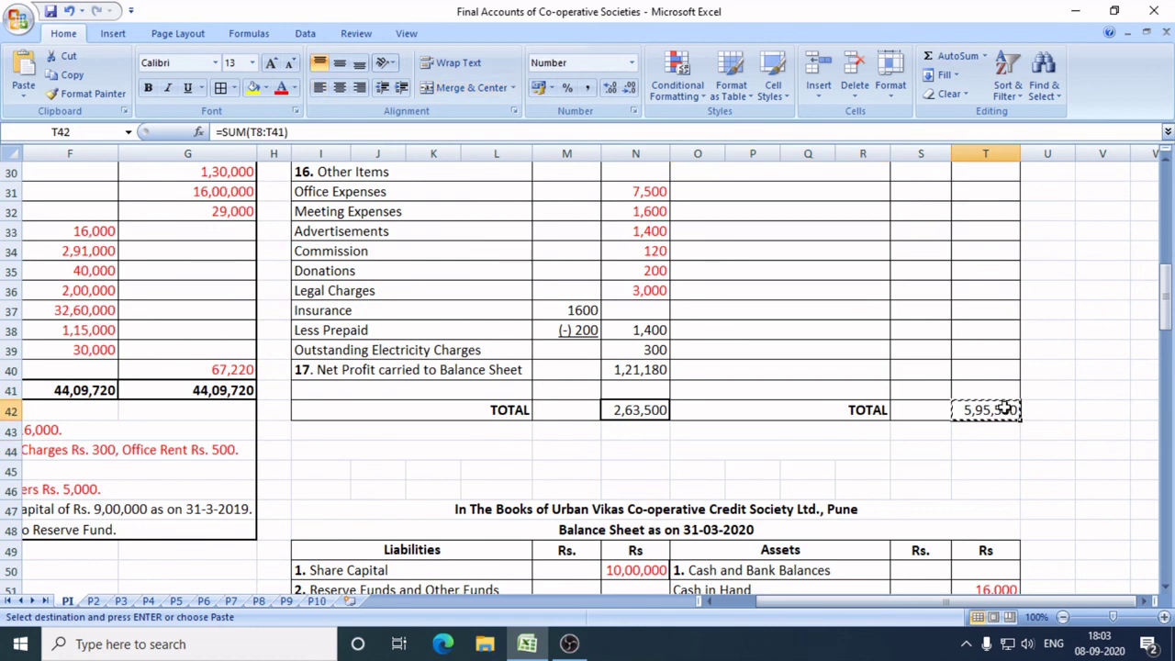
pyautogui.click(646, 413)
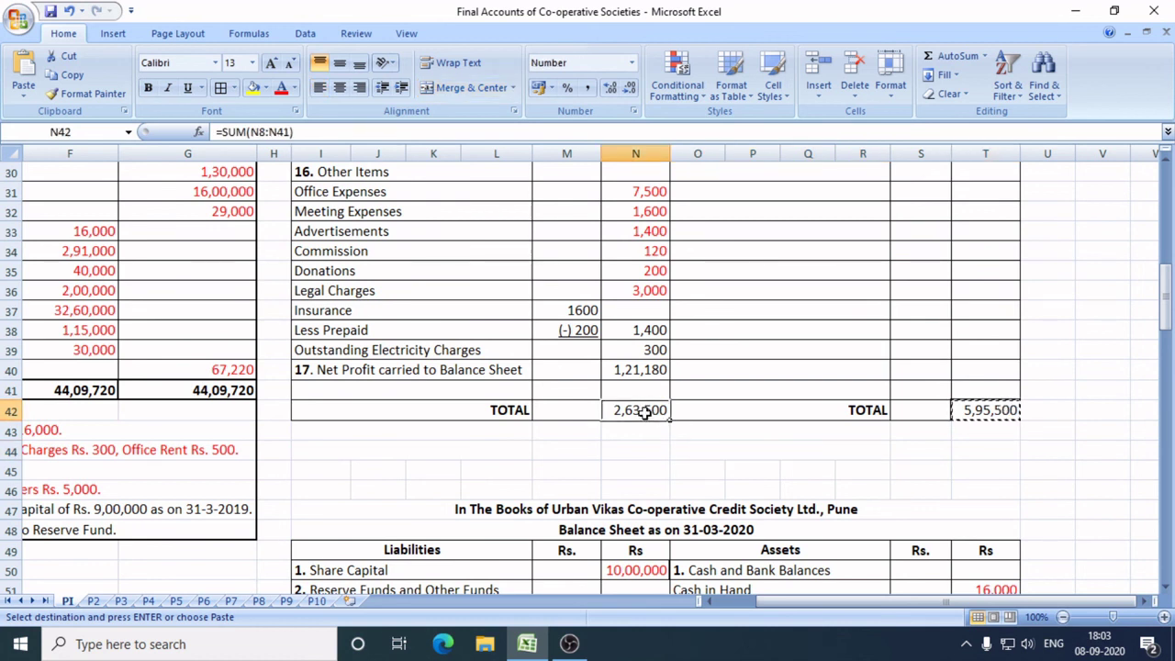
pyautogui.doubleClick(646, 414)
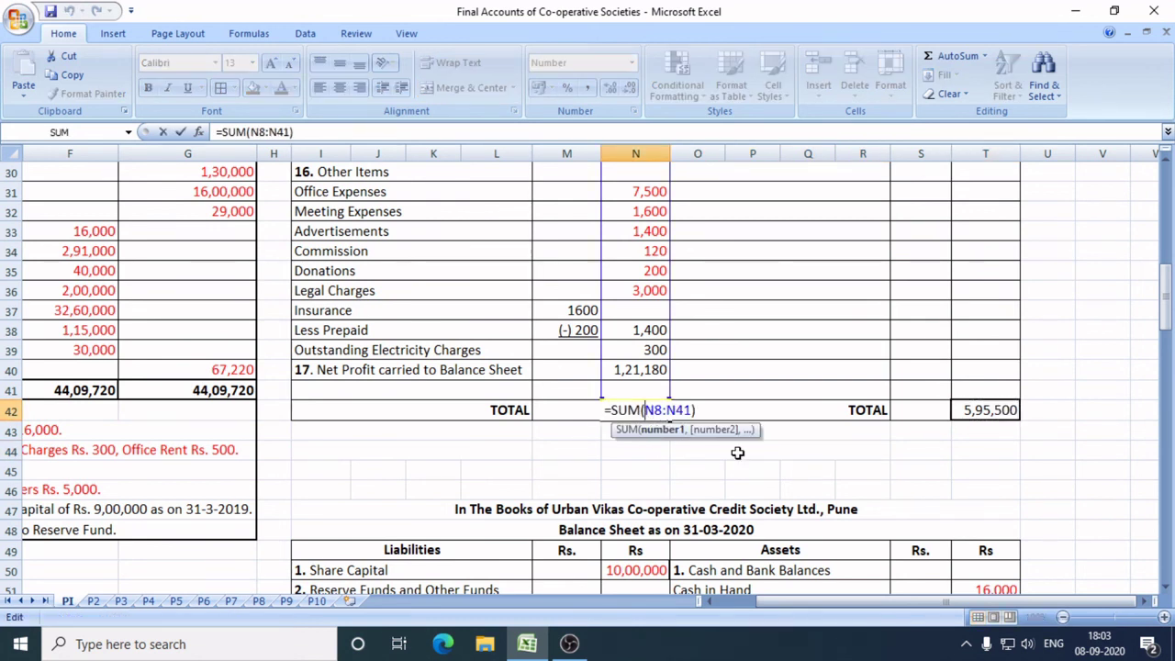
pyautogui.press('BackSpace')
pyautogui.press('BackSpace')
pyautogui.press('BackSpace')
pyautogui.press('BackSpace')
pyautogui.press('BackSpace')
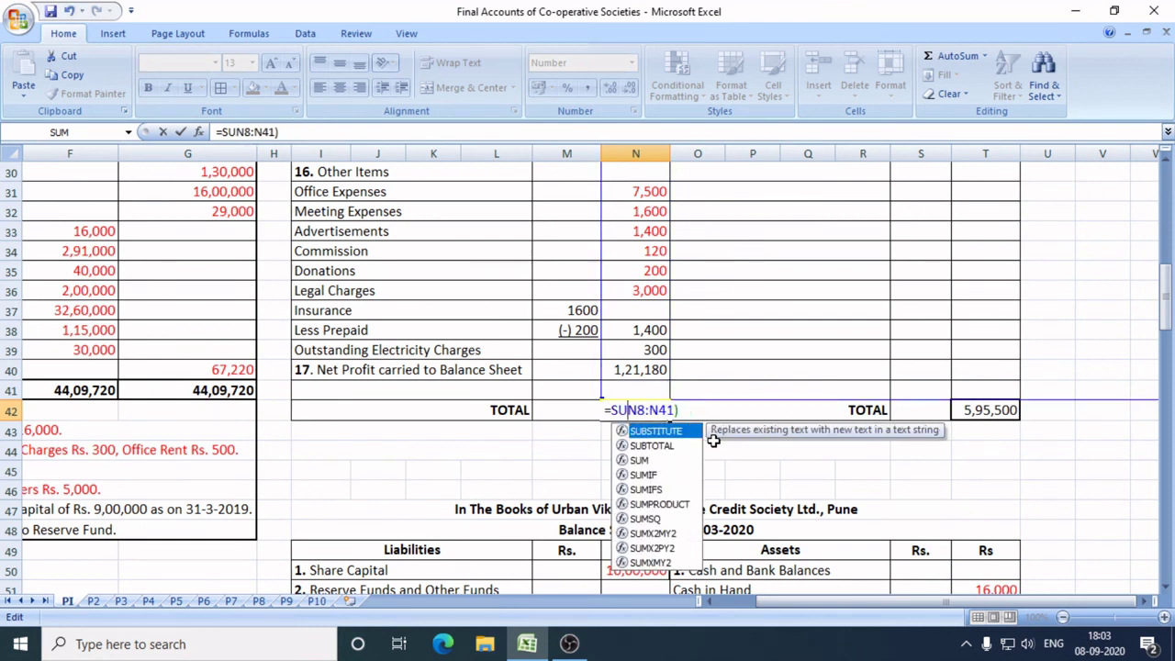
pyautogui.press('Delete')
pyautogui.press('Delete')
pyautogui.press('Delete')
pyautogui.press('Delete')
pyautogui.press('Delete')
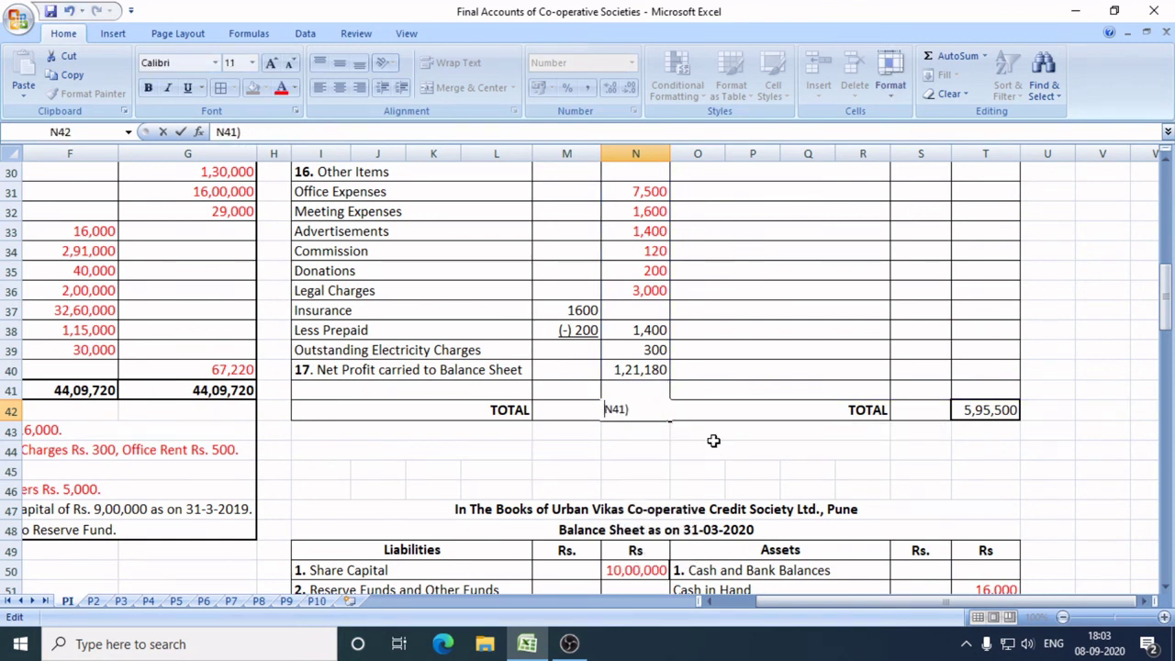
pyautogui.press('Delete')
pyautogui.press('Return')
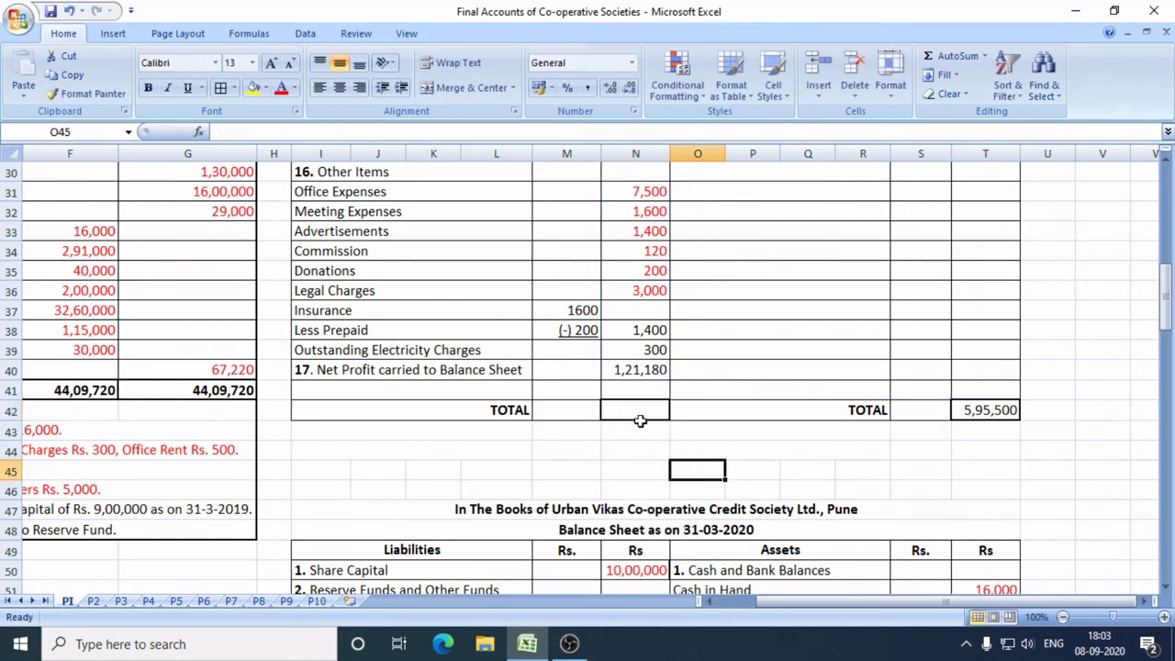
# Link the expenditure TOTAL cell N42 to the income total with the formula =T42.
pyautogui.click(636, 410)
pyautogui.write('=')
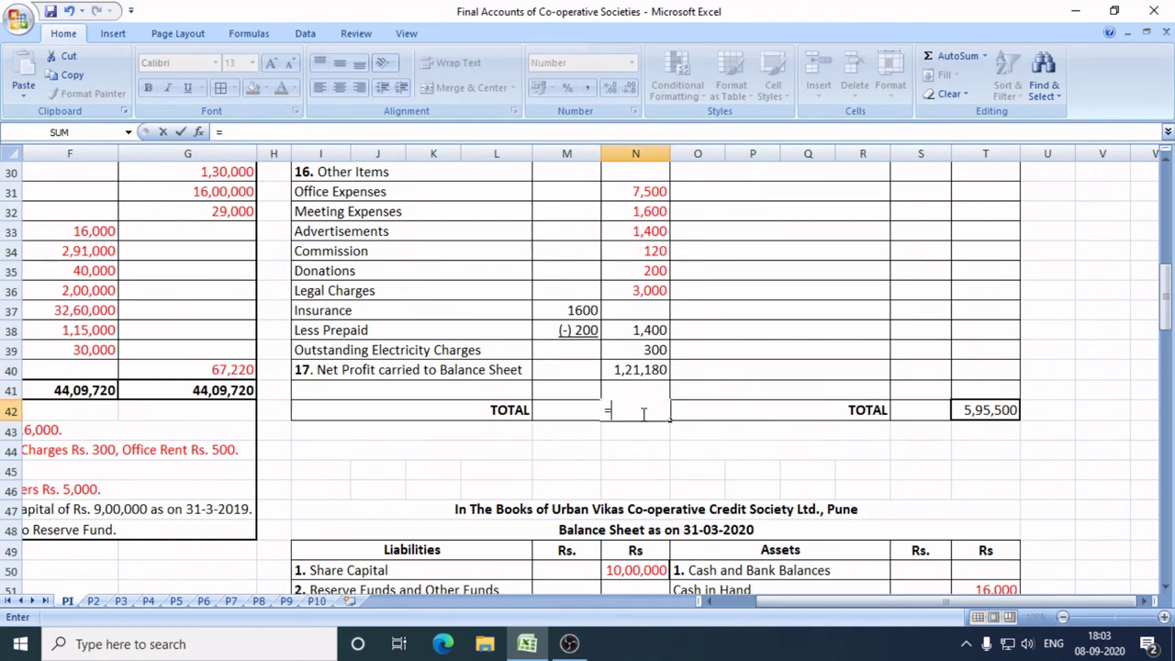
pyautogui.click(985, 411)
pyautogui.press('Return')
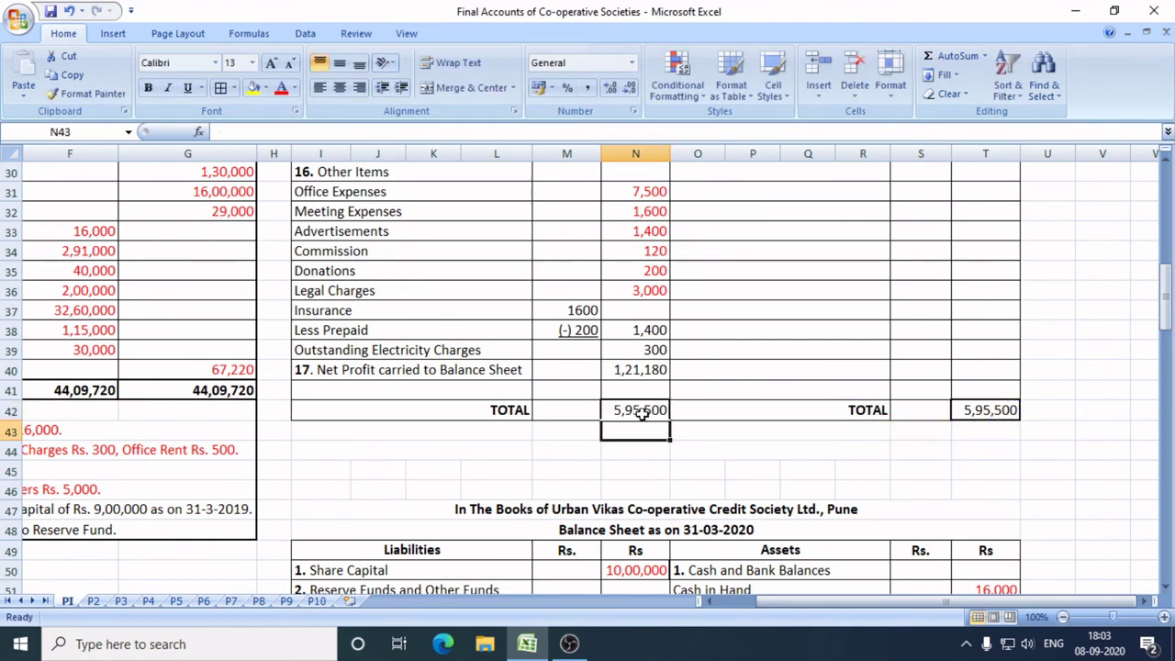
pyautogui.click(632, 409)
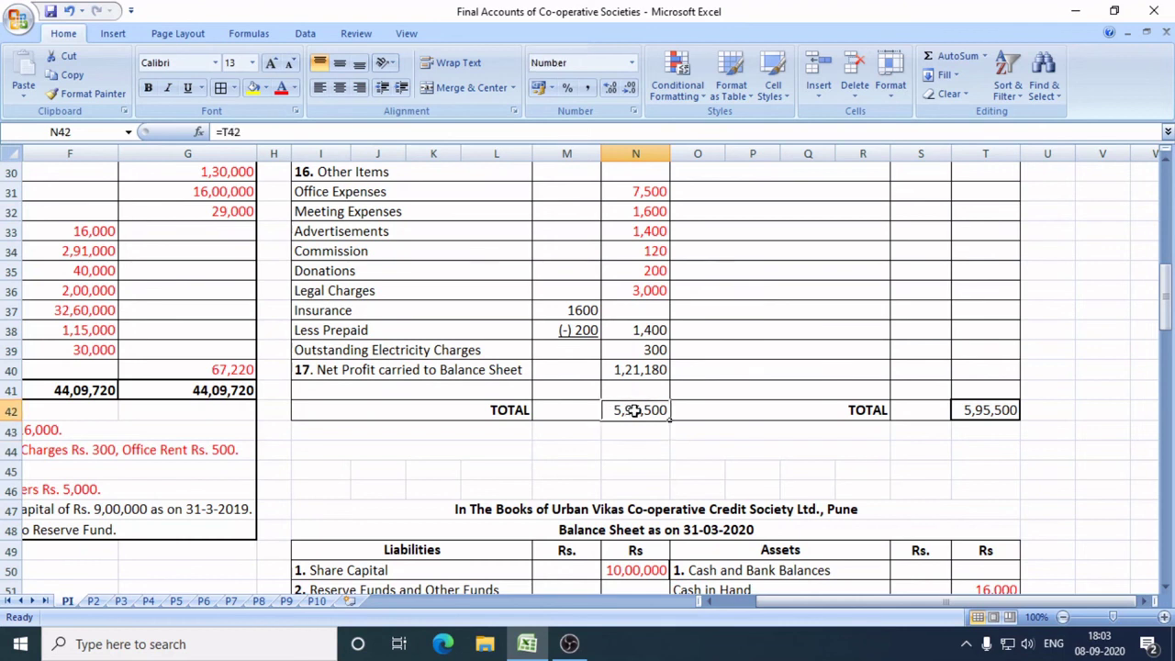
# Make the expenditure and income TOTAL amounts in N42 and T42 bold.
pyautogui.keyDown('ctrl'); pyautogui.click(982, 410); pyautogui.keyUp('ctrl')
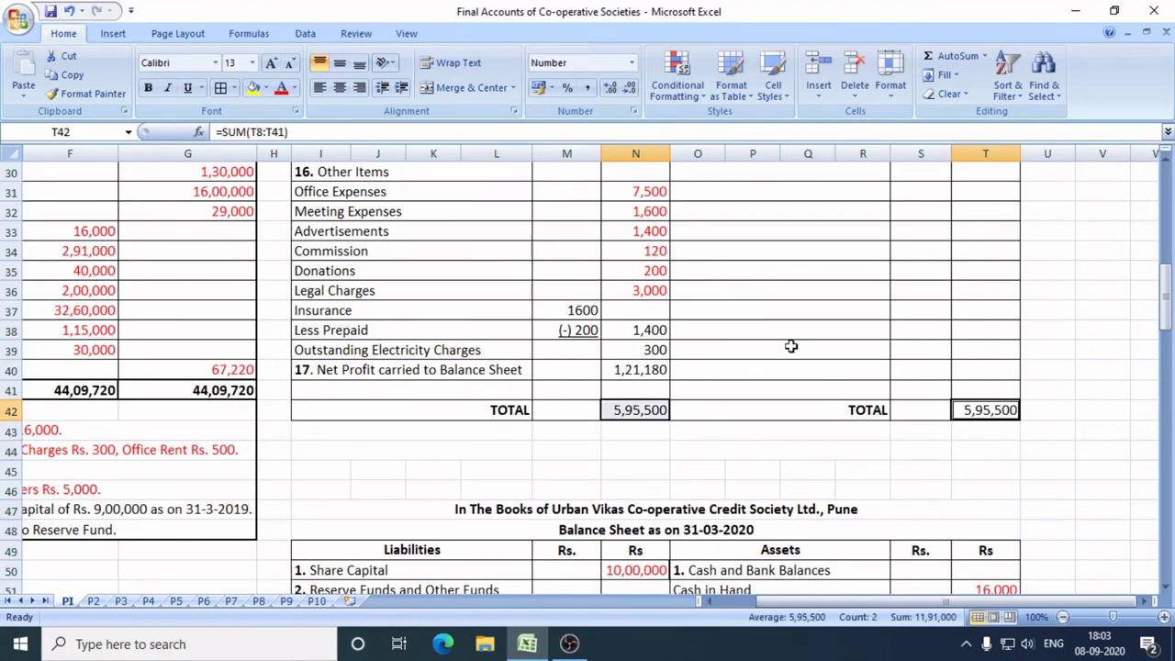
pyautogui.click(148, 88)
pyautogui.click(777, 357)
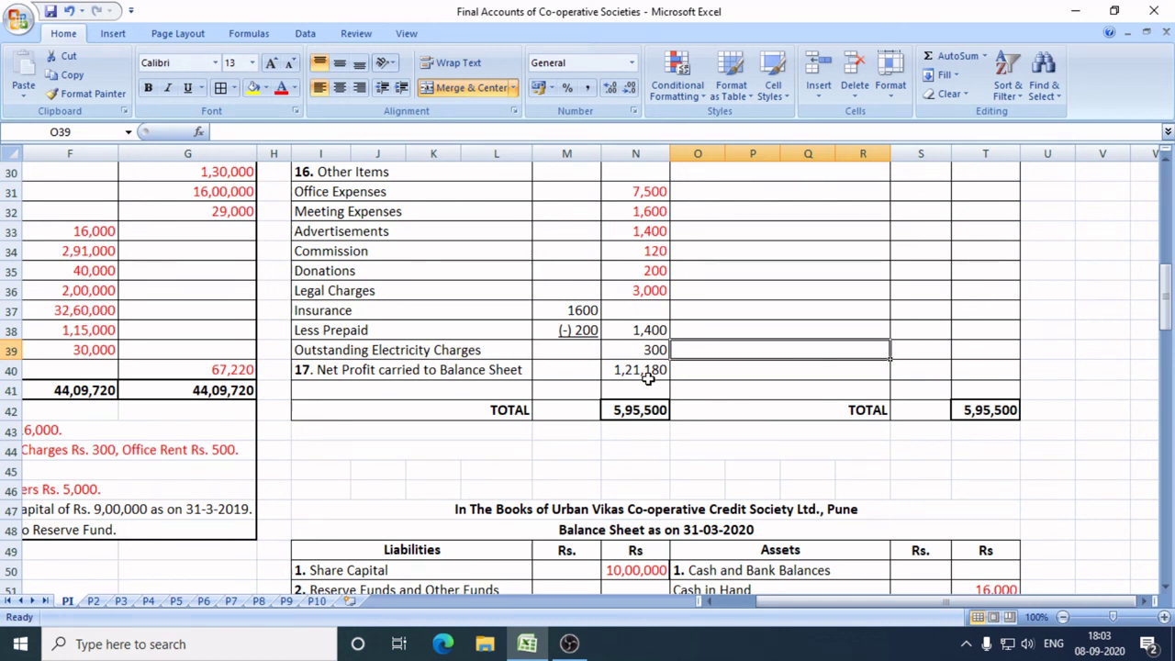
# Copy the Net Profit amount from N40 into M73 for Add: Profits of the Current Year, 19-20.
pyautogui.click(645, 372)
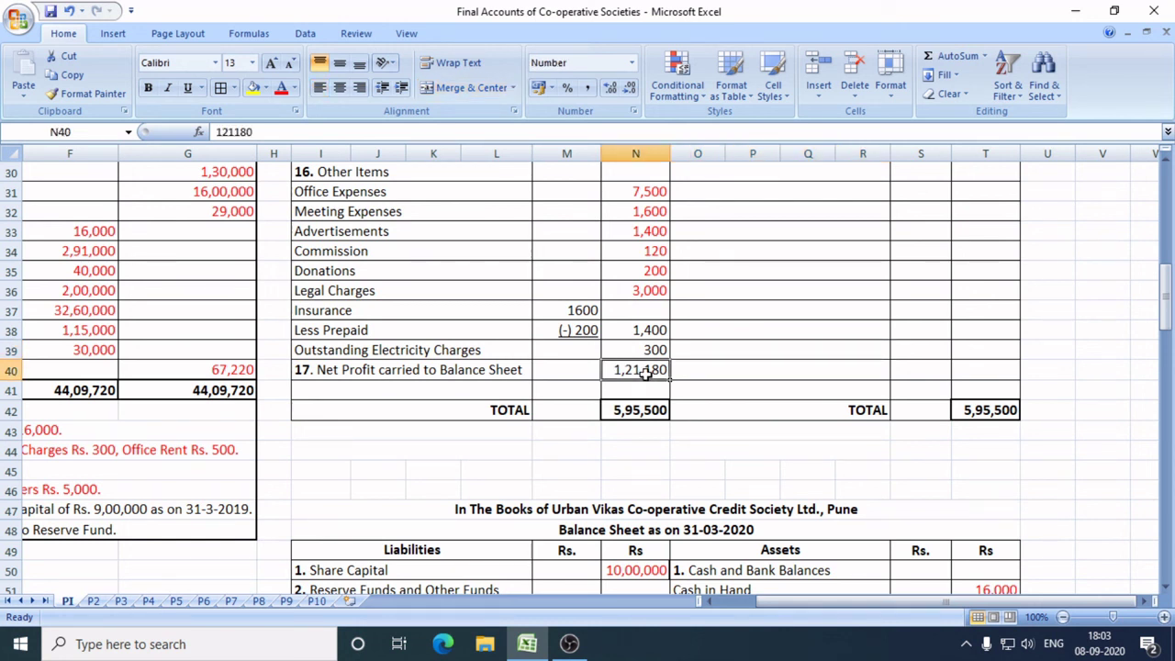
pyautogui.hotkey('ctrl', 'c')
pyautogui.scroll(-11, 677, 434)
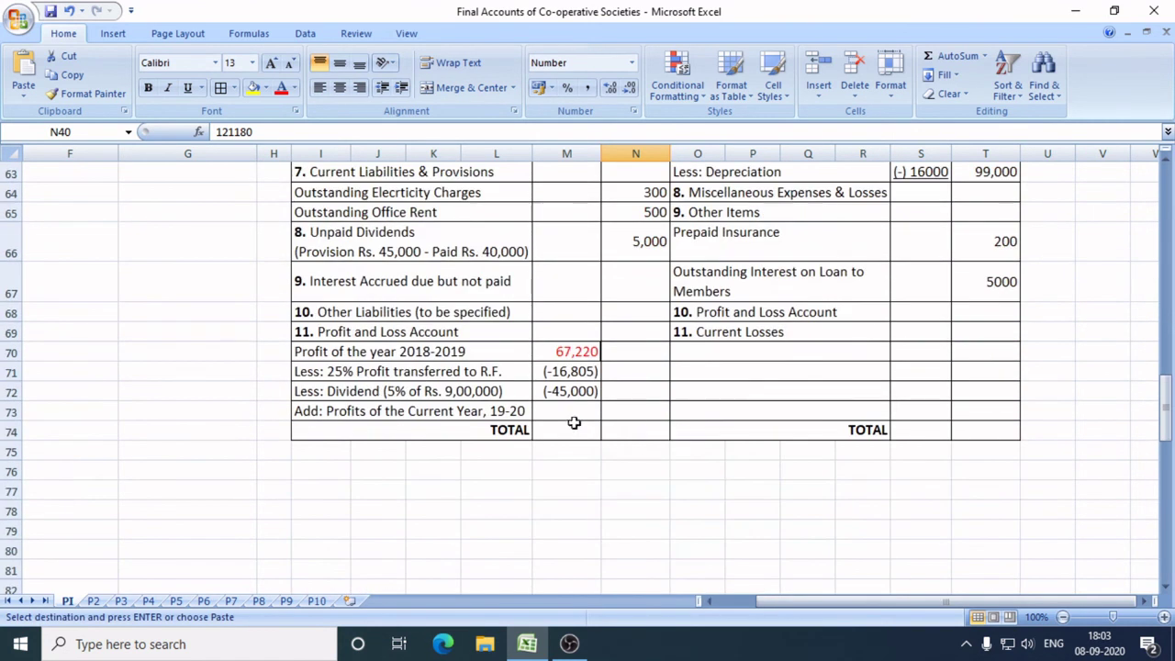
pyautogui.click(568, 405)
pyautogui.hotkey('ctrl', 'v')
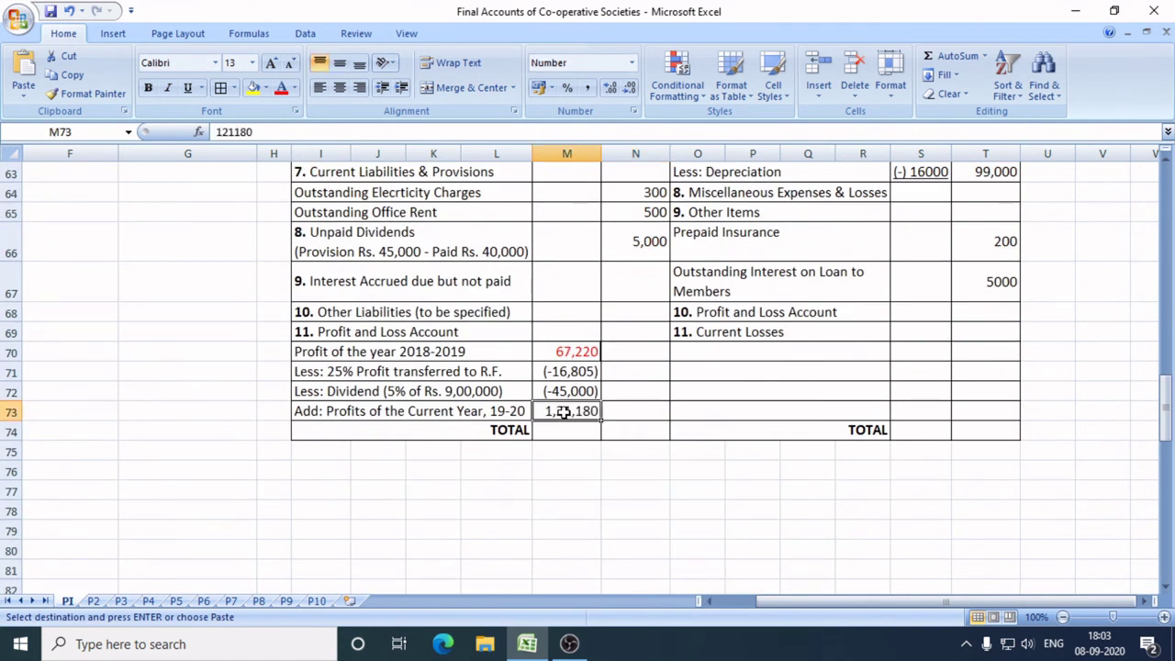
pyautogui.click(633, 411)
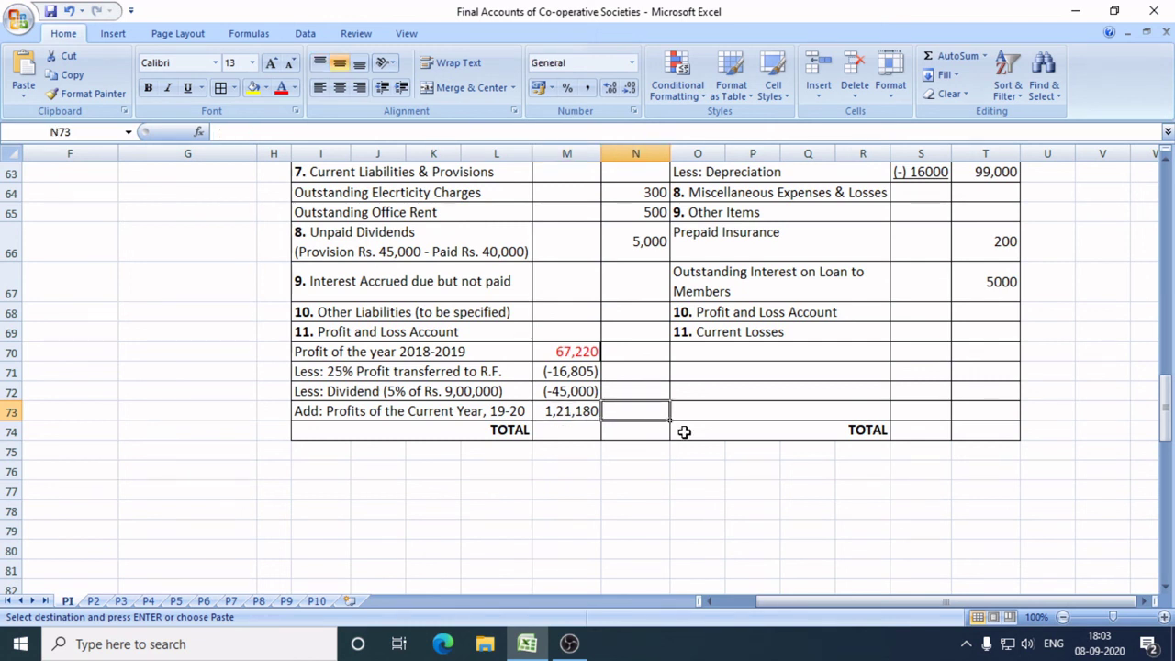
pyautogui.write('=')
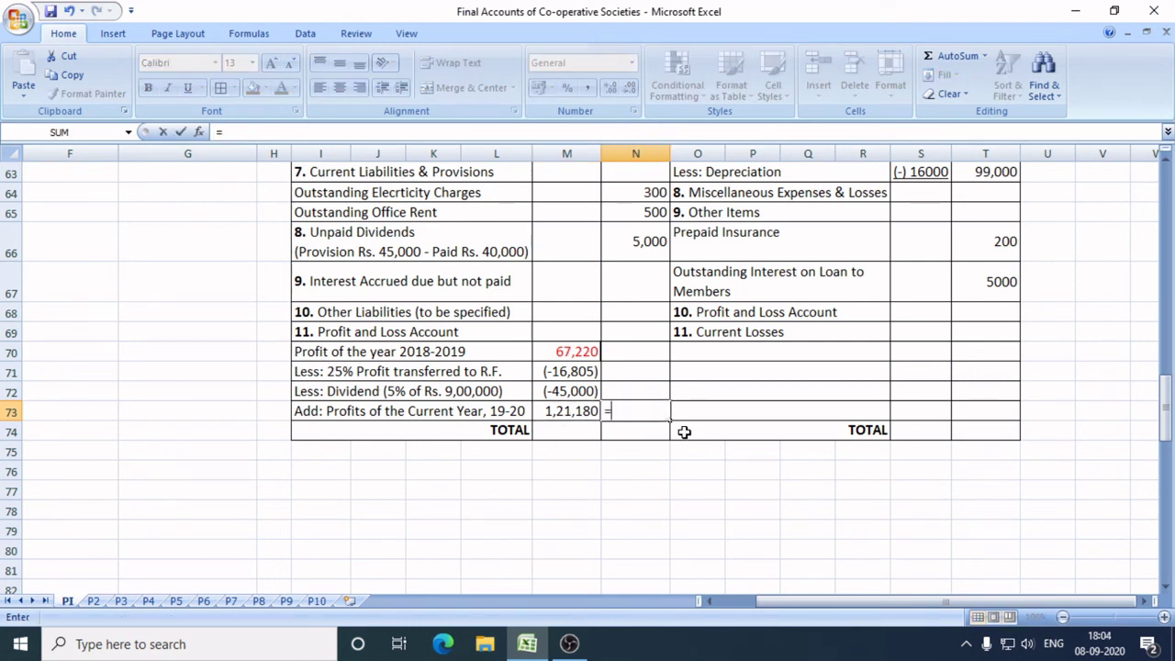
pyautogui.press('Up')
pyautogui.press('Up')
pyautogui.press('Up')
pyautogui.press('Left')
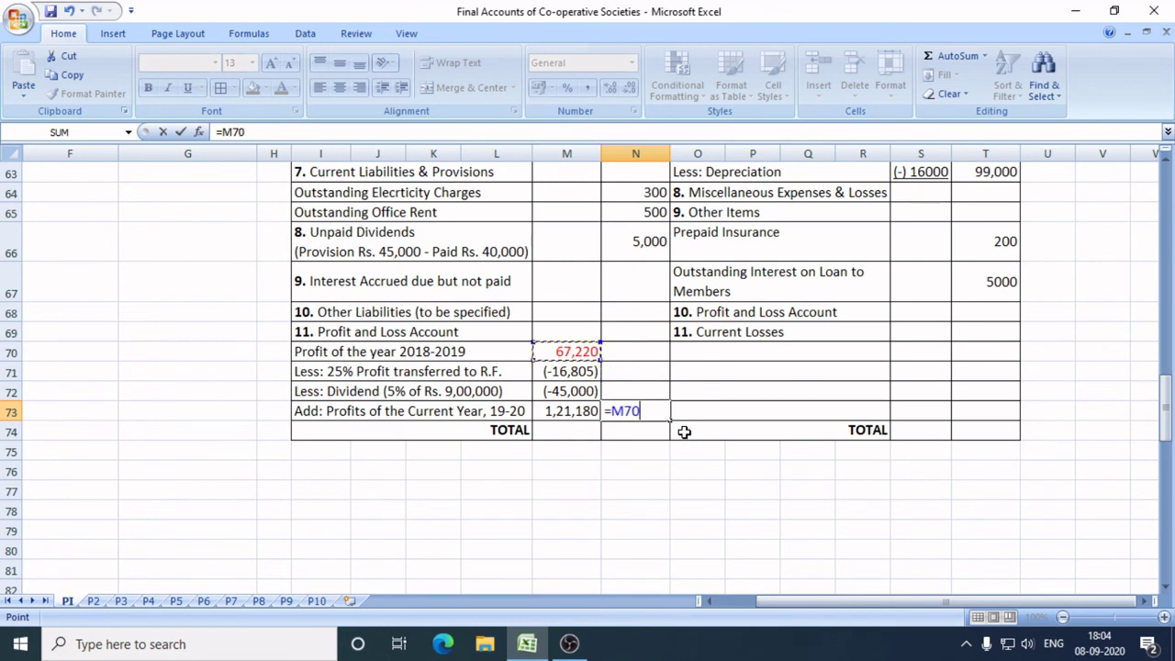
pyautogui.write('-16805')
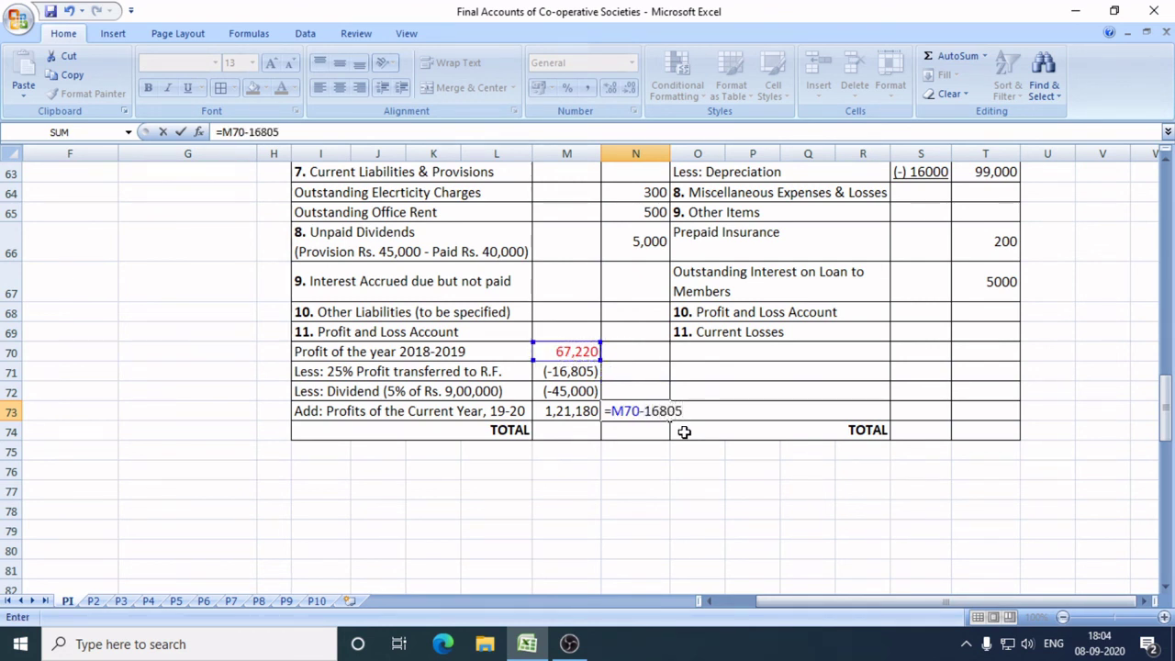
pyautogui.write('-45000+1')
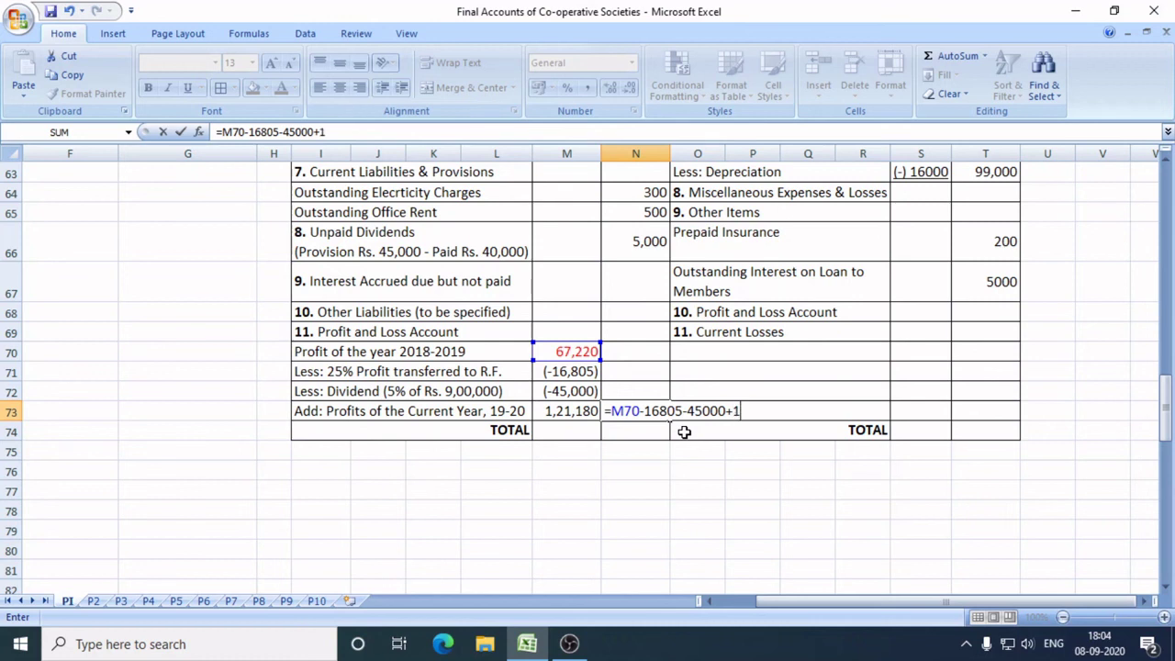
pyautogui.write('21180')
pyautogui.press('Return')
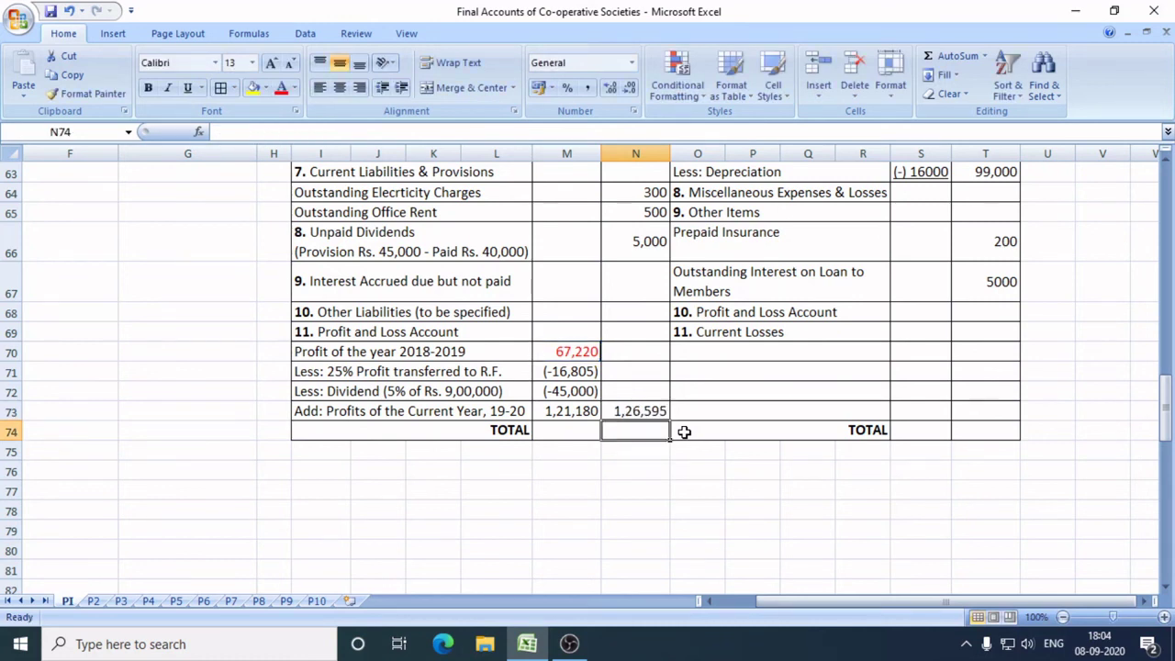
# Sum the Balance Sheet asset amounts T51:T73 into the Assets TOTAL cell T74.
pyautogui.scroll(5, 826, 427)
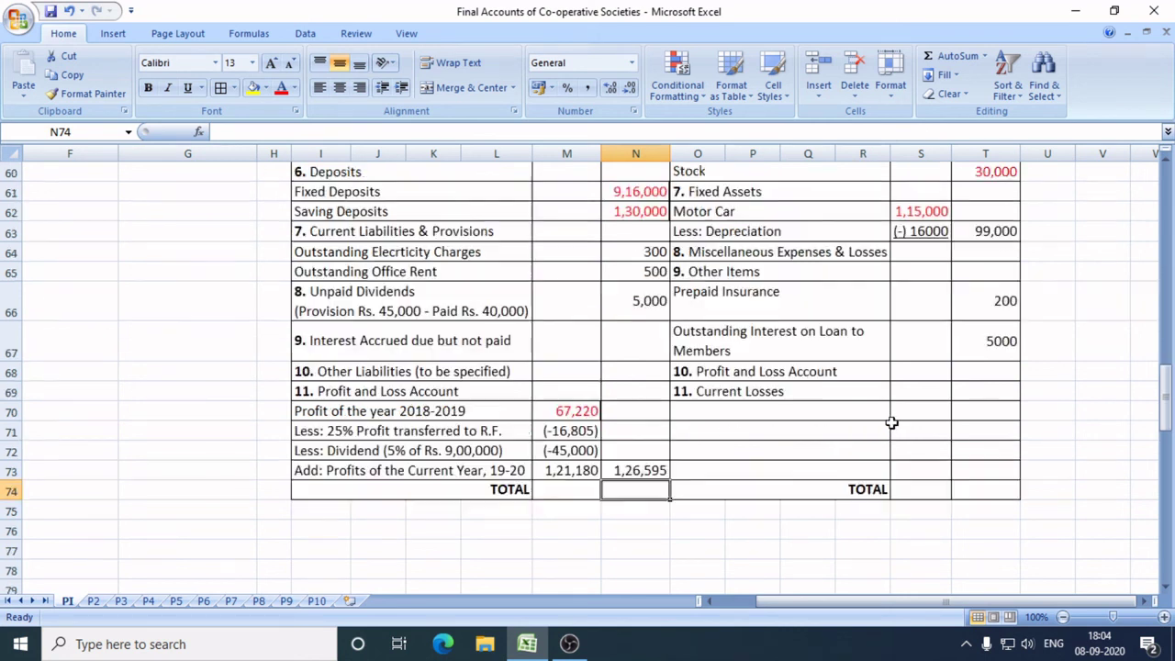
pyautogui.moveTo(998, 231); pyautogui.dragTo(986, 371)
pyautogui.click(946, 57)
pyautogui.scroll(-4, 826, 374)
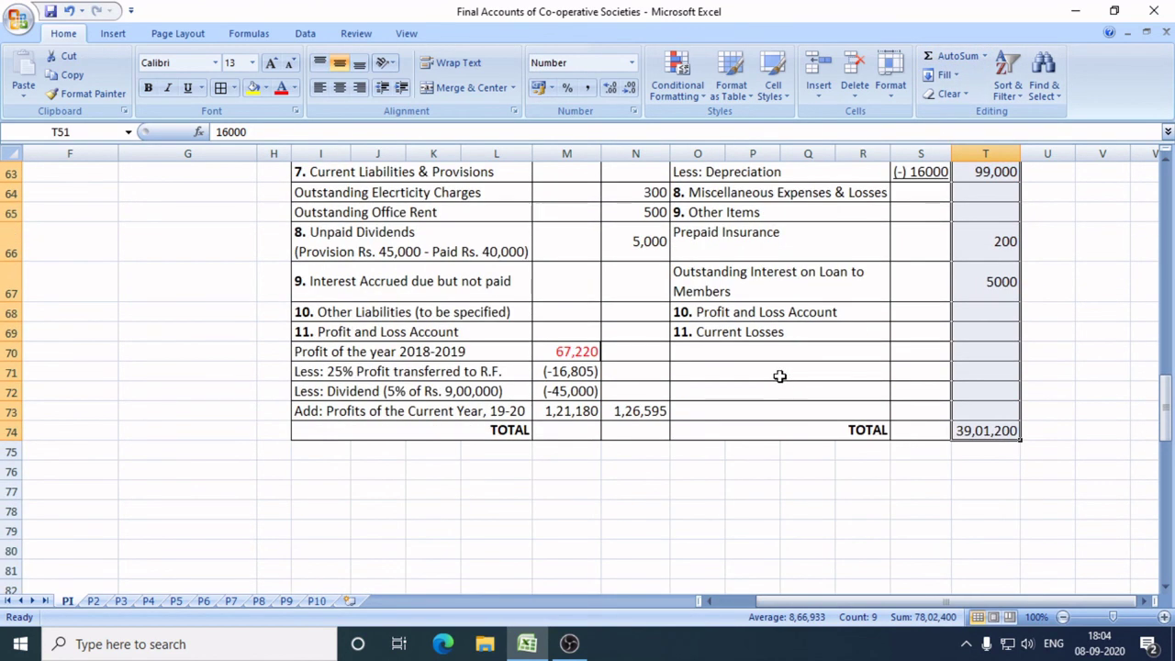
# Sum the Balance Sheet liability amounts N50:N73 into the Liabilities TOTAL cell N74.
pyautogui.scroll(5, 779, 376)
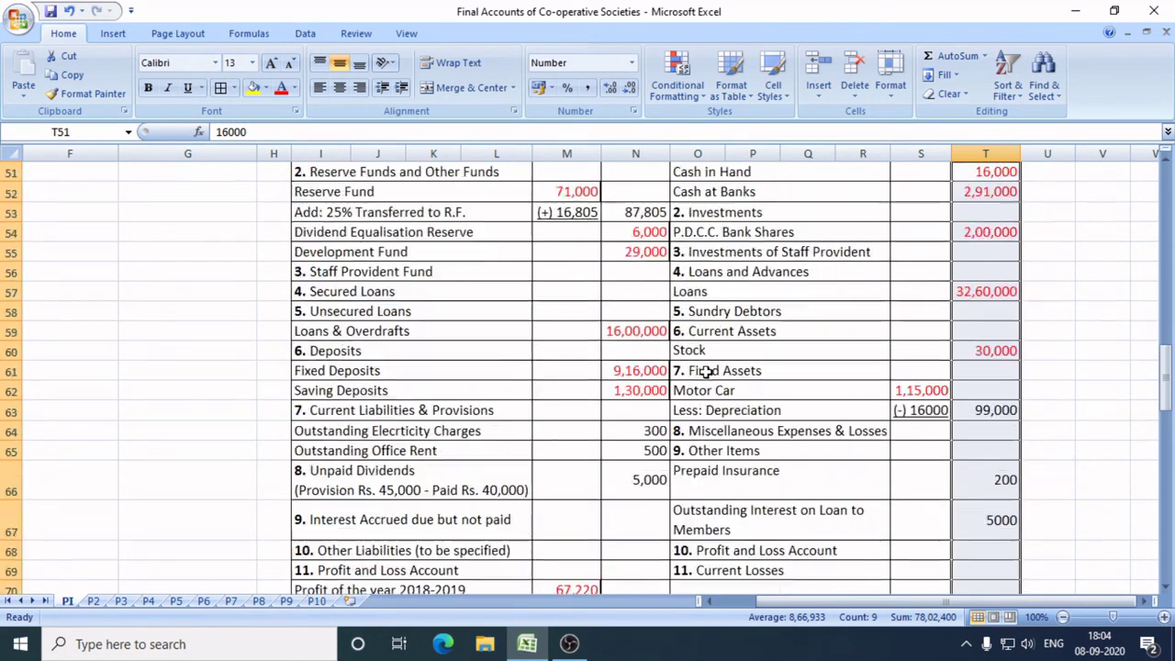
pyautogui.moveTo(639, 209); pyautogui.dragTo(648, 538)
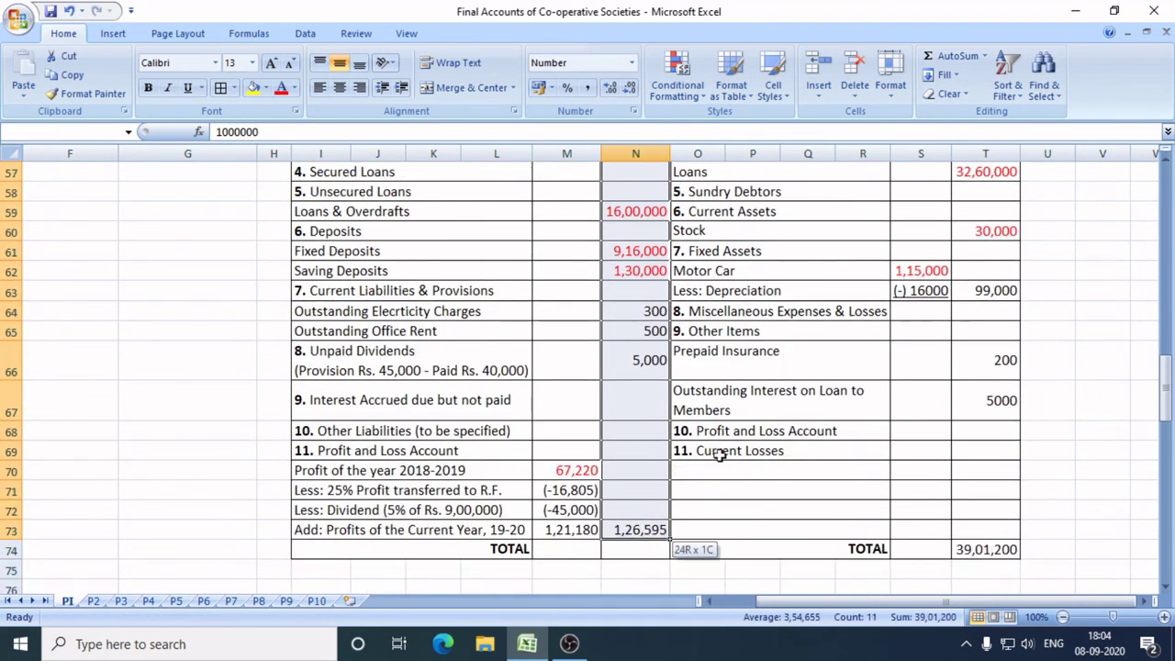
pyautogui.click(958, 56)
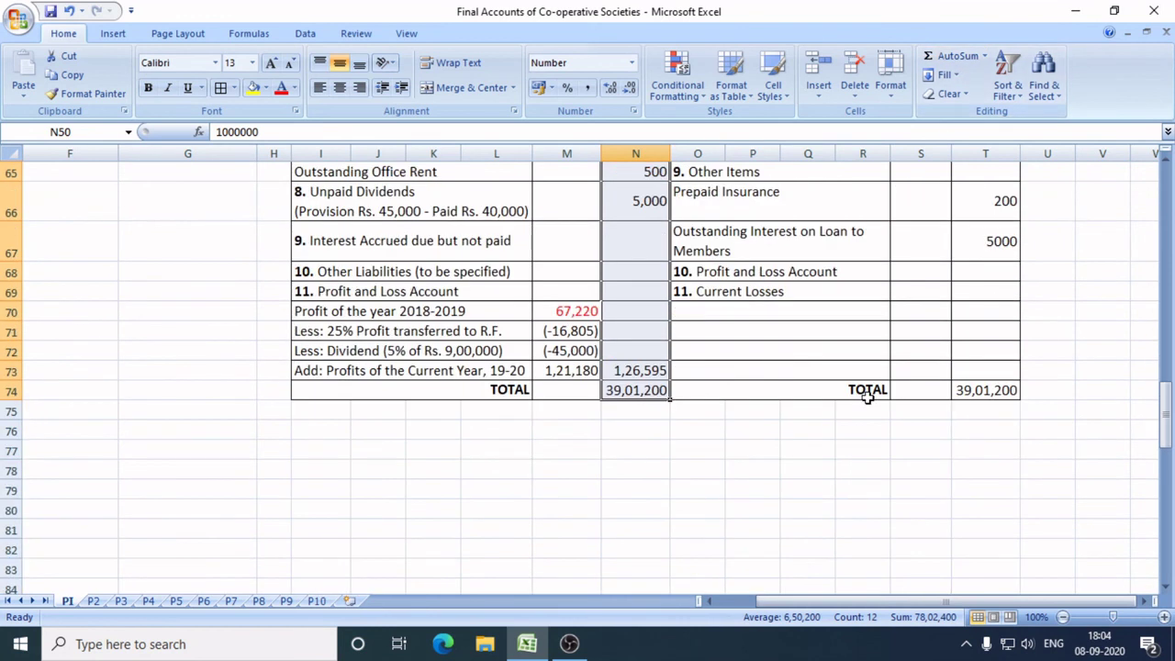
# Make the Balance Sheet TOTAL amounts in N74 and T74 bold.
pyautogui.click(746, 487)
pyautogui.click(650, 395)
pyautogui.keyDown('ctrl'); pyautogui.click(986, 391); pyautogui.keyUp('ctrl')
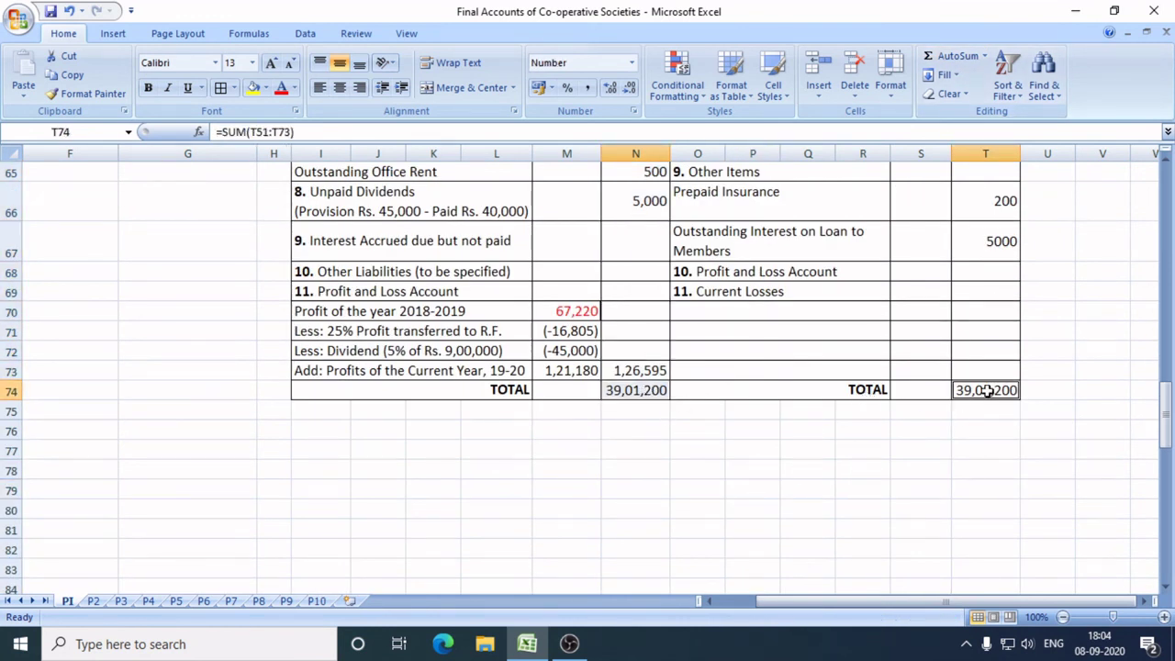
pyautogui.click(147, 89)
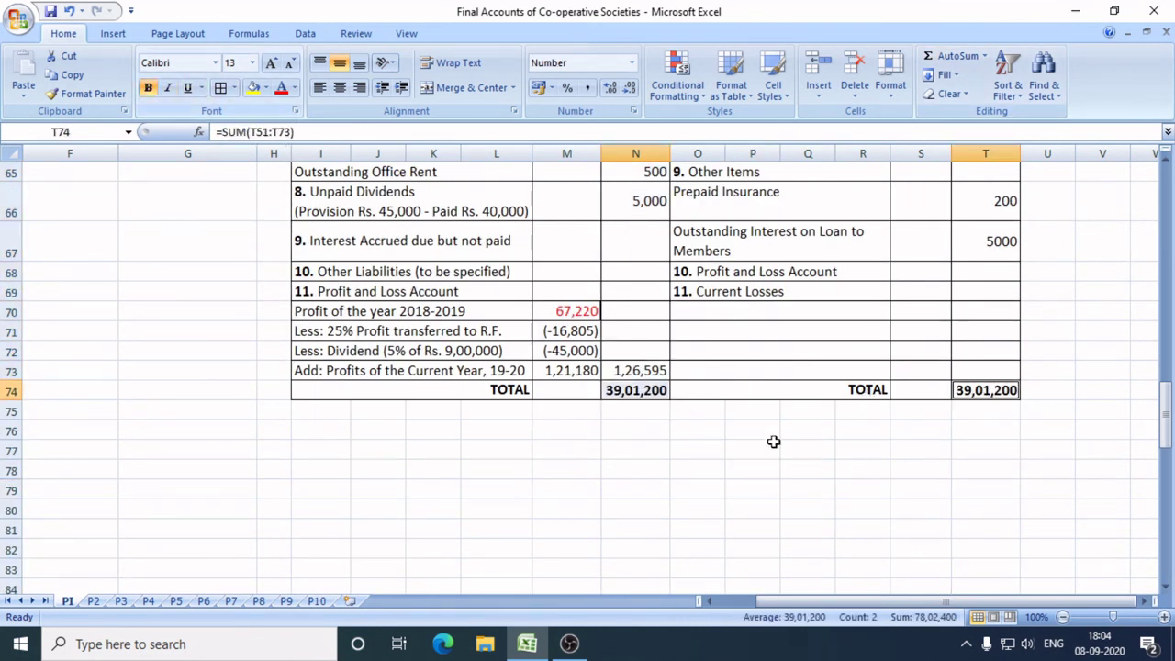
pyautogui.click(783, 466)
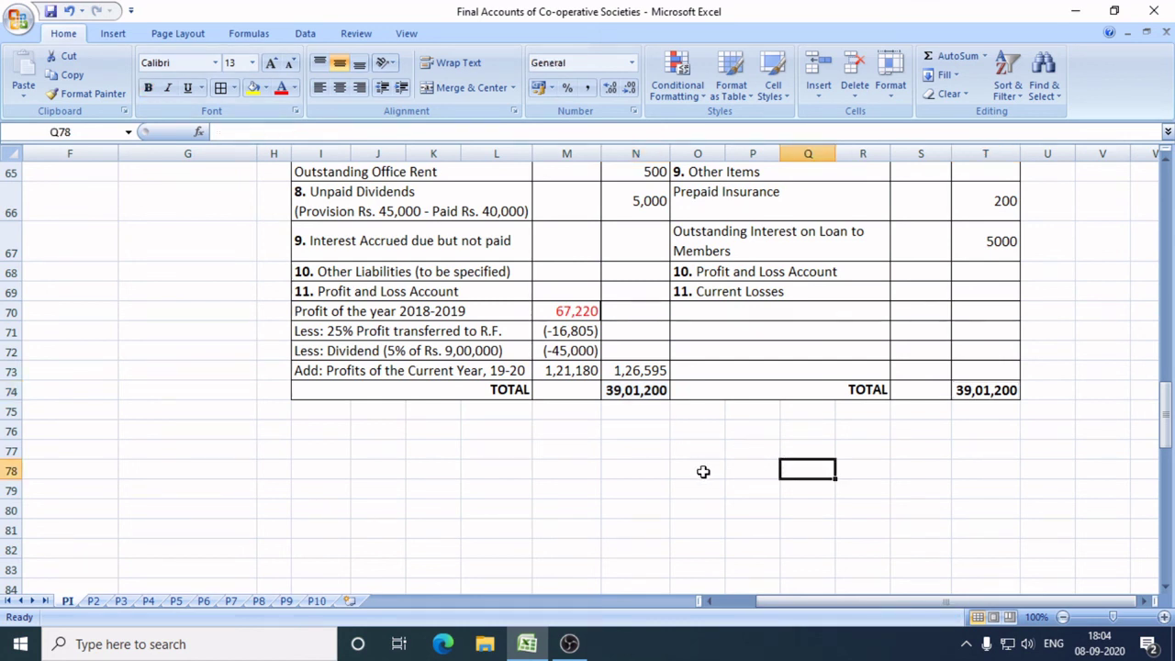